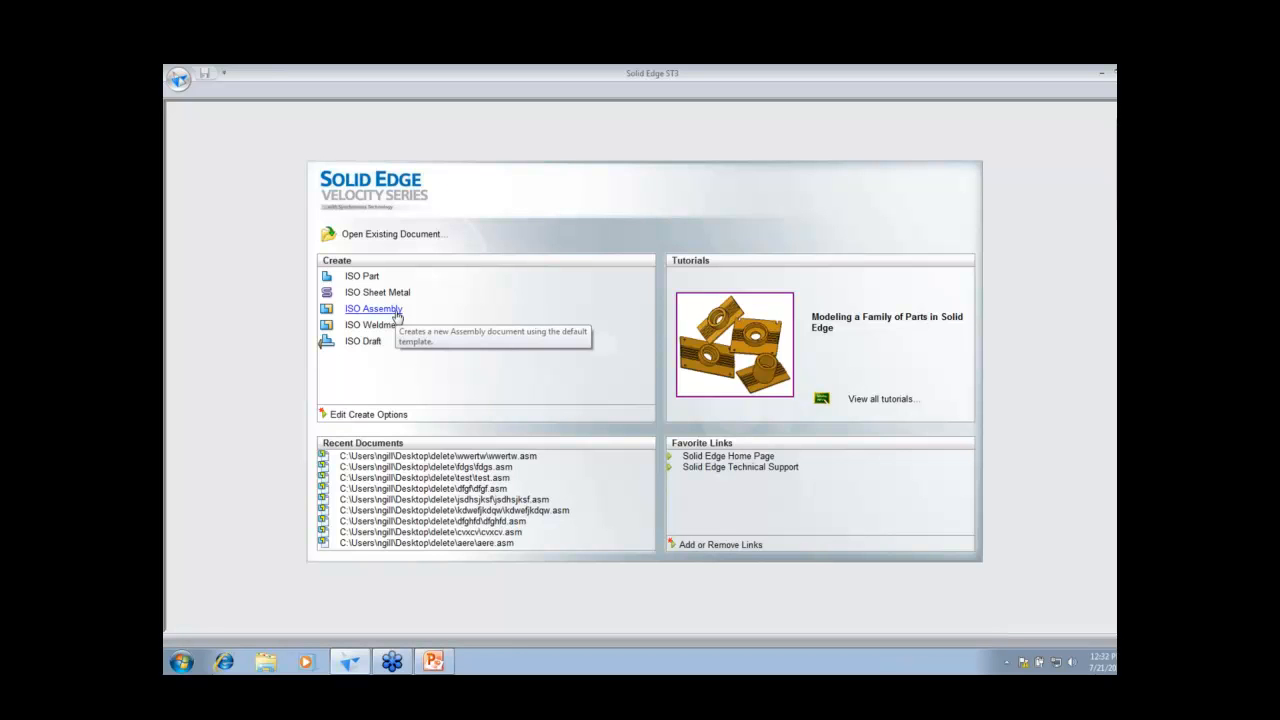
Step: Create an ISO assembly and set up a mold tooling project in it named "calculator mold"
left_click(374, 309)
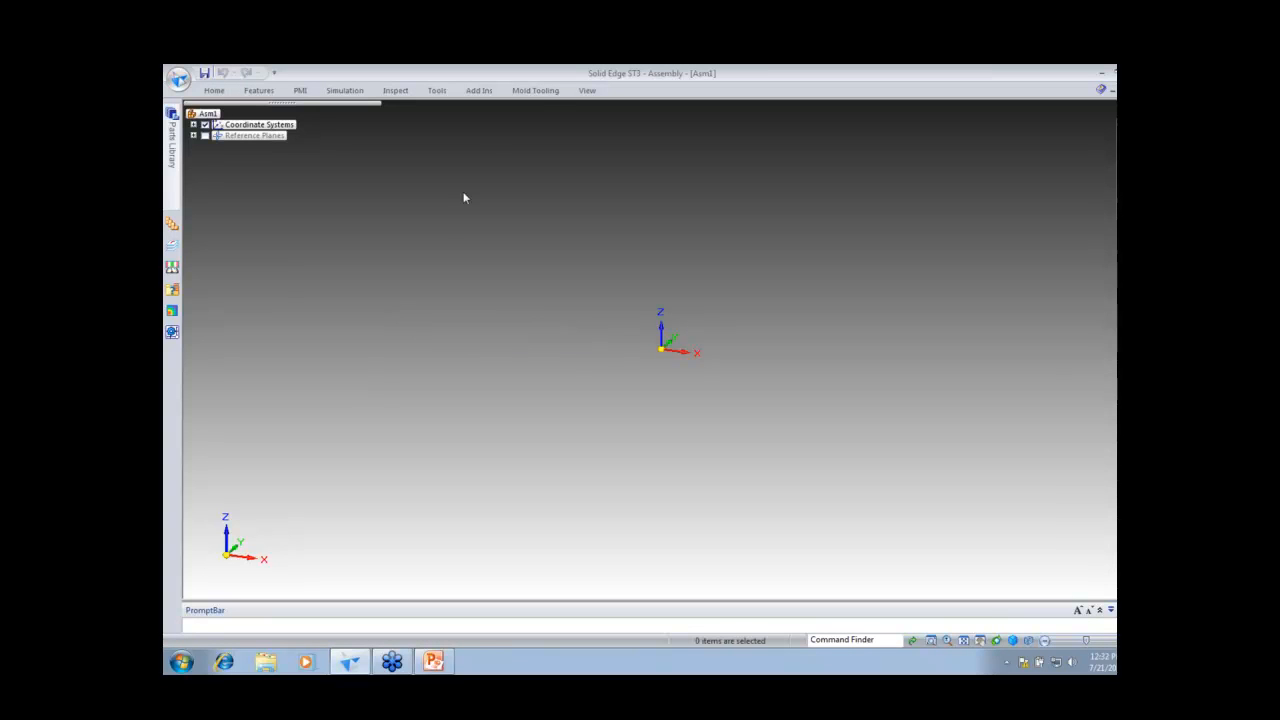
left_click(536, 91)
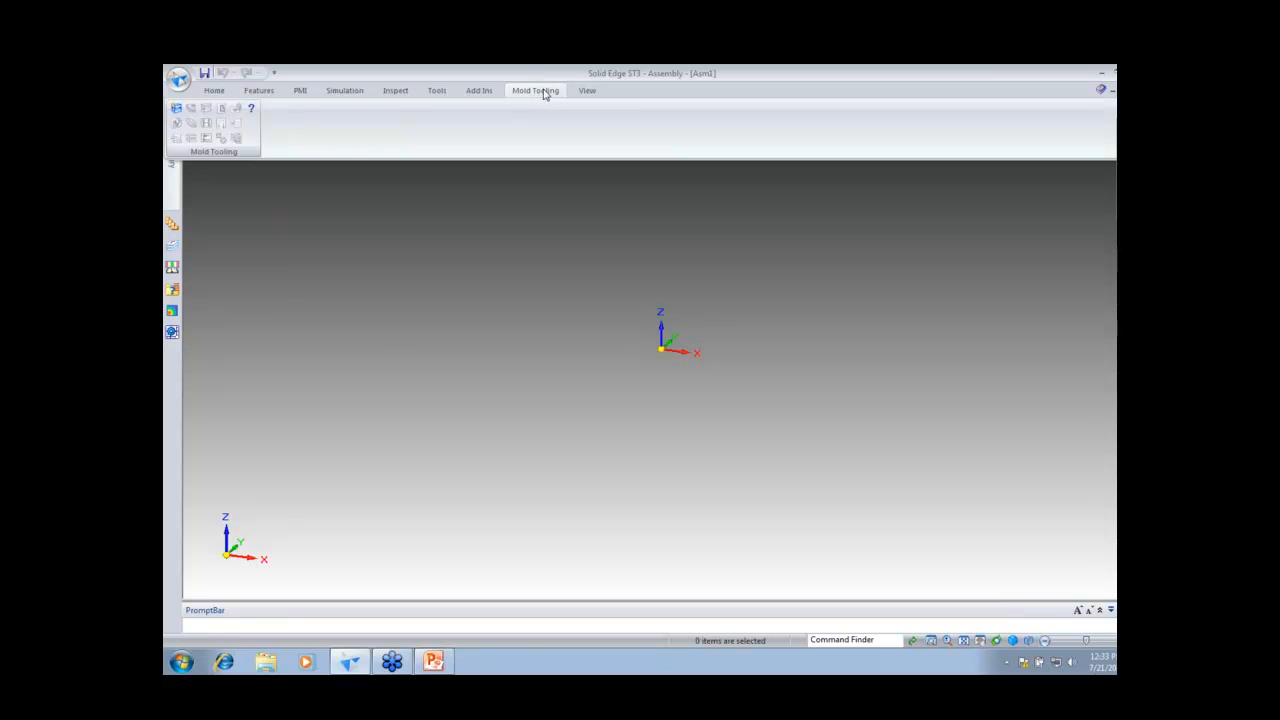
left_click(177, 108)
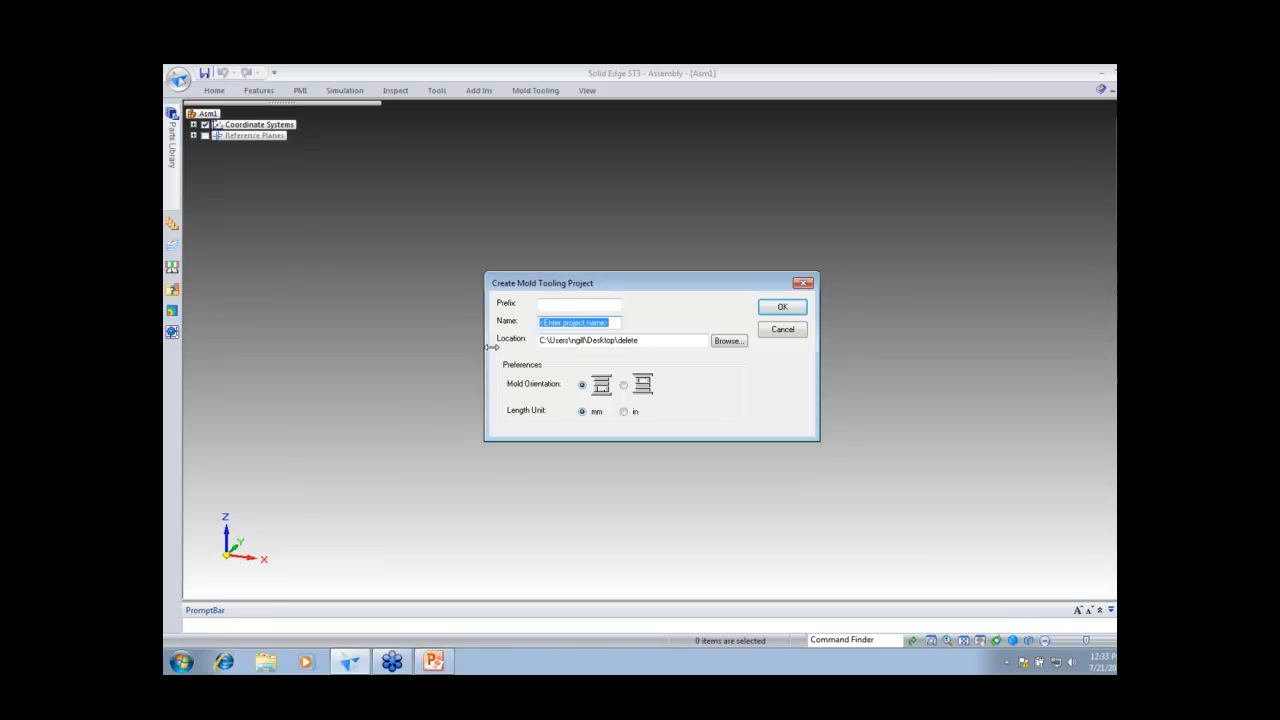
type("calculator mold")
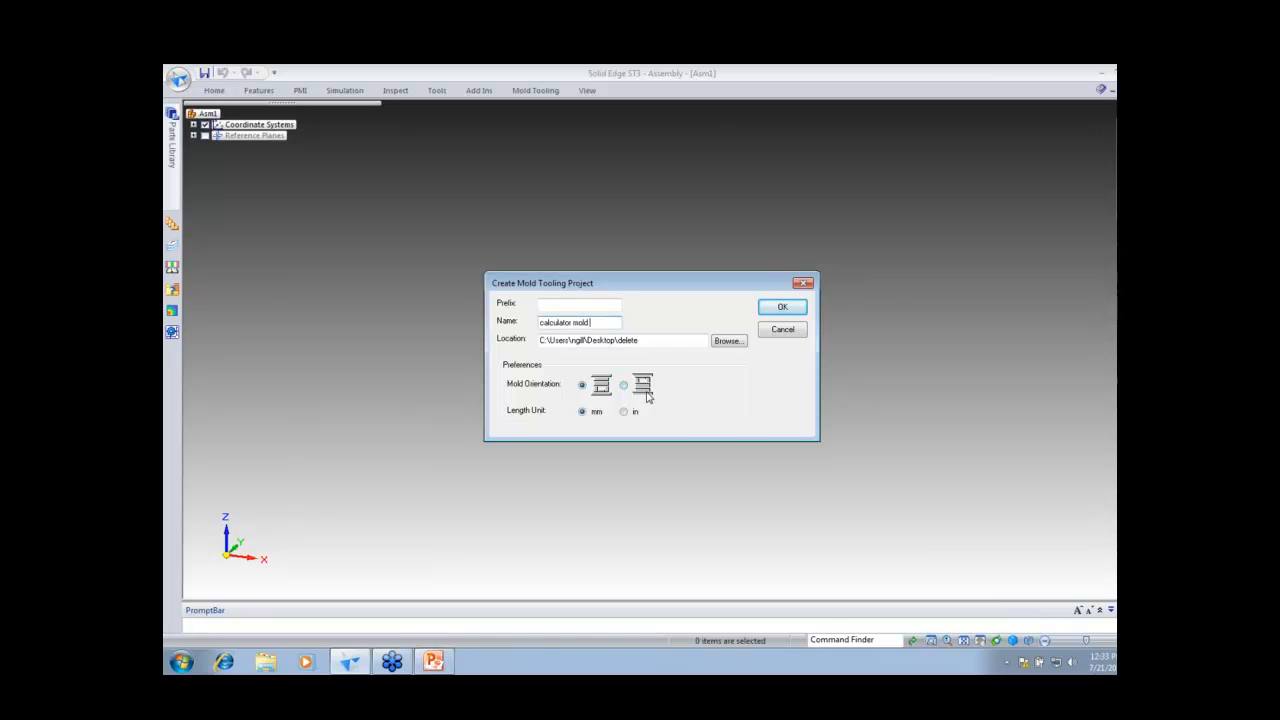
left_click(780, 307)
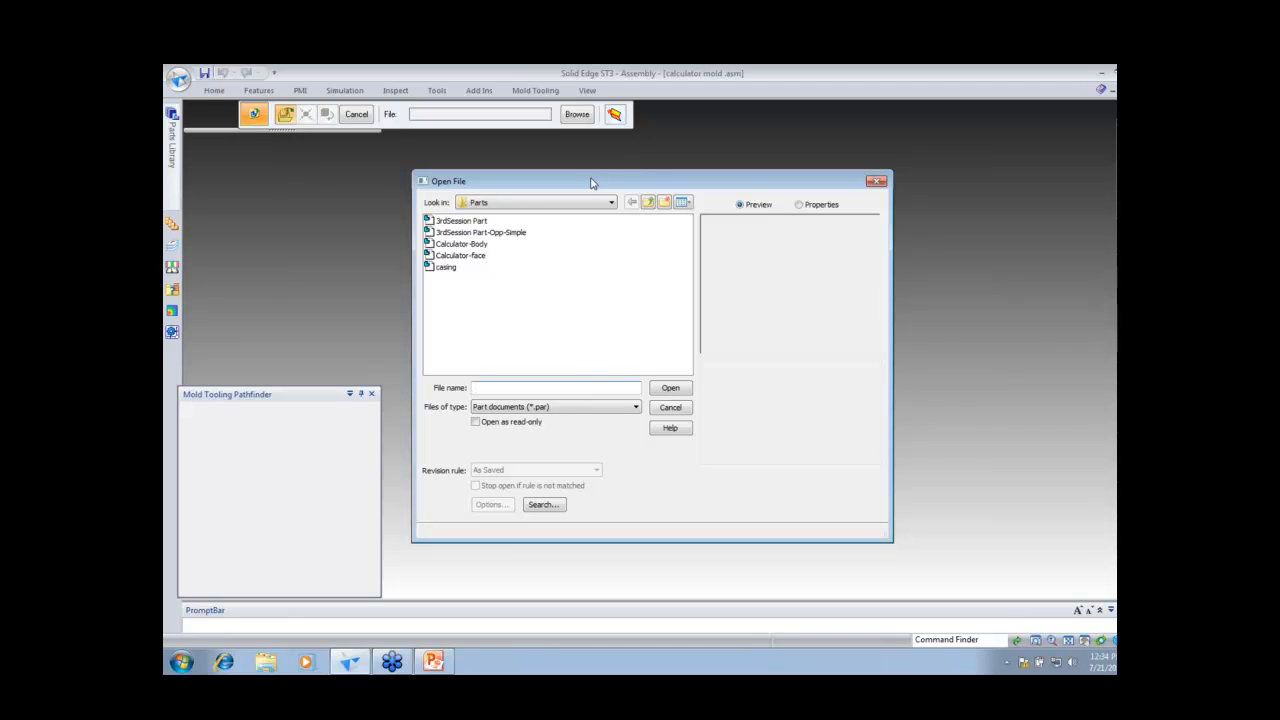
Step: Load the Calculator-face part file into the mold project as the plastic part
left_click(596, 407)
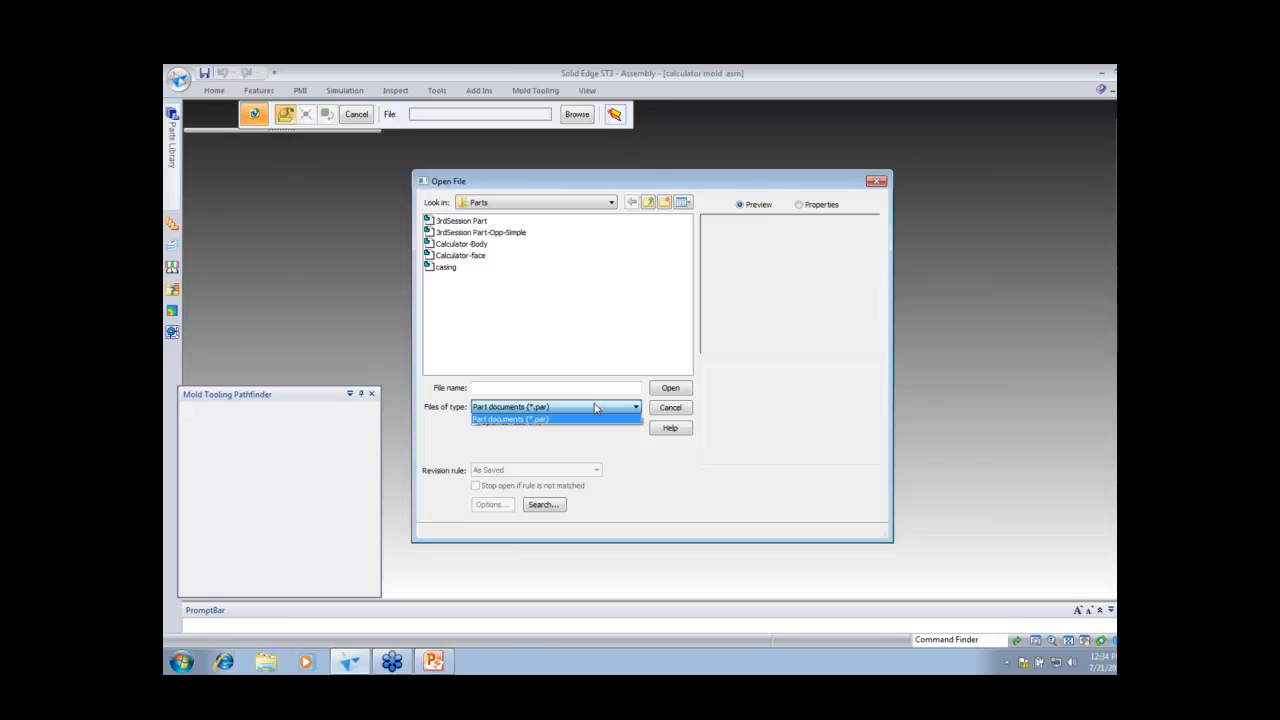
left_click(595, 408)
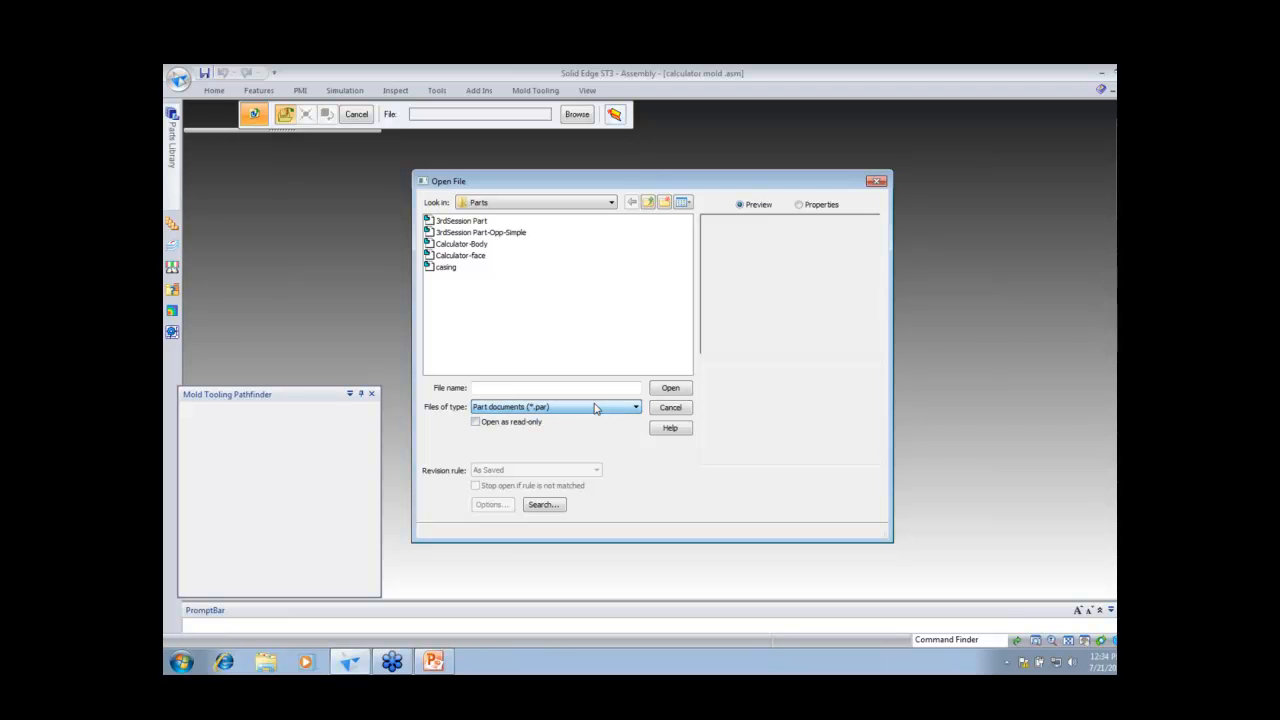
left_click(460, 255)
left_click(665, 387)
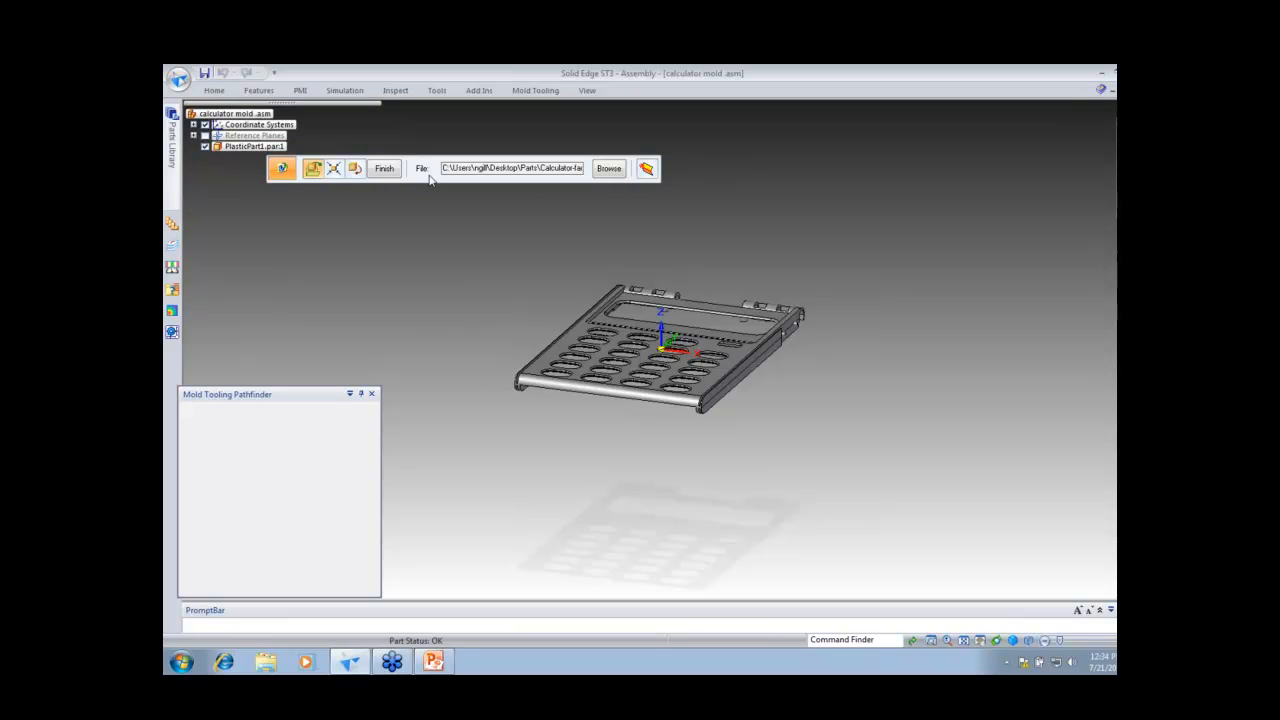
Step: Inspect the plastic part's shrinkage settings, switching uniform shrinkage off and back on
left_click(652, 175)
left_click(334, 170)
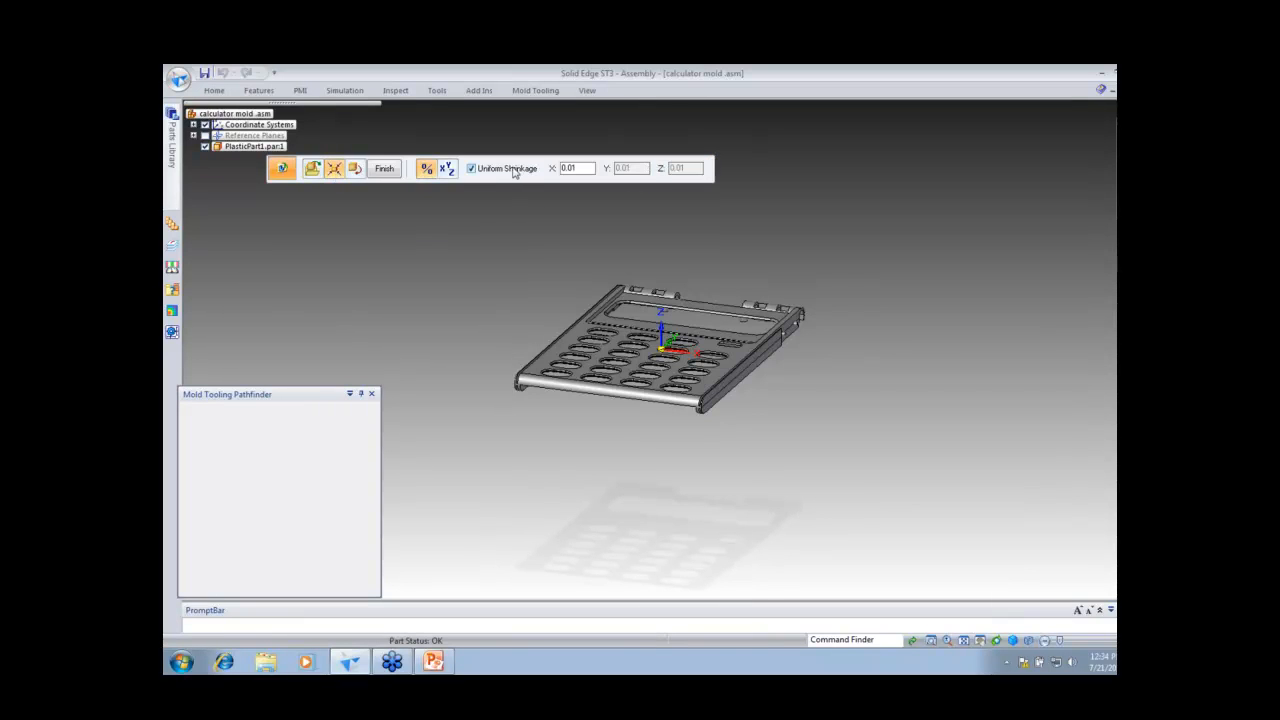
left_click(472, 169)
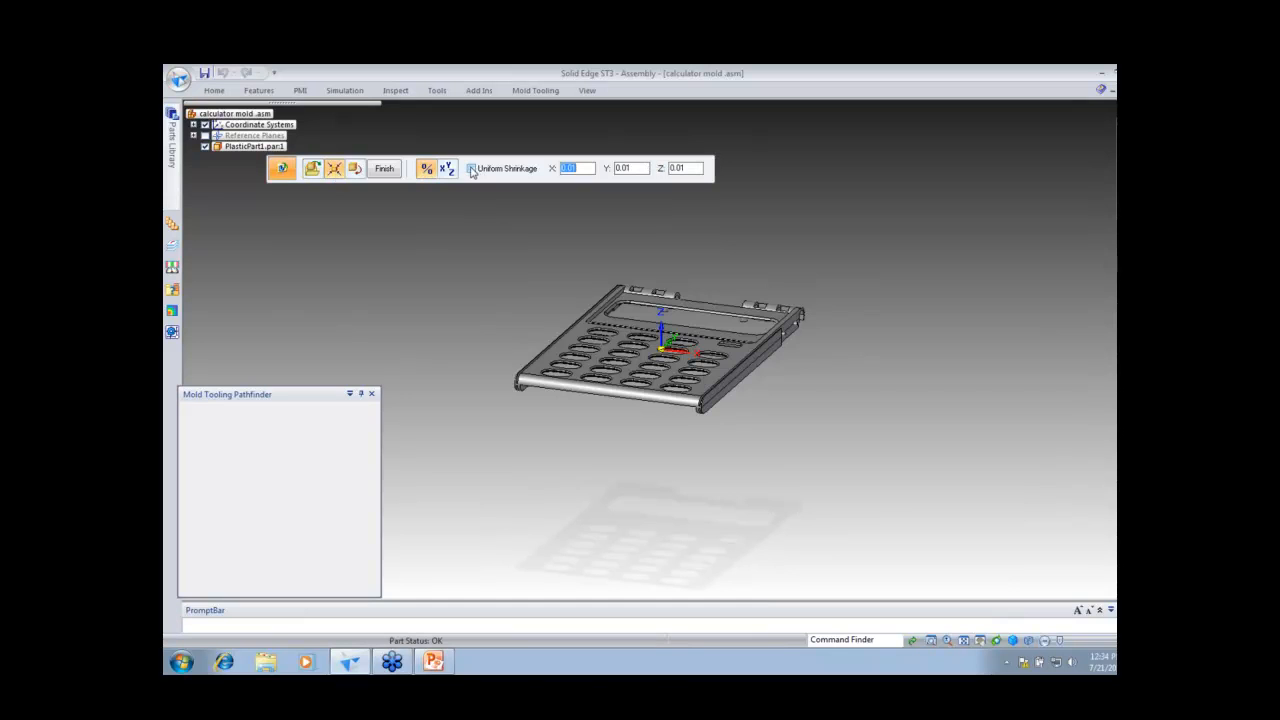
left_click(472, 169)
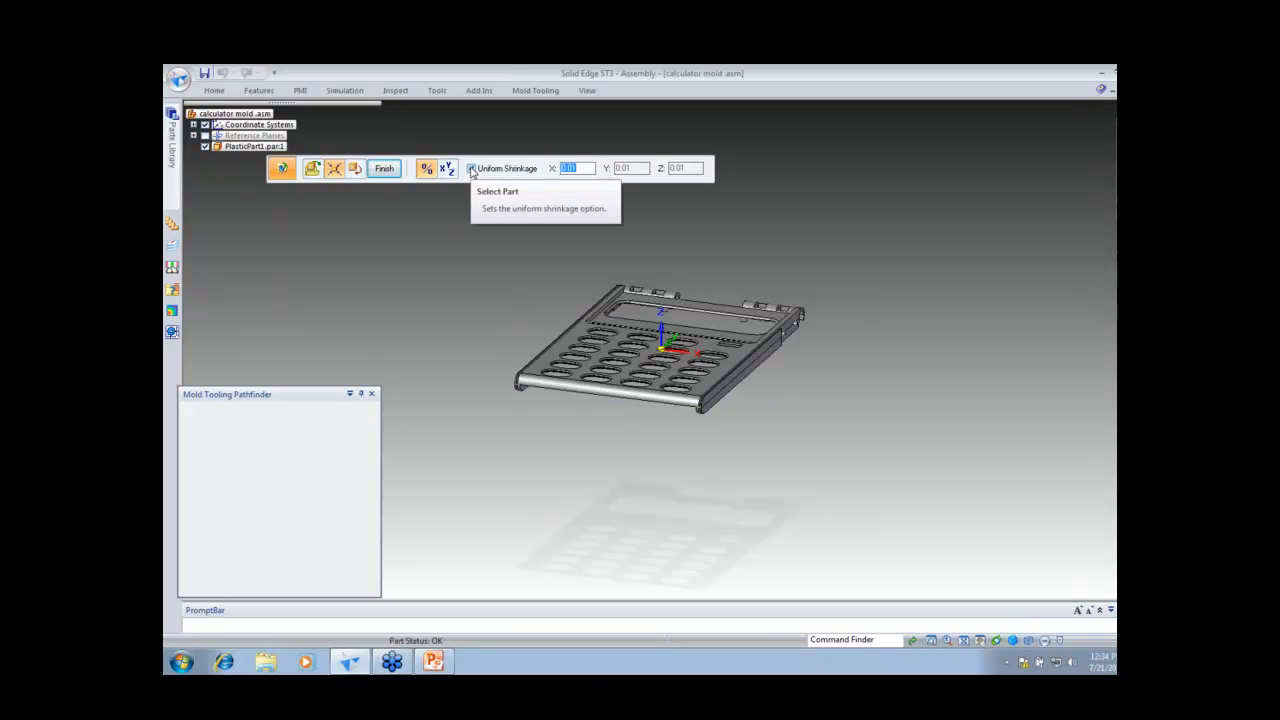
Step: Orient the calculator face by rotating it 90° about Z and finish the part setup
left_click(355, 170)
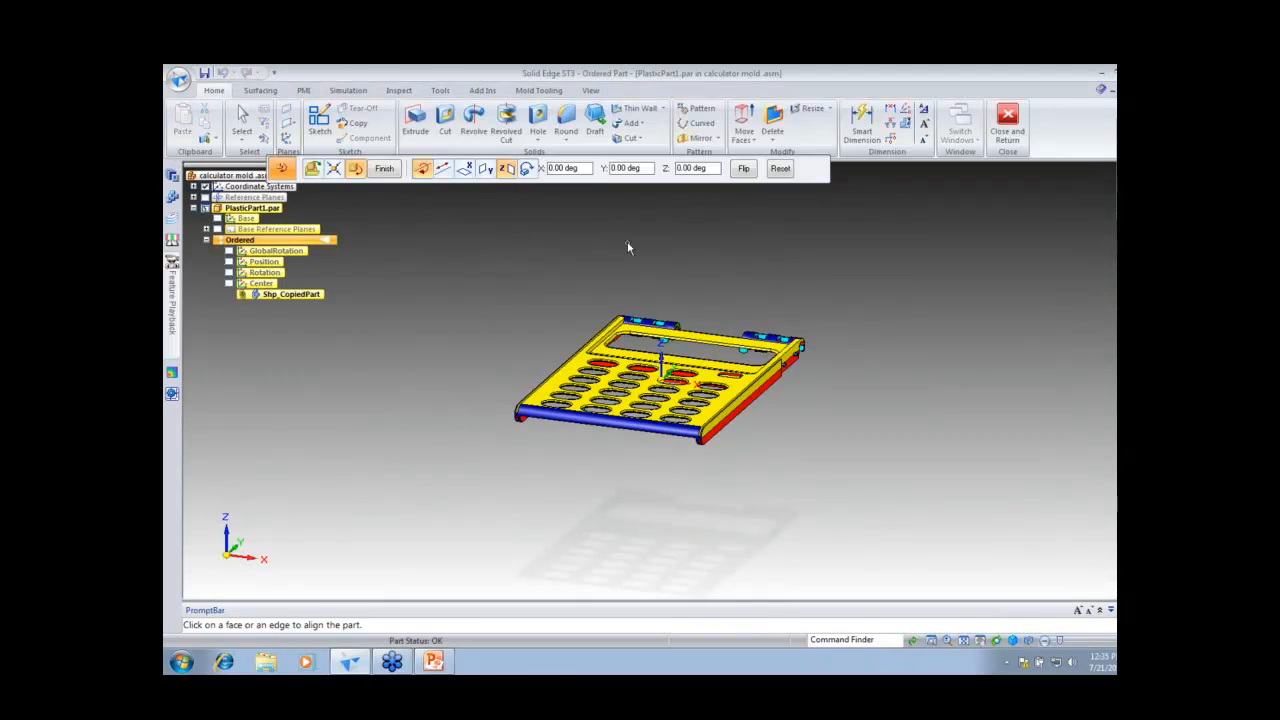
left_click(706, 170)
type("90")
key("Return")
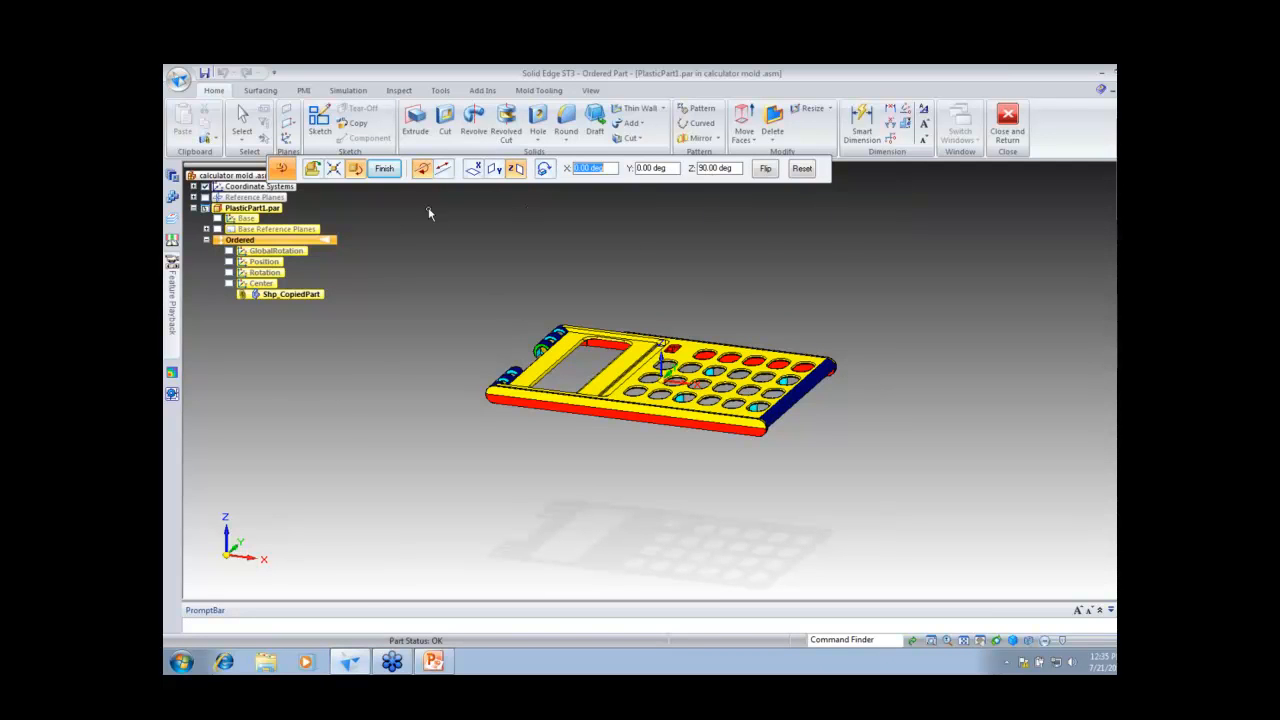
left_click(384, 168)
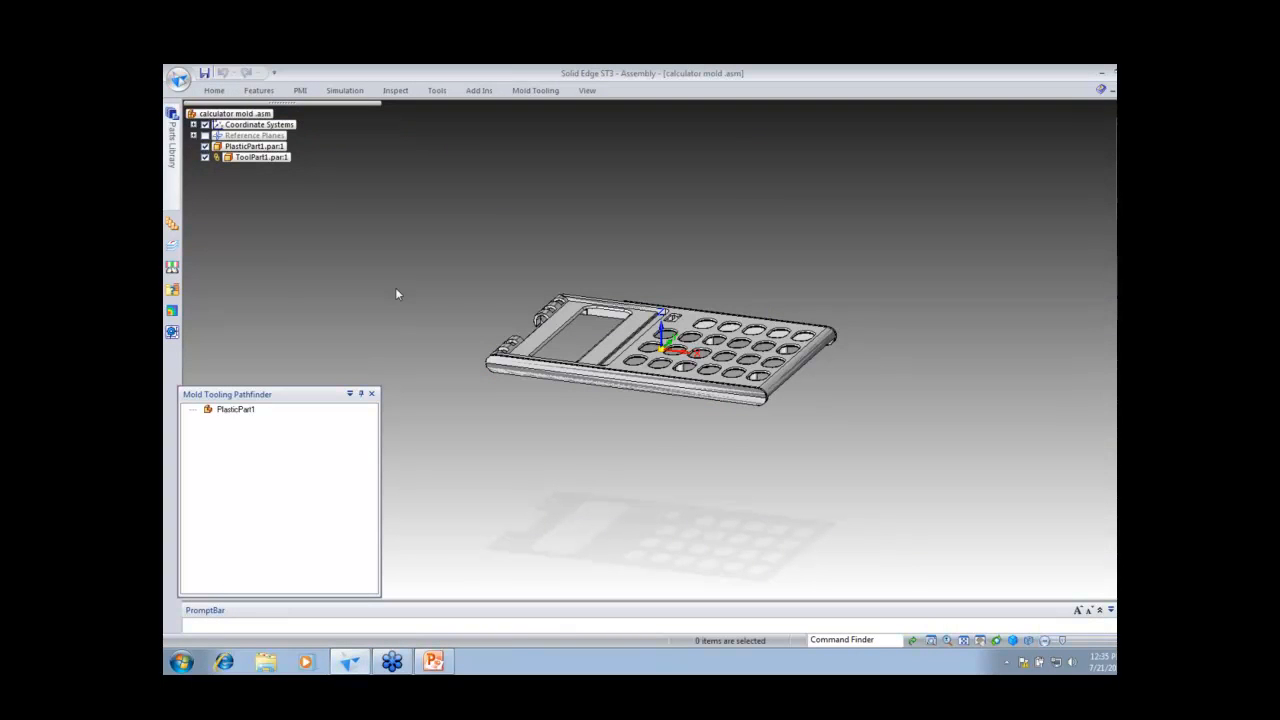
Step: Define a parting line for the calculator face part and generate its core and cavity face split
left_click(536, 91)
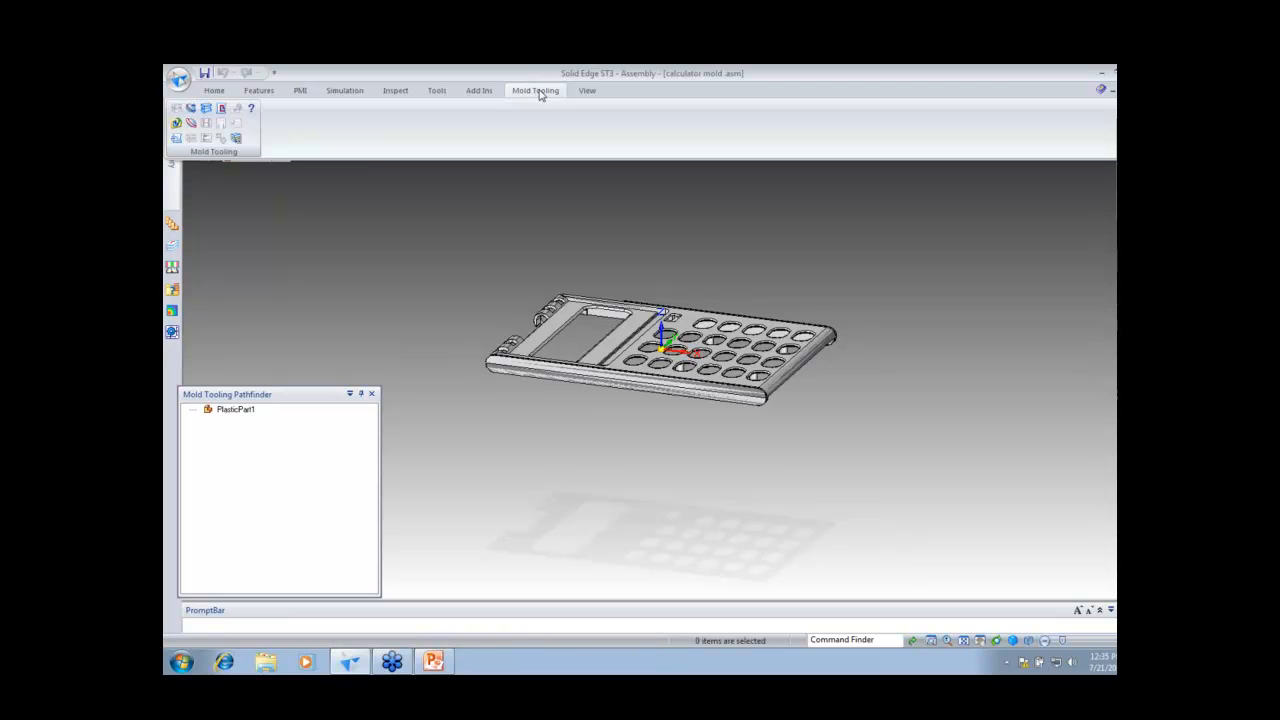
left_click(208, 120)
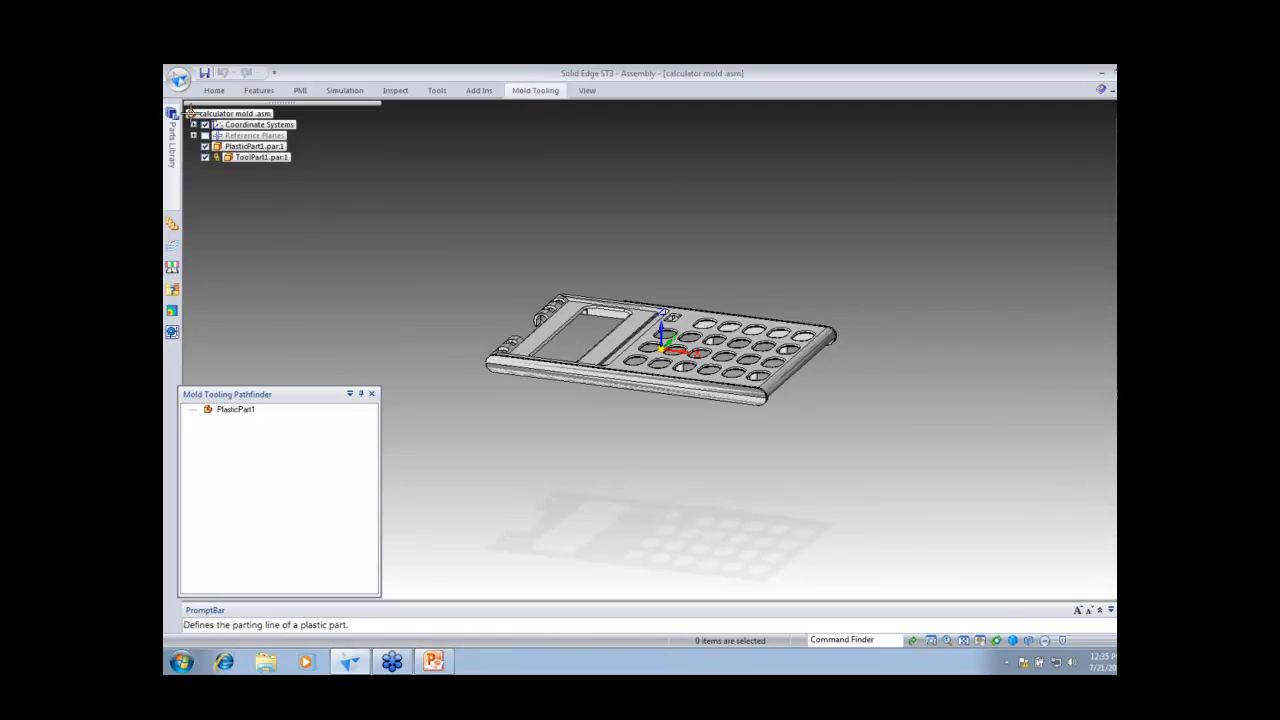
left_click(665, 335)
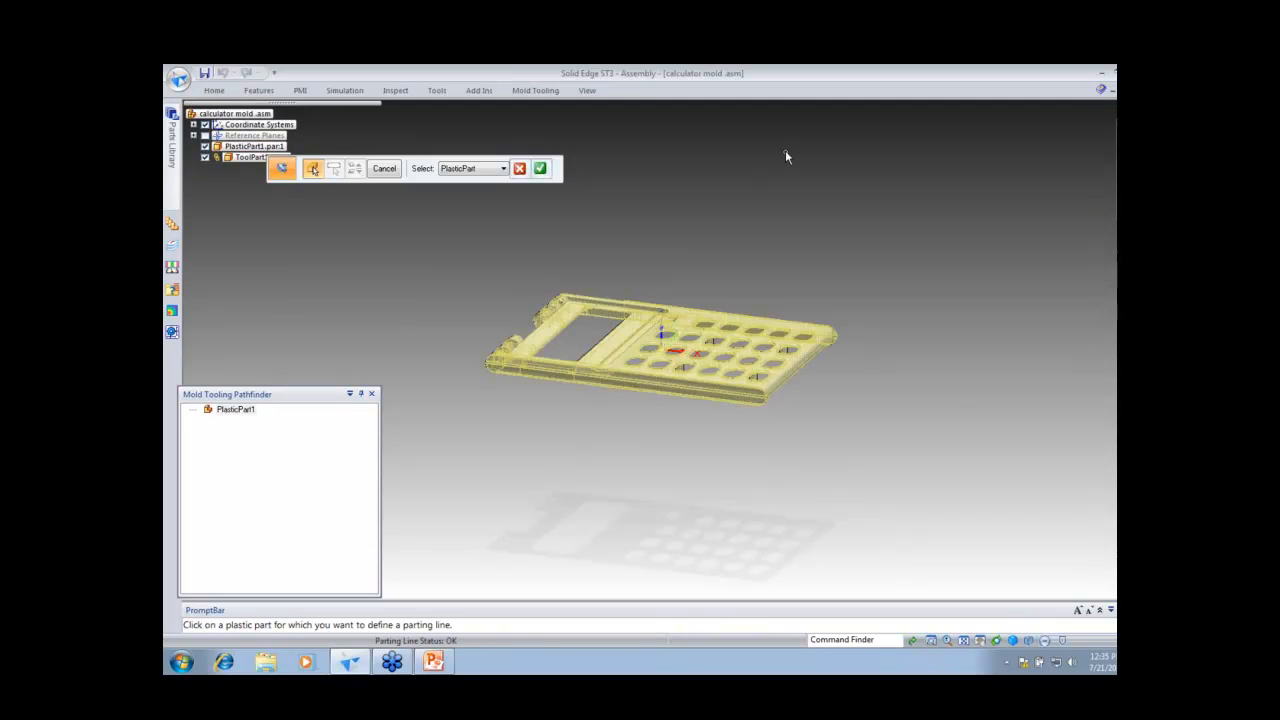
left_click(540, 168)
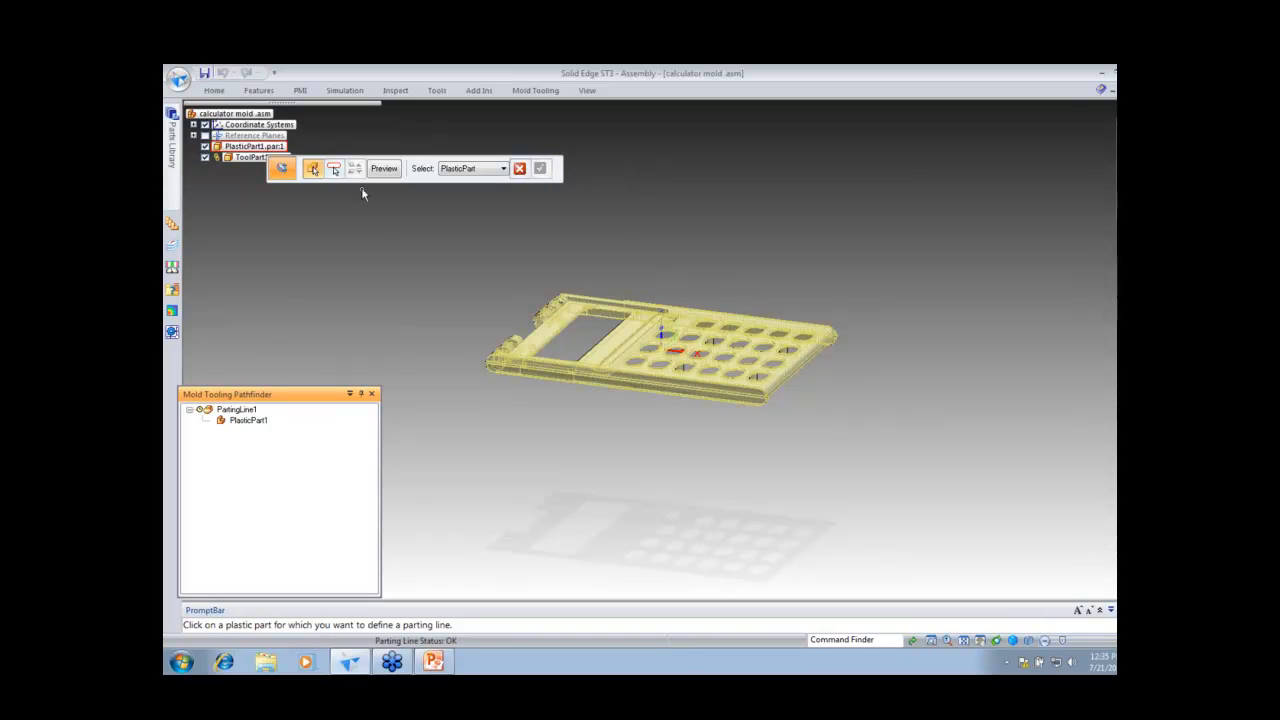
left_click(384, 168)
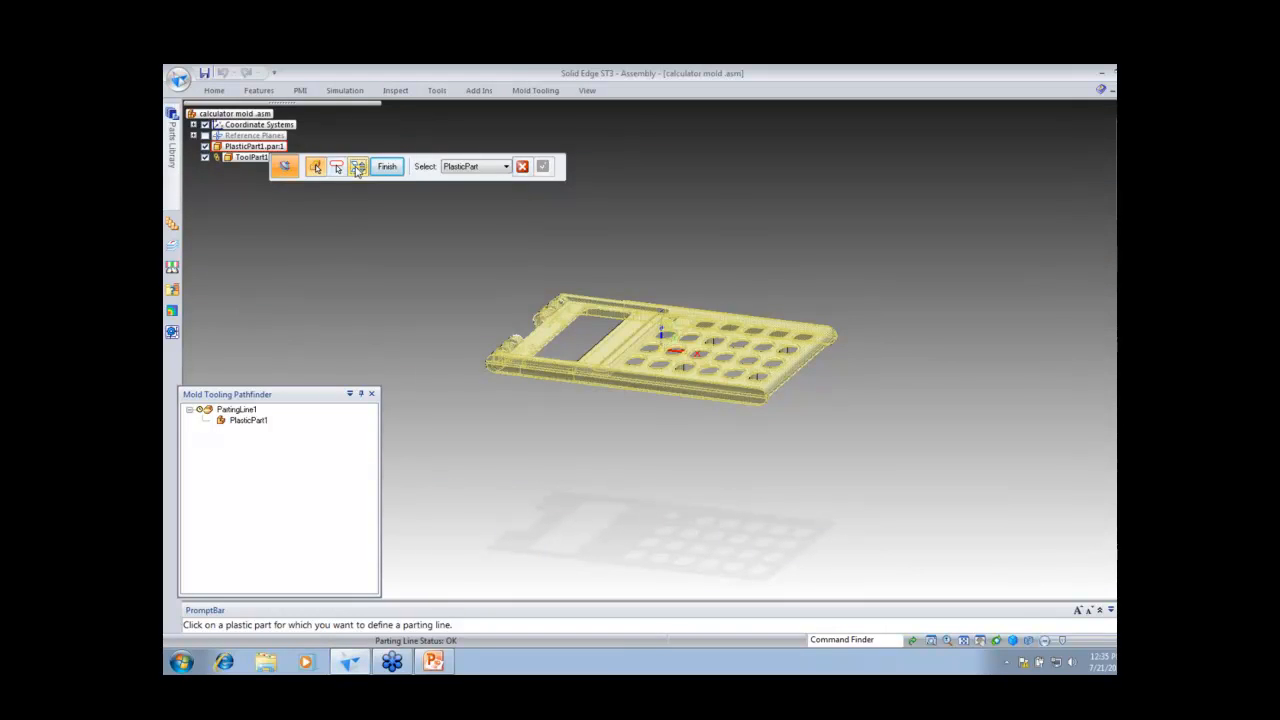
left_click(387, 166)
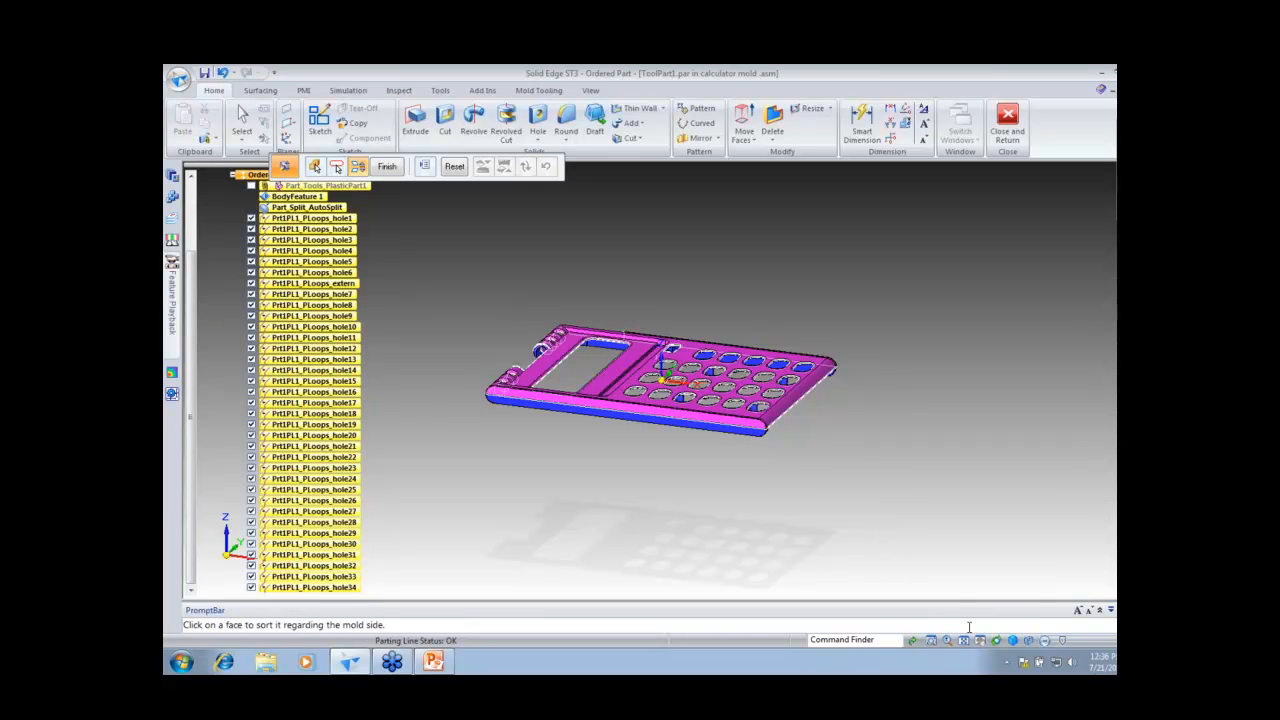
Step: Examine the face split on the long side with the two small pins, and finish the parting line
left_click(997, 641)
left_click(661, 347)
left_click_drag(668, 358, 909, 331)
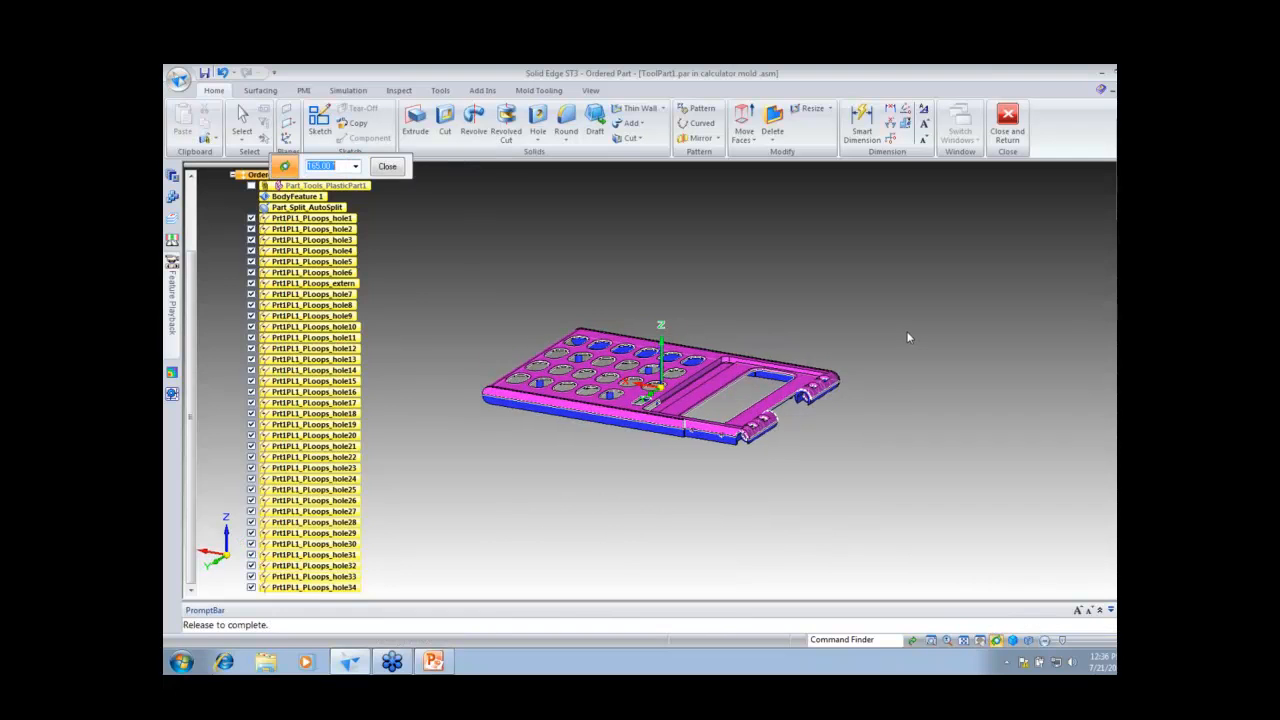
left_click(929, 638)
left_click_drag(652, 432, 757, 462)
left_click_drag(750, 513, 706, 503)
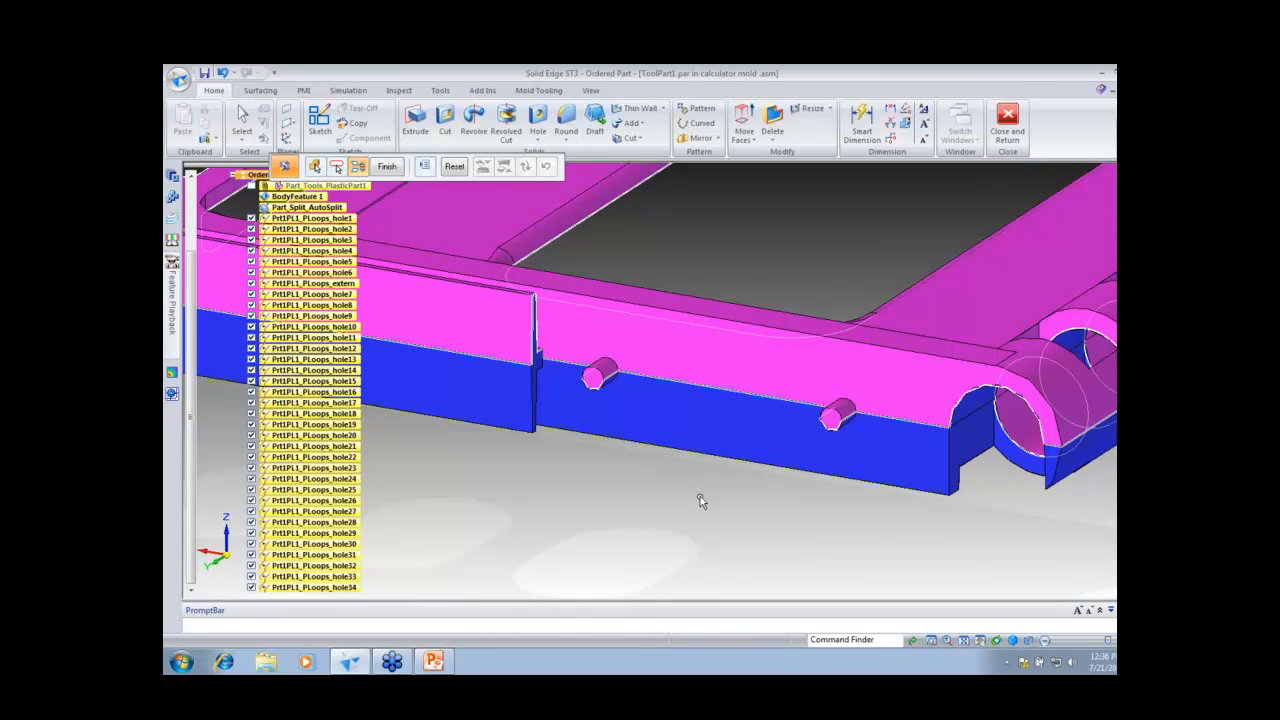
left_click(947, 642)
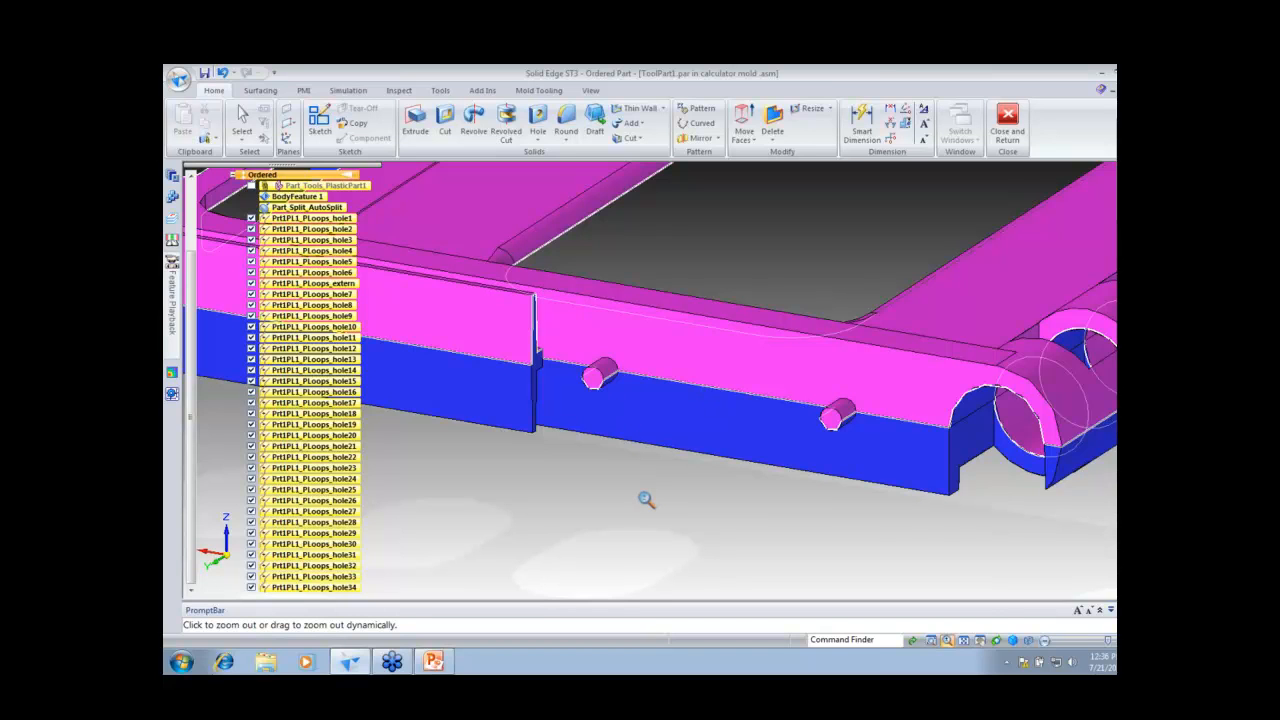
key("Escape")
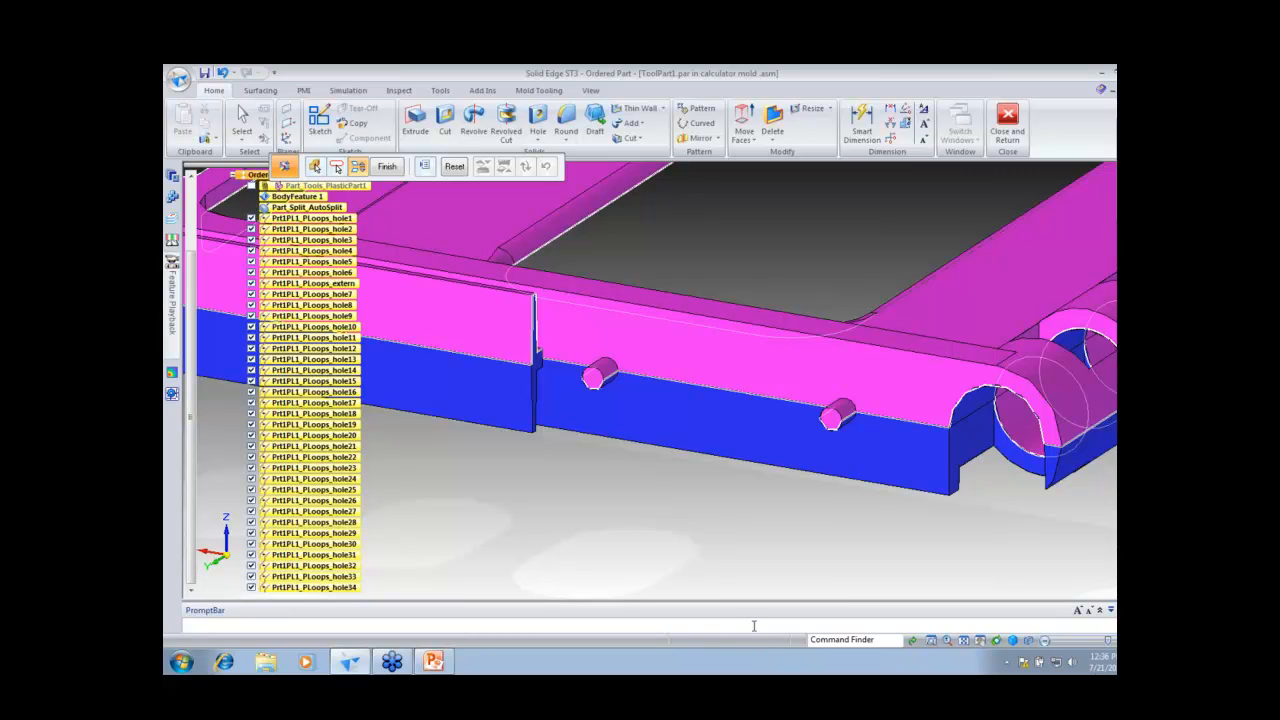
left_click(385, 167)
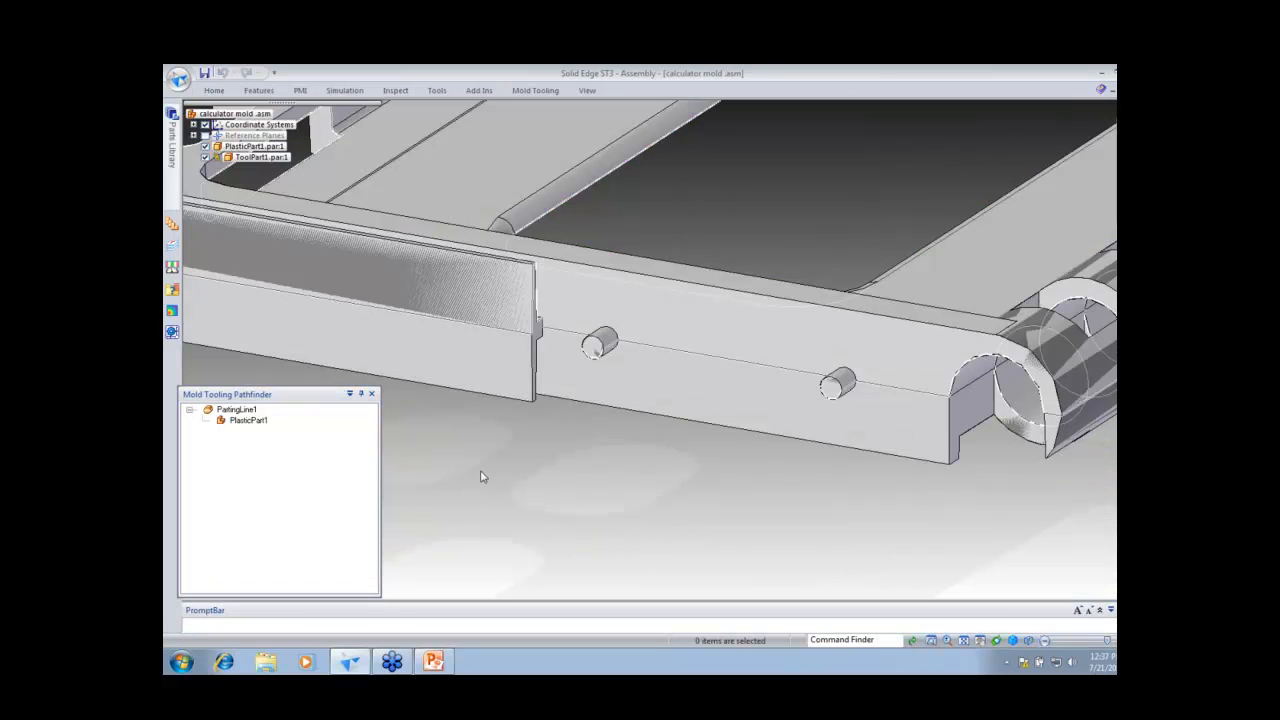
Step: Open the plastic part PlasticPart1 for in-place editing
right_click(260, 148)
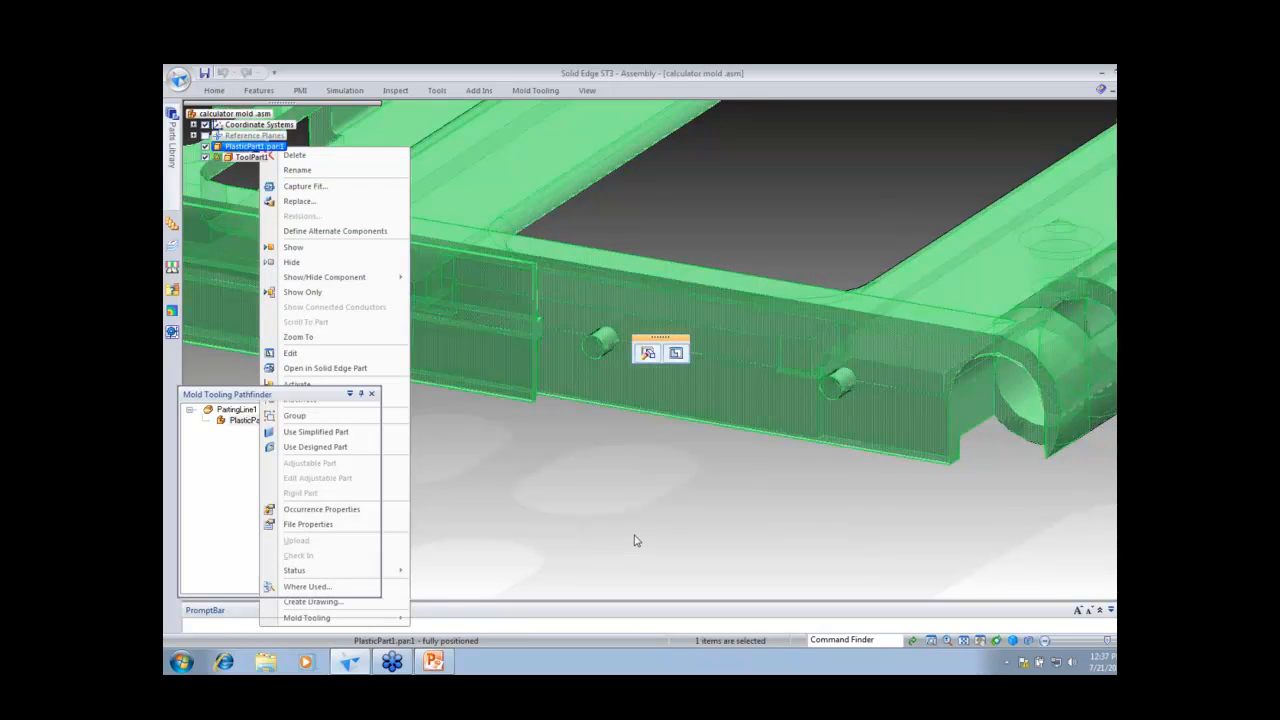
left_click(634, 540)
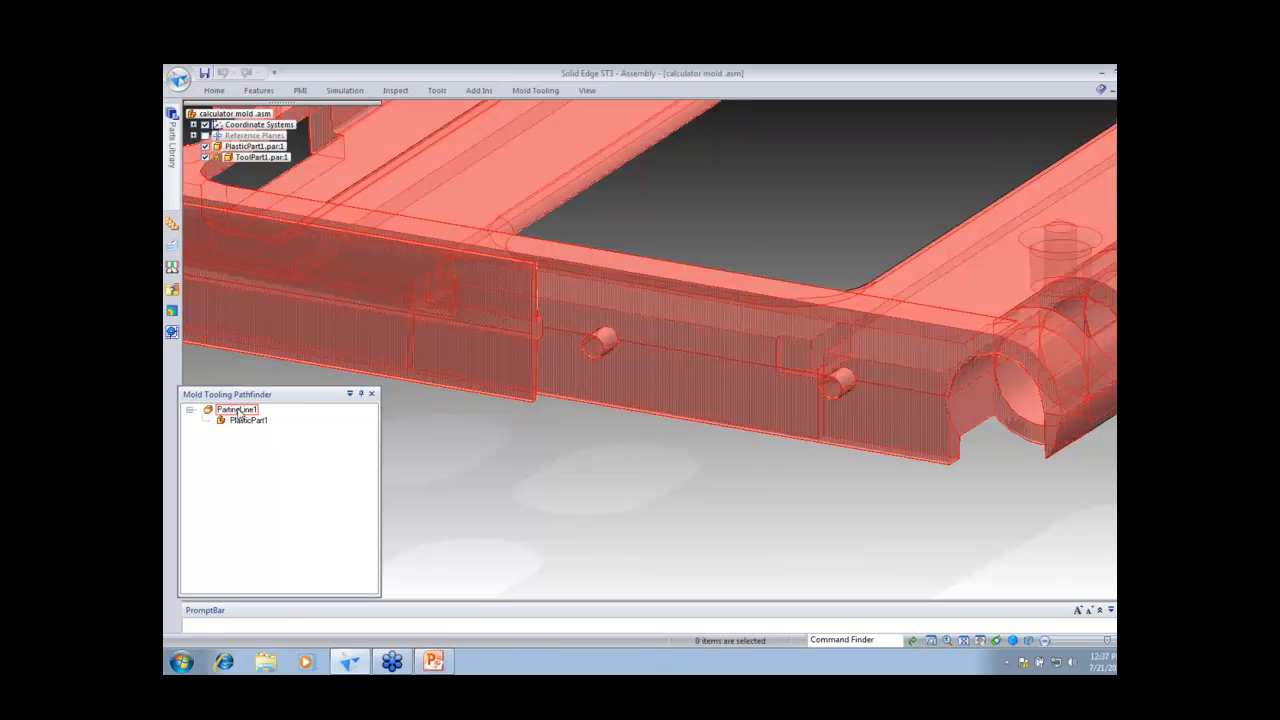
left_click(270, 148)
right_click(270, 148)
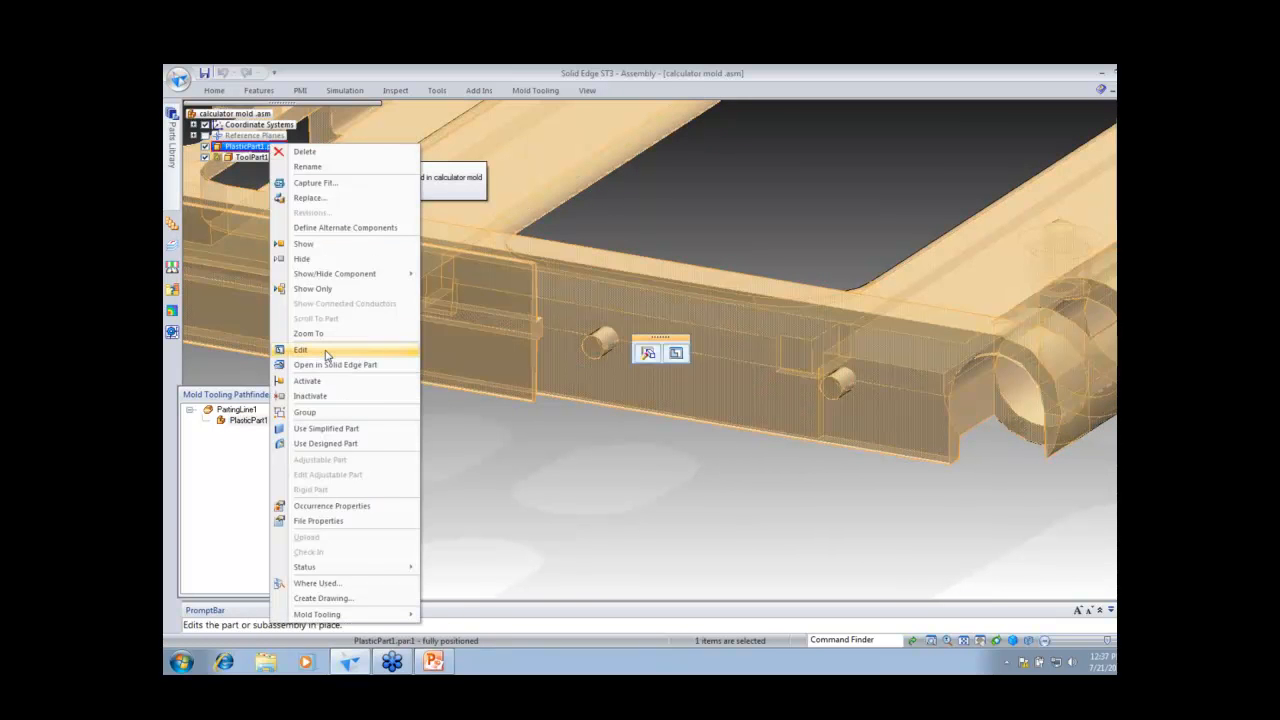
left_click(593, 520)
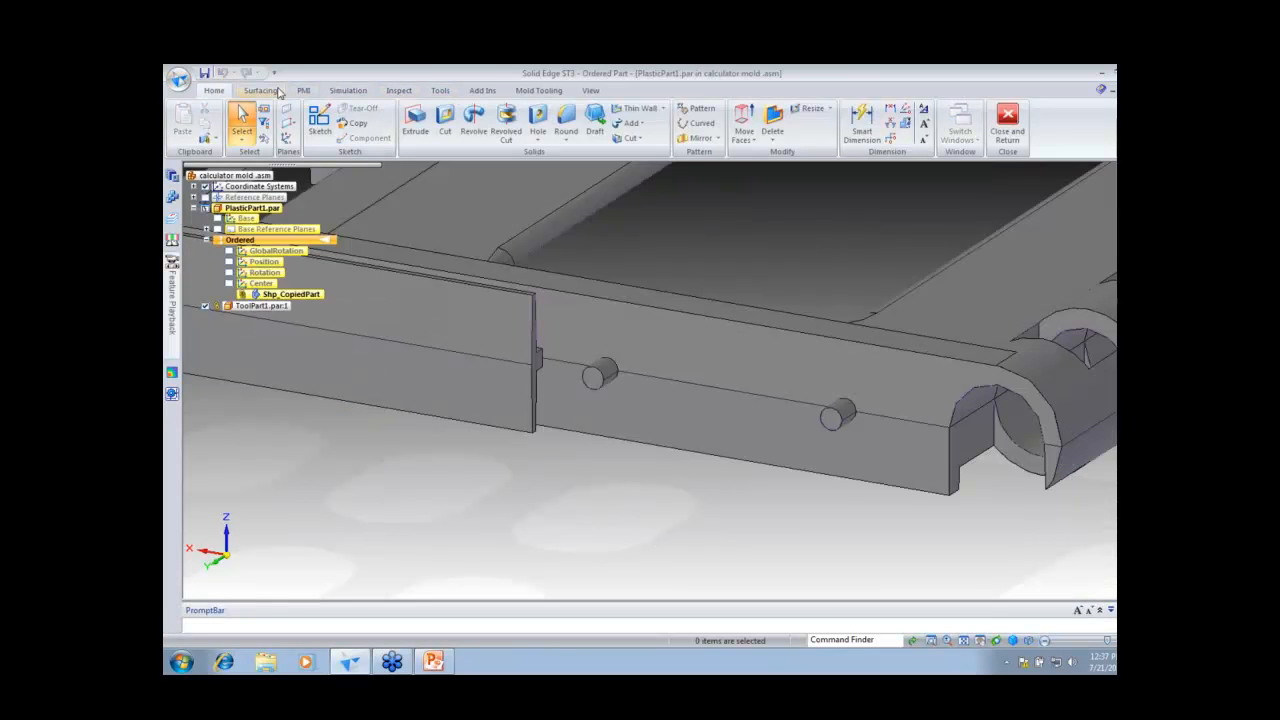
Step: Start a surface Split on the narrow step face and the end faces of the two side pins
left_click(278, 91)
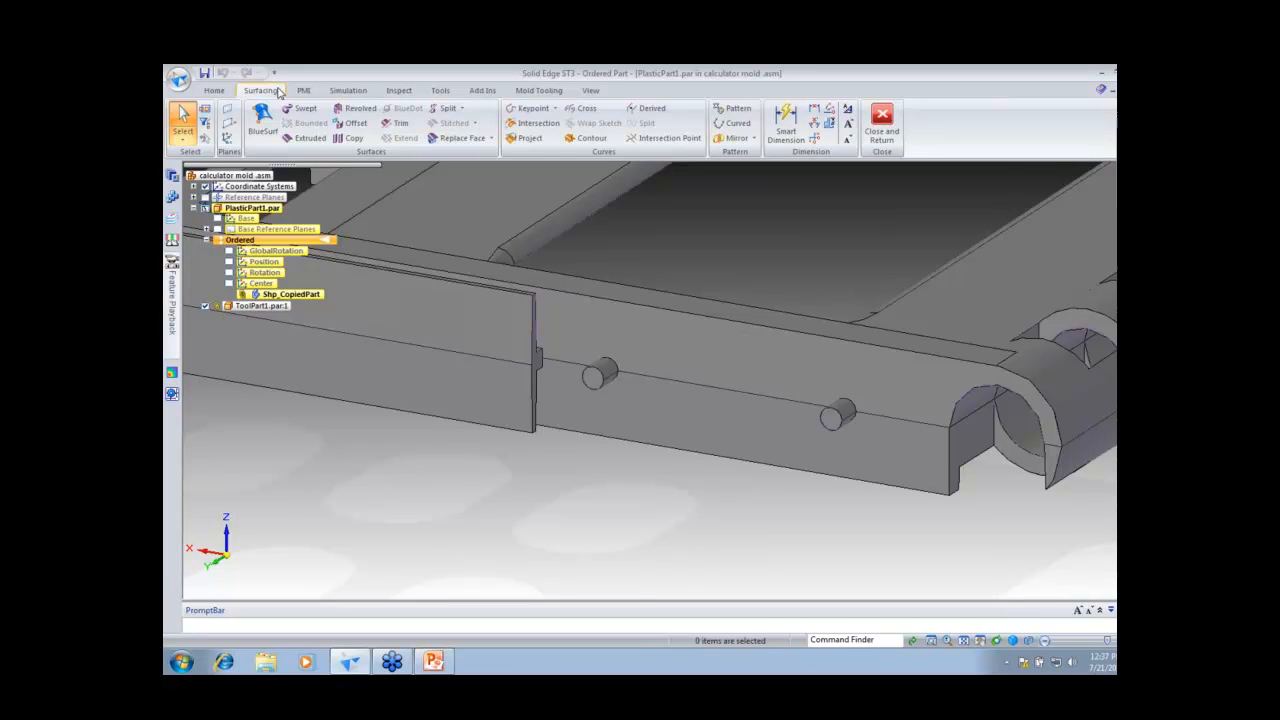
left_click(445, 110)
left_click(537, 367)
left_click(593, 376)
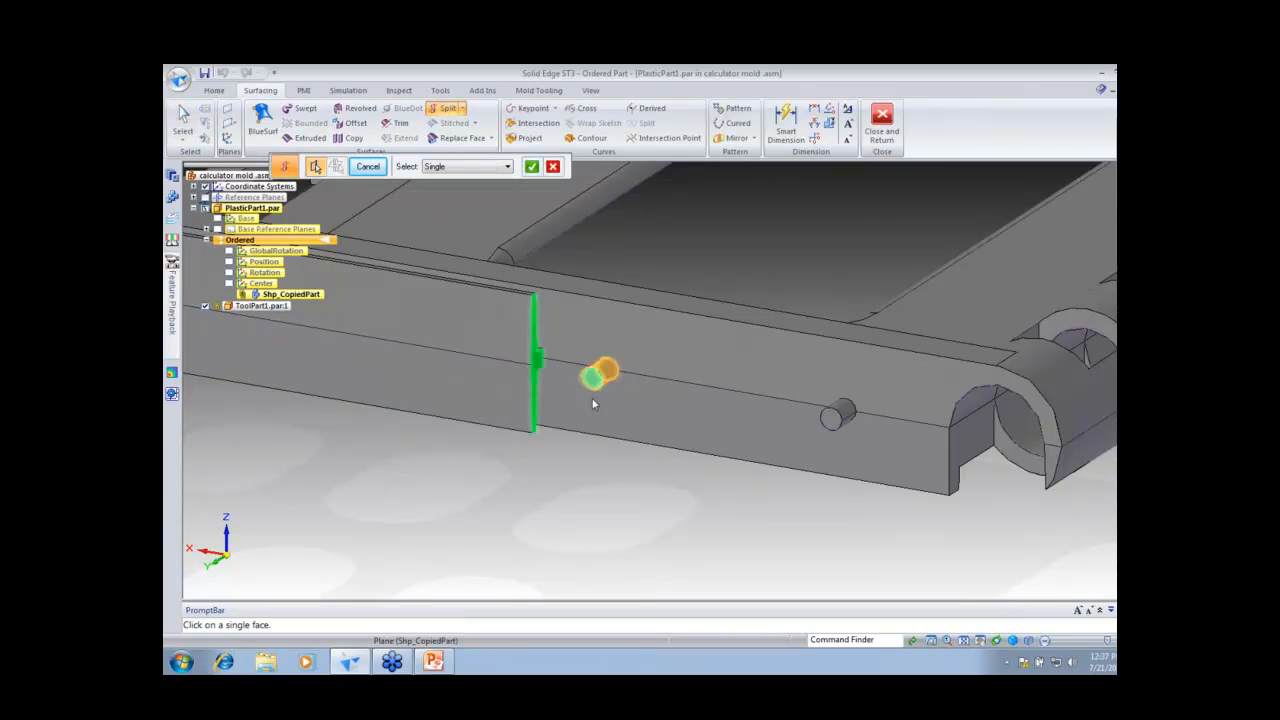
left_click(834, 418)
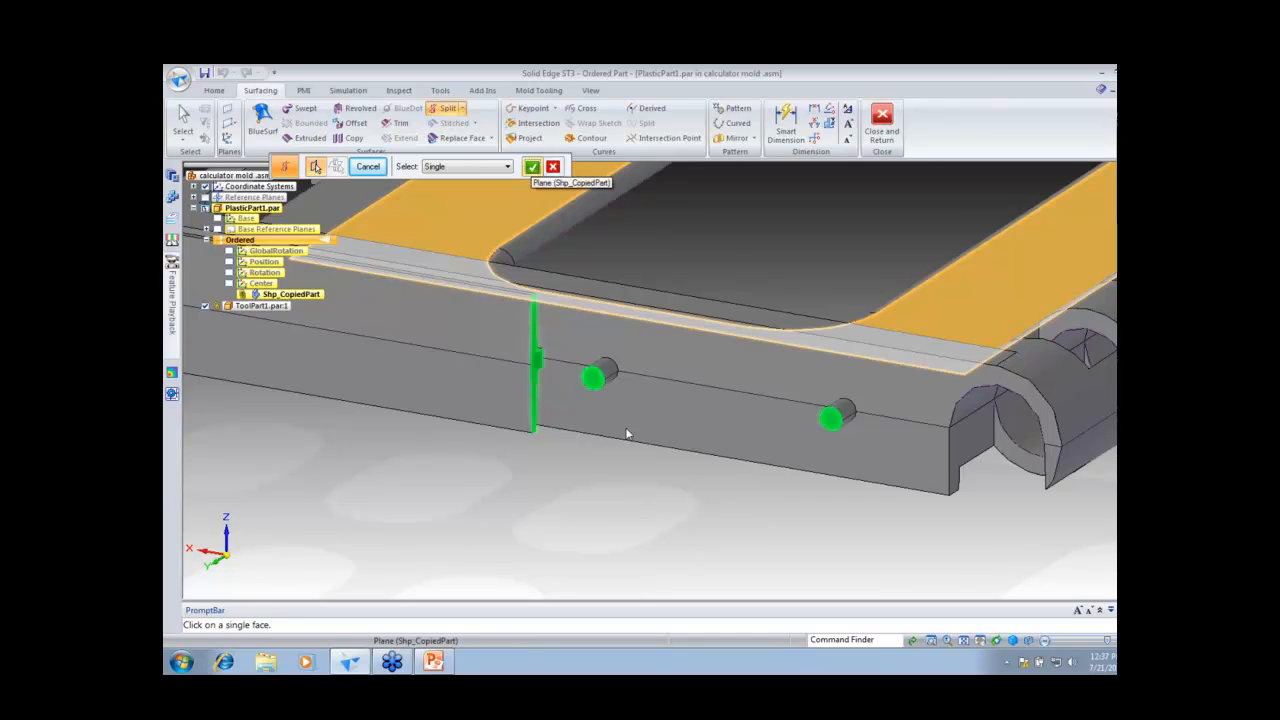
left_click(532, 166)
Step: Split the selected step face and pin end faces with PlasticPart1's Top (xy) base reference plane, and finish the split
left_click(194, 197)
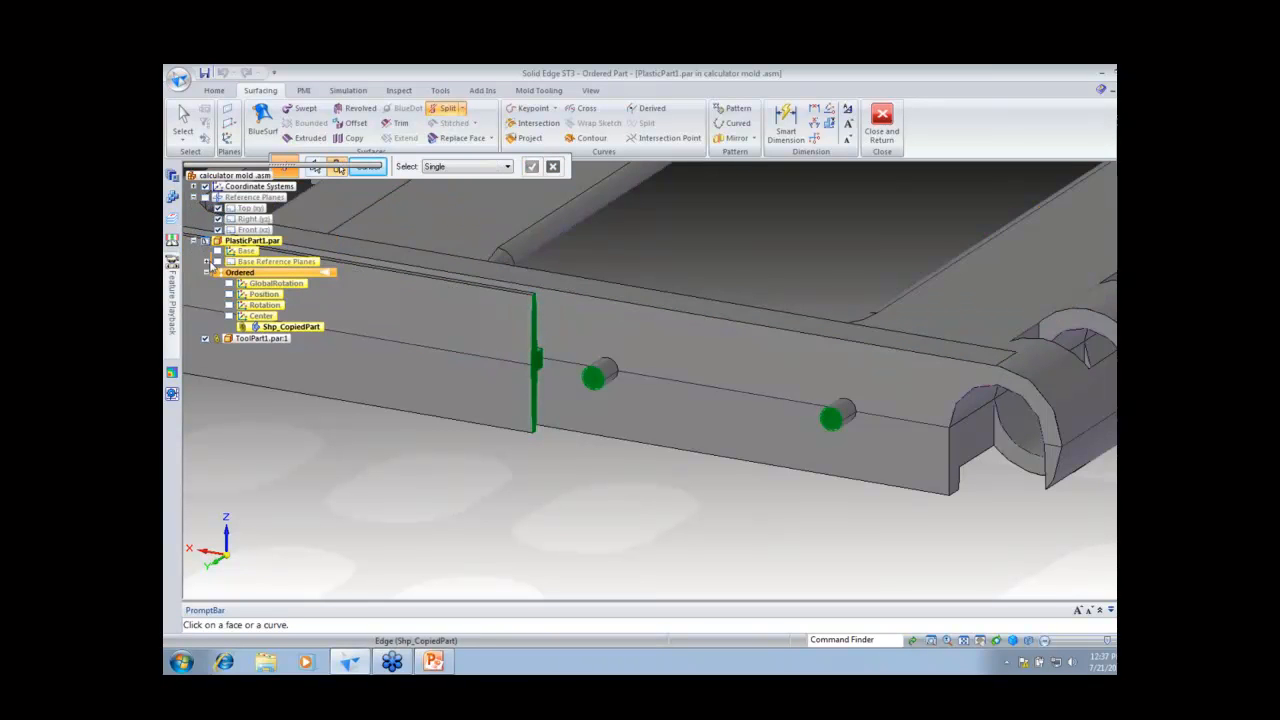
left_click(206, 262)
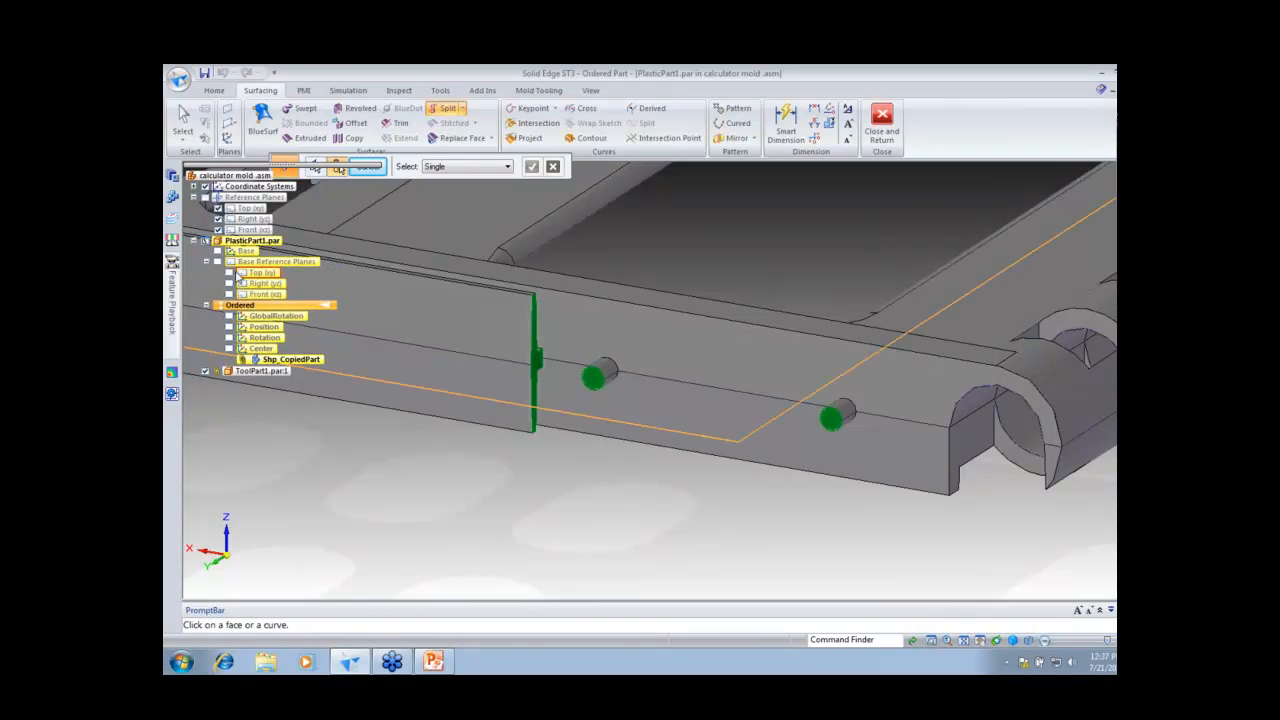
left_click(229, 272)
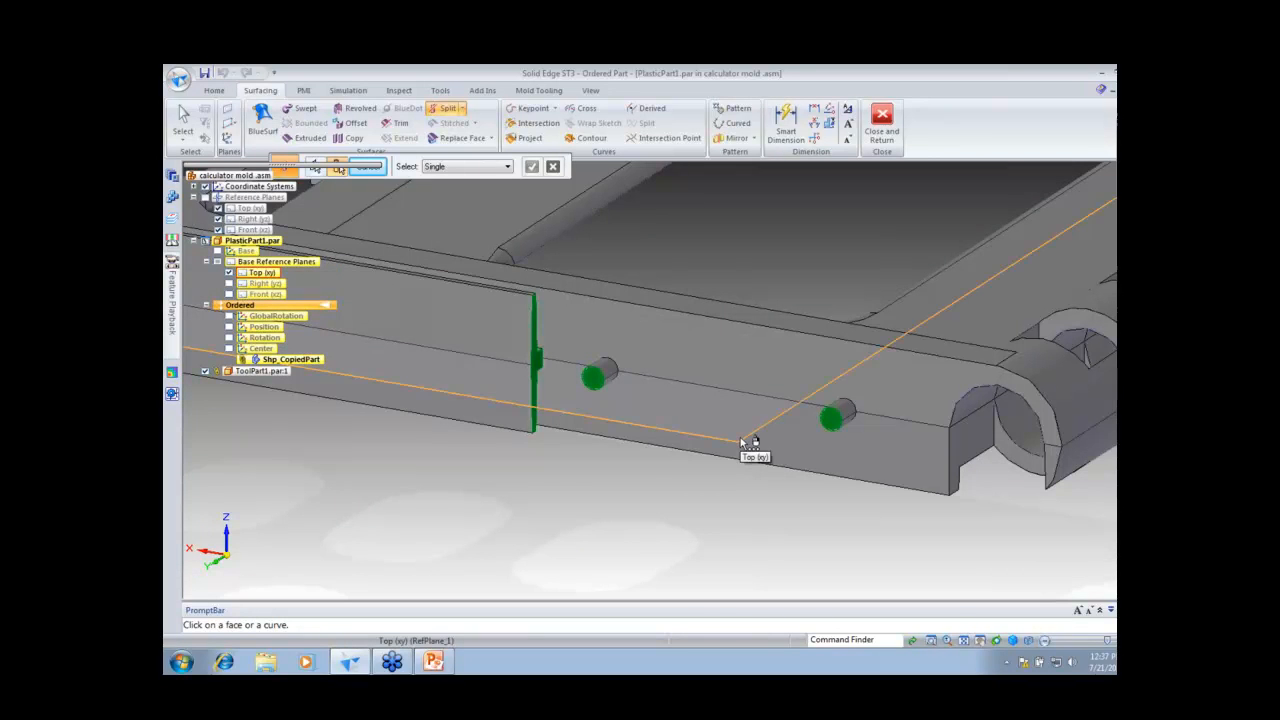
left_click(745, 442)
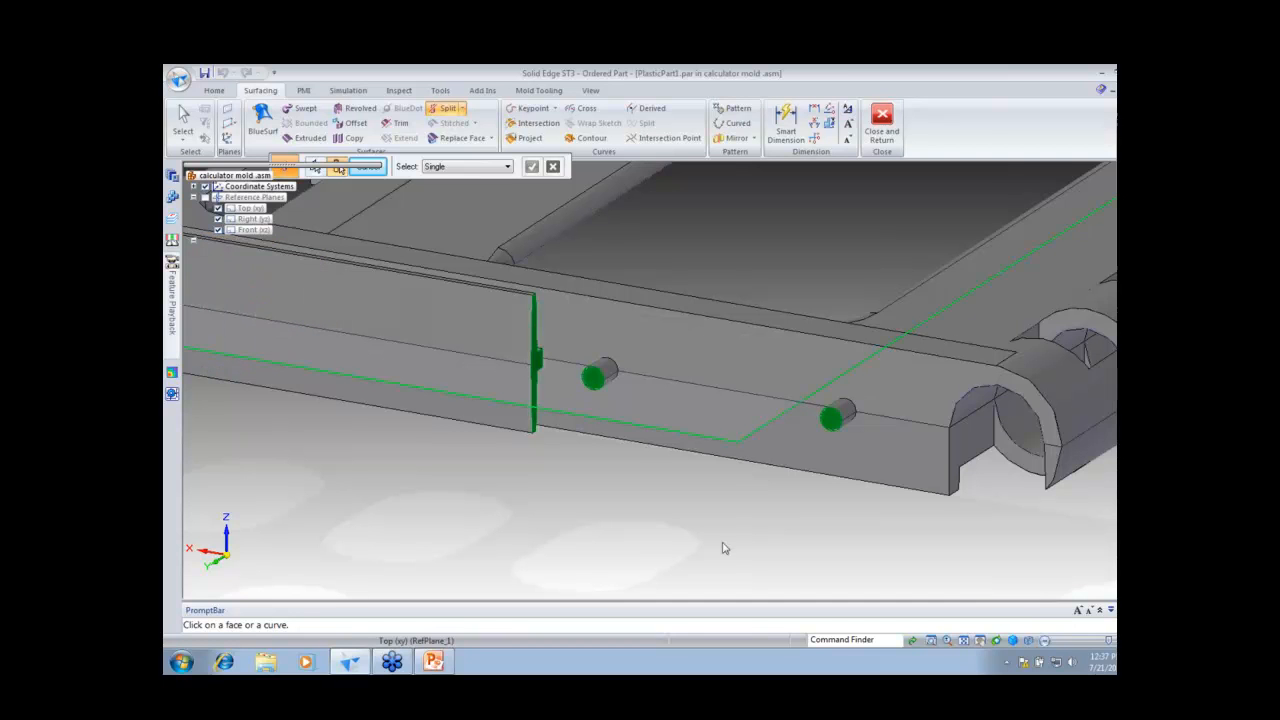
left_click(531, 166)
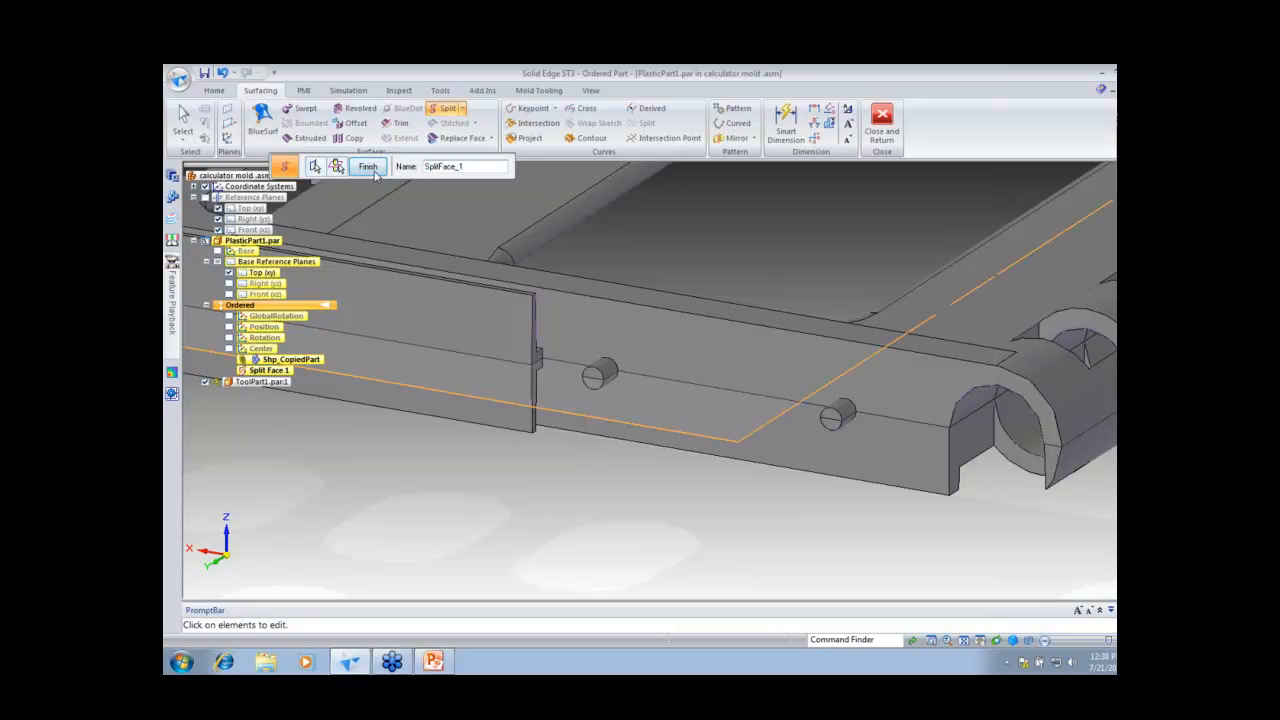
left_click(367, 166)
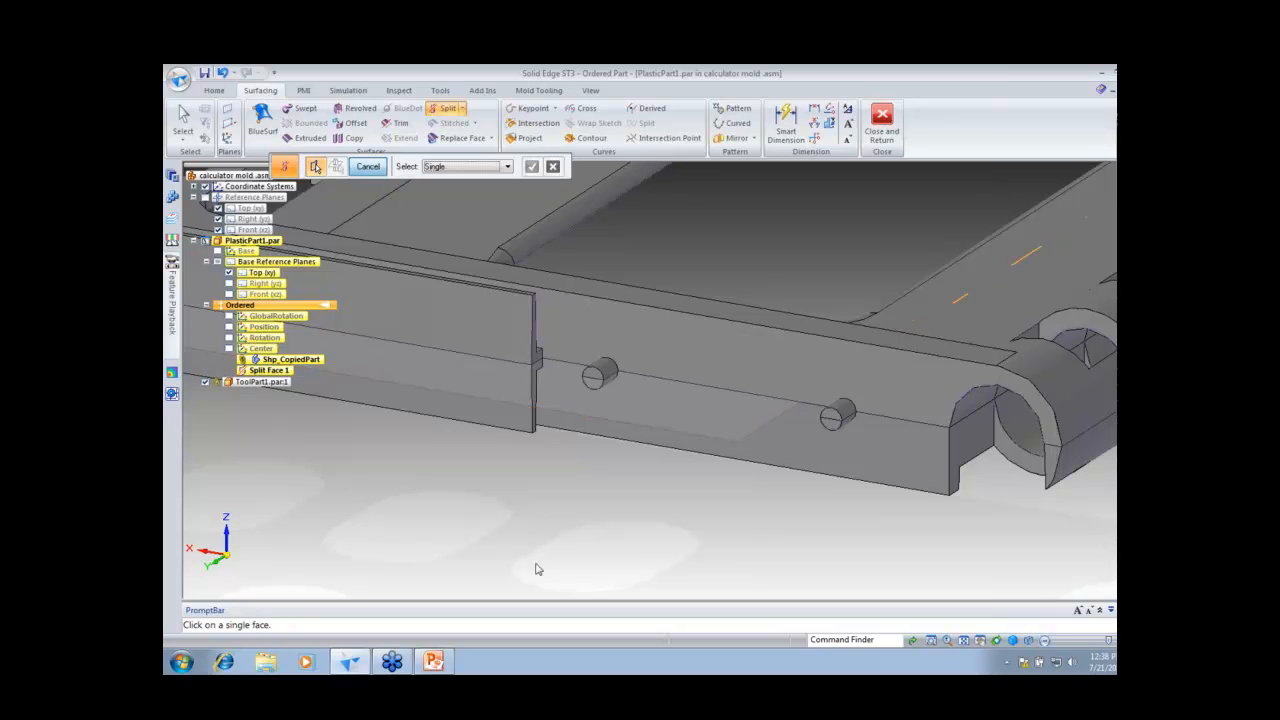
left_click(368, 166)
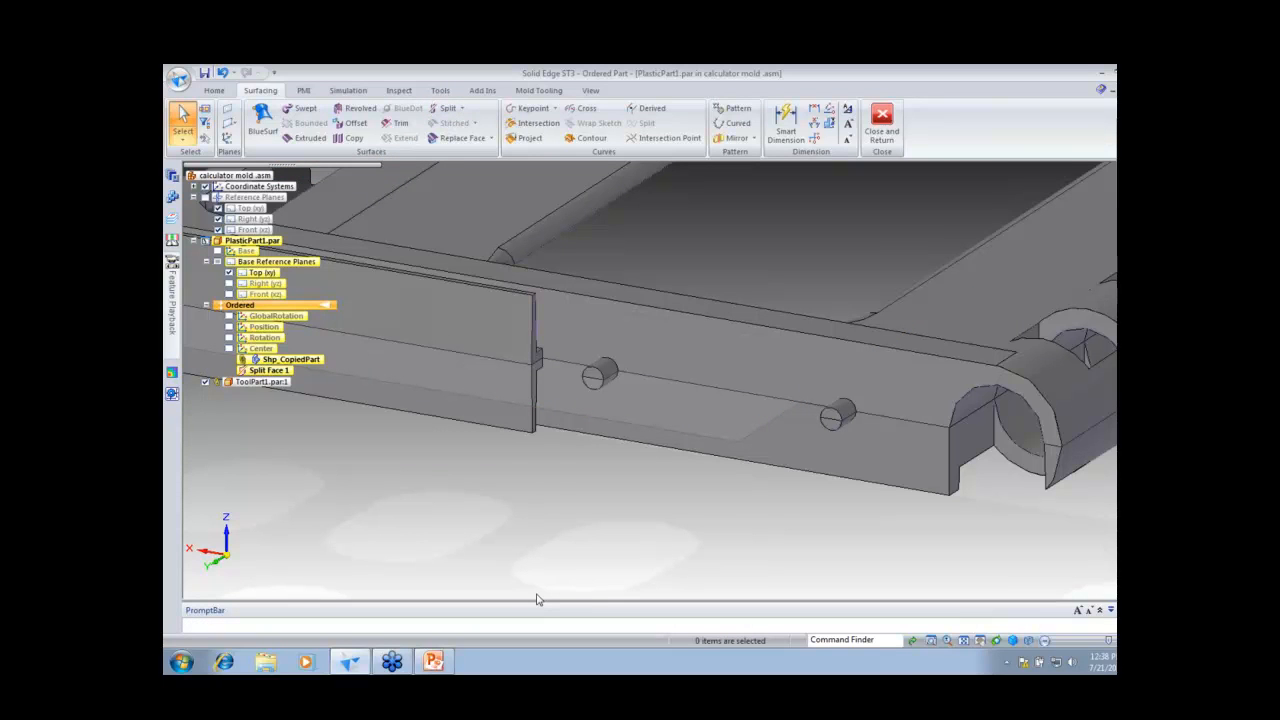
Step: Return to the mold assembly and synchronize PlasticPart1 so the tooling picks up the split faces
left_click(881, 124)
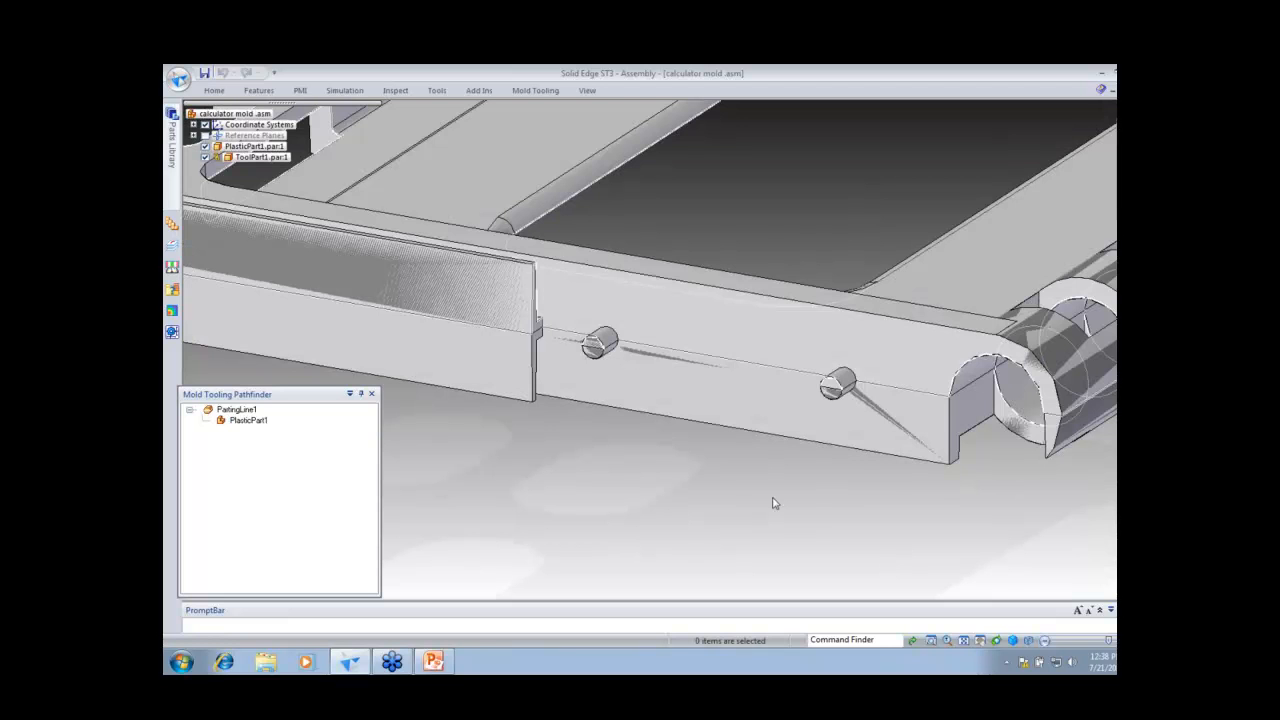
left_click(252, 424)
right_click(253, 424)
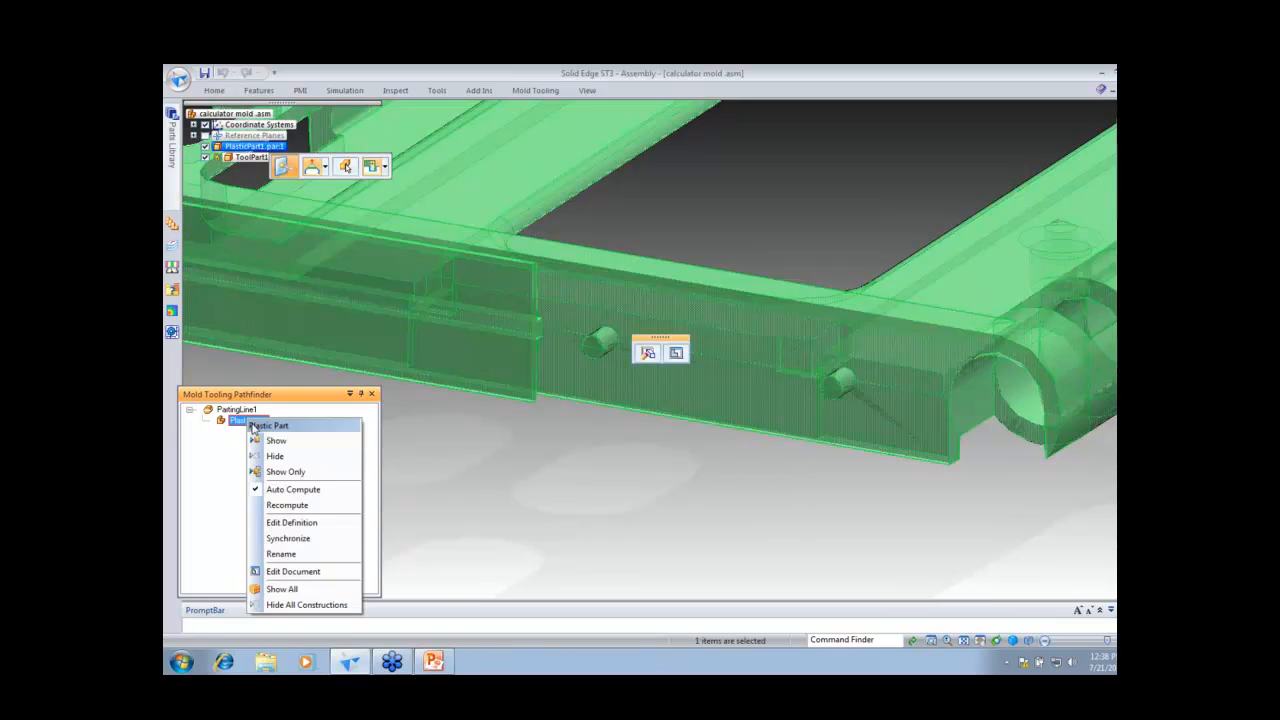
left_click(286, 540)
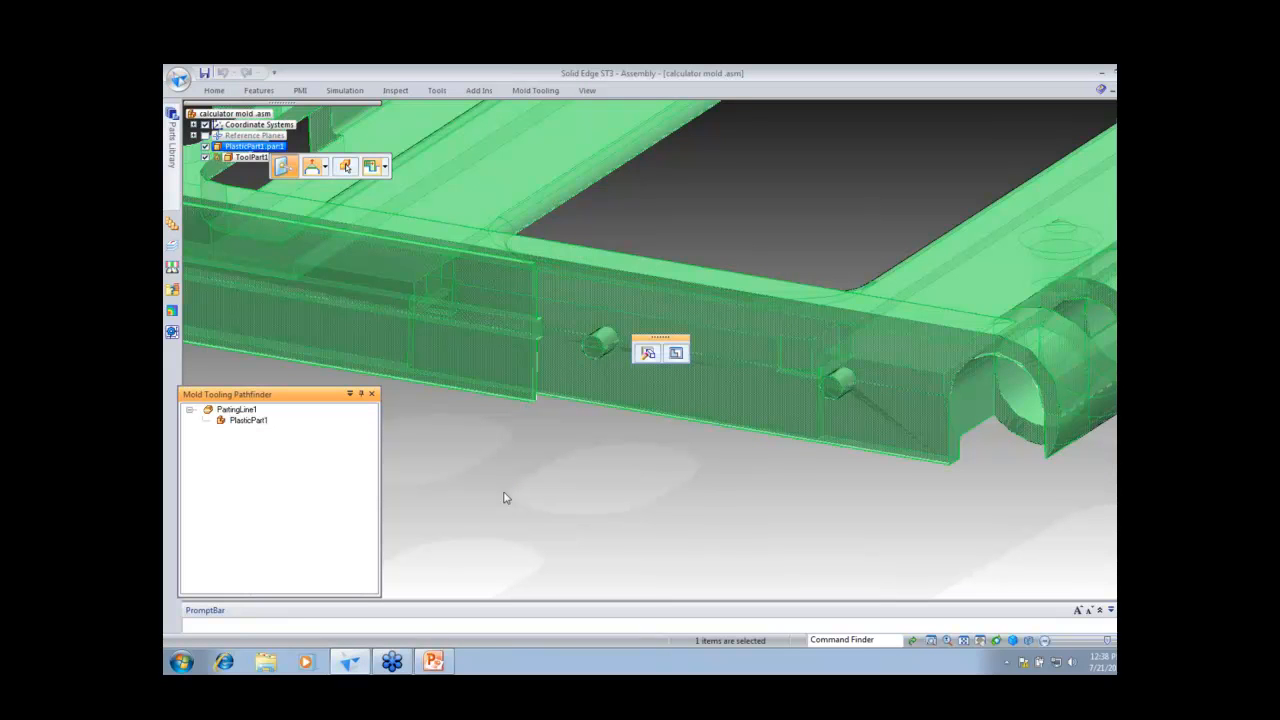
left_click(505, 497)
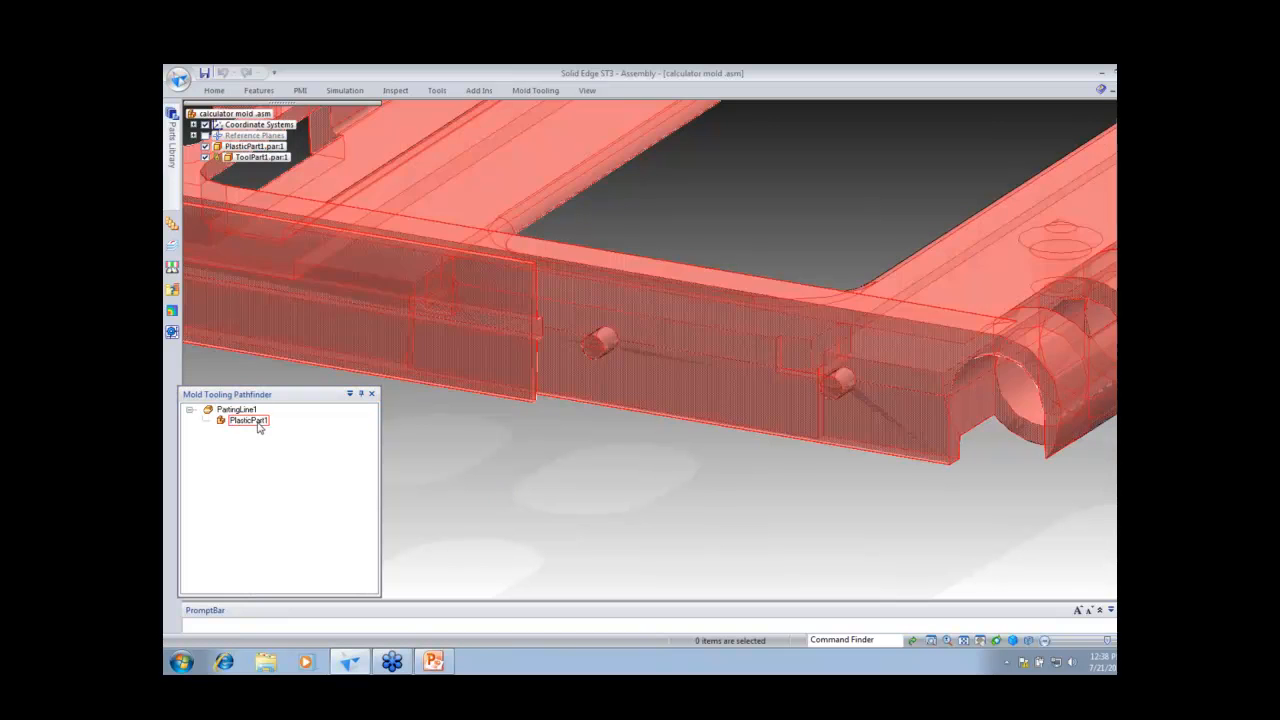
Step: Edit PartingLine1 to assign the lower step face and the lower halves of both pin ends to the ejection side
right_click(235, 409)
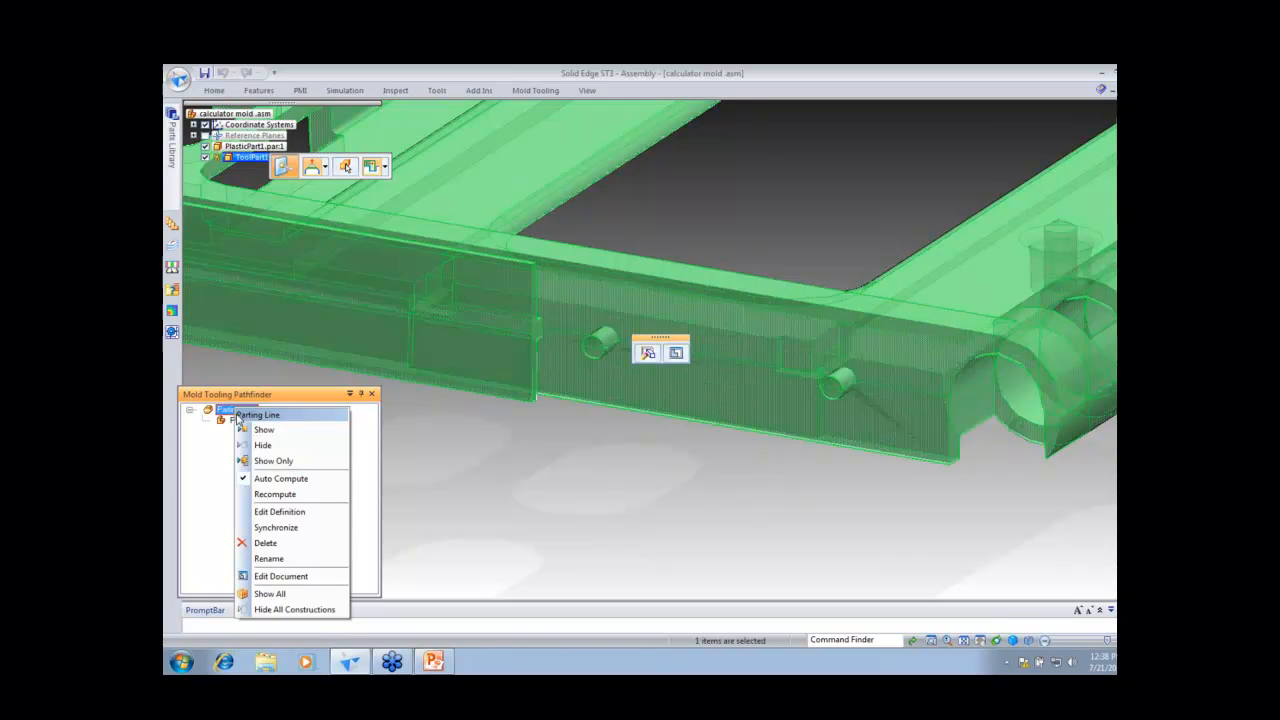
left_click(523, 506)
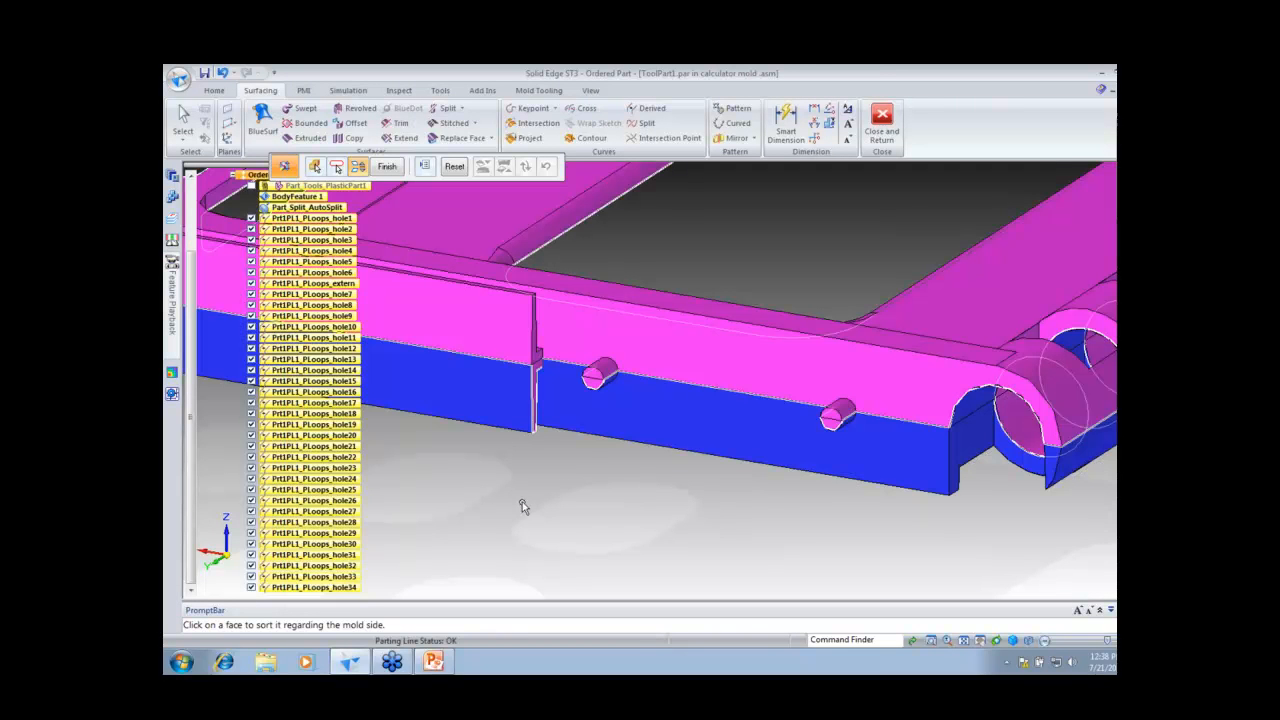
left_click(539, 371)
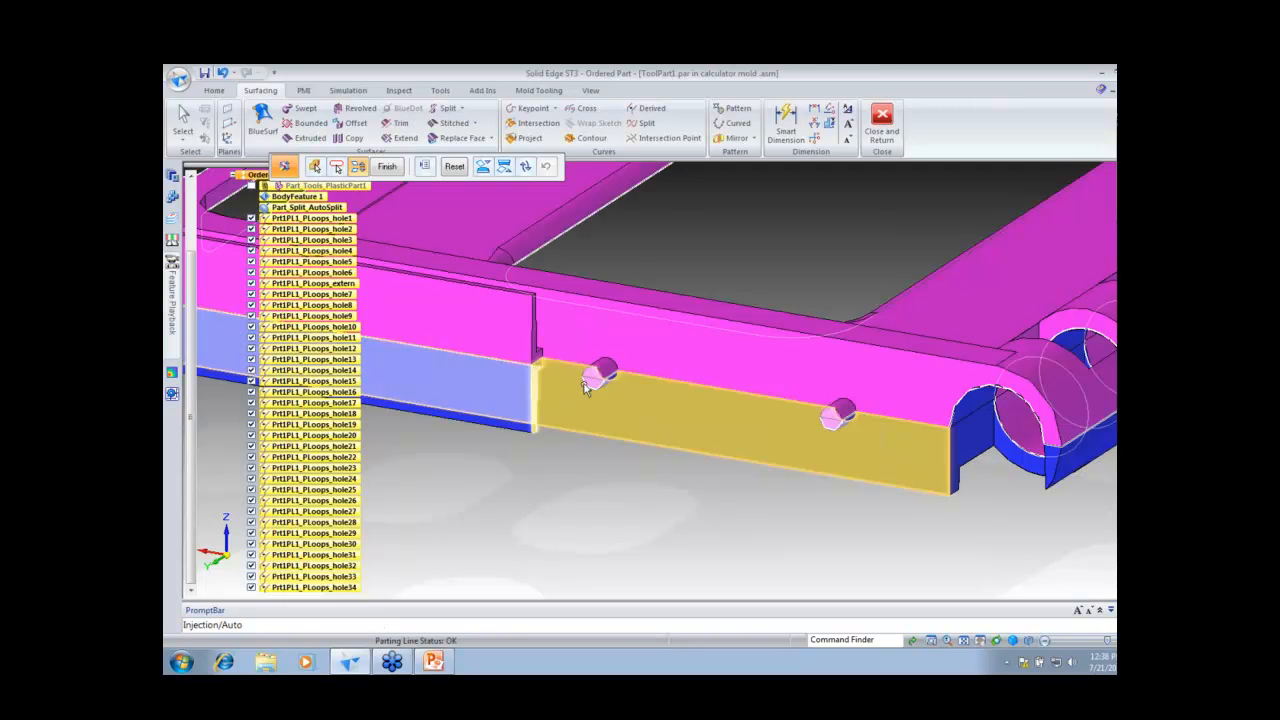
left_click(594, 386)
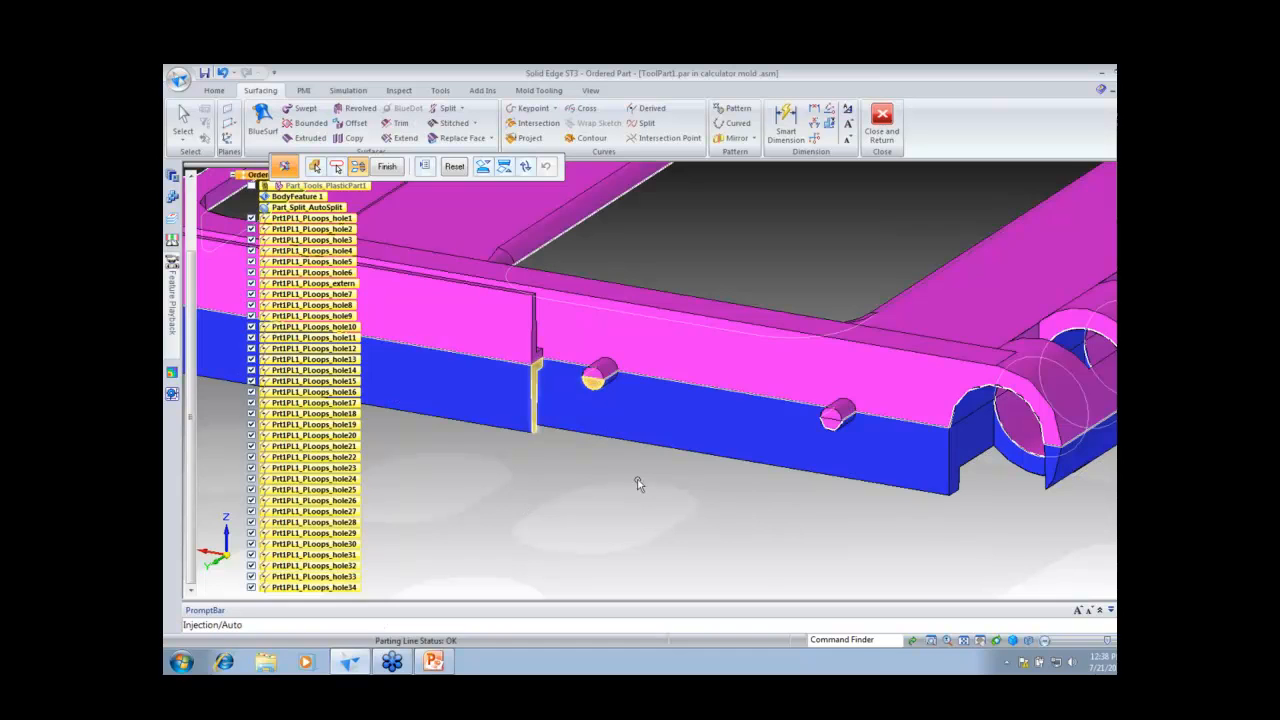
left_click(832, 420)
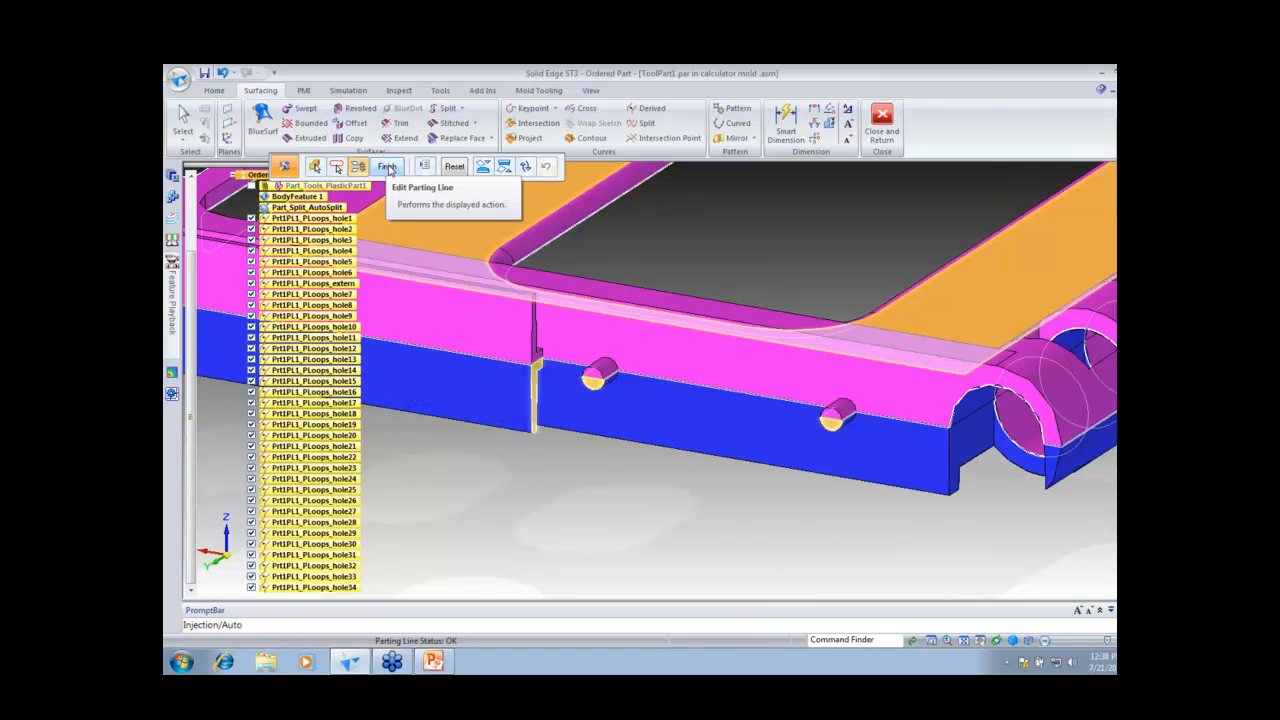
left_click(506, 167)
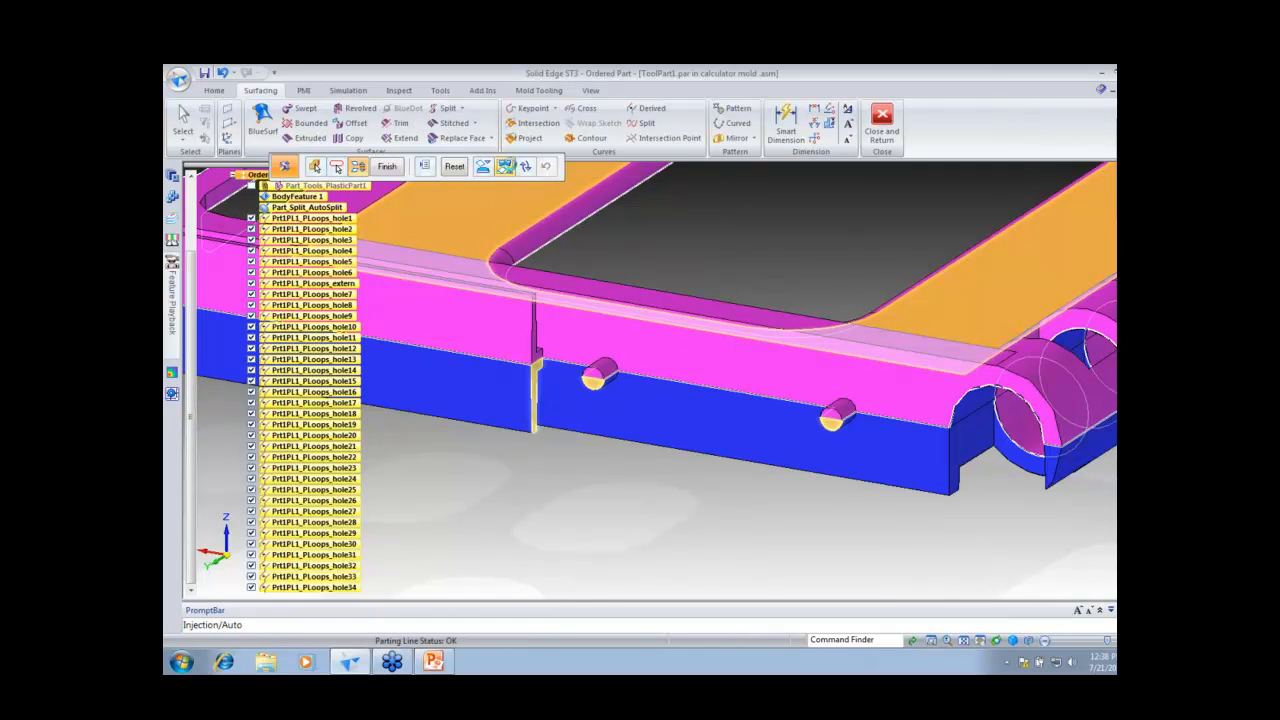
left_click(508, 168)
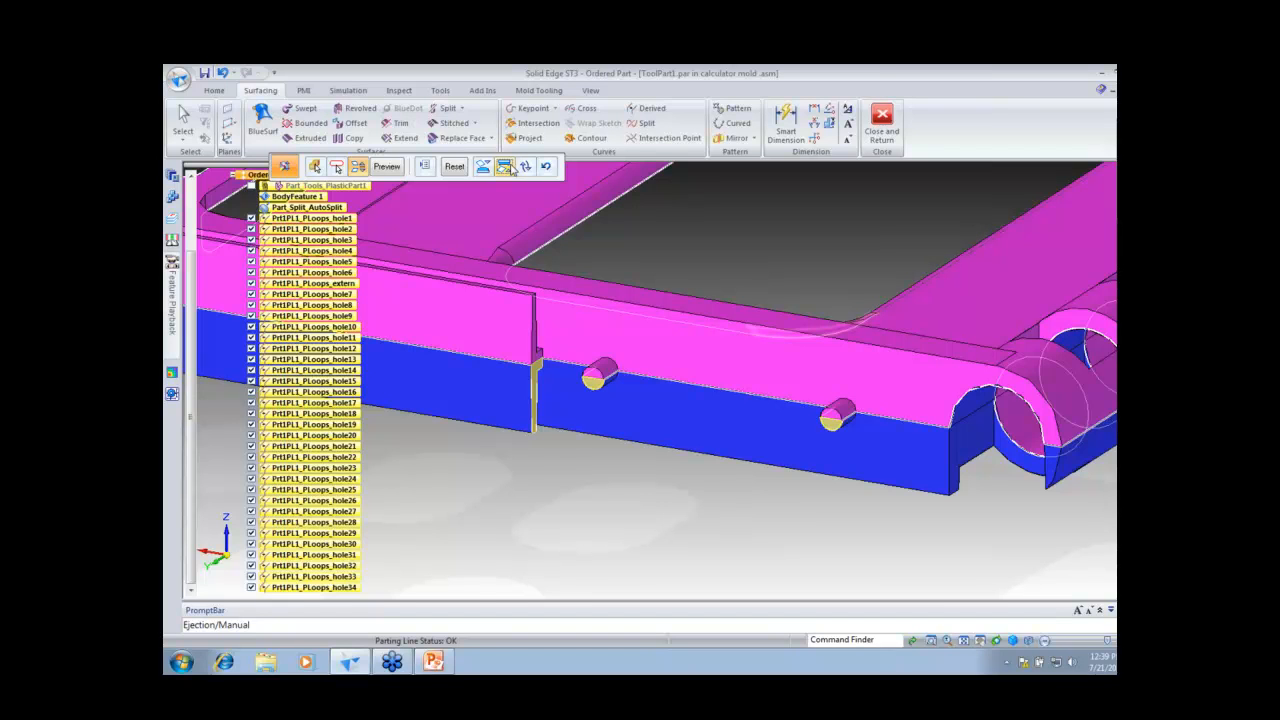
left_click(395, 167)
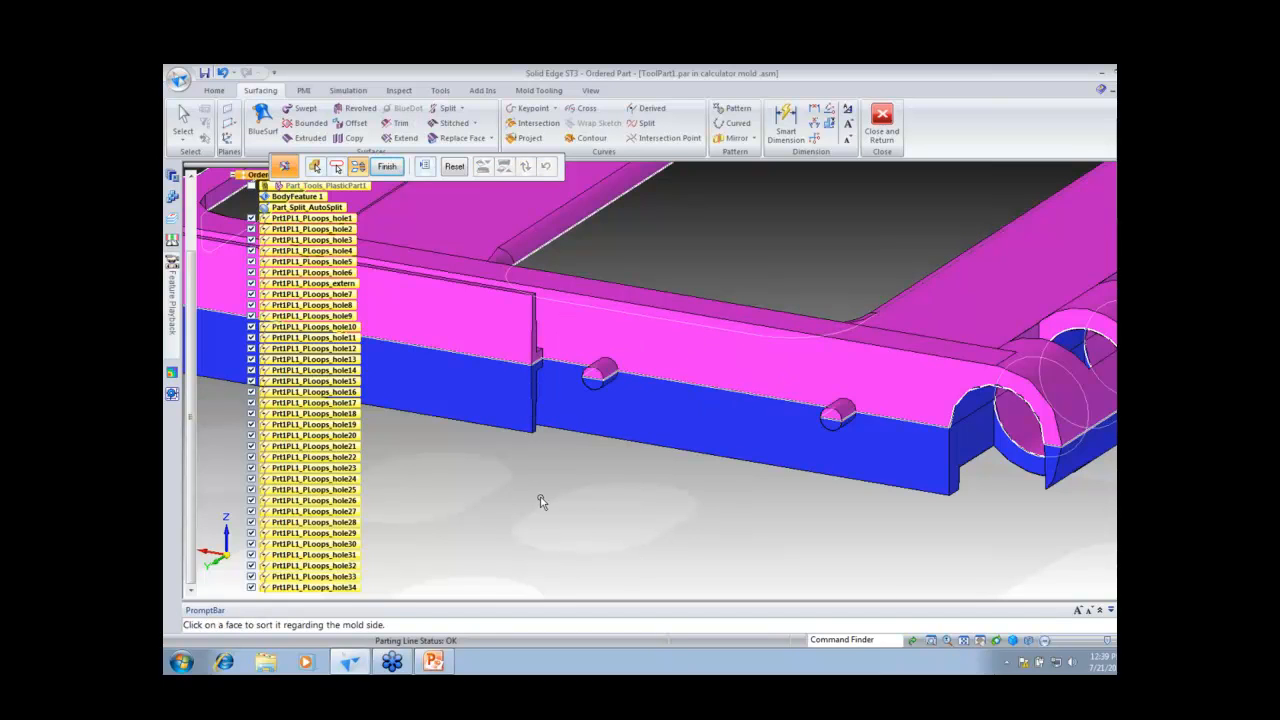
left_click(948, 642)
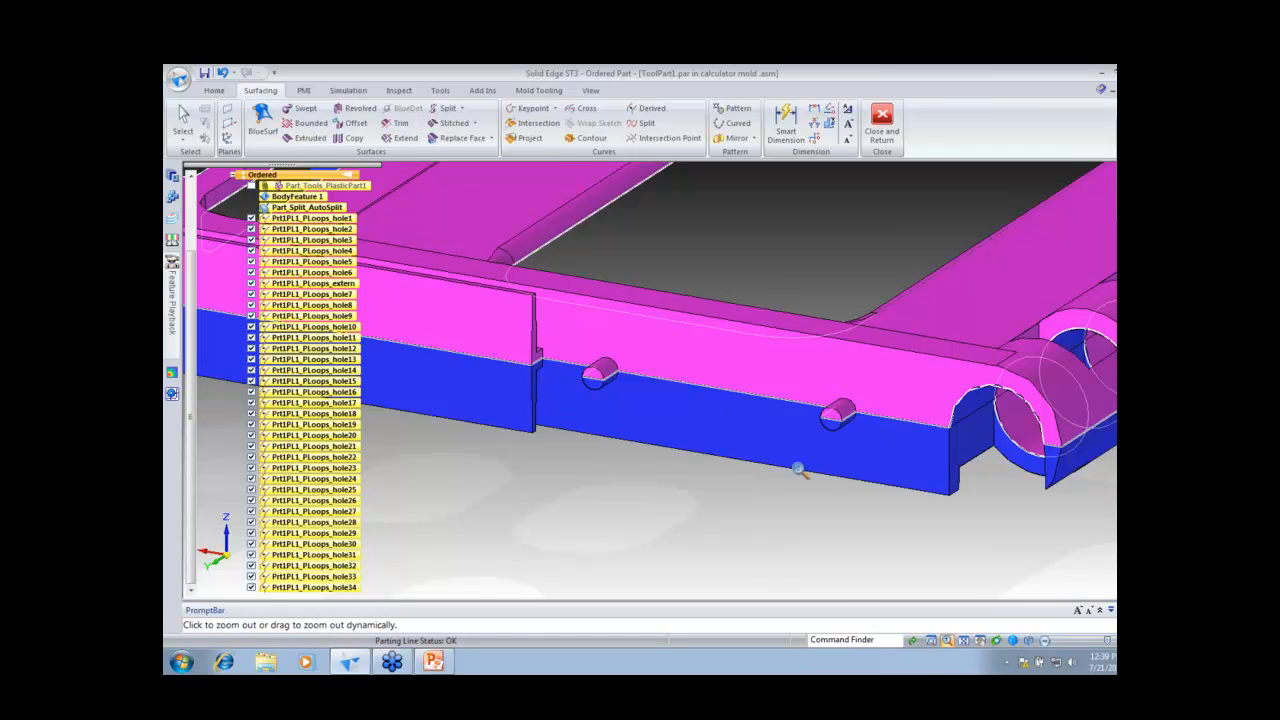
right_click(731, 507)
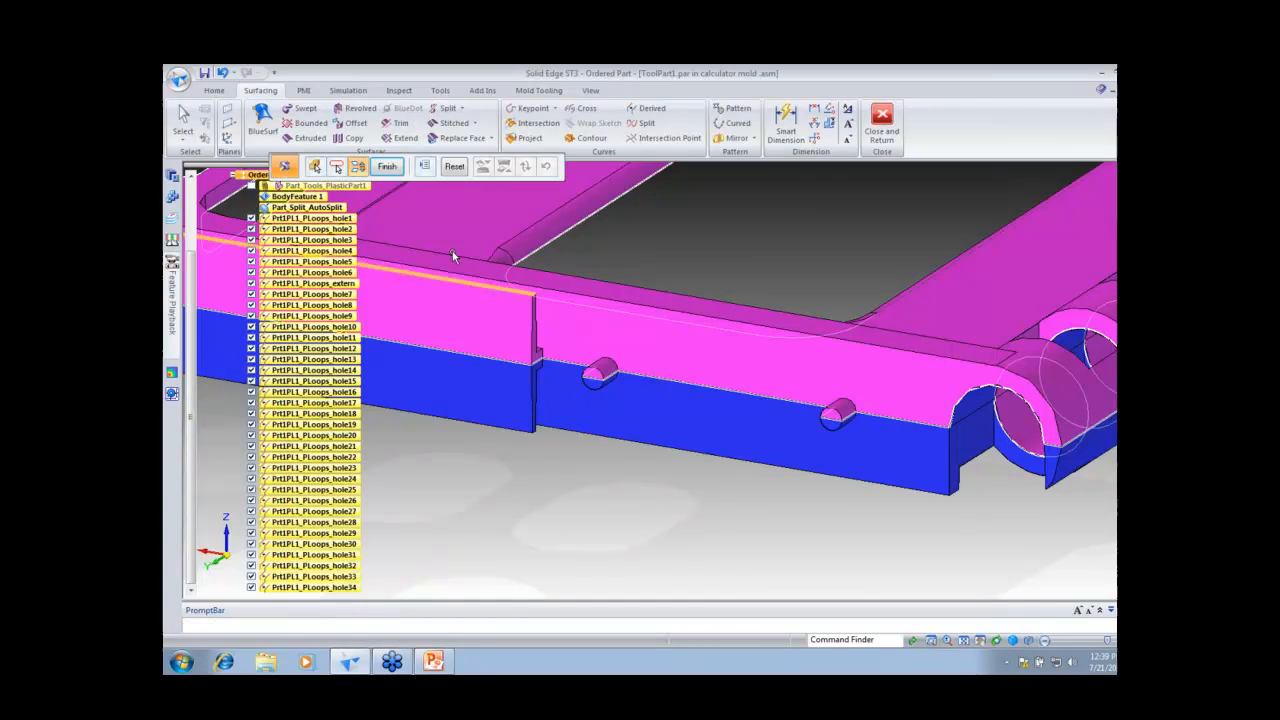
left_click(391, 168)
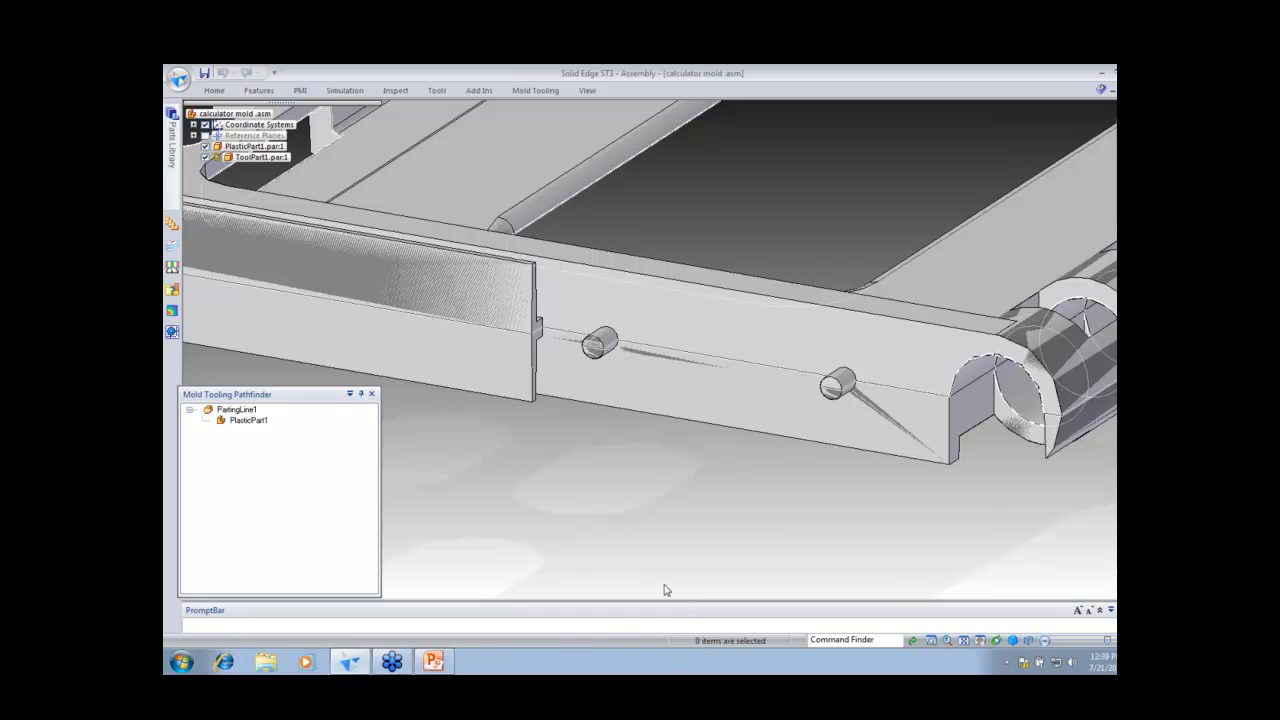
Step: Start a Parting Surface from the calculator part's parting line and generate its preview
left_click(532, 91)
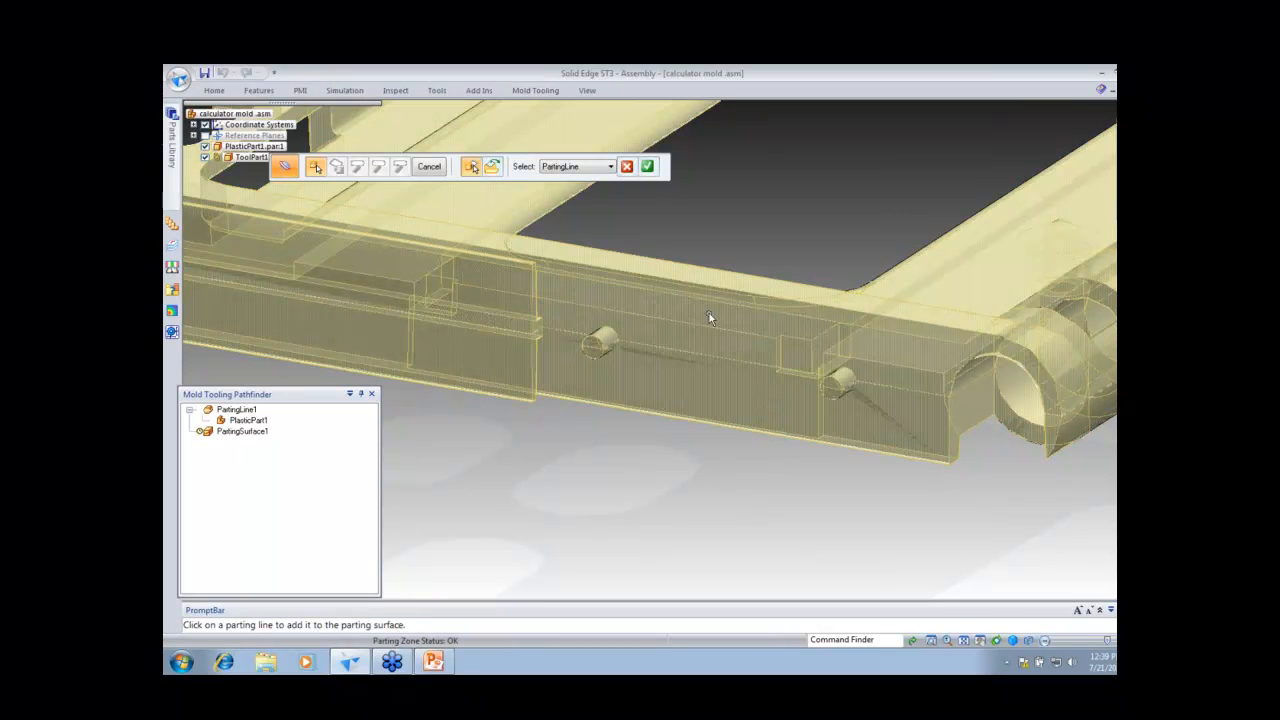
left_click(648, 167)
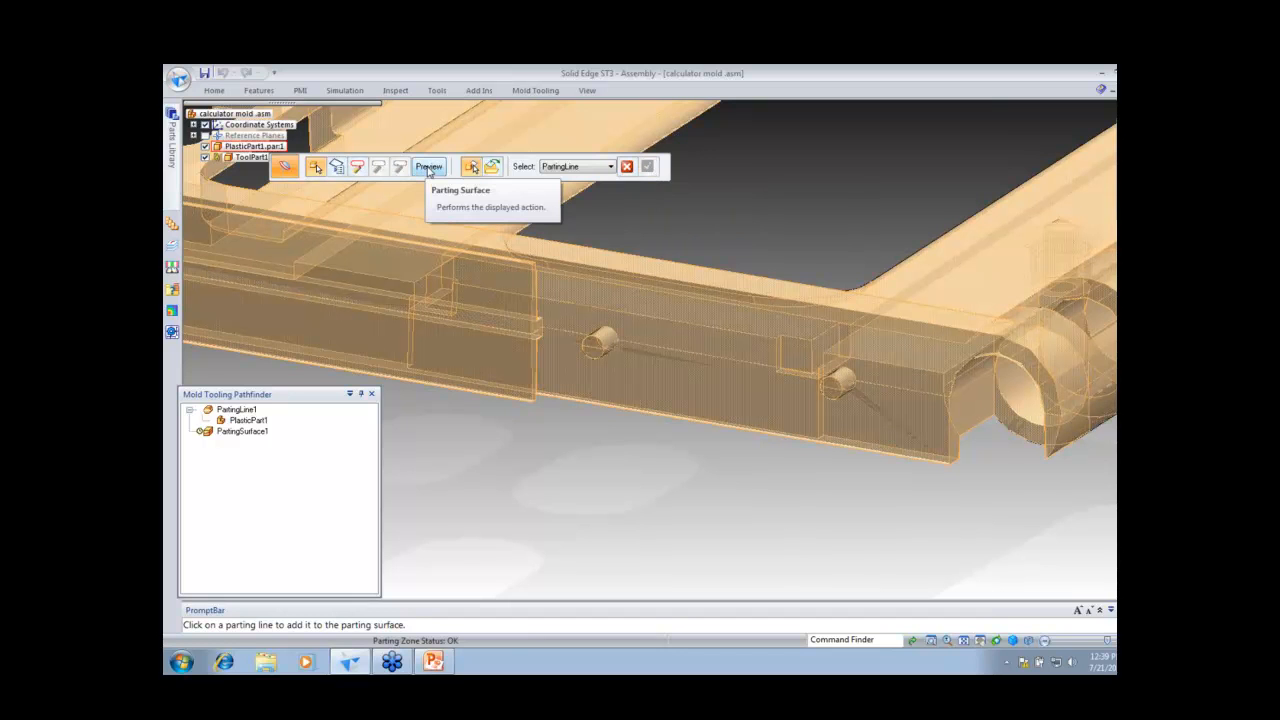
left_click(428, 168)
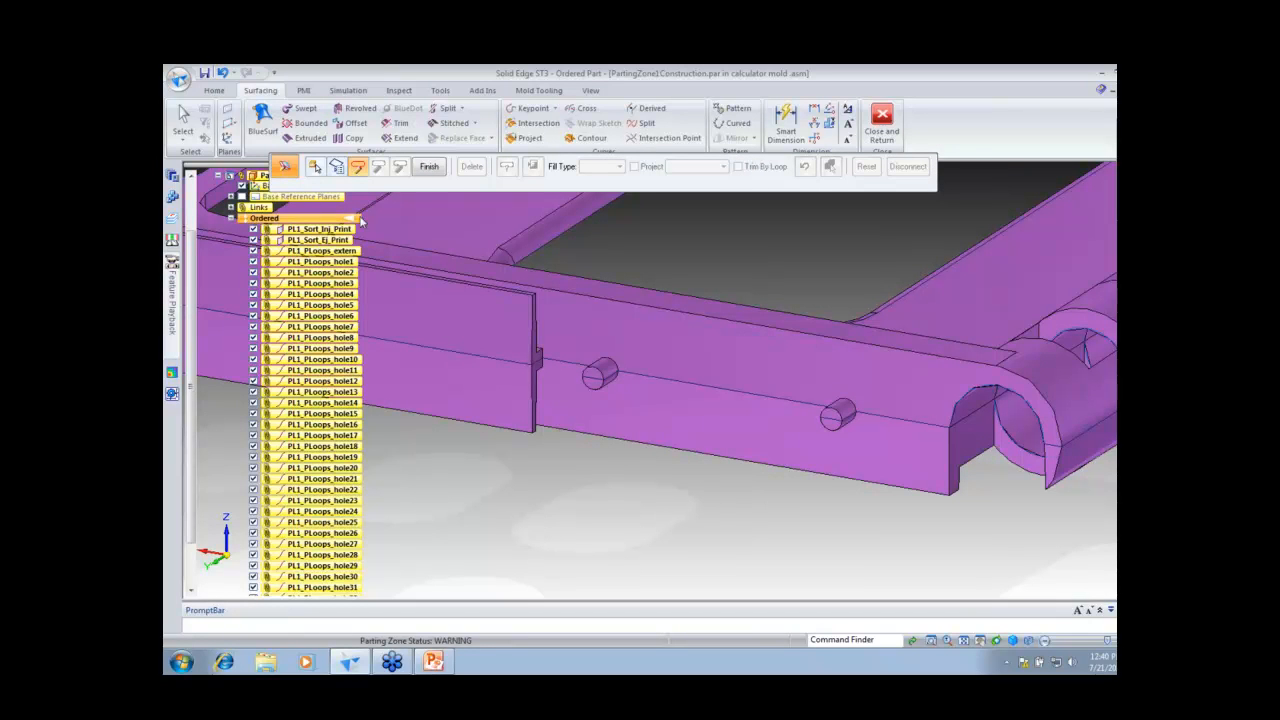
Step: Add a parting loop between the two lower vertices of the near hinge arch and rebuild the parting surface preview
left_click(336, 167)
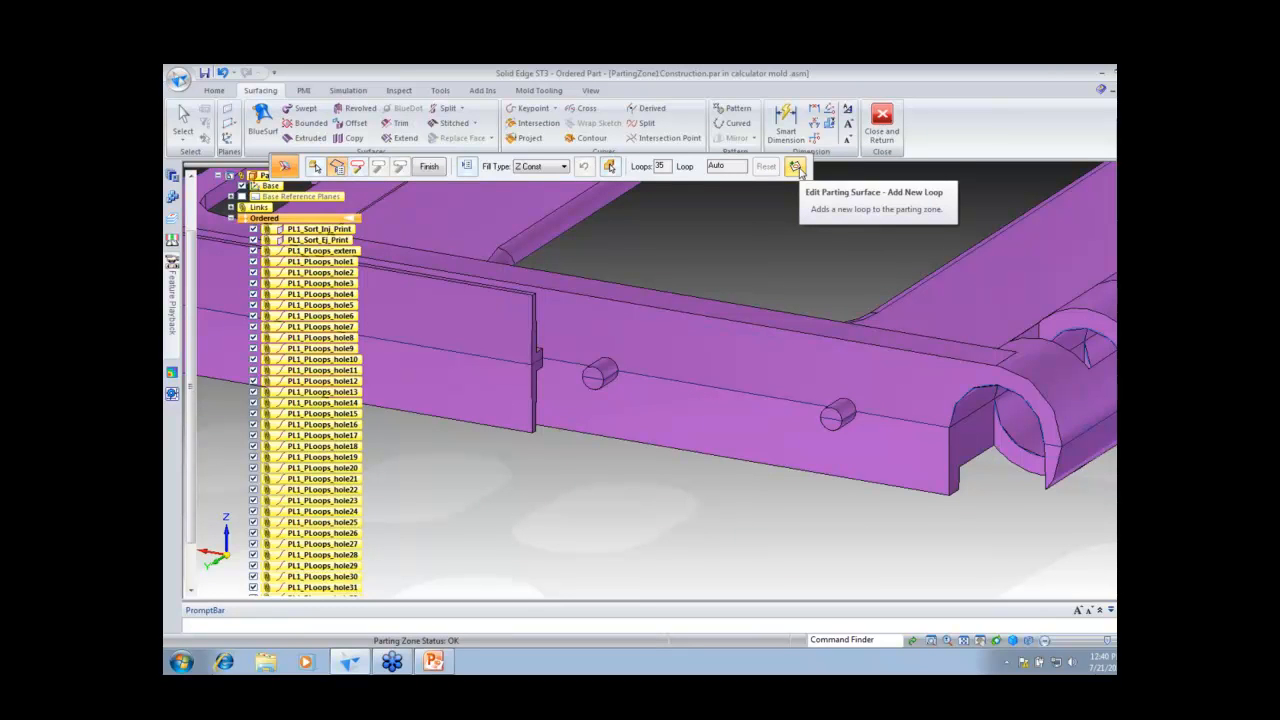
left_click(796, 167)
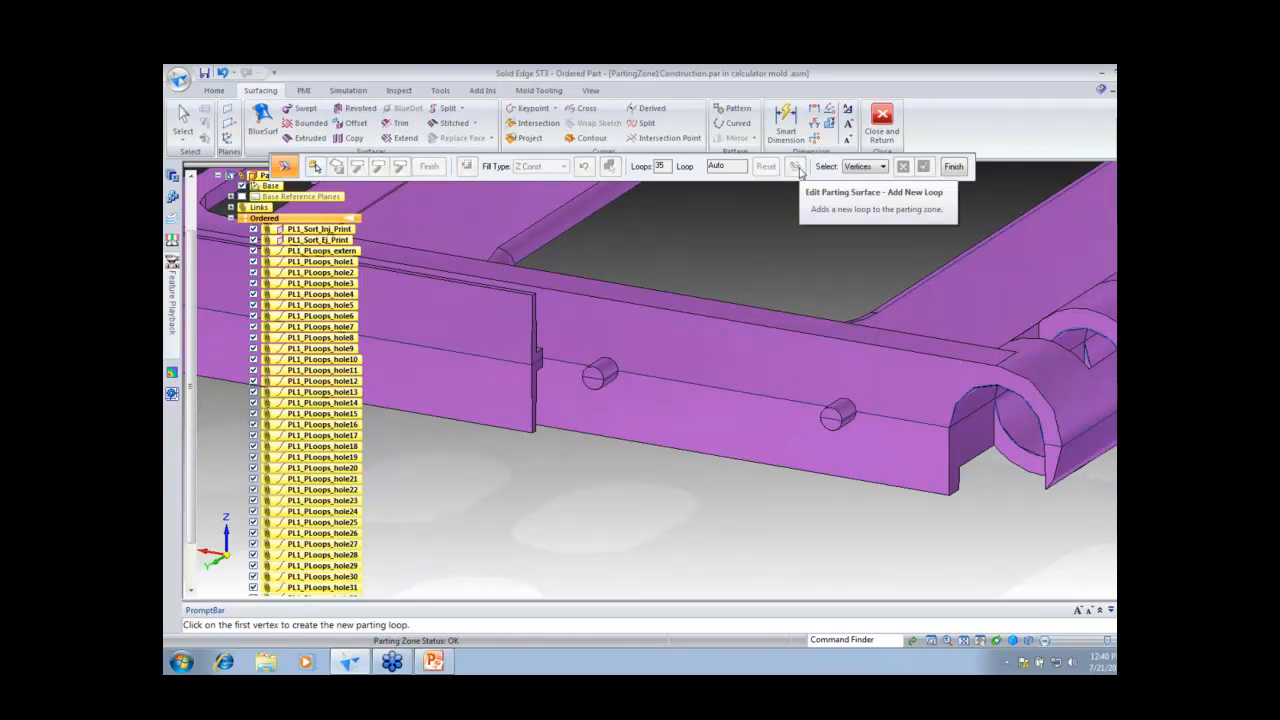
left_click(949, 427)
left_click(1044, 444)
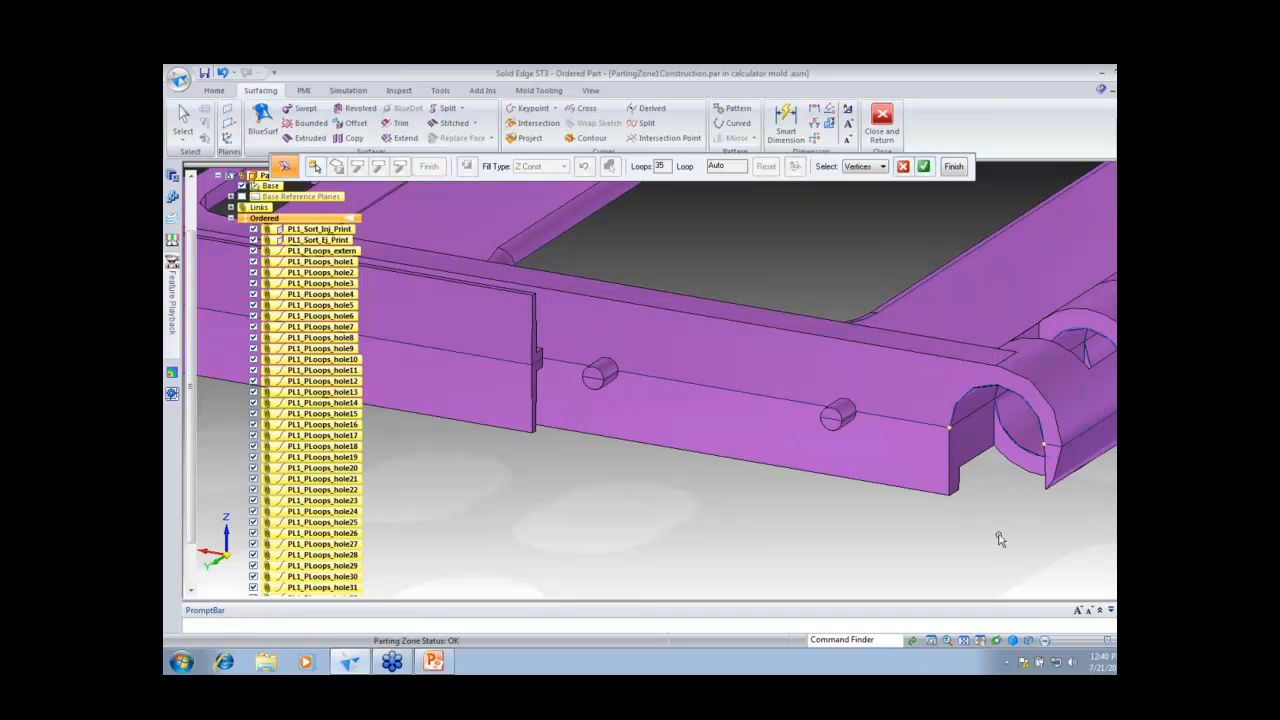
left_click(923, 167)
right_click(889, 225)
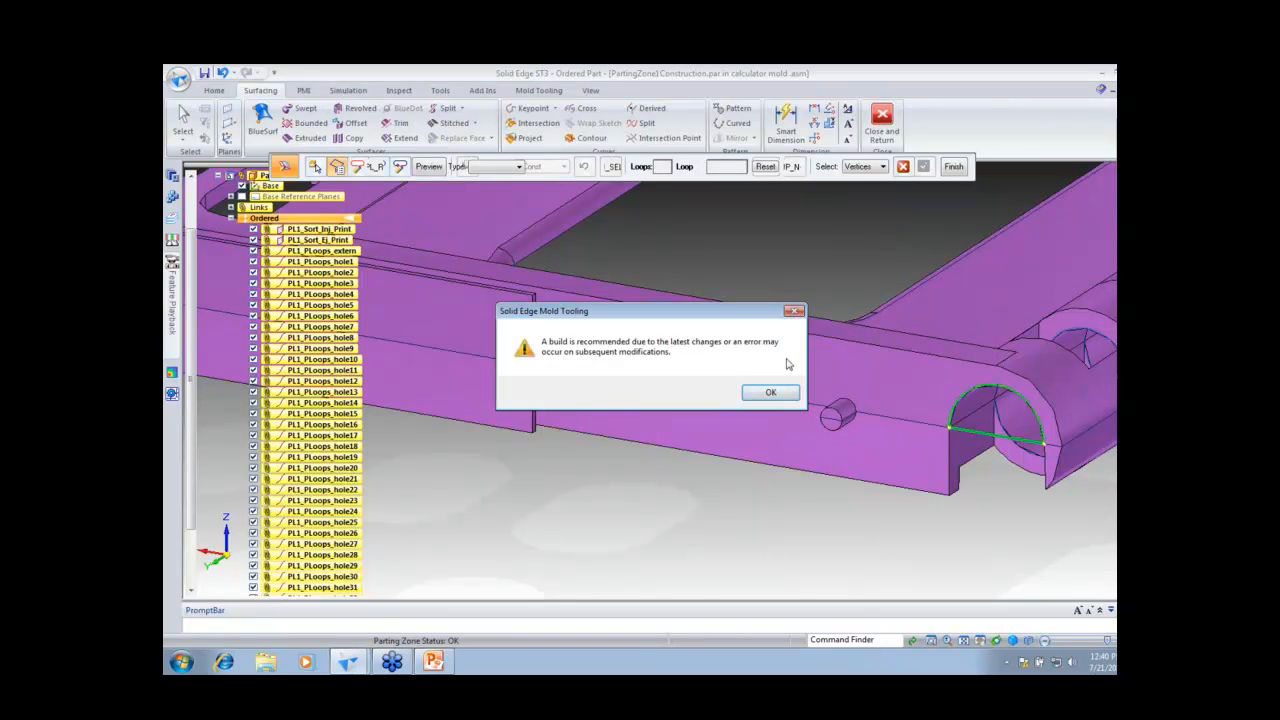
left_click(775, 391)
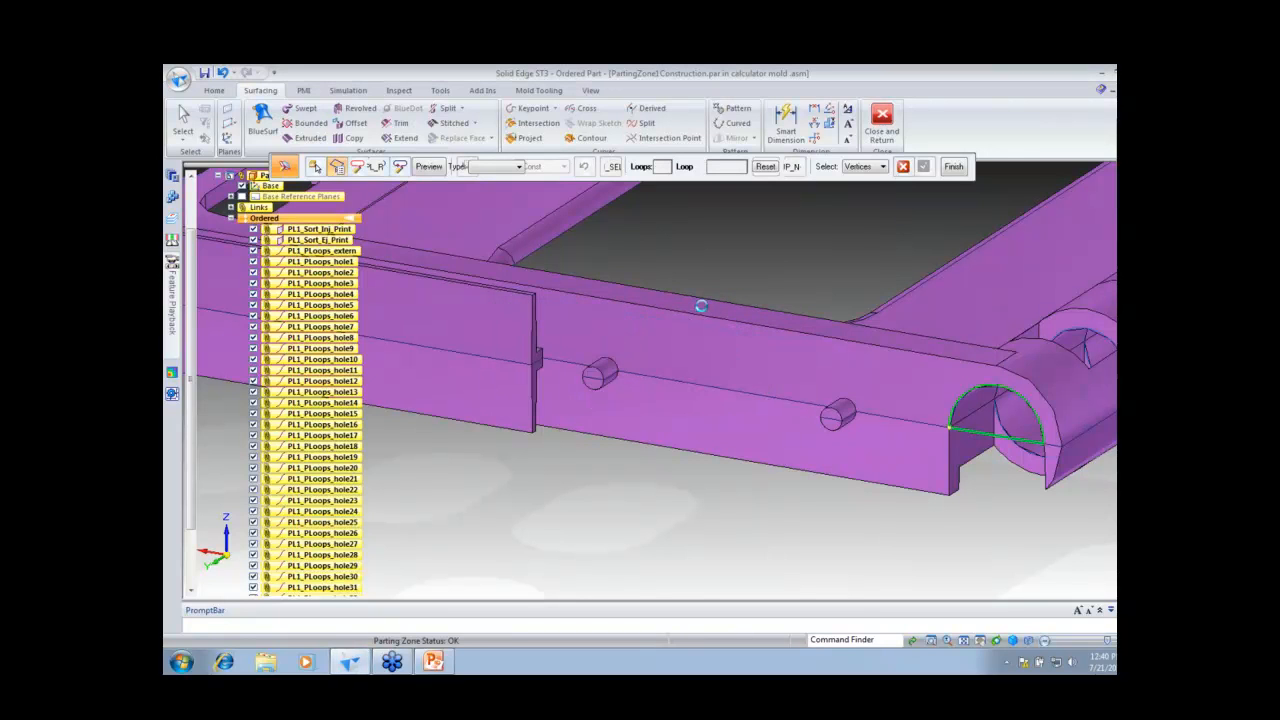
left_click(428, 166)
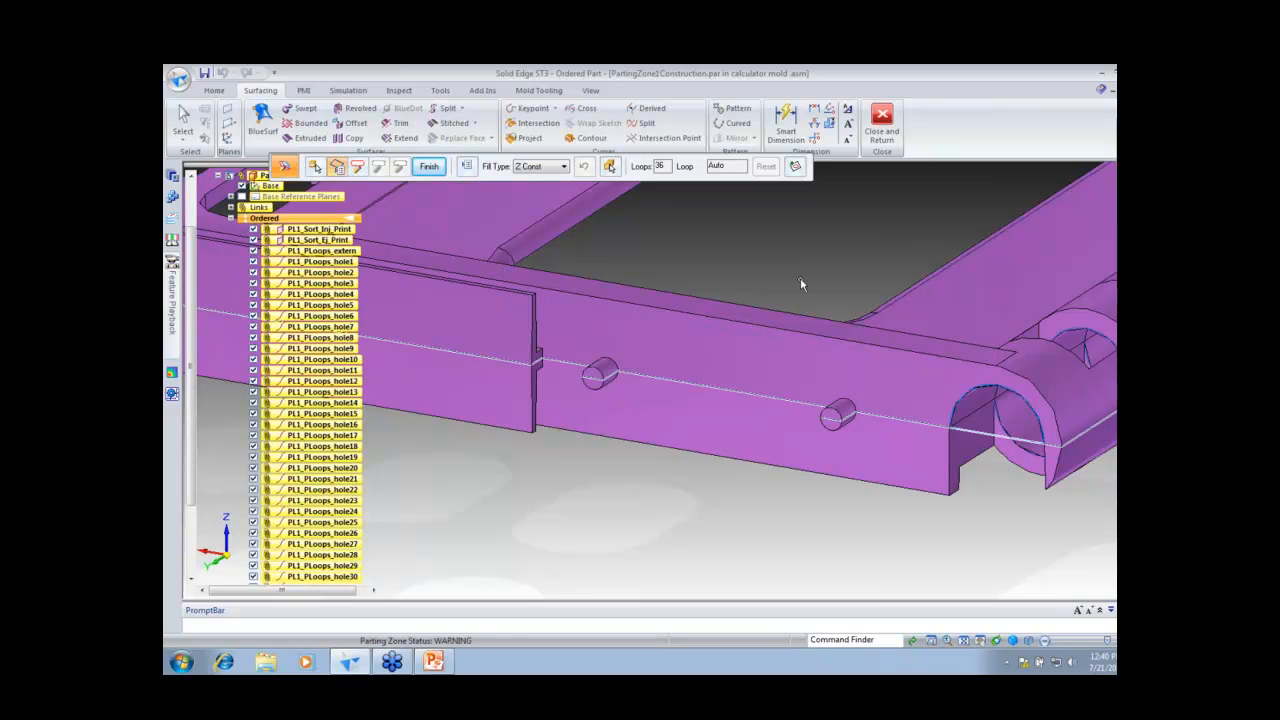
Step: Add a parting loop bridging the gap between the two hinge sections' facing outer vertices and rebuild the parting surface preview
left_click(947, 640)
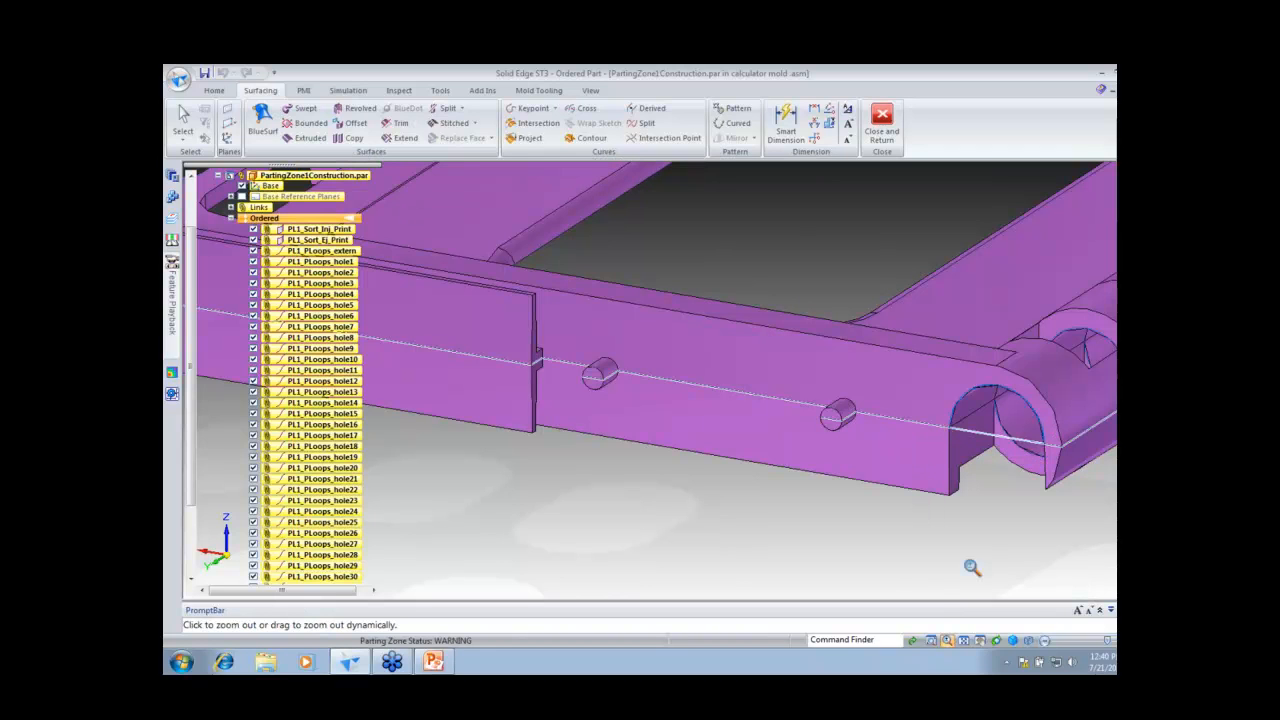
left_click(980, 640)
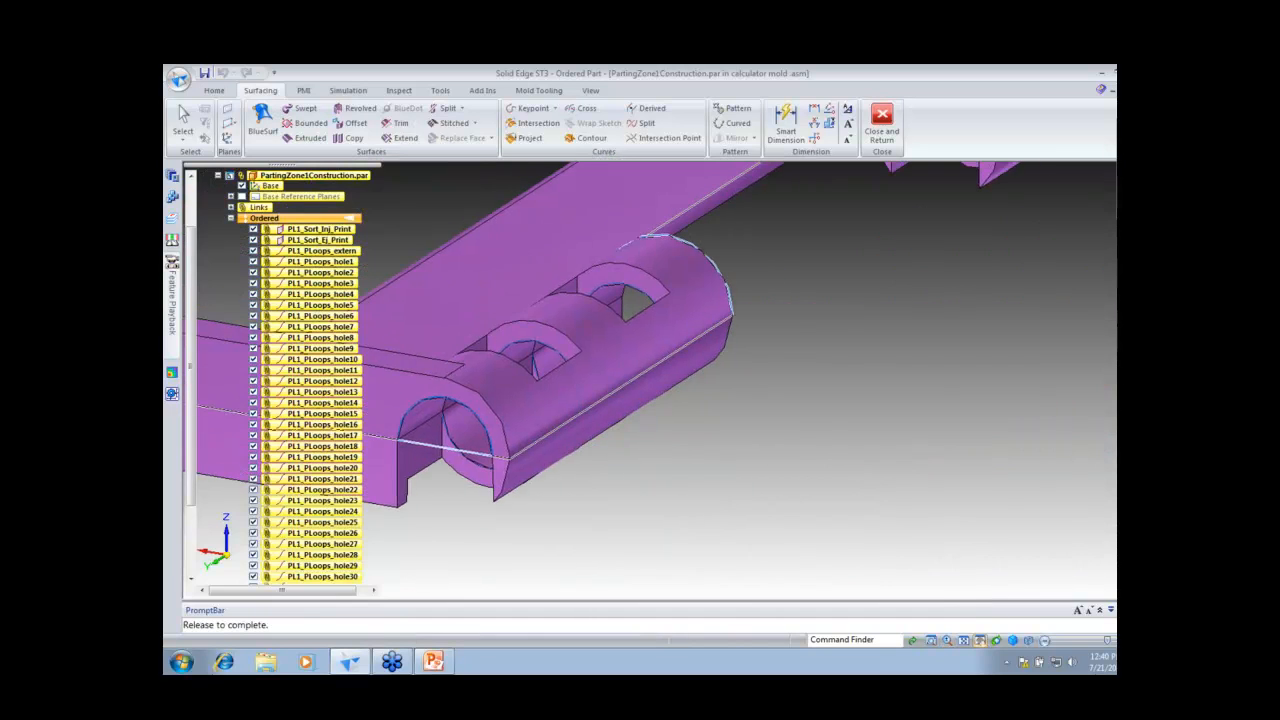
left_click_drag(851, 366, 838, 478)
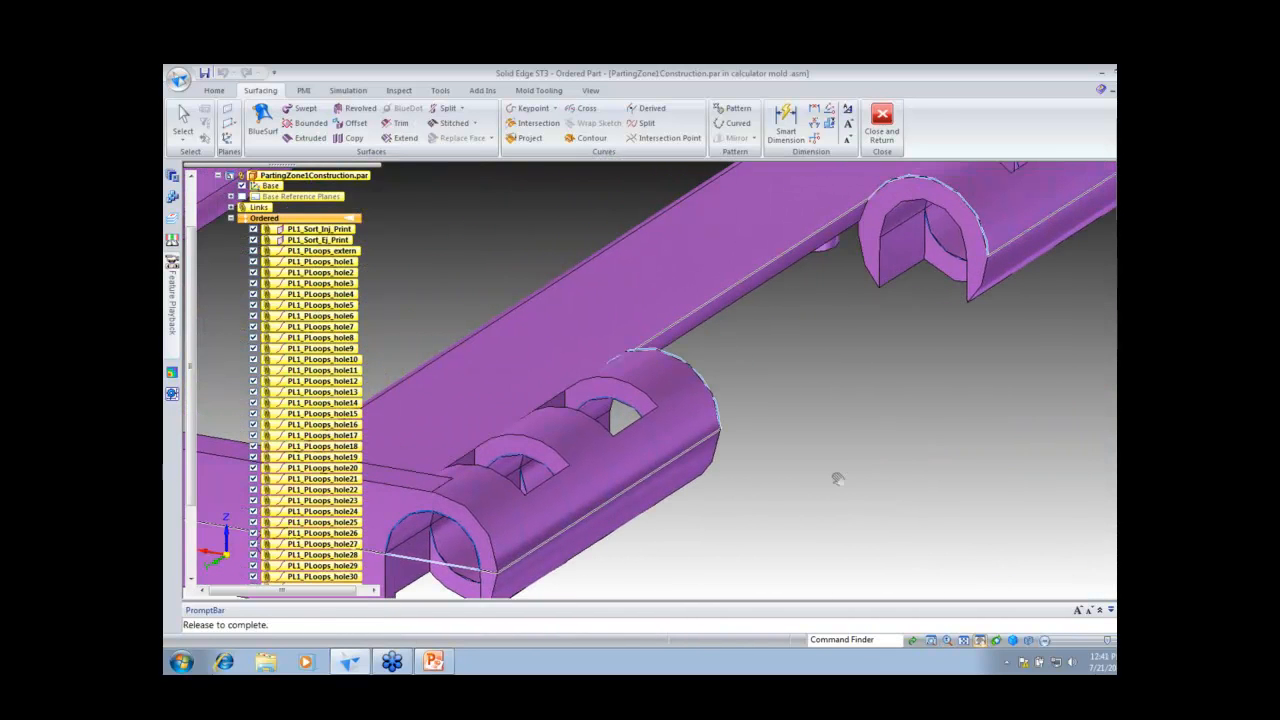
right_click(839, 479)
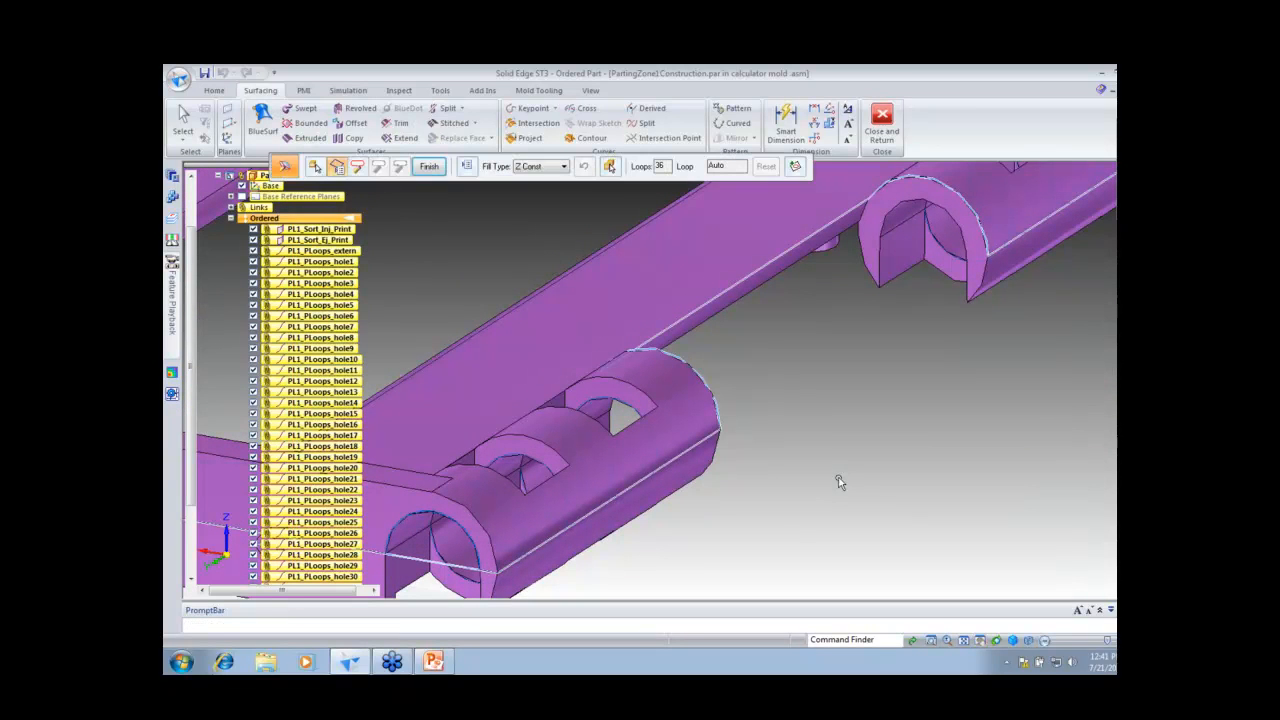
left_click(795, 166)
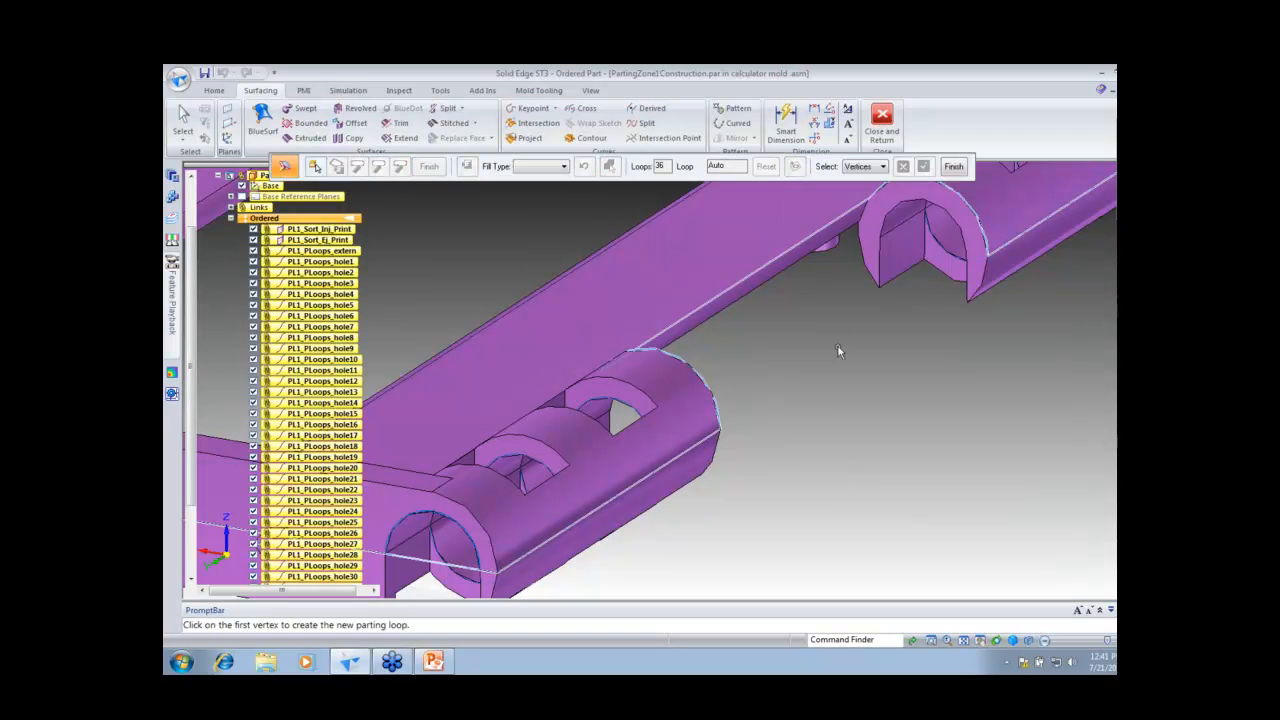
left_click(720, 431)
left_click(985, 256)
left_click(923, 166)
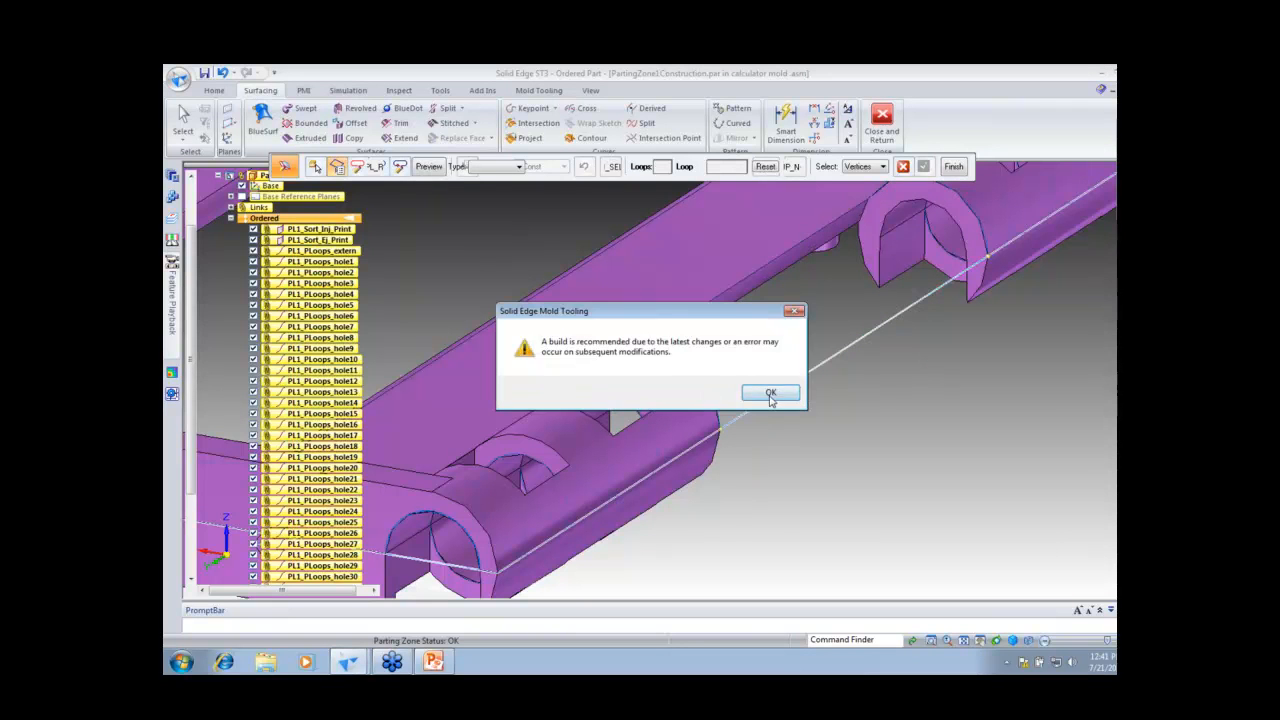
left_click(770, 393)
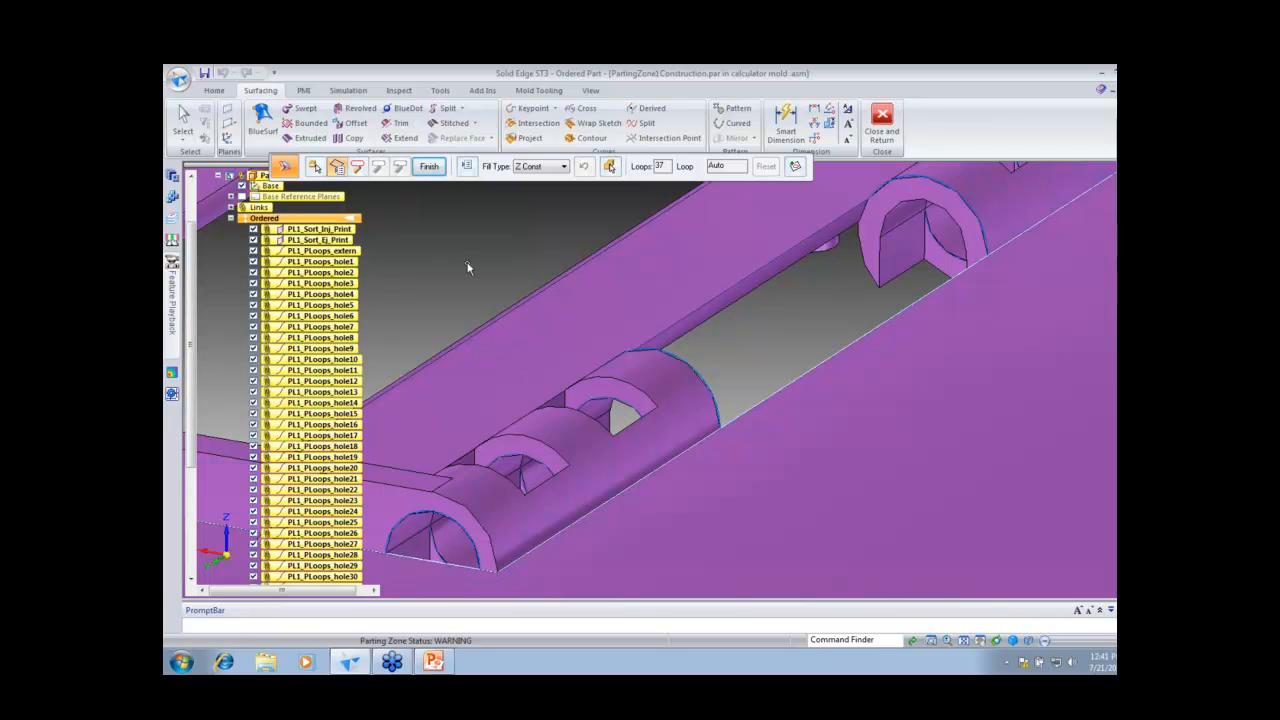
Step: Set the inside filling's starter and end filling to Patch, then preview and finish the parting surface
middle_click_drag(756, 325, 835, 323)
scroll(855, 365, "down", 3)
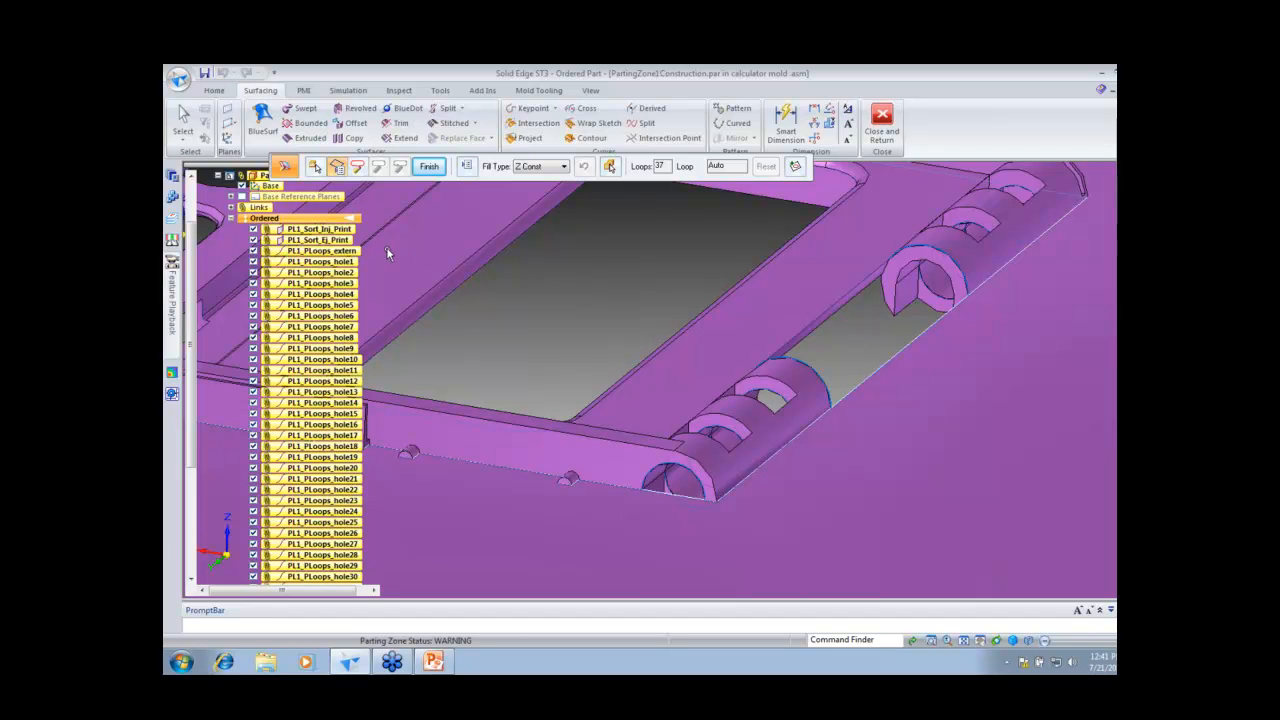
left_click(466, 166)
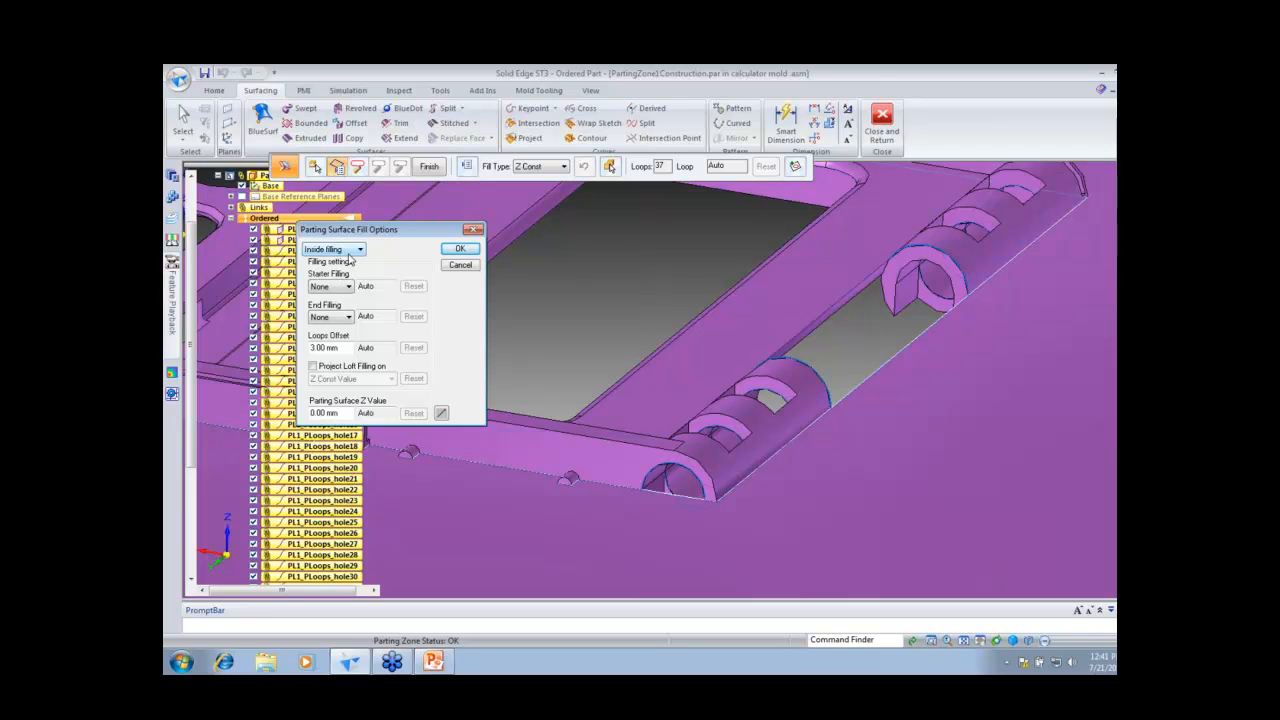
left_click(347, 286)
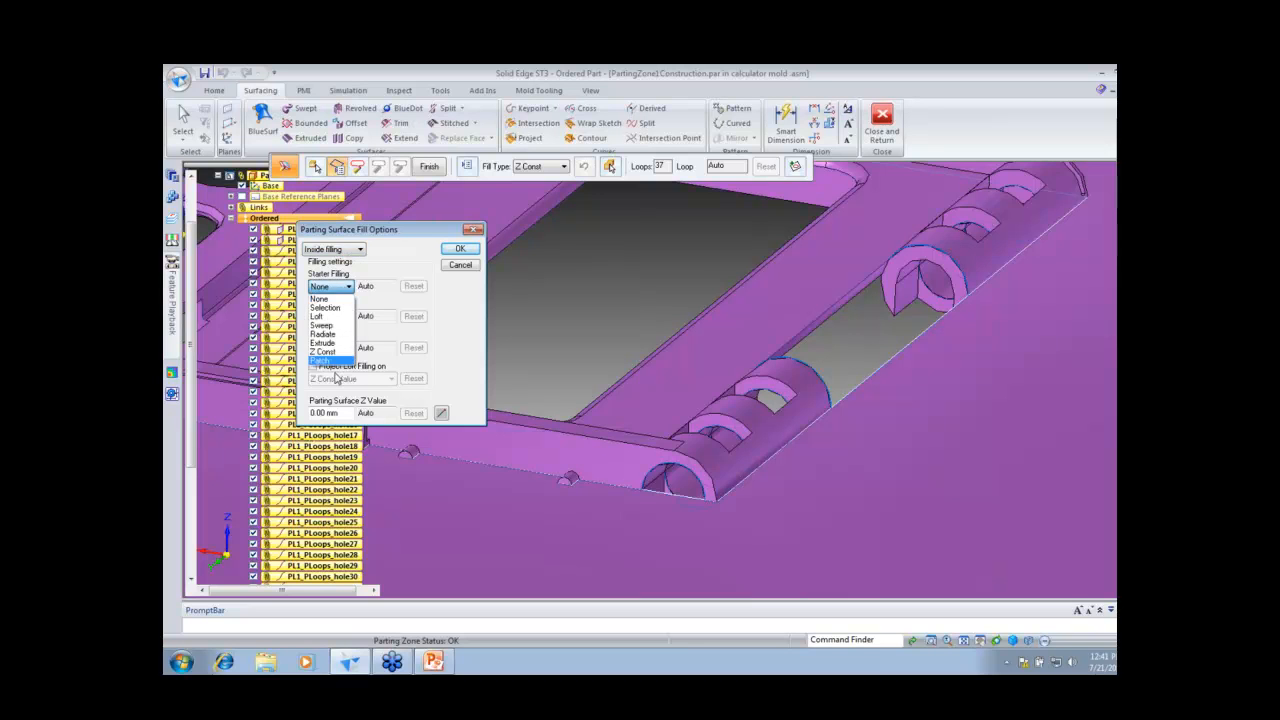
left_click(336, 362)
left_click(347, 316)
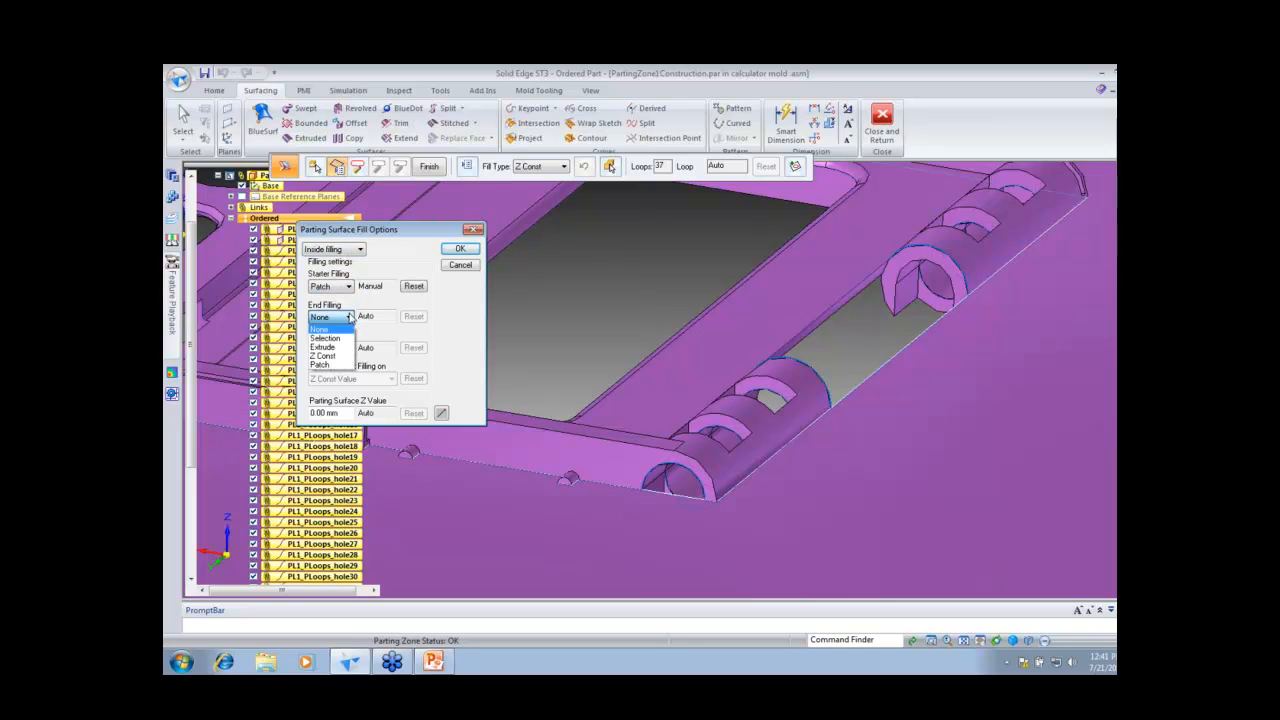
left_click(341, 366)
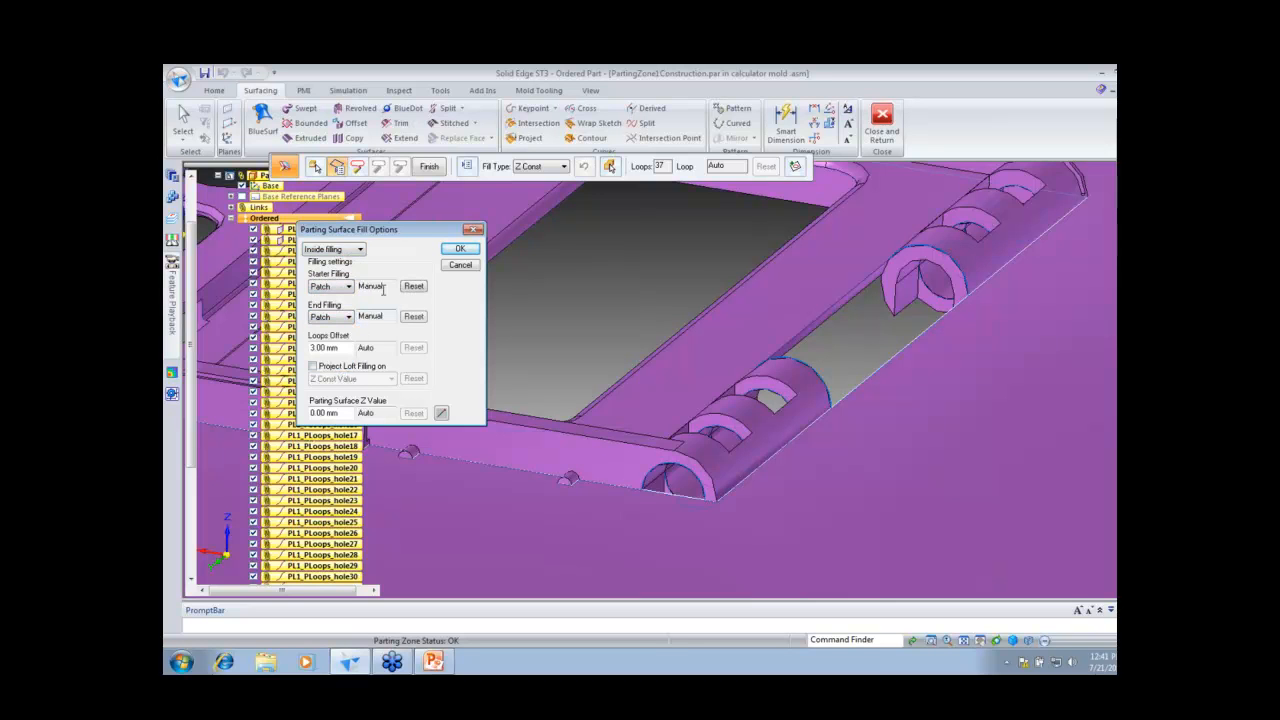
left_click(462, 252)
left_click(501, 354)
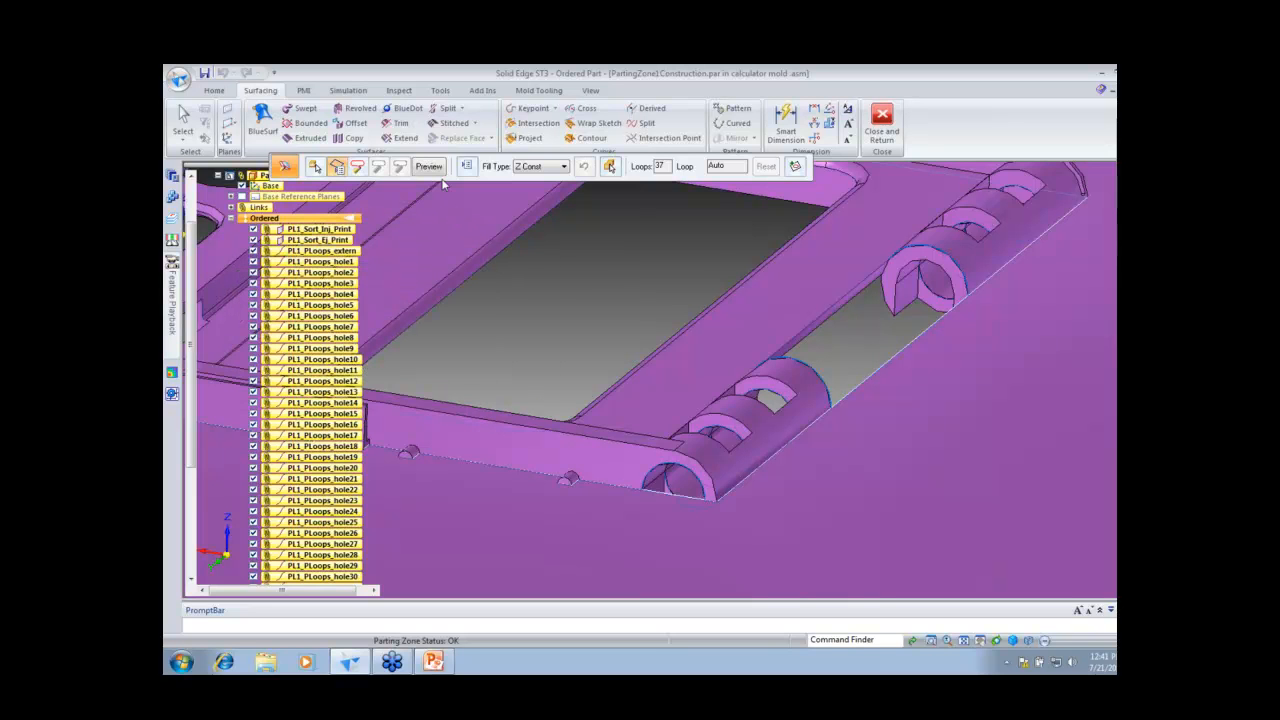
left_click(429, 166)
left_click(431, 170)
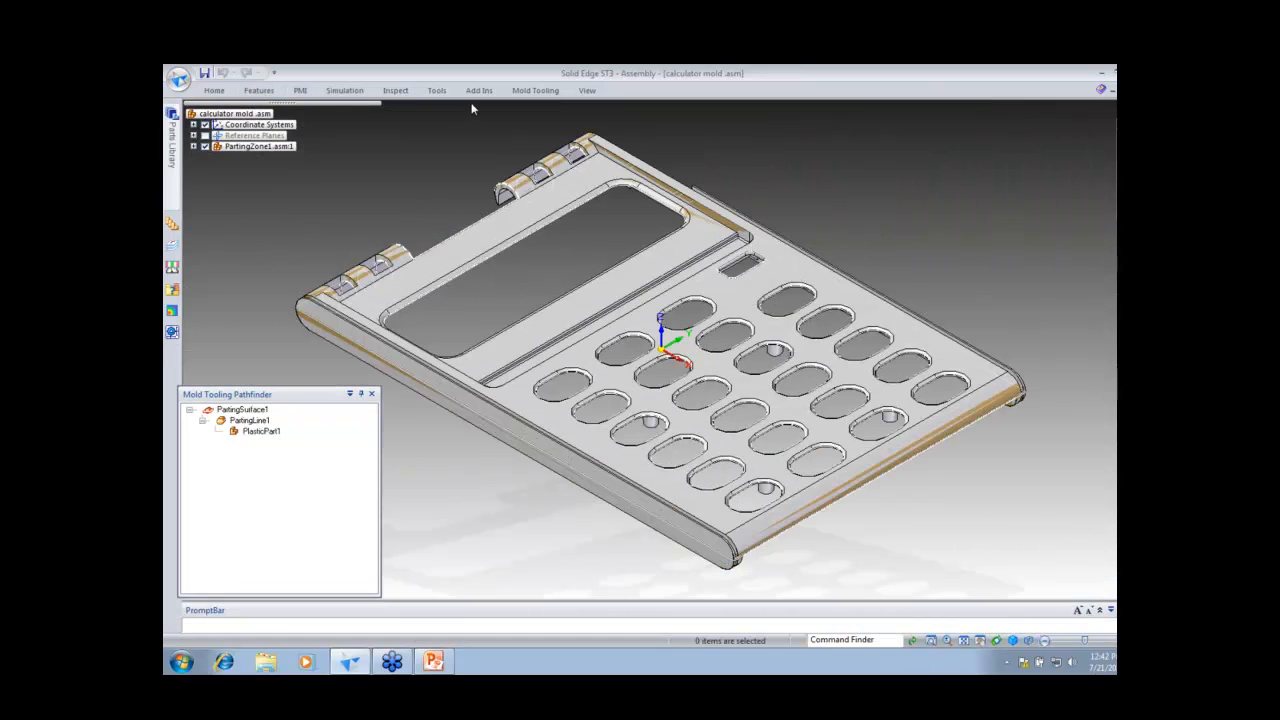
Step: Start a Parting Zone from the calculator's parting surface with a Rectangular core block shape
left_click(522, 91)
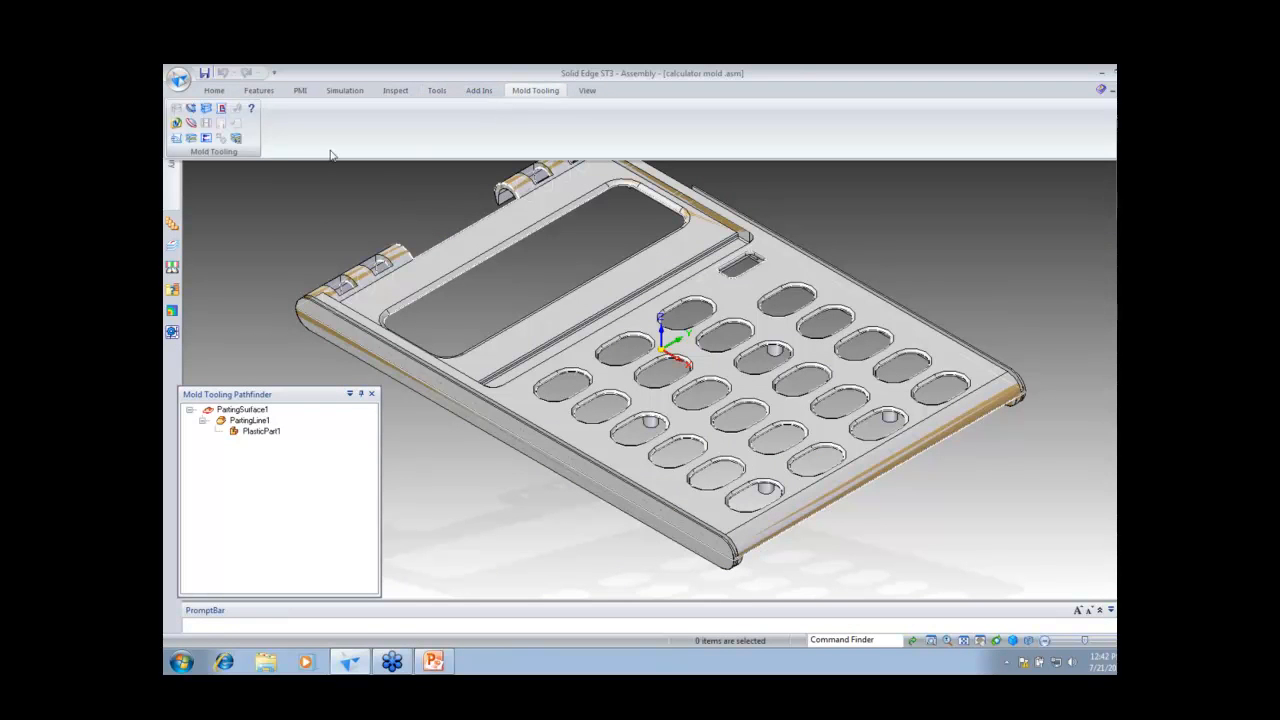
left_click(192, 140)
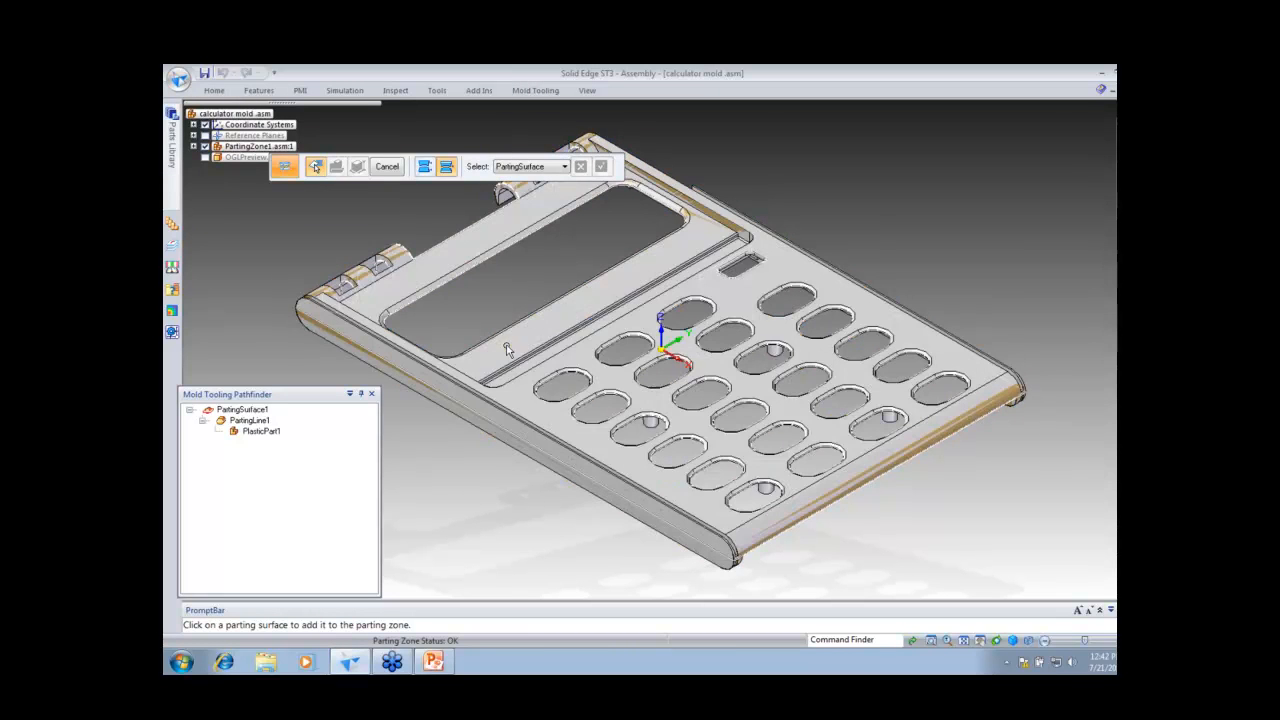
left_click(511, 294)
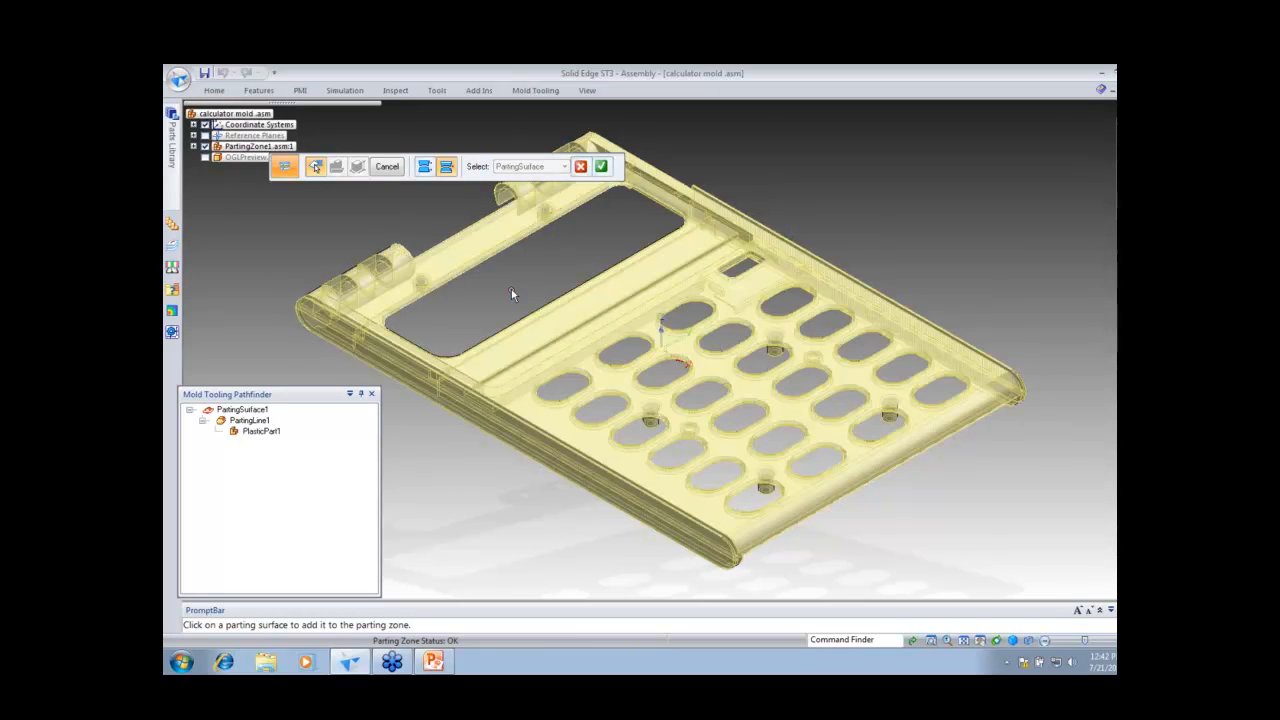
left_click(601, 166)
left_click(336, 166)
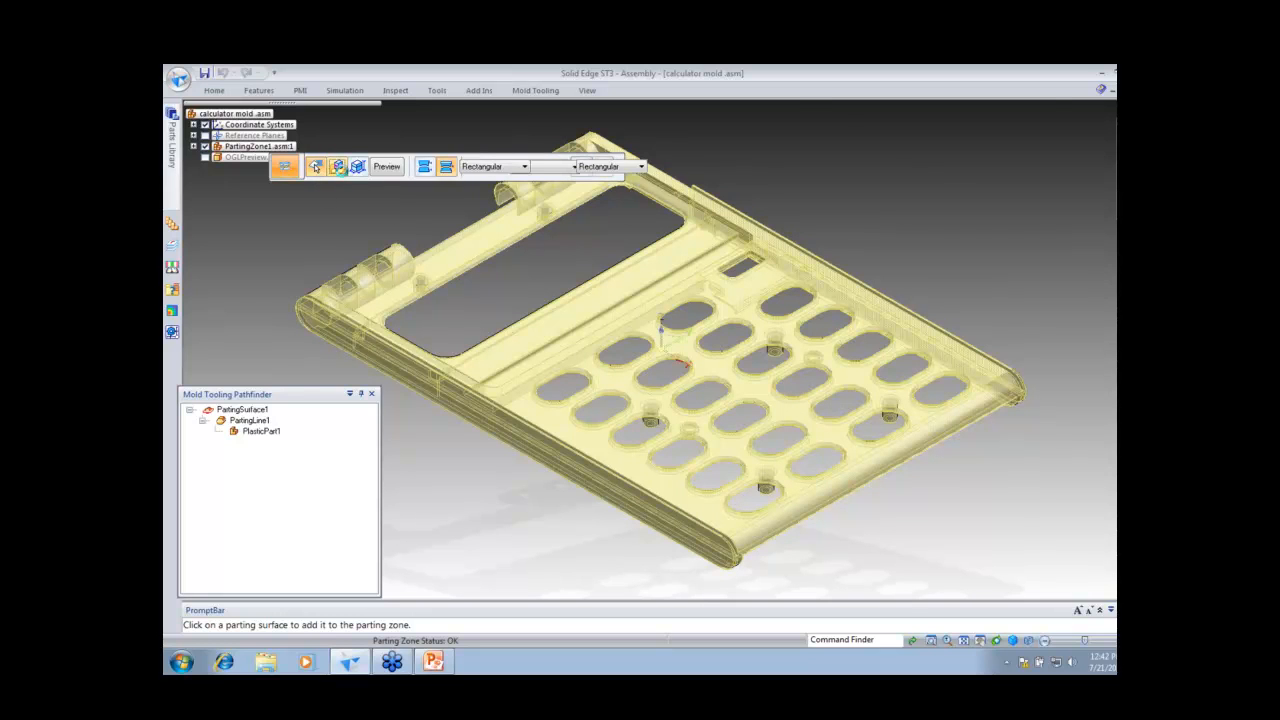
left_click(505, 168)
left_click(497, 179)
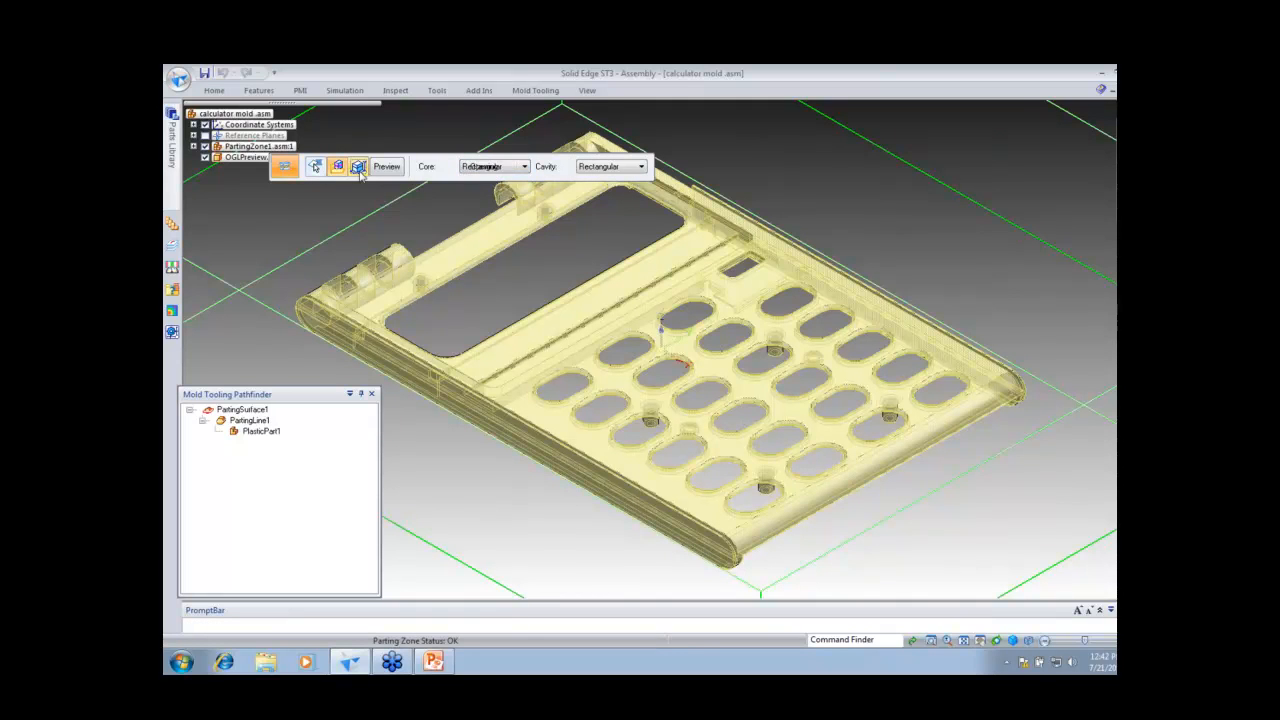
Step: Set the core and cavity blocks' Y dimension to 160 mm, then preview and finish the parting zone
left_click(358, 166)
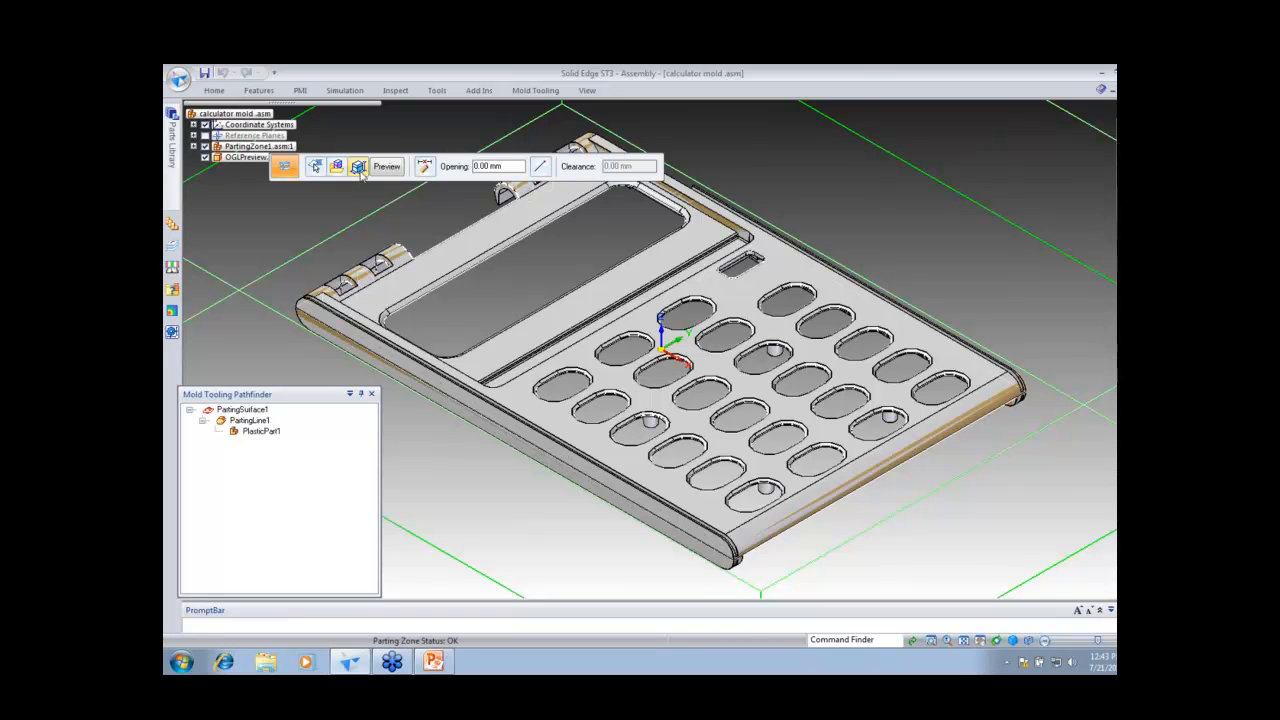
left_click(424, 167)
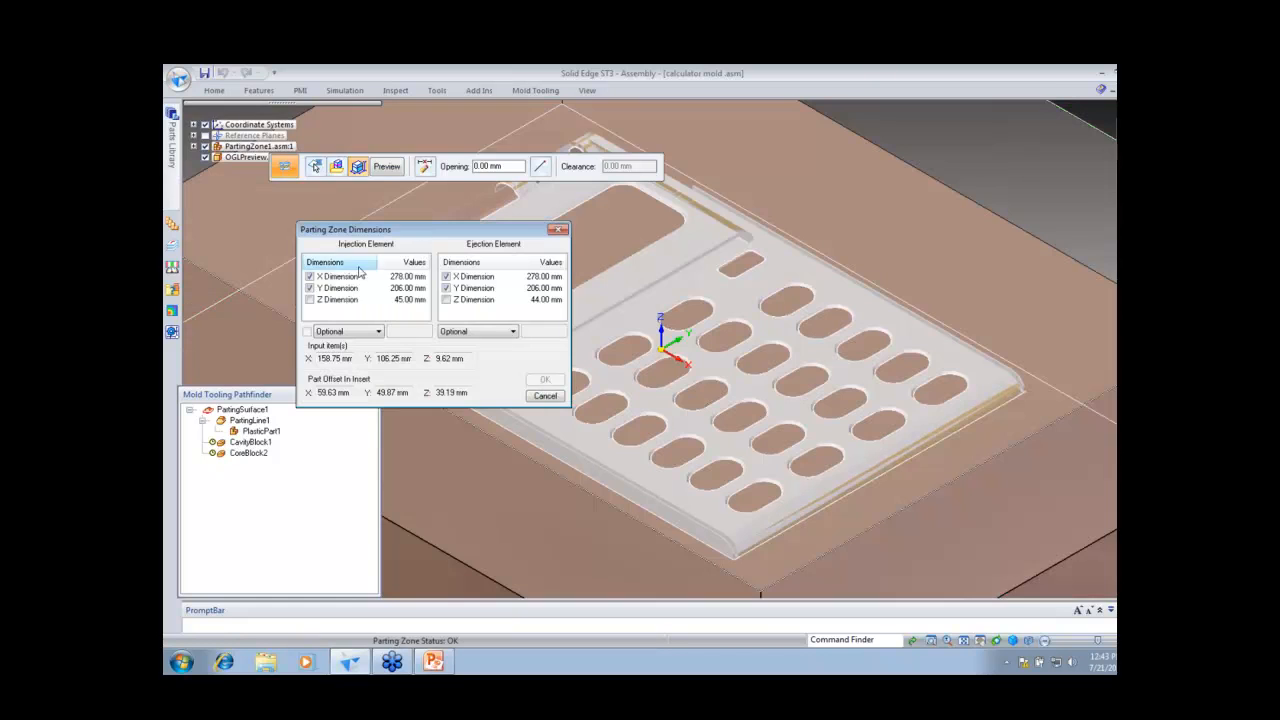
left_click(405, 289)
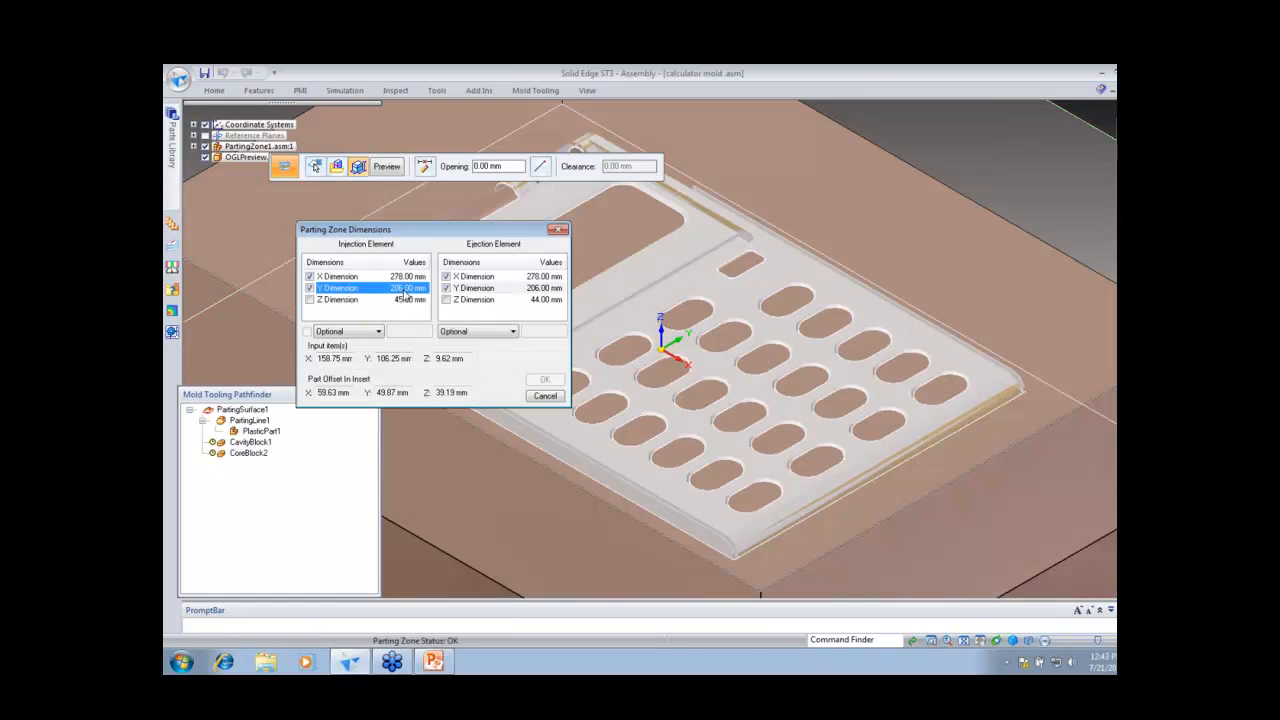
left_click(406, 292)
type("160")
key("Return")
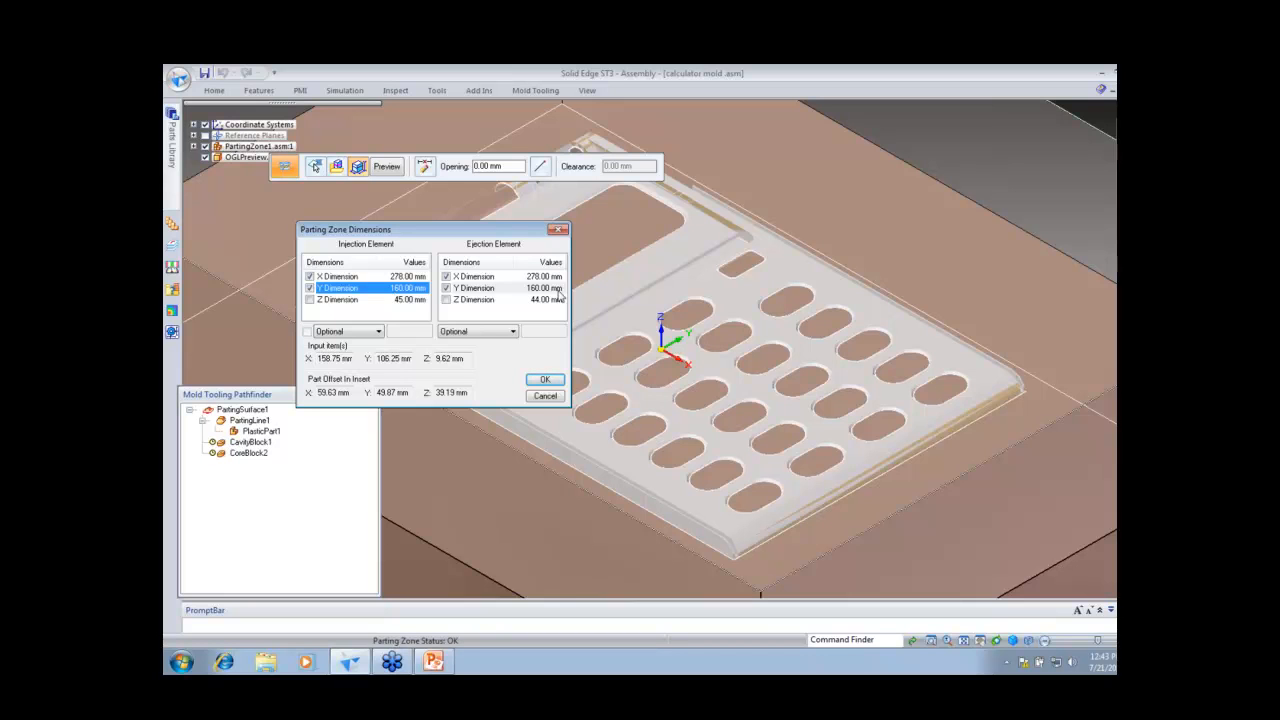
left_click(545, 380)
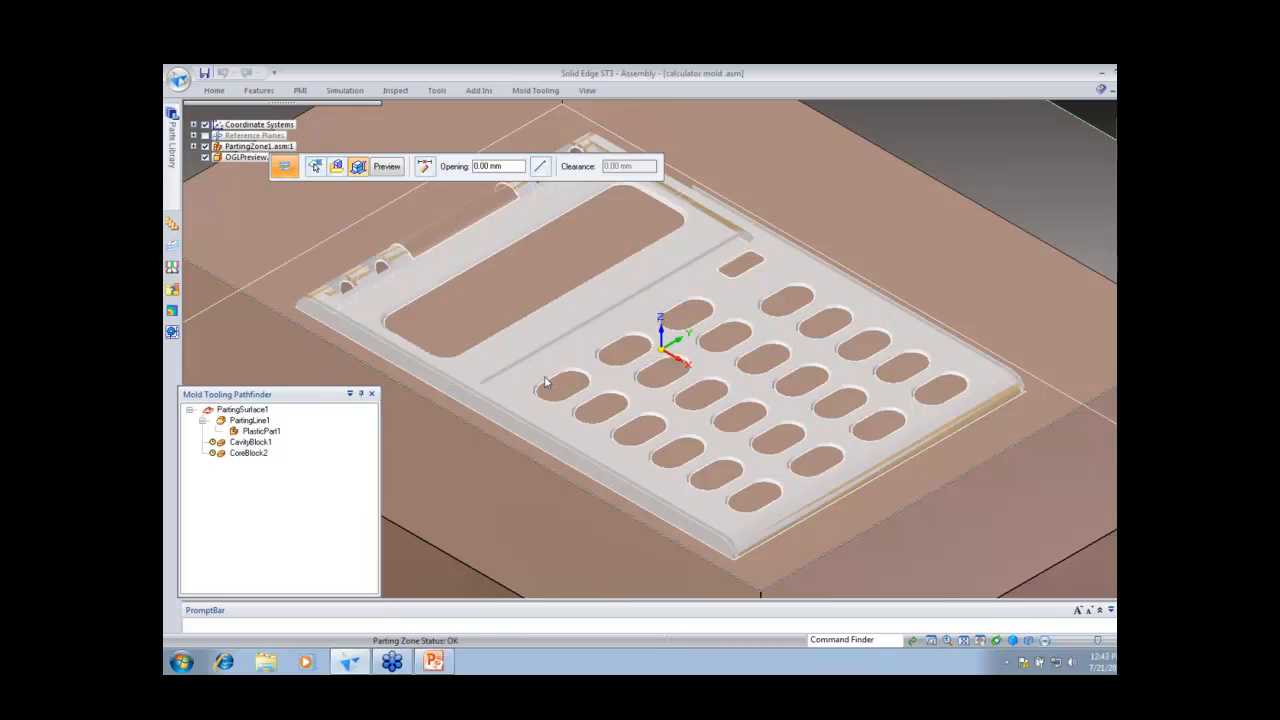
left_click(399, 168)
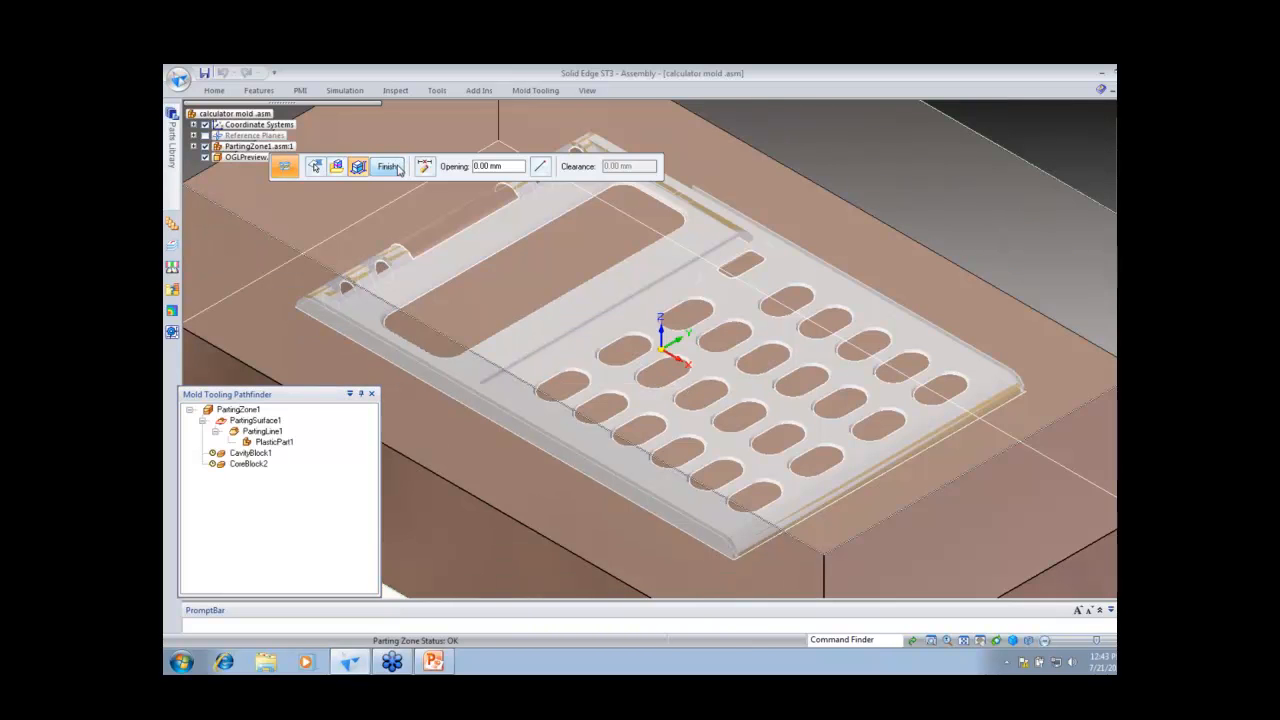
left_click(394, 168)
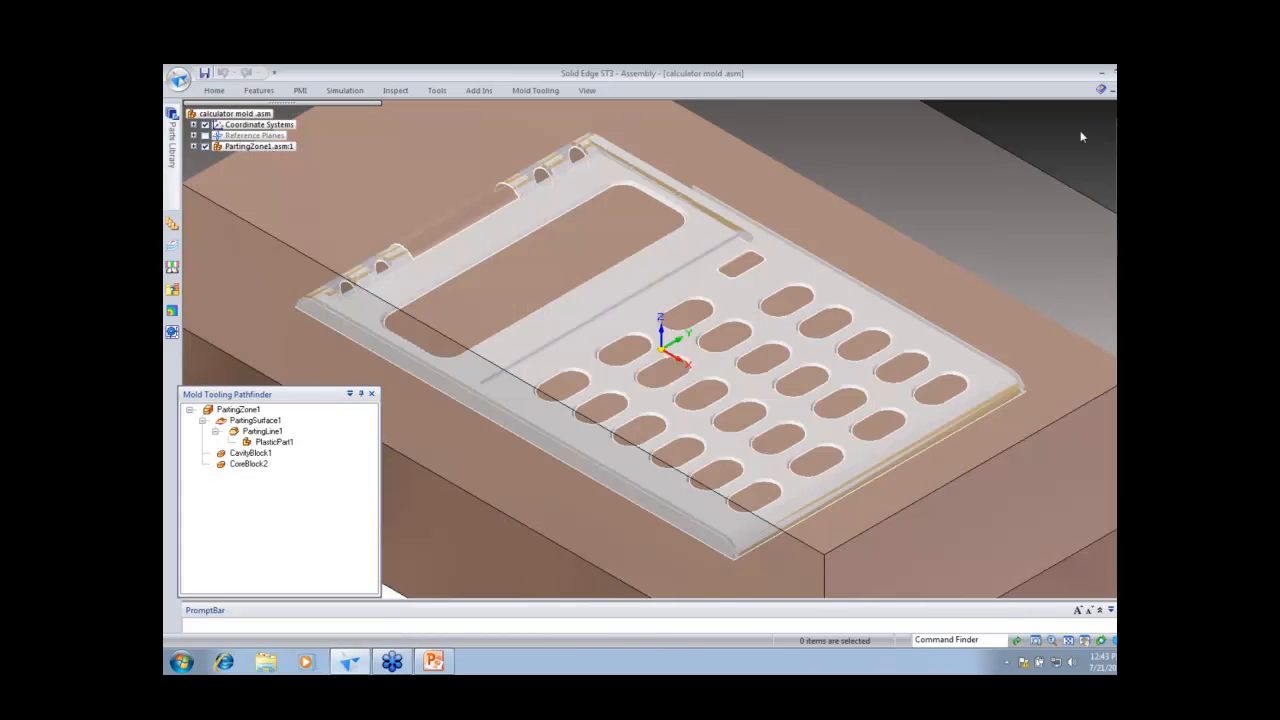
Step: Start a mold pattern with the selection type CoreCavitySet and accept the calculator's core/cavity set as its input
scroll(1080, 137, "down", 3)
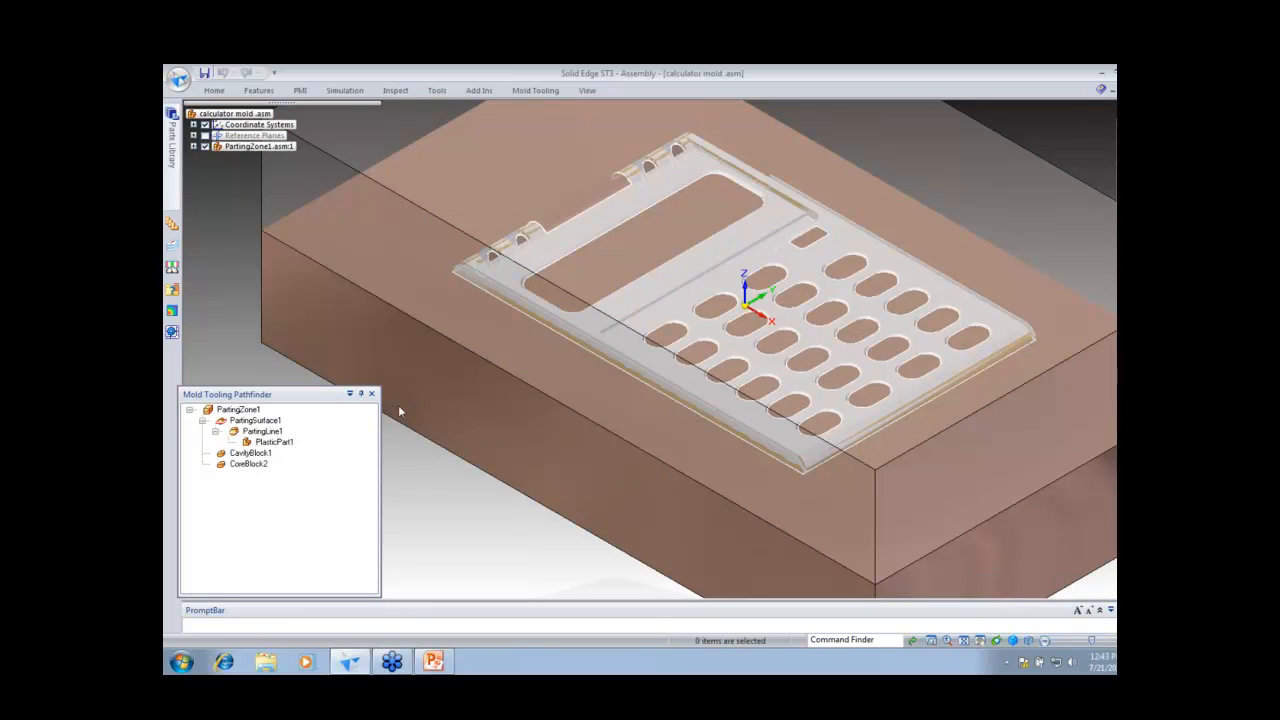
scroll(398, 410, "down", 3)
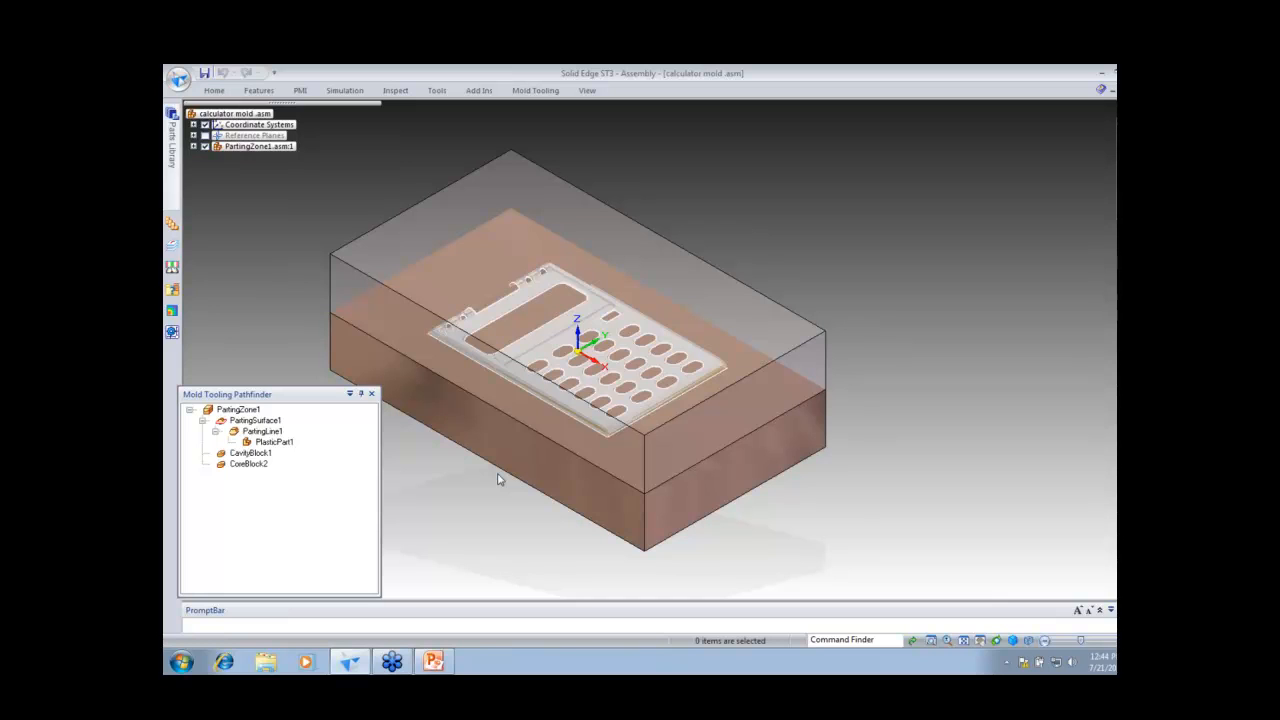
left_click(535, 92)
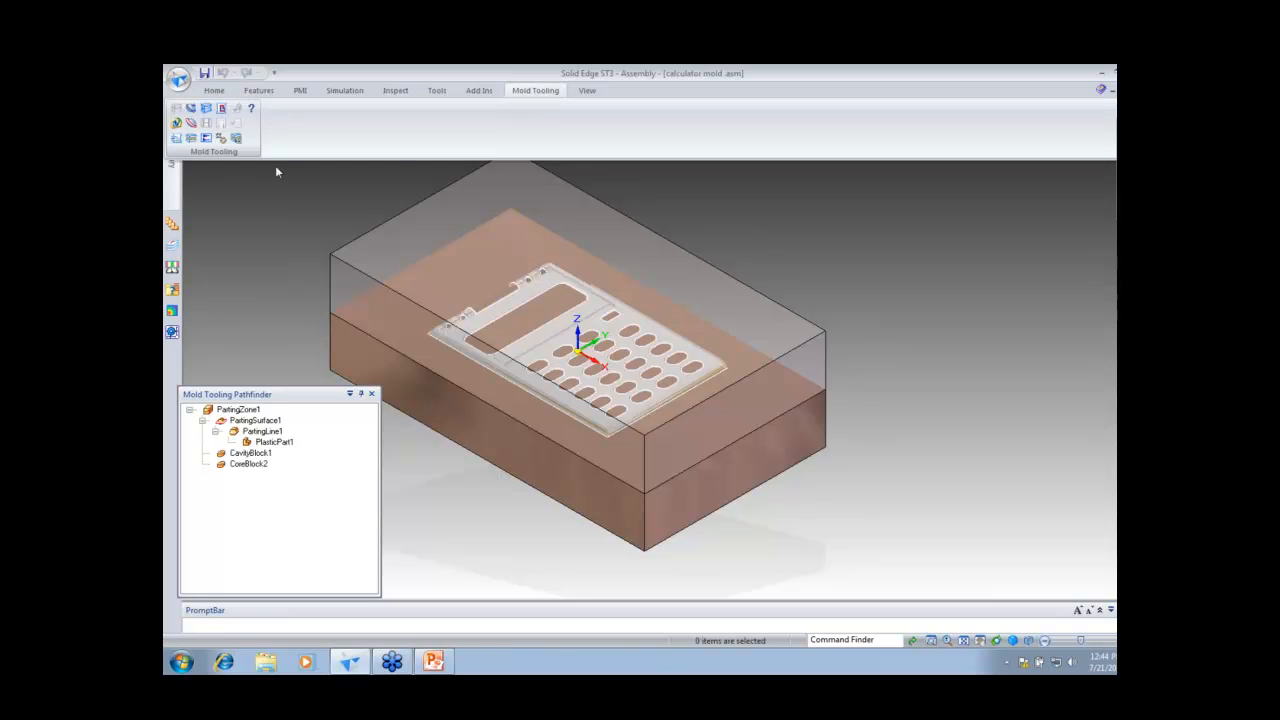
left_click(220, 143)
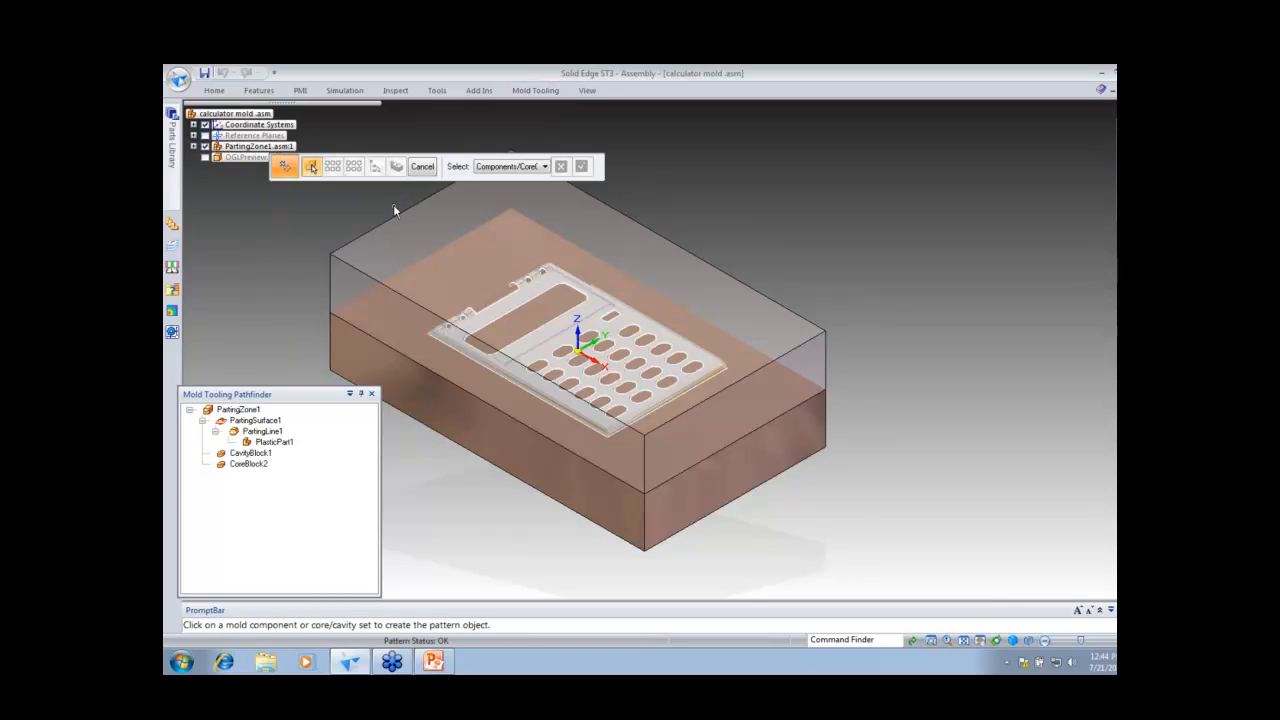
left_click(530, 166)
left_click(500, 195)
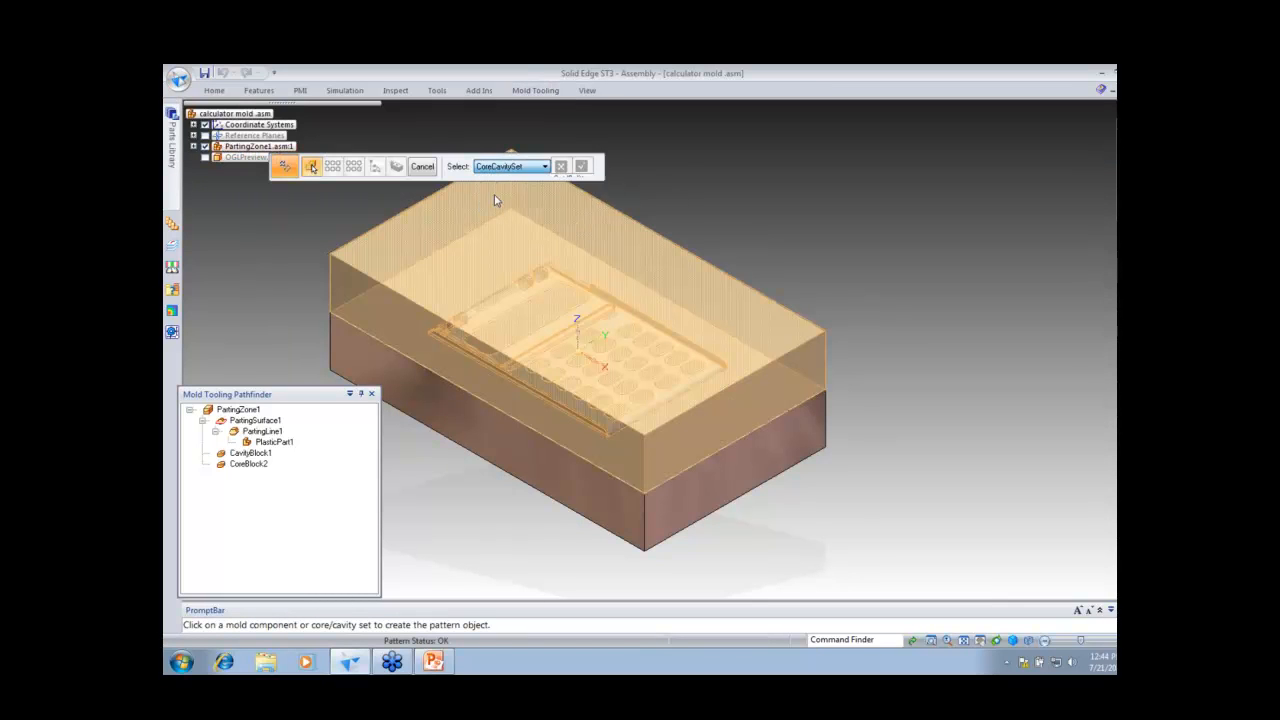
left_click(567, 208)
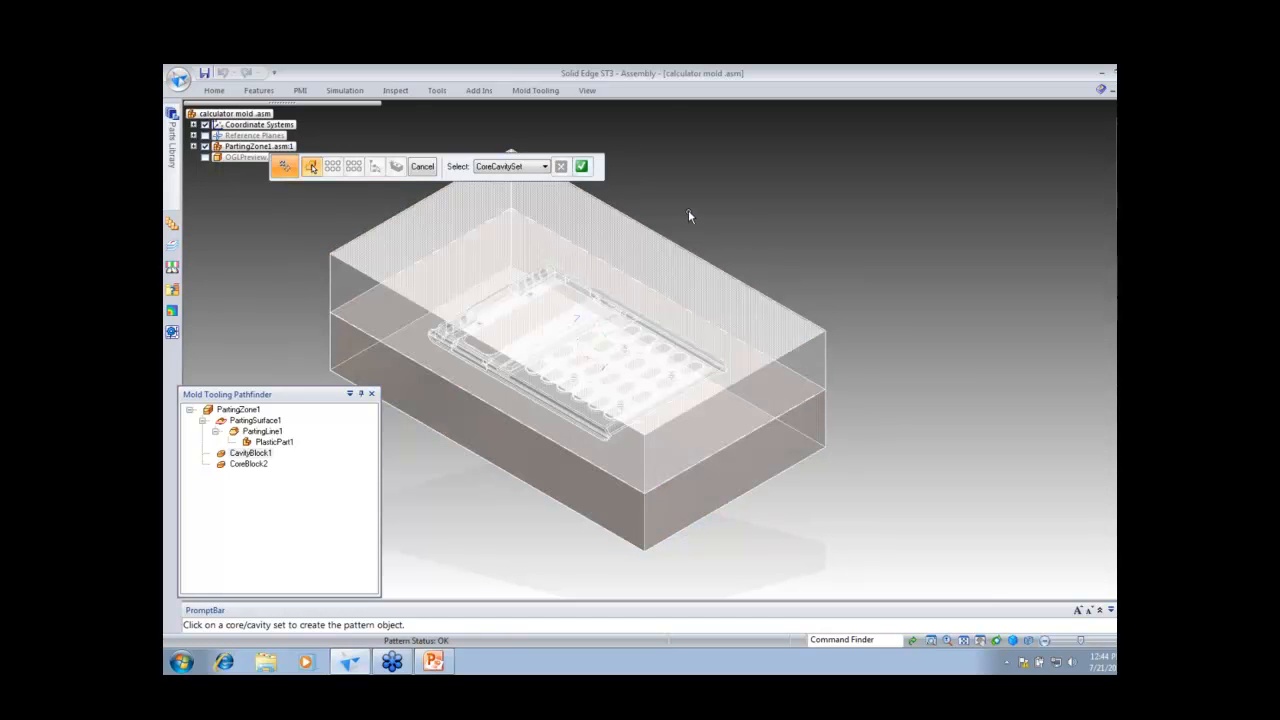
left_click(581, 166)
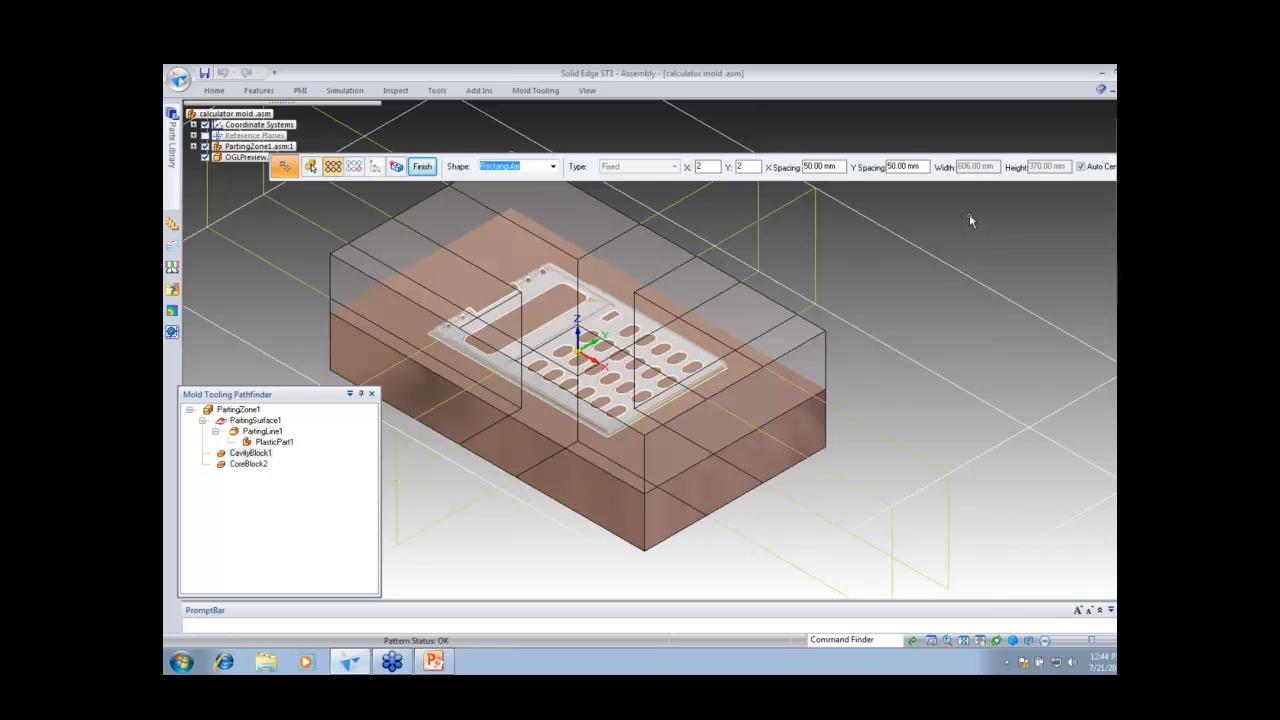
Step: Set the rectangular pattern's X spacing to 0 mm and Y spacing to 75 mm, and finish the pattern
left_click(834, 168)
type("0")
left_click(914, 169)
type("75")
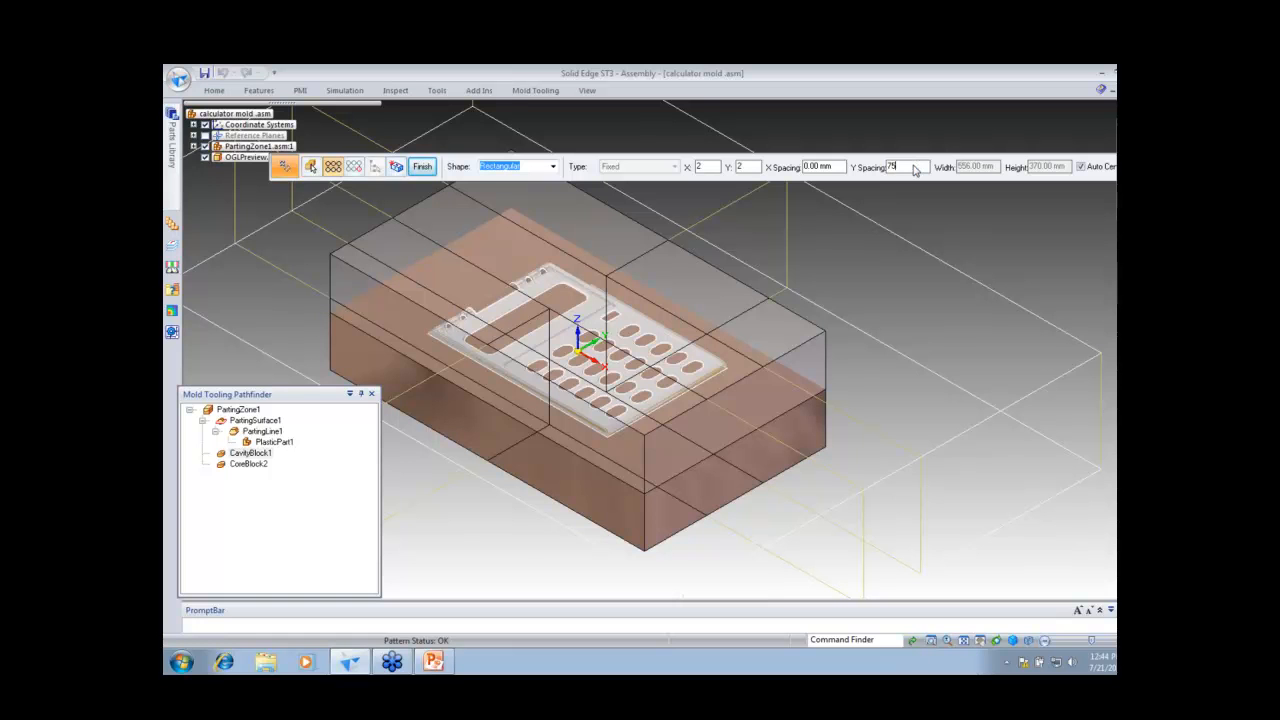
key("Return")
left_click(422, 167)
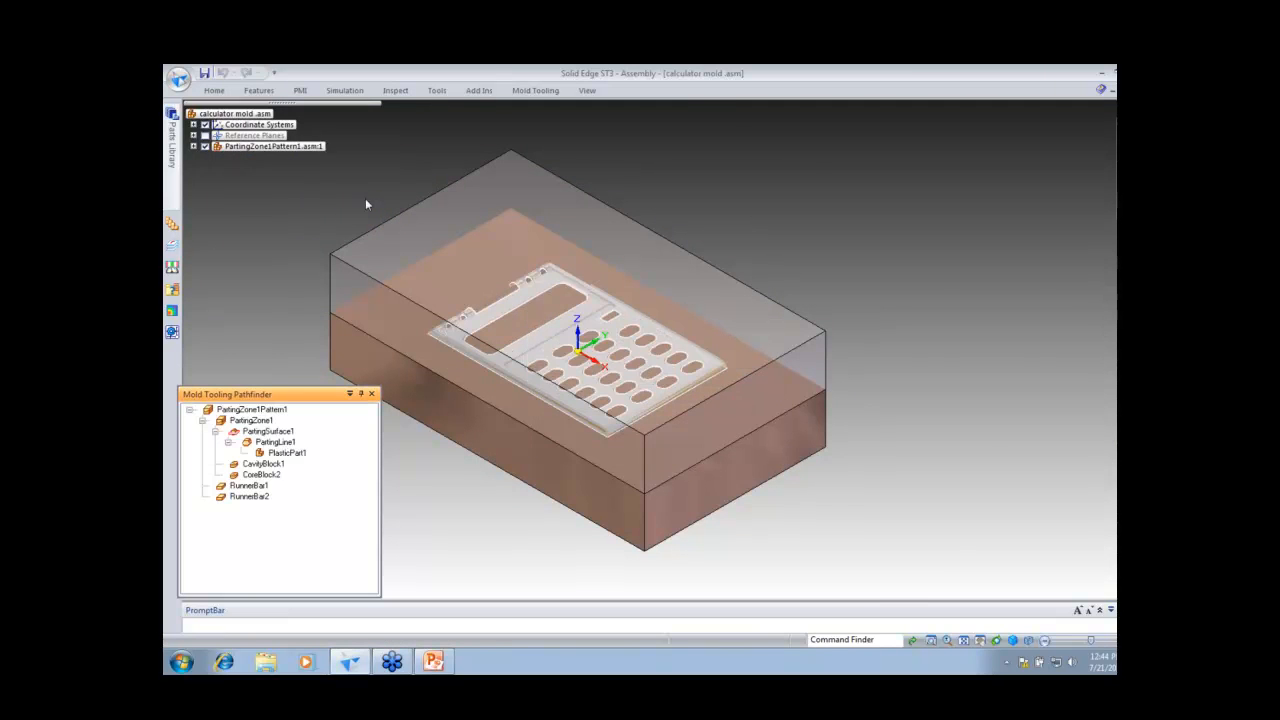
Step: Edit the core/cavity pattern so the two occurrences on the +Y side of the runner bars are rotated 180 degrees, and finish
scroll(1017, 478, "down", 2)
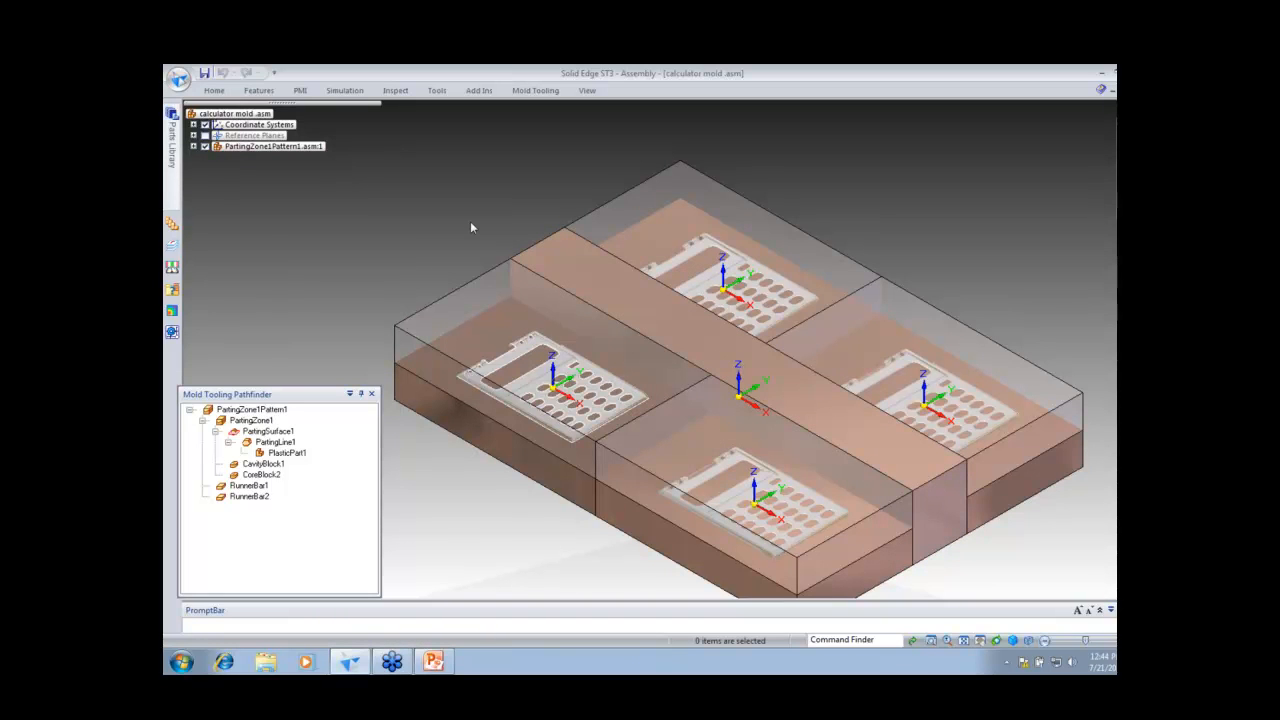
left_click(247, 411)
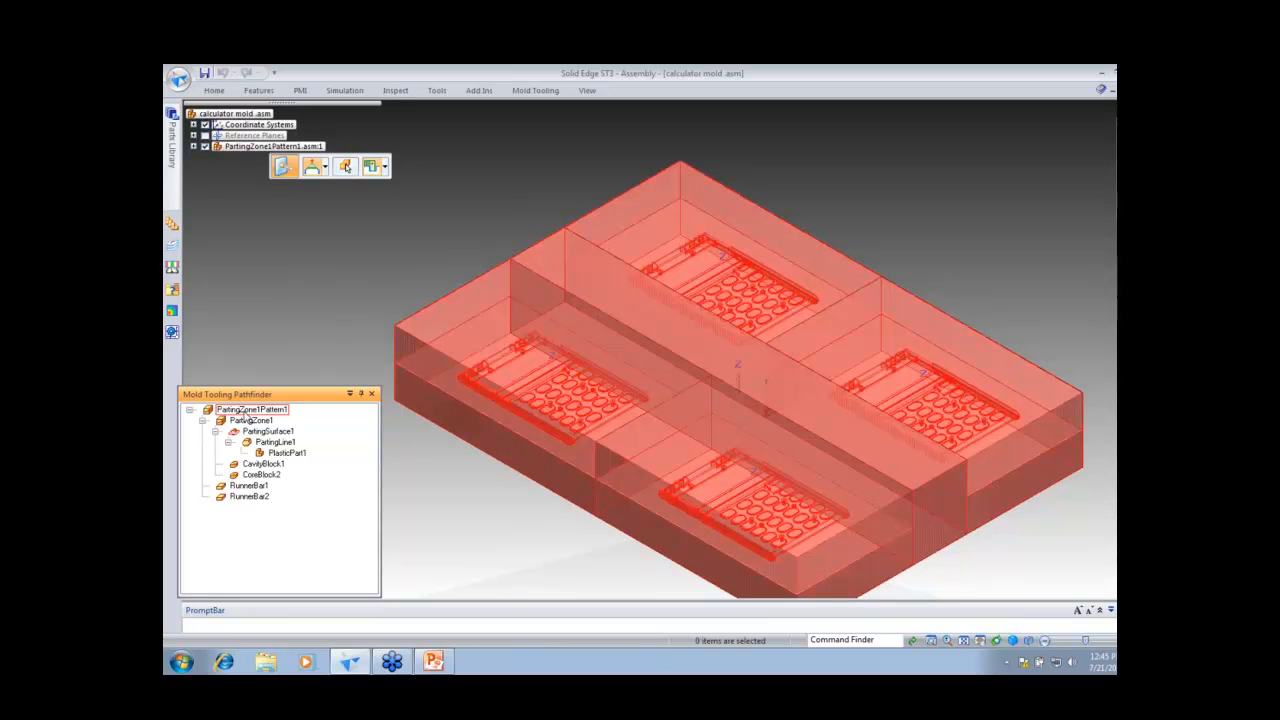
left_click(242, 411)
left_click(243, 413)
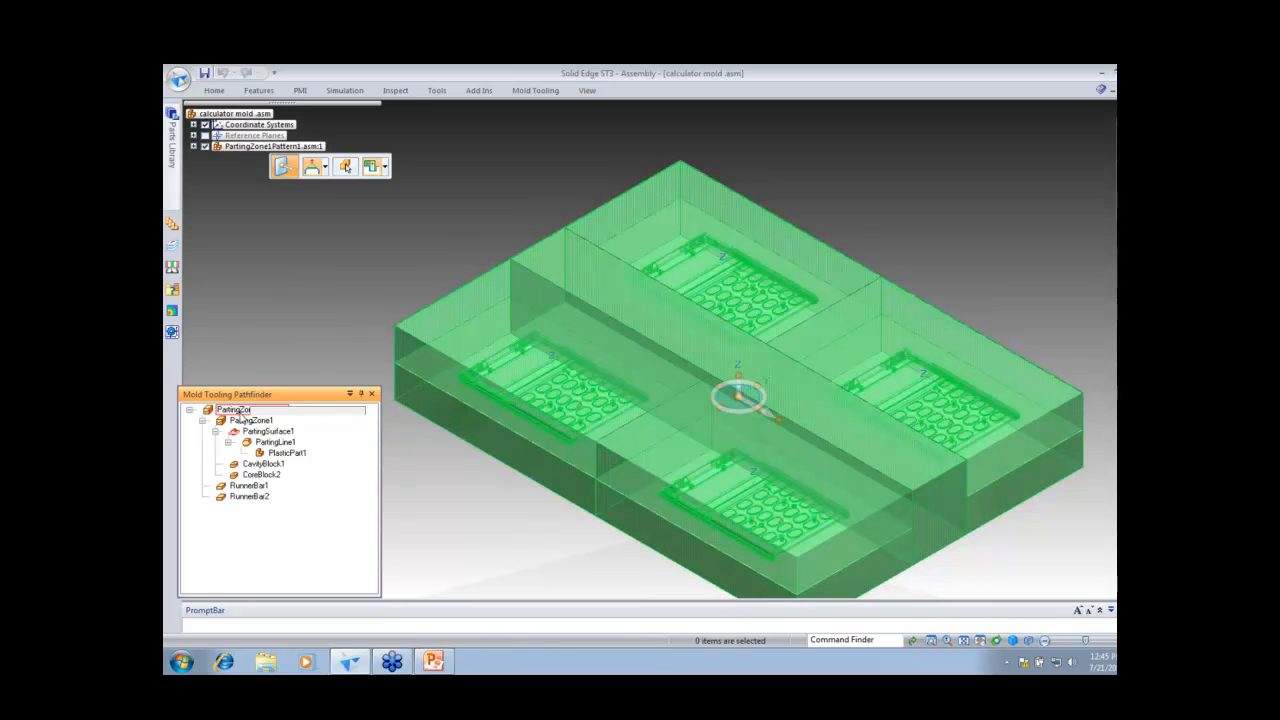
right_click(243, 413)
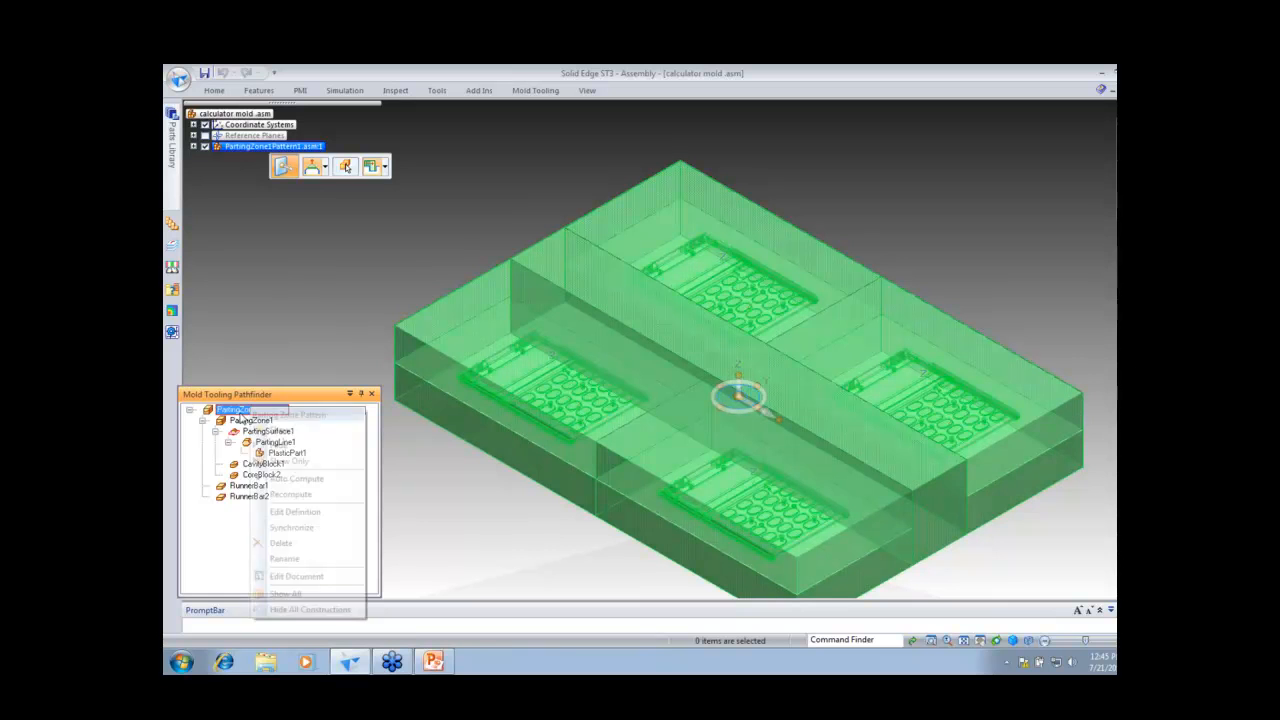
left_click(294, 511)
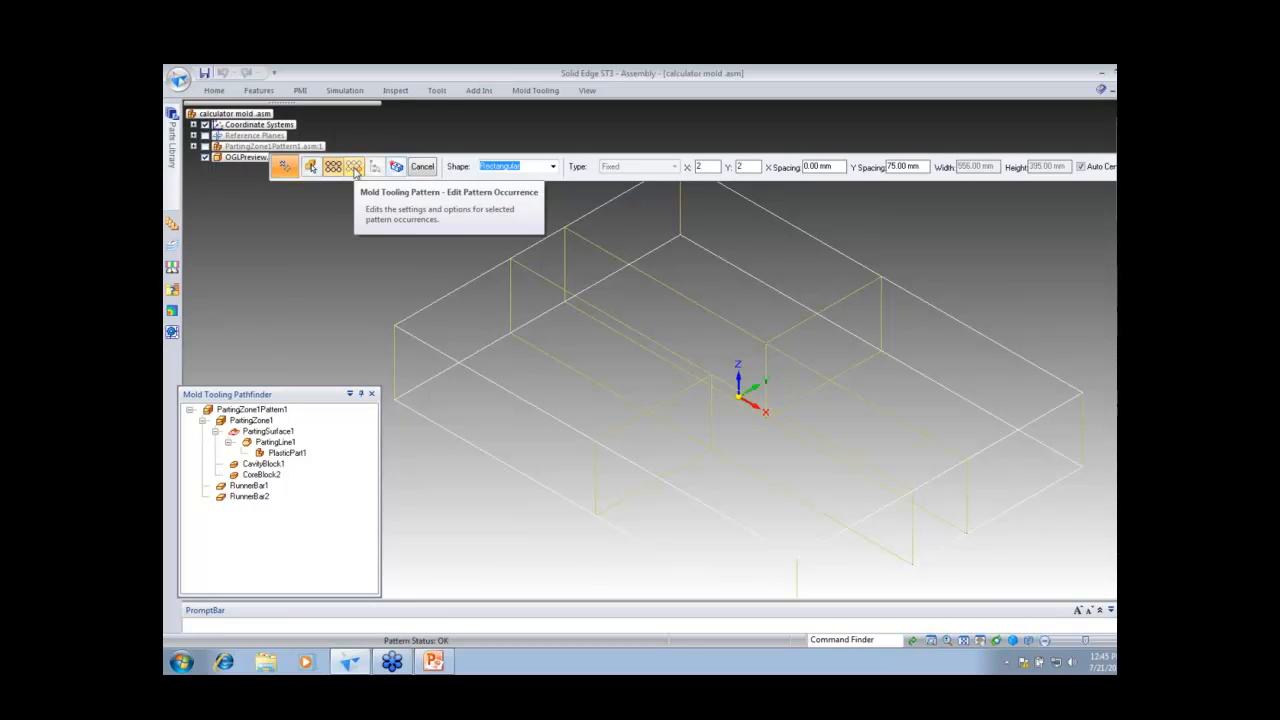
left_click(356, 168)
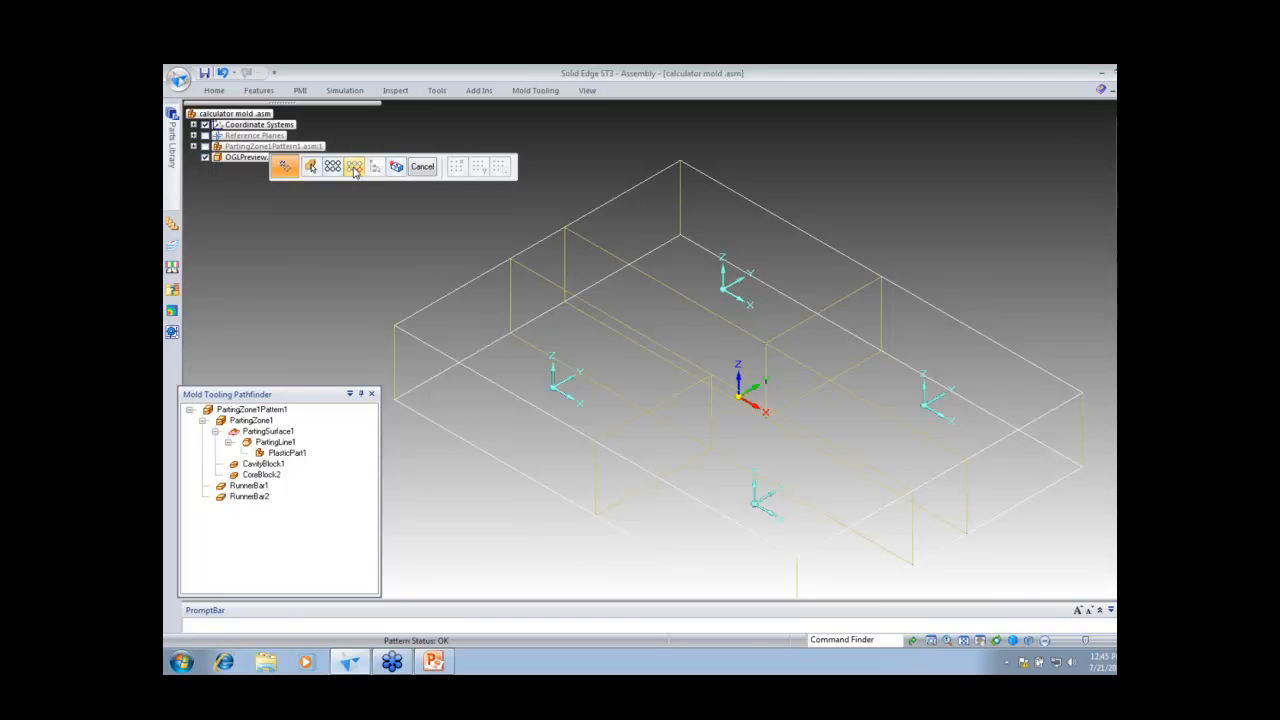
left_click(724, 290)
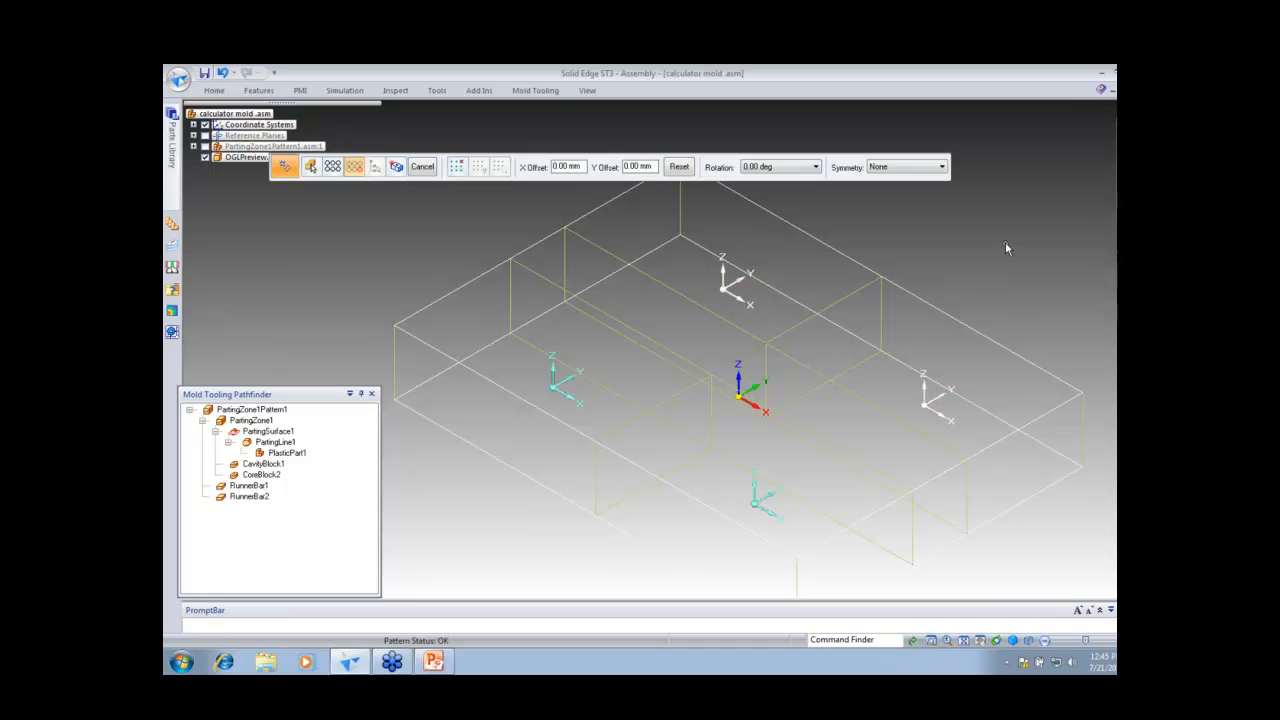
left_click(800, 168)
left_click(797, 196)
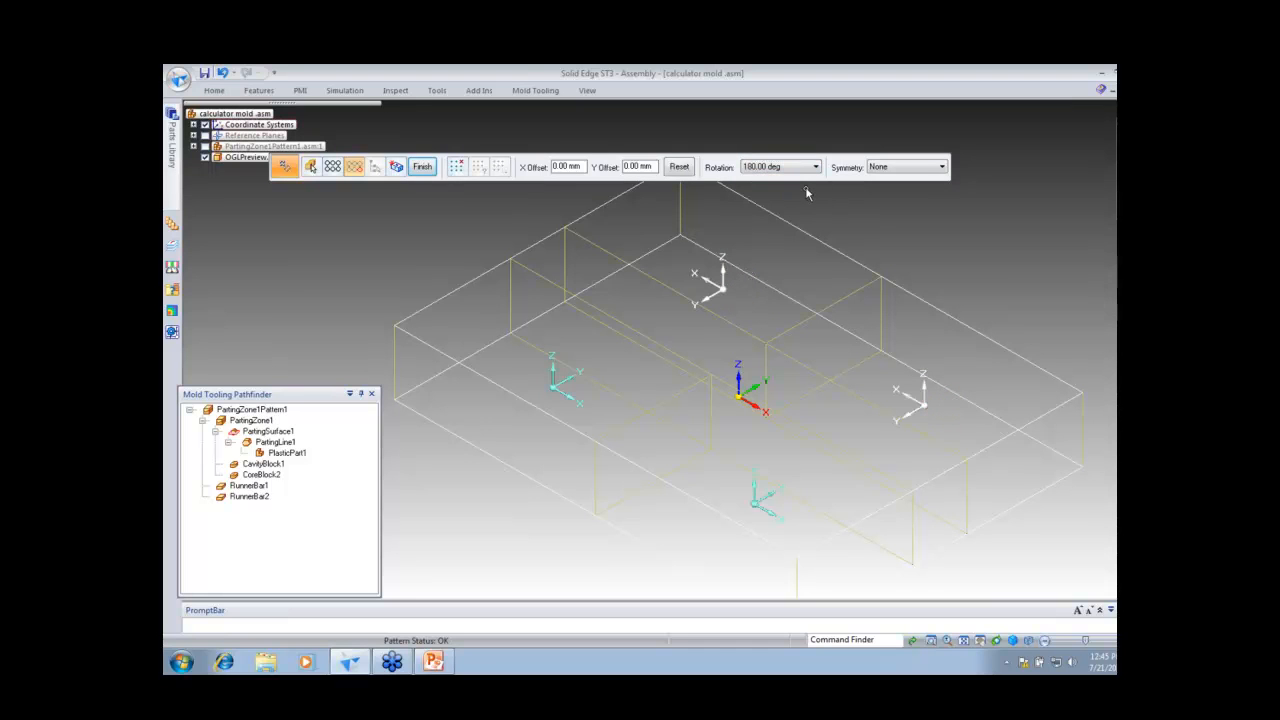
left_click(423, 168)
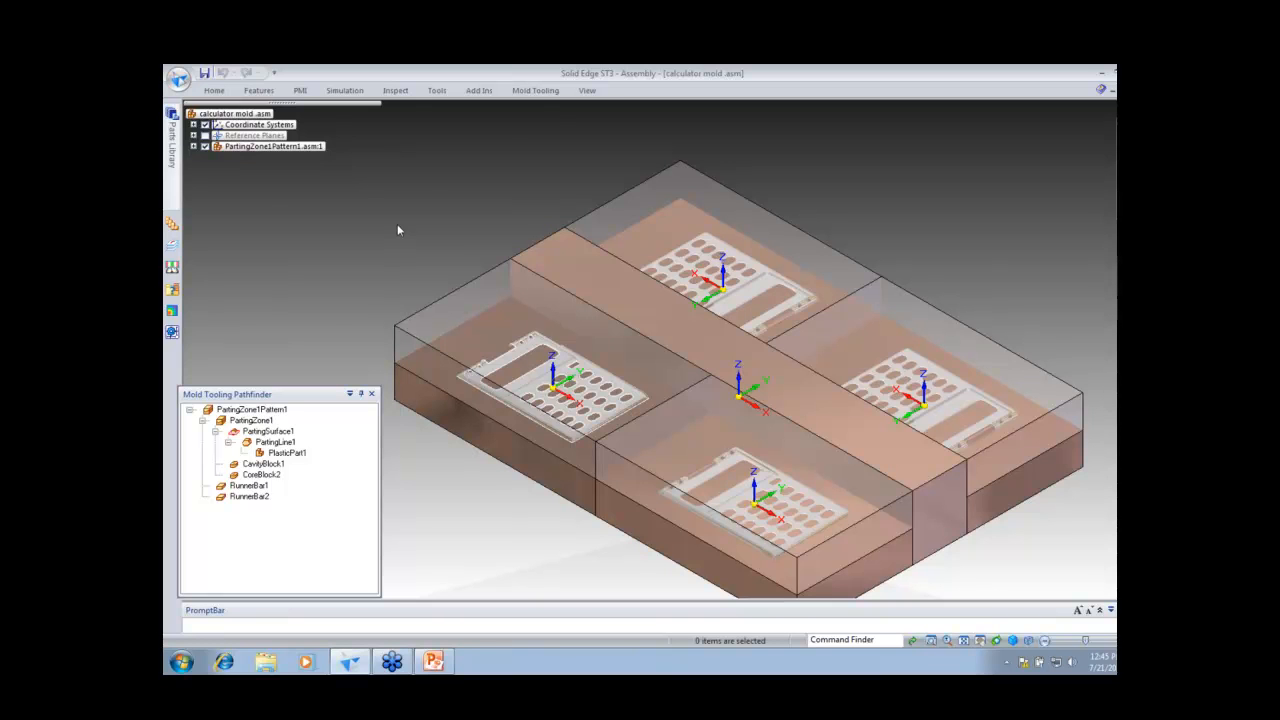
Step: Create a parting zone from the patterned core/cavity sets as an Integer Plate Mold, previewing and finishing it
left_click(535, 90)
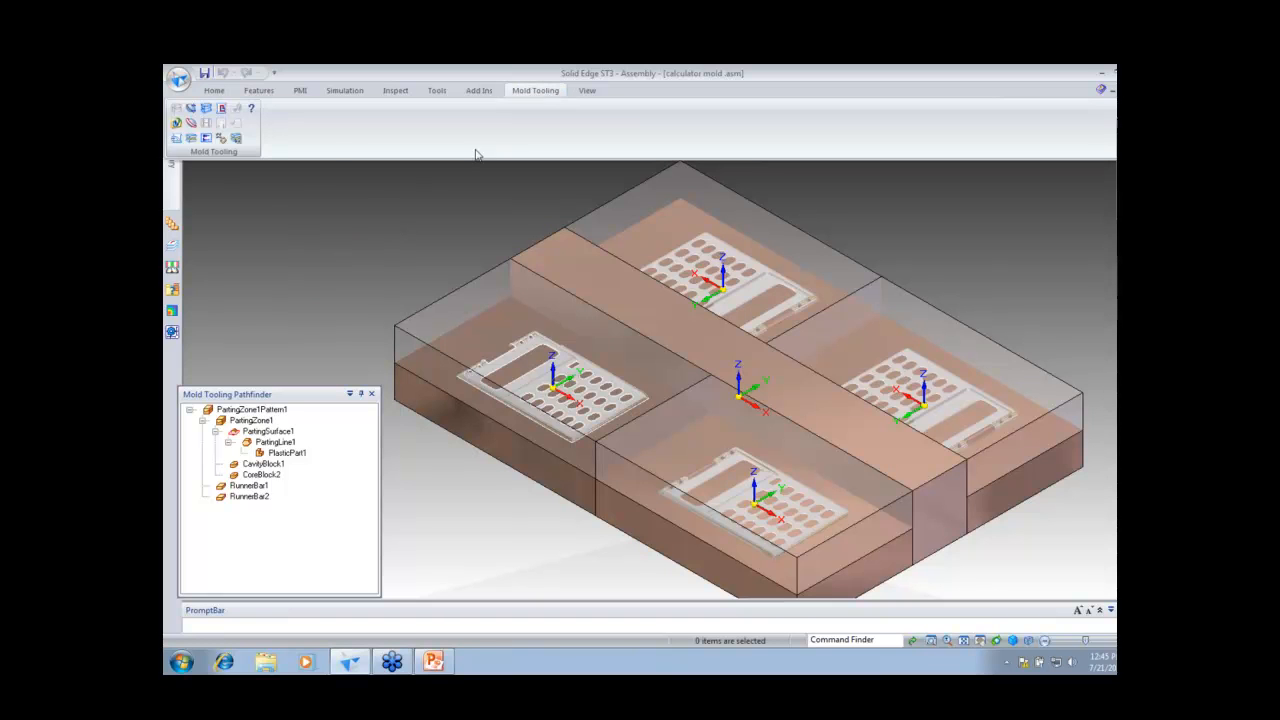
left_click(190, 141)
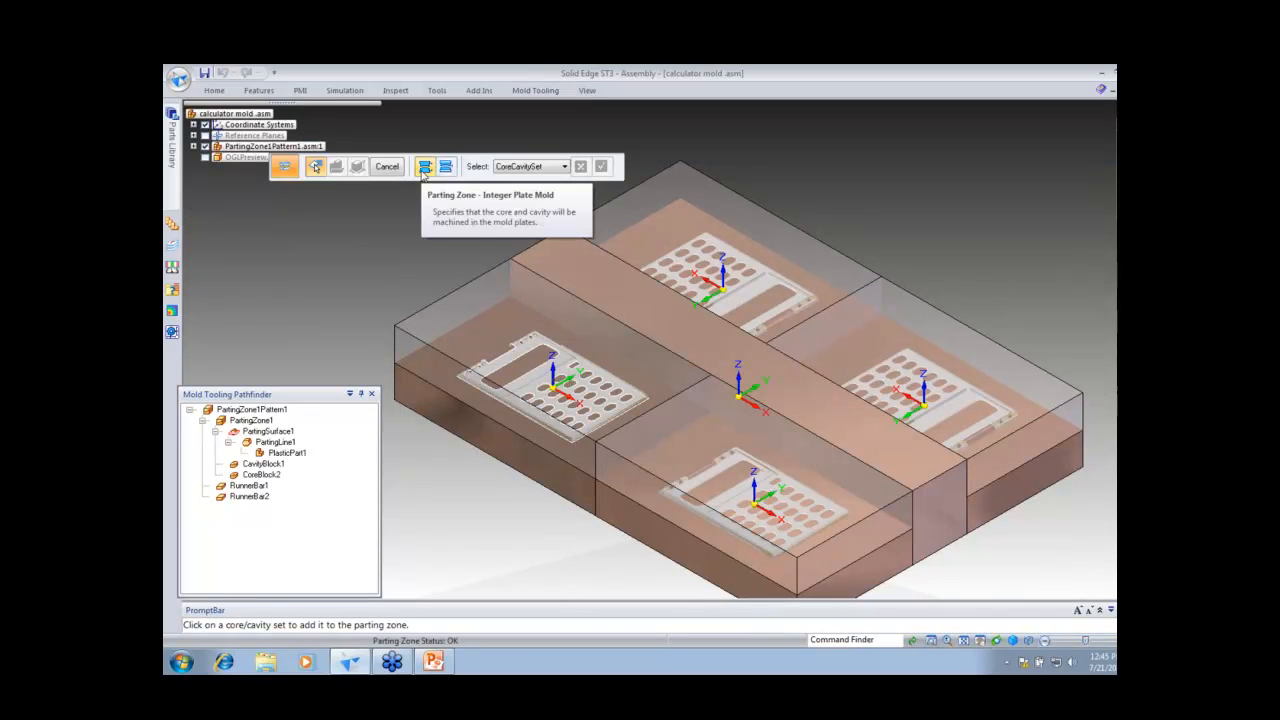
left_click(424, 168)
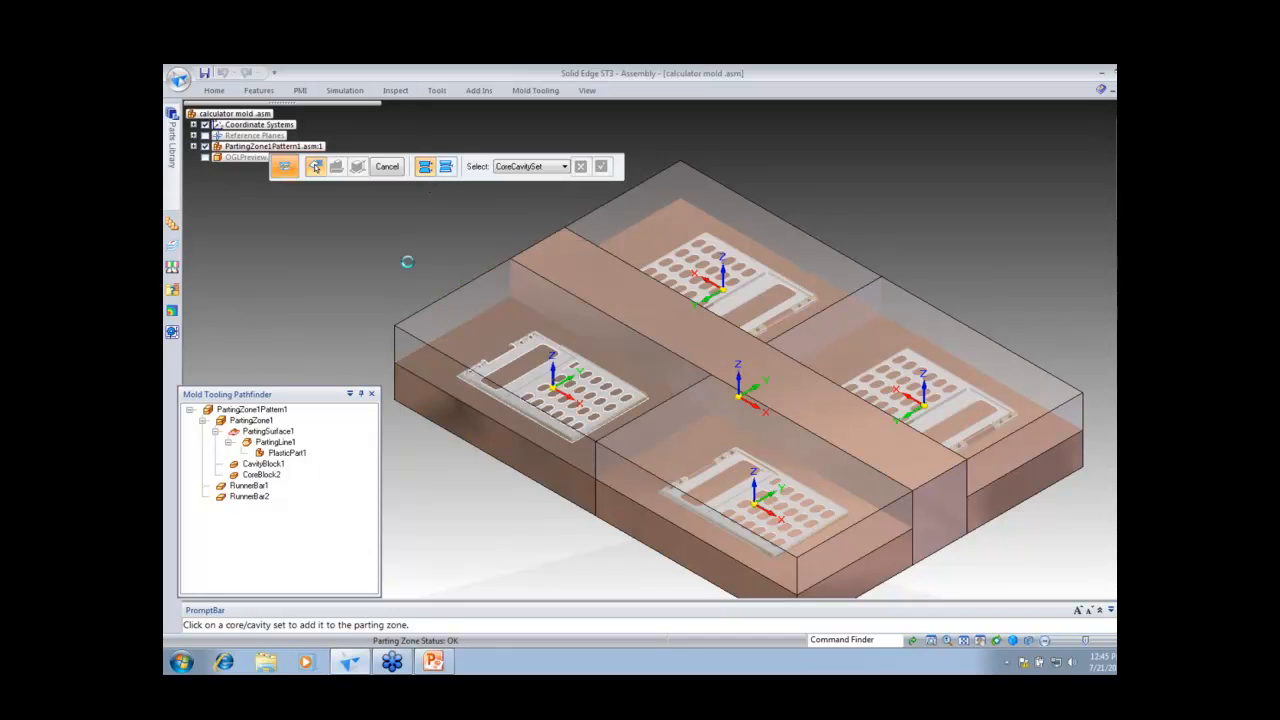
left_click(603, 166)
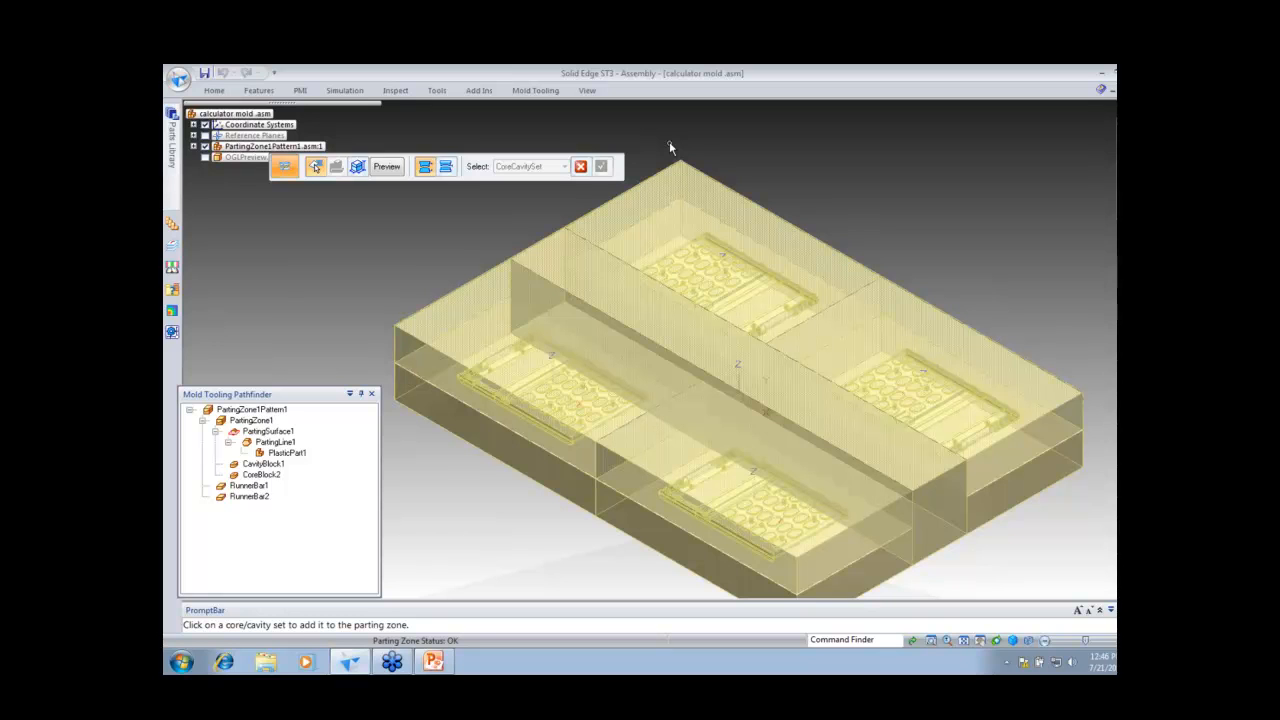
left_click(387, 166)
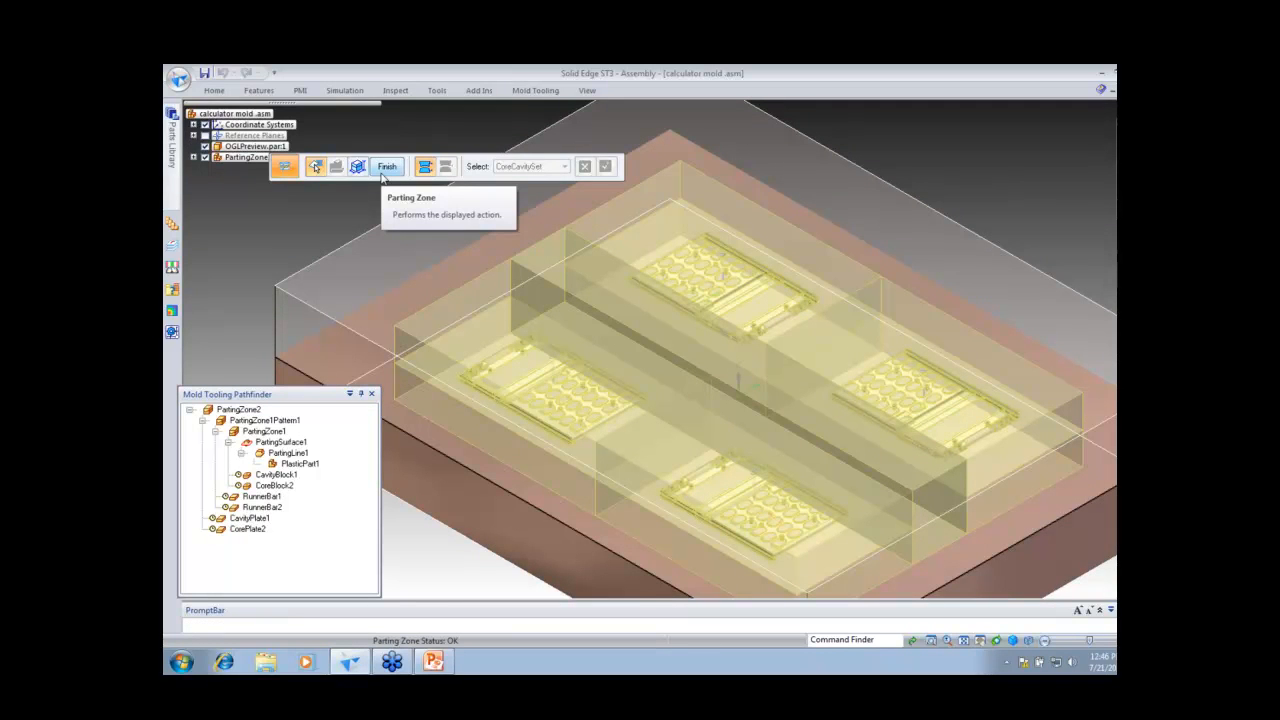
left_click(388, 168)
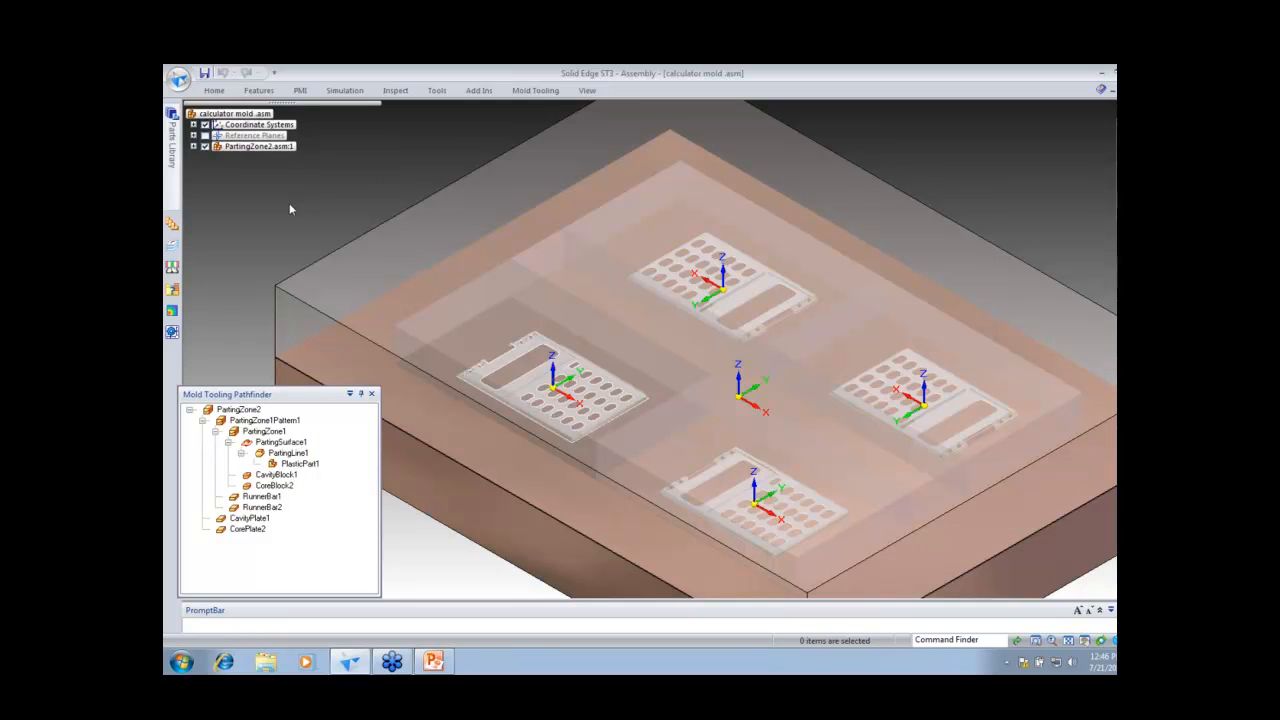
Step: Start a mold base using the LKM standard with the Side Gate type, and choose the CI Type series
left_click(545, 92)
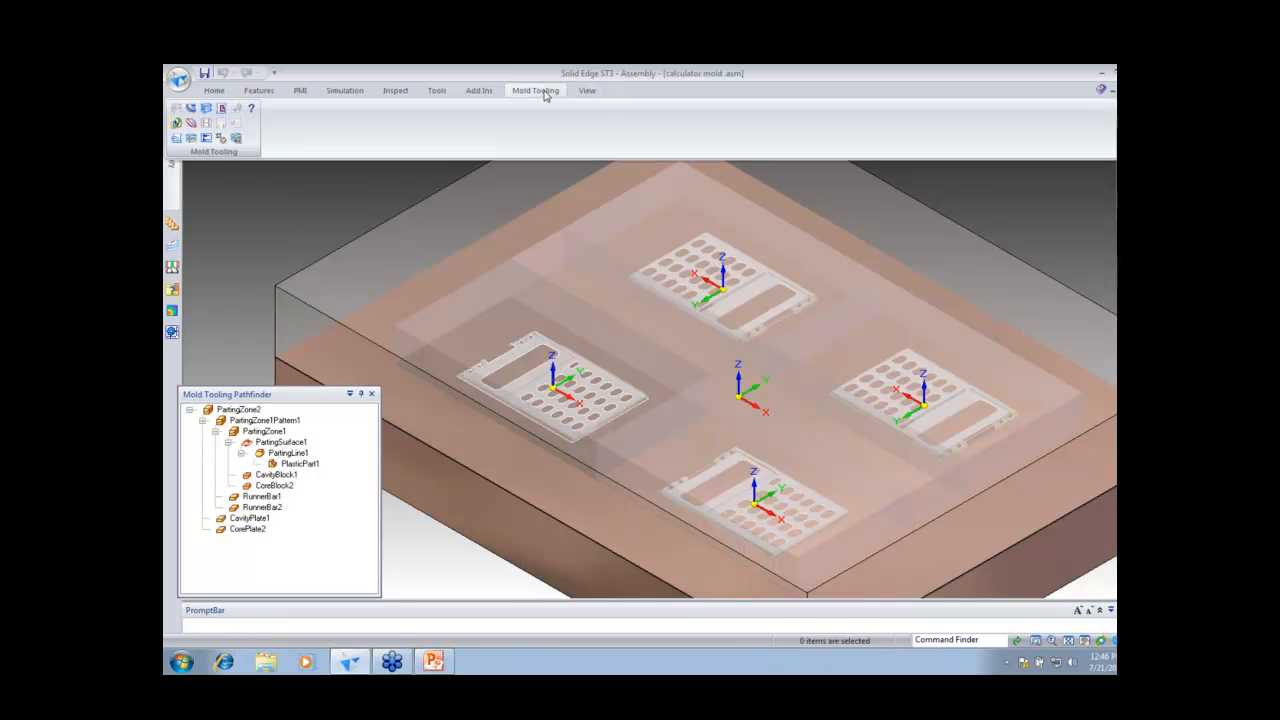
left_click(209, 116)
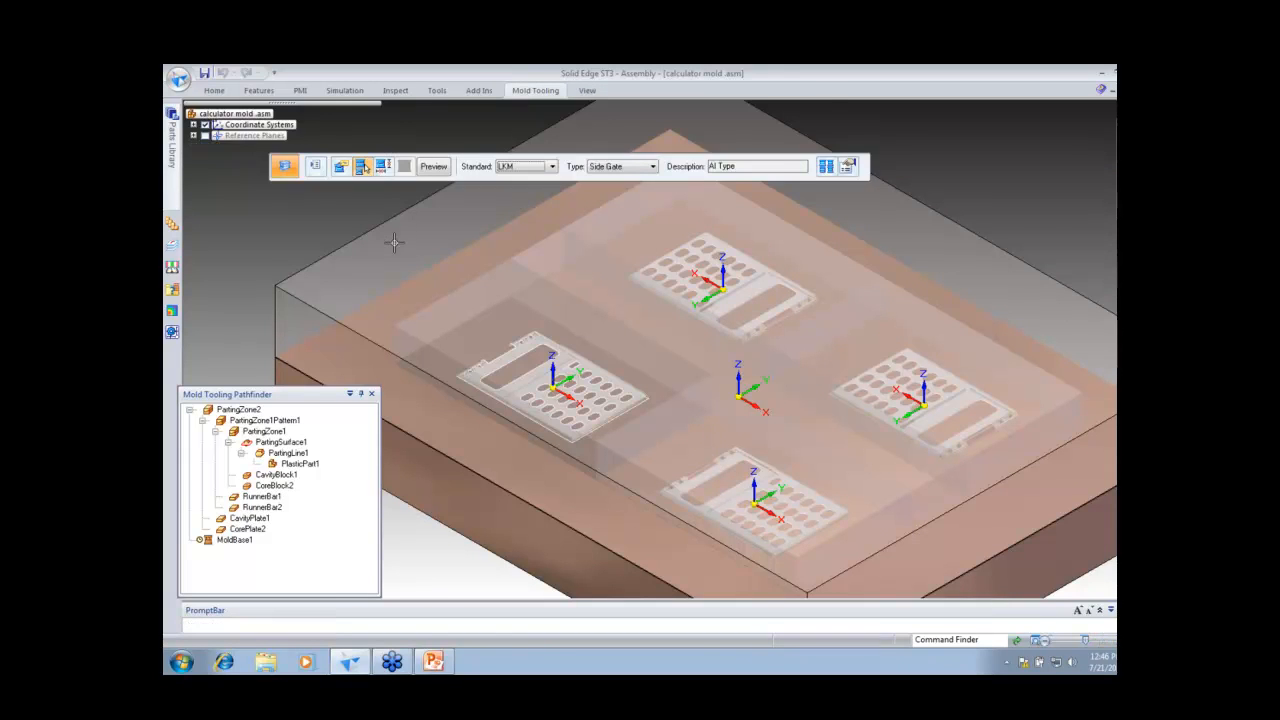
left_click(536, 170)
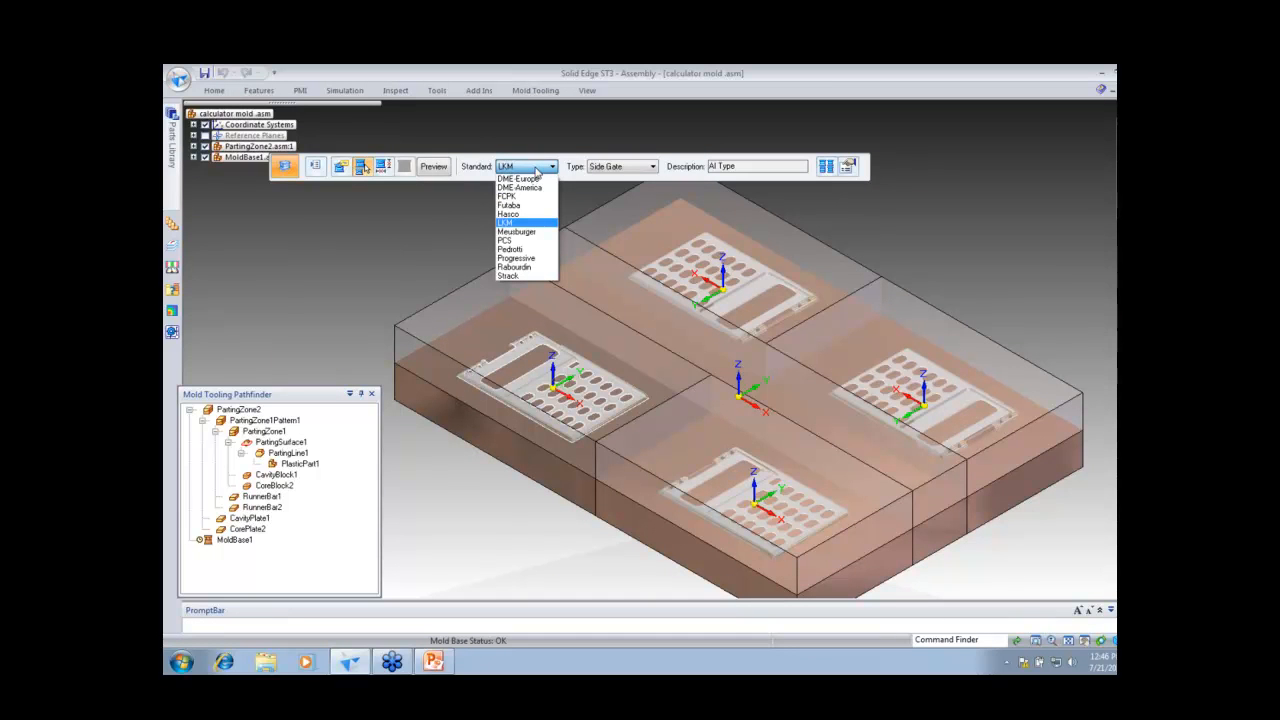
left_click(528, 221)
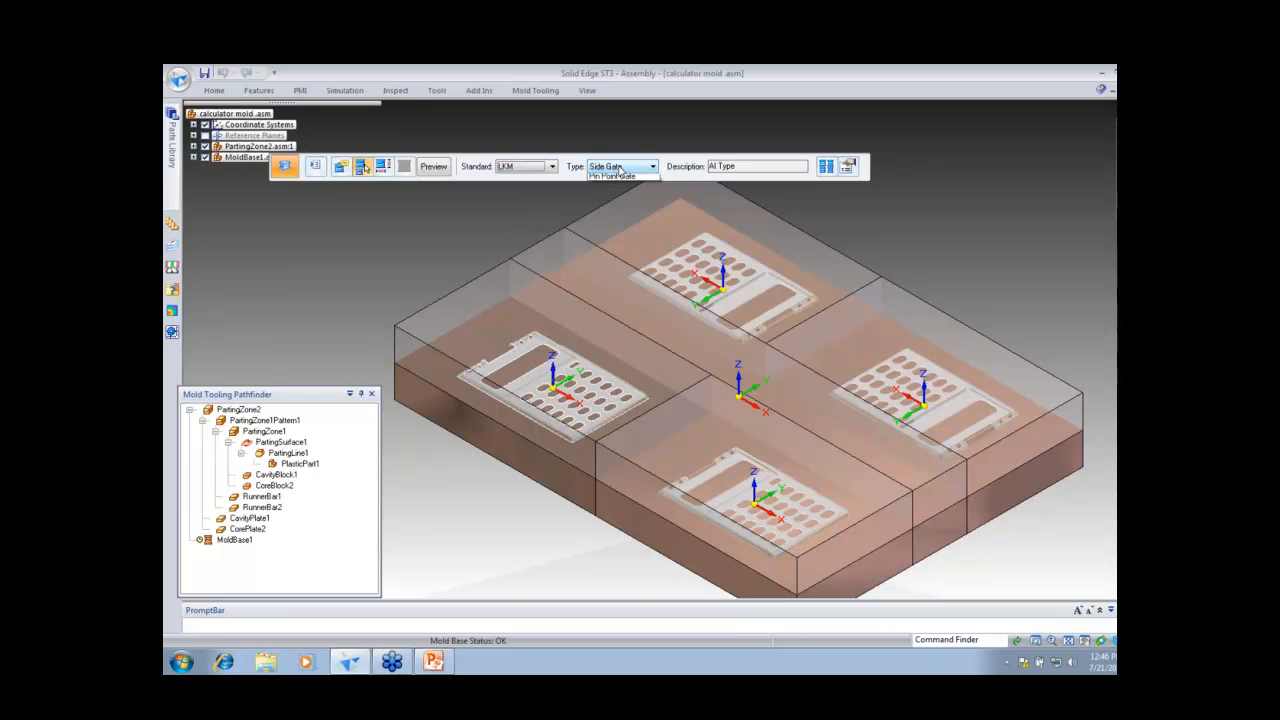
left_click(619, 168)
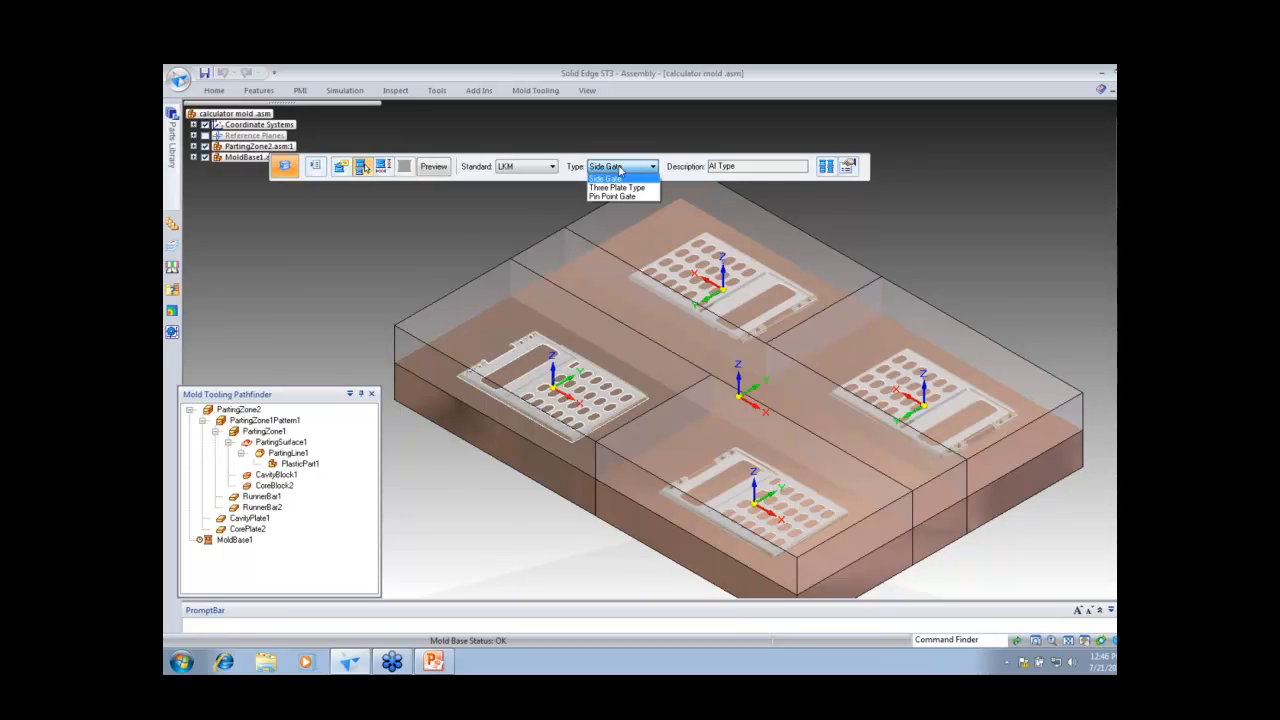
left_click(619, 170)
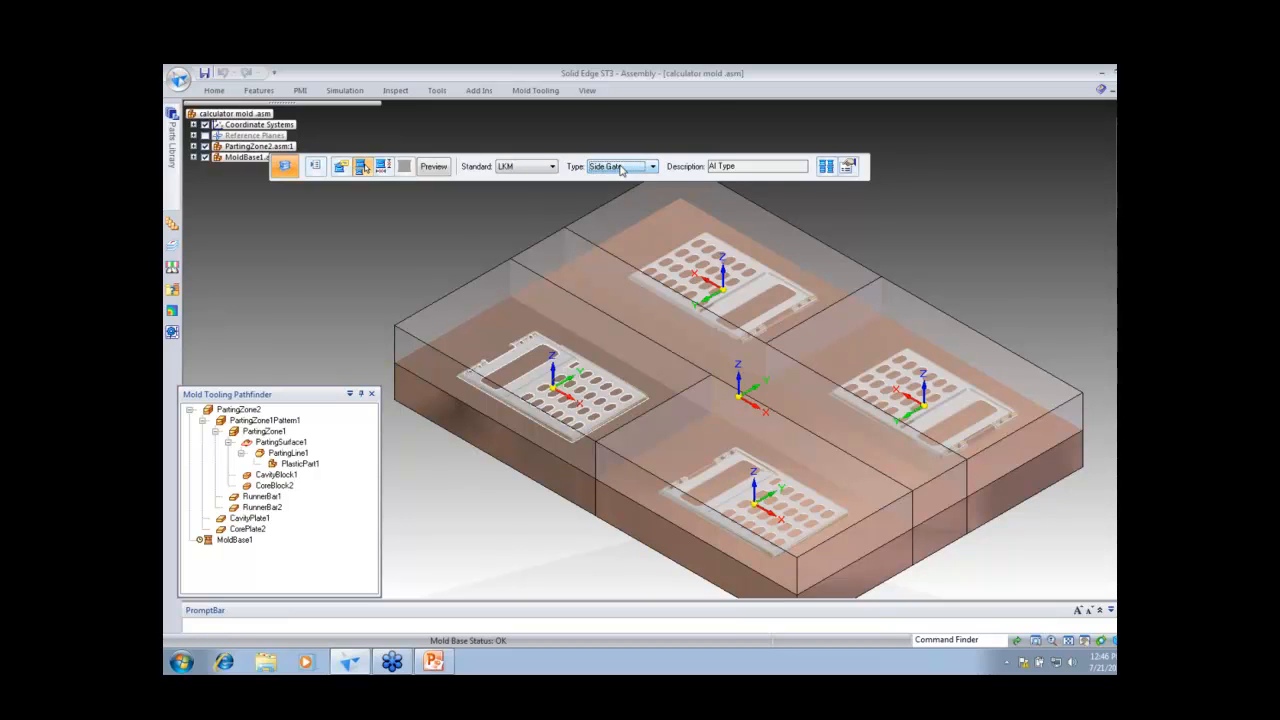
left_click(828, 167)
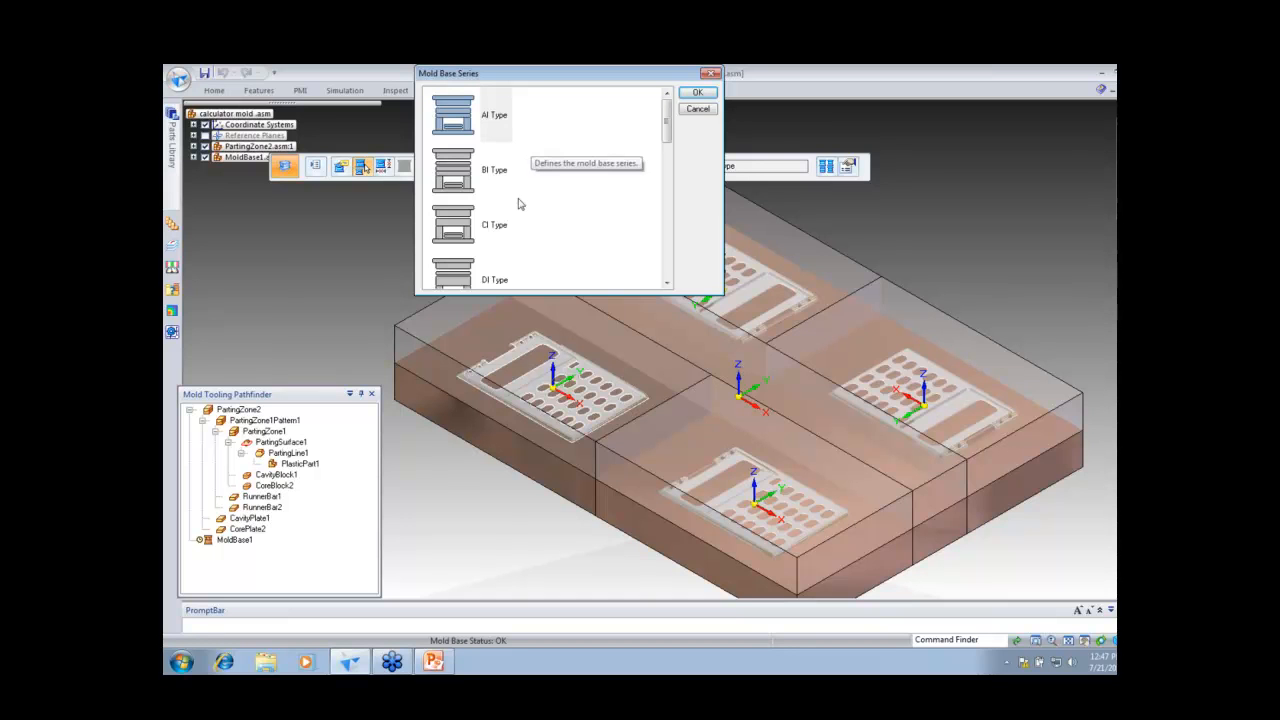
left_click(495, 236)
left_click(699, 92)
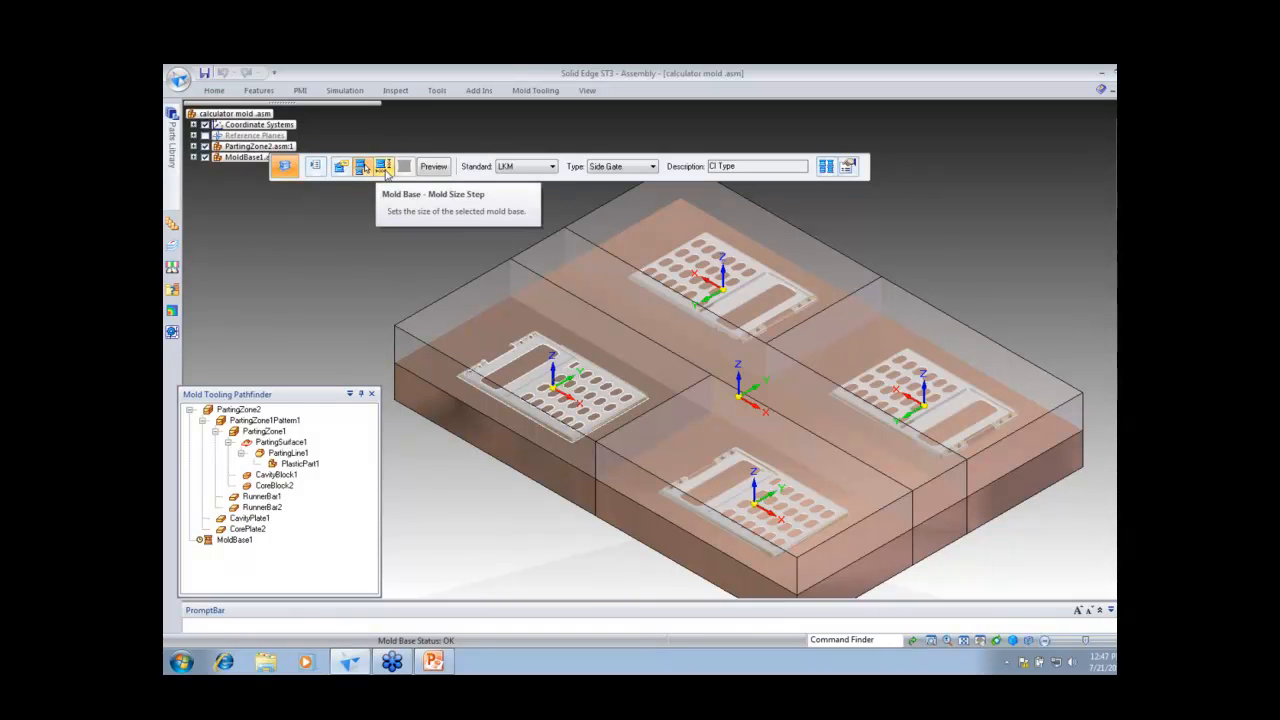
Step: Set the mold base size to 600 x 750
left_click(384, 167)
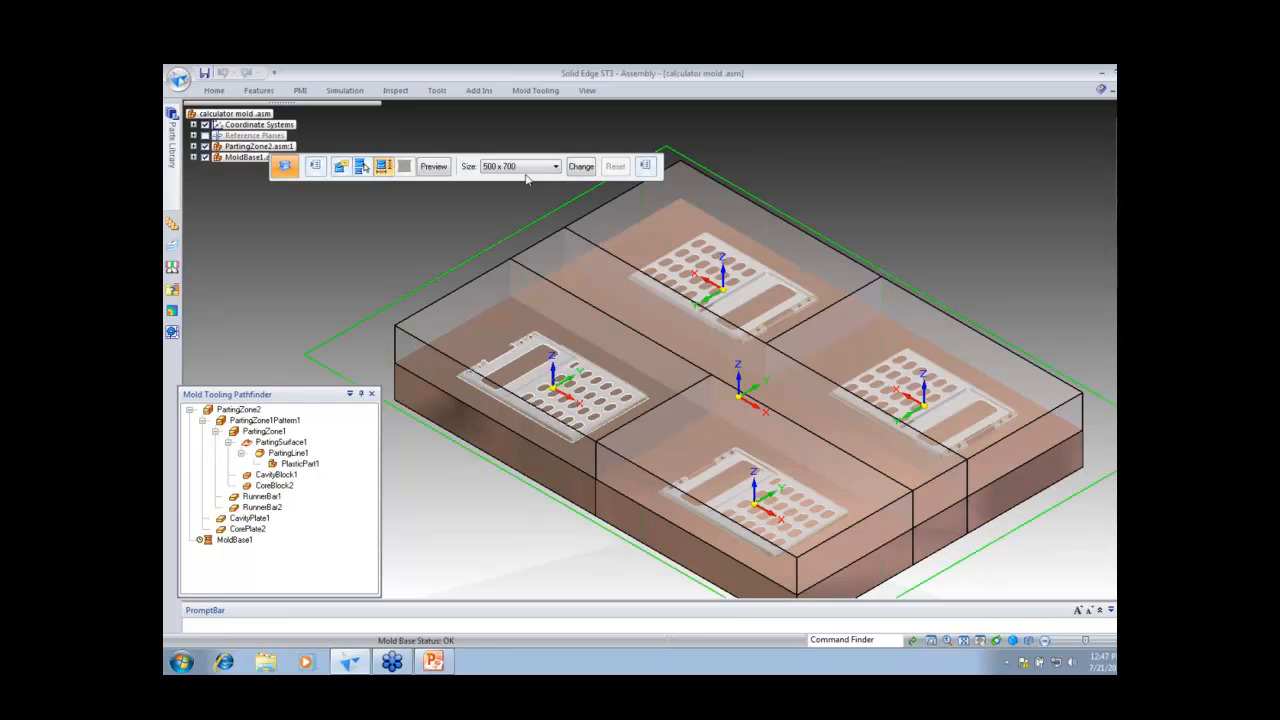
left_click(555, 166)
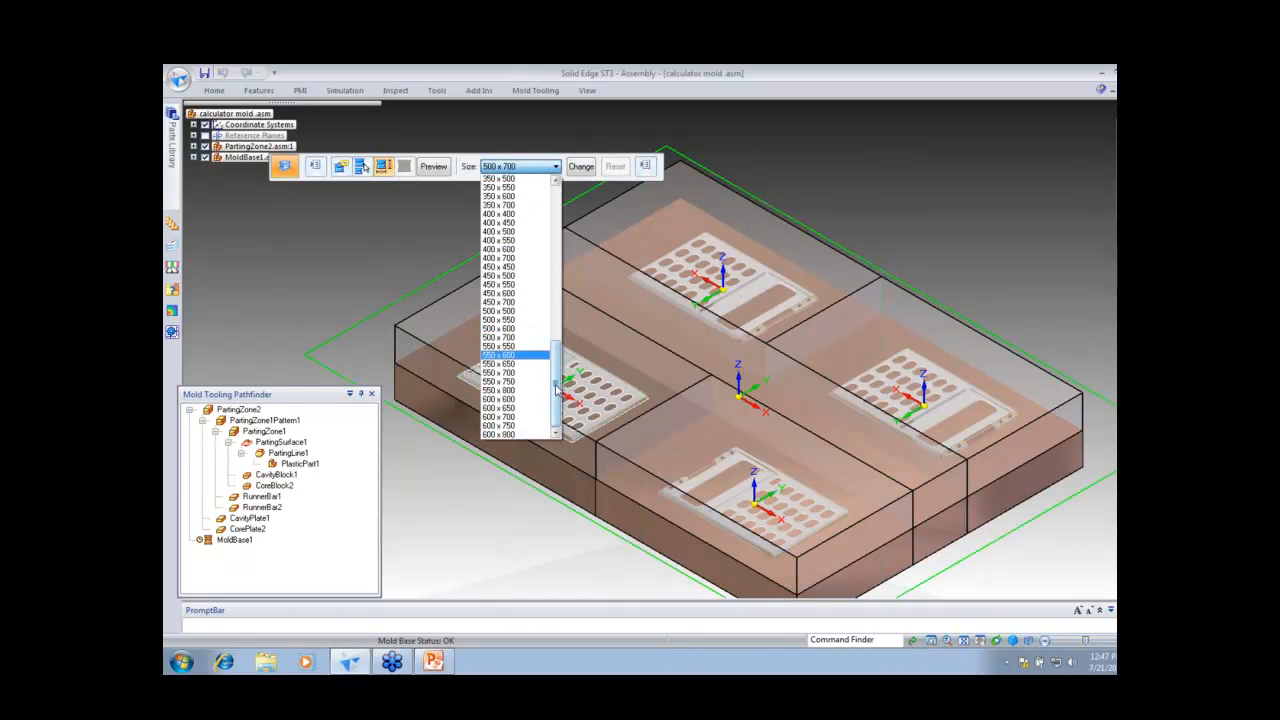
left_click(510, 425)
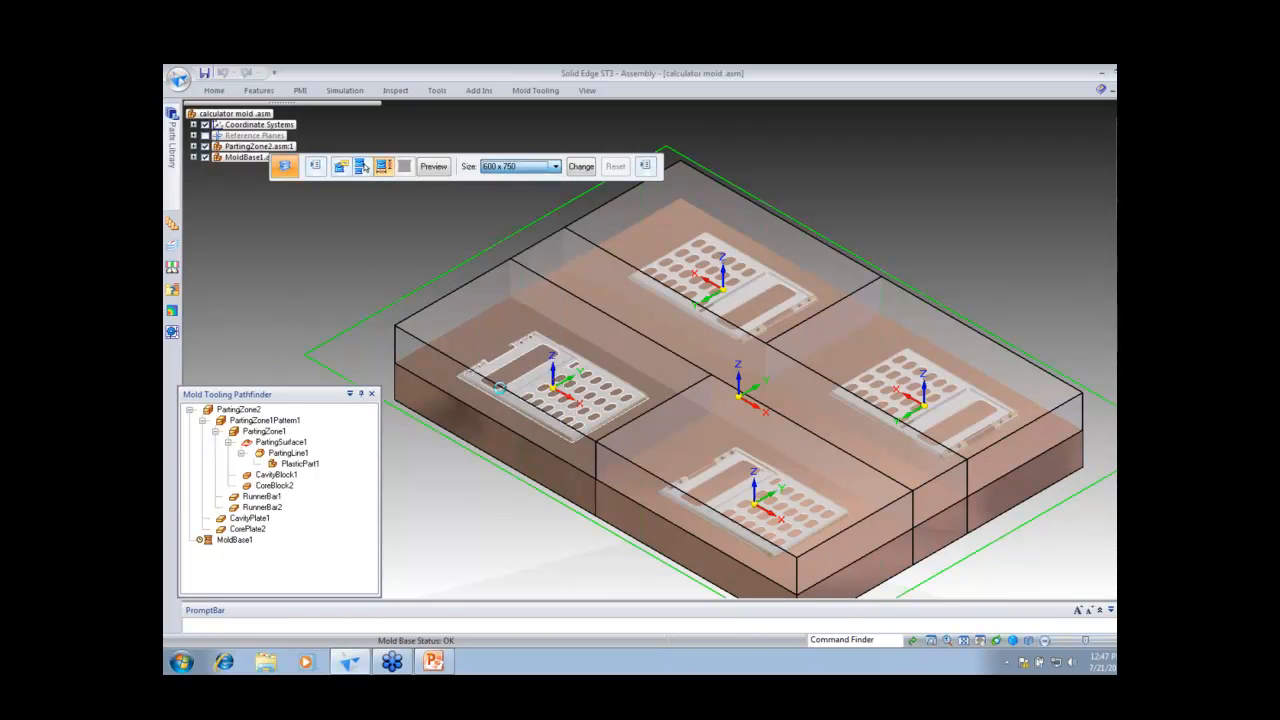
Step: Set the Cavity Plate's Z dimension to 70 mm in the mold base's plate management and accept the change
left_click(644, 168)
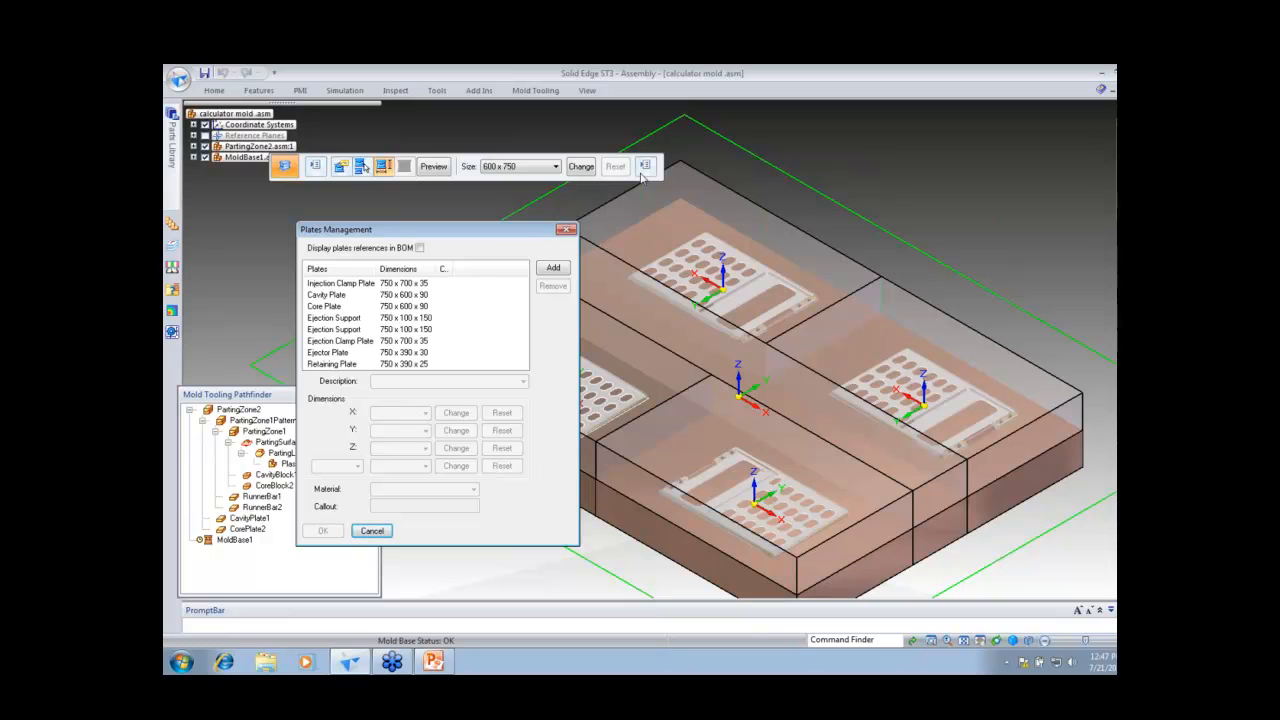
left_click(404, 298)
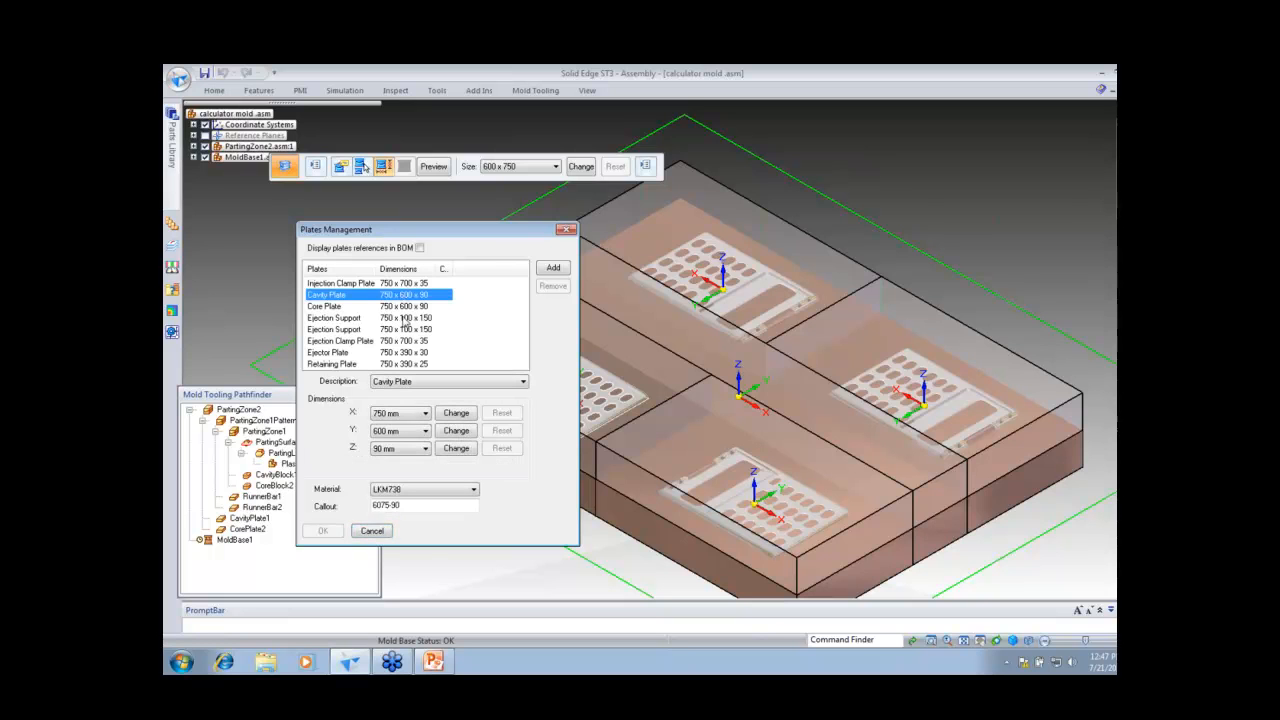
left_click(405, 448)
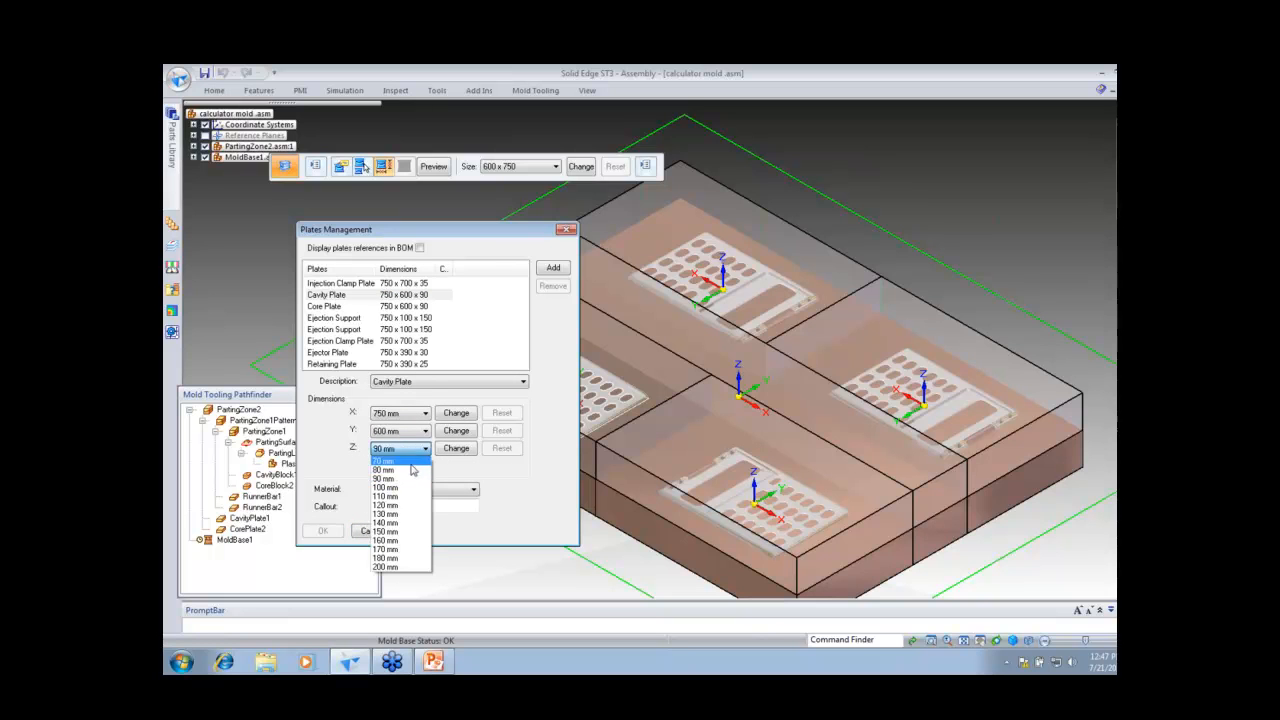
left_click(408, 461)
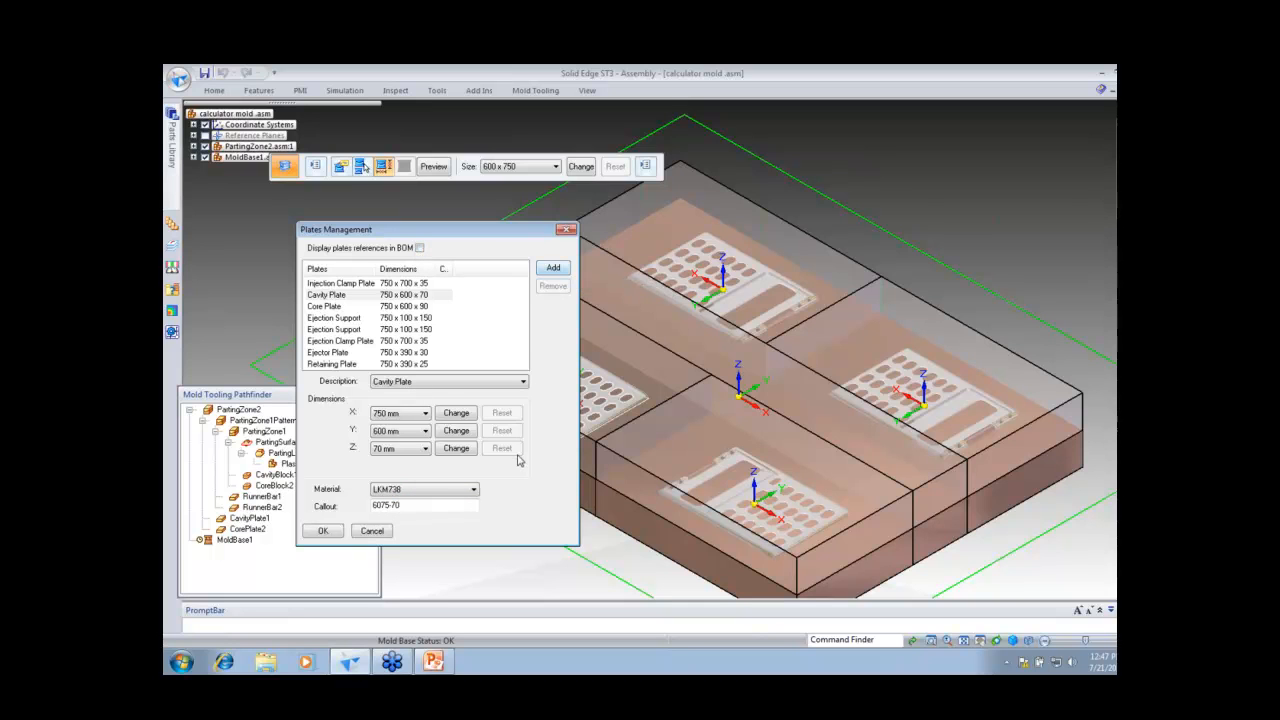
left_click(322, 532)
Step: Preview the mold base, go to its components step and finish creating it
left_click(433, 166)
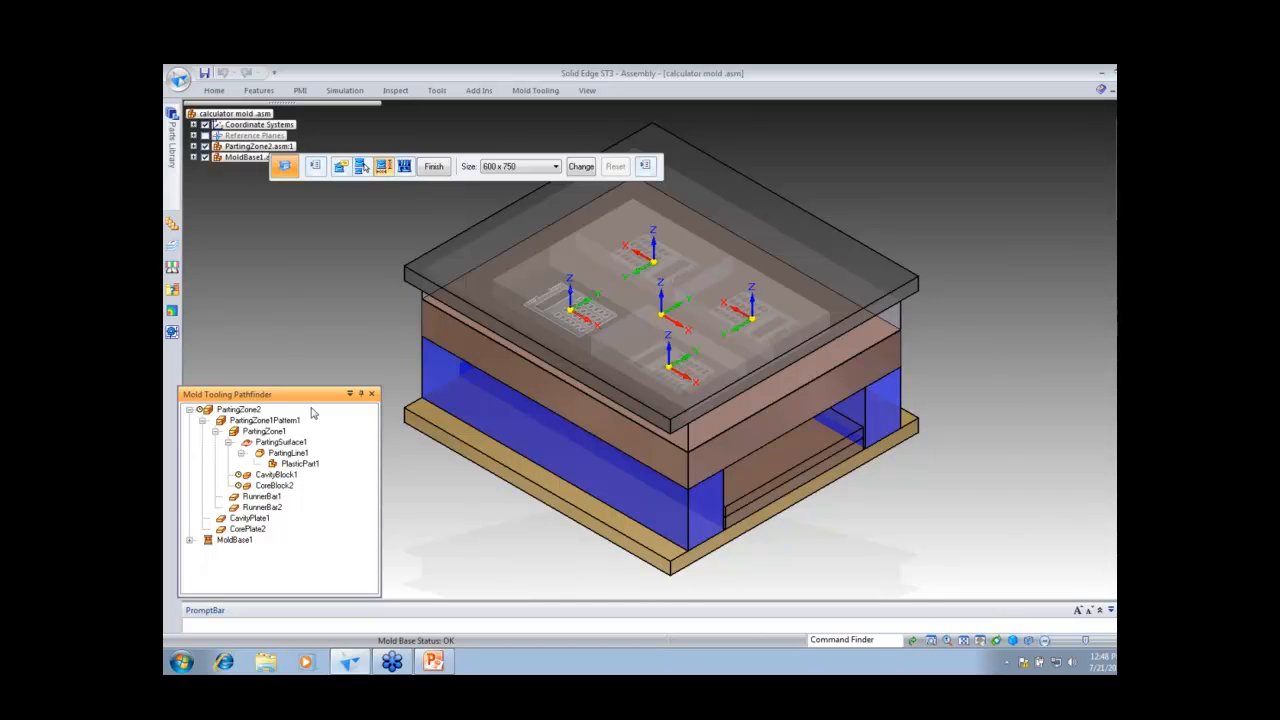
left_click(405, 167)
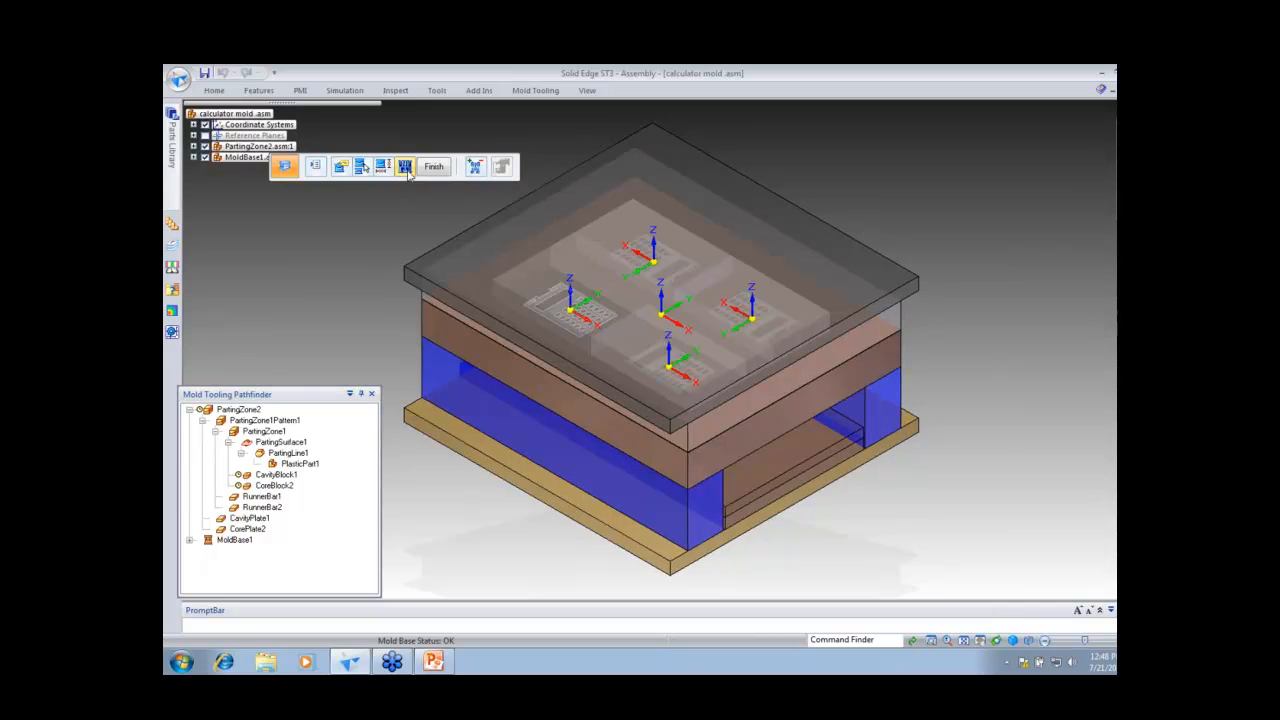
left_click(434, 167)
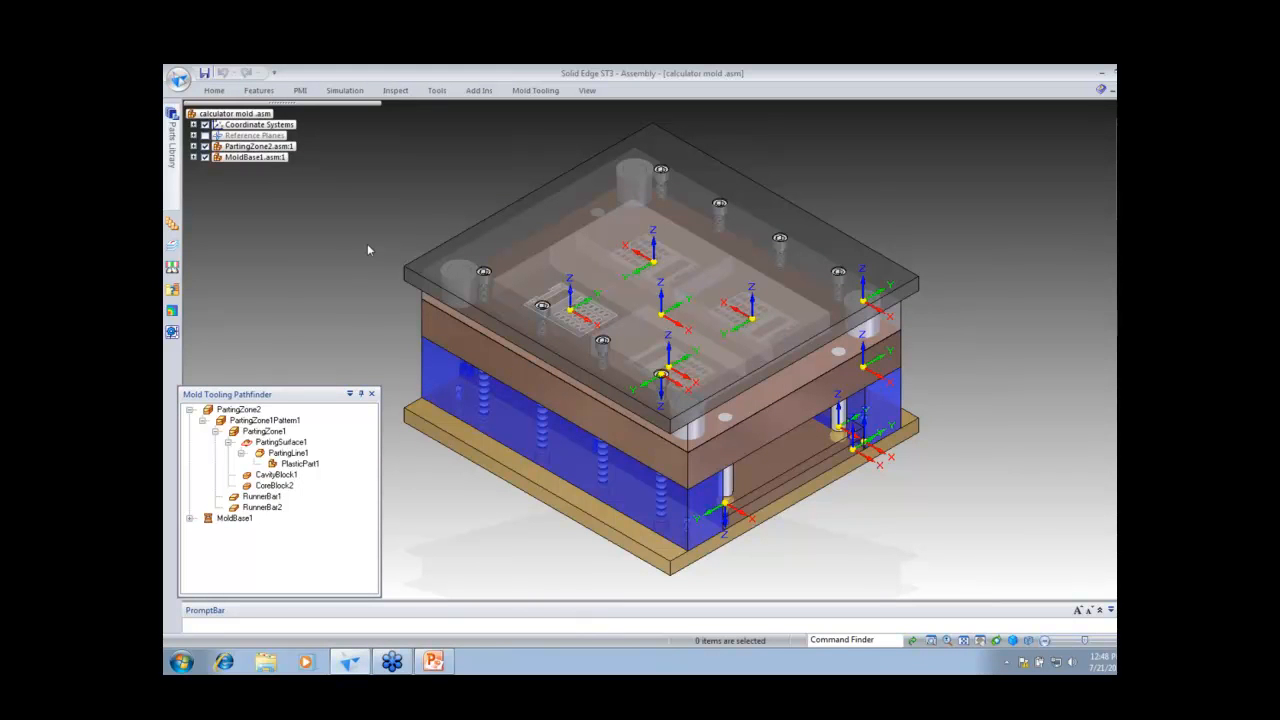
Step: Hide all coordinate systems in the assembly and view the finished mold base from a lower side angle
right_click(1006, 212)
mouse_move(1020, 321)
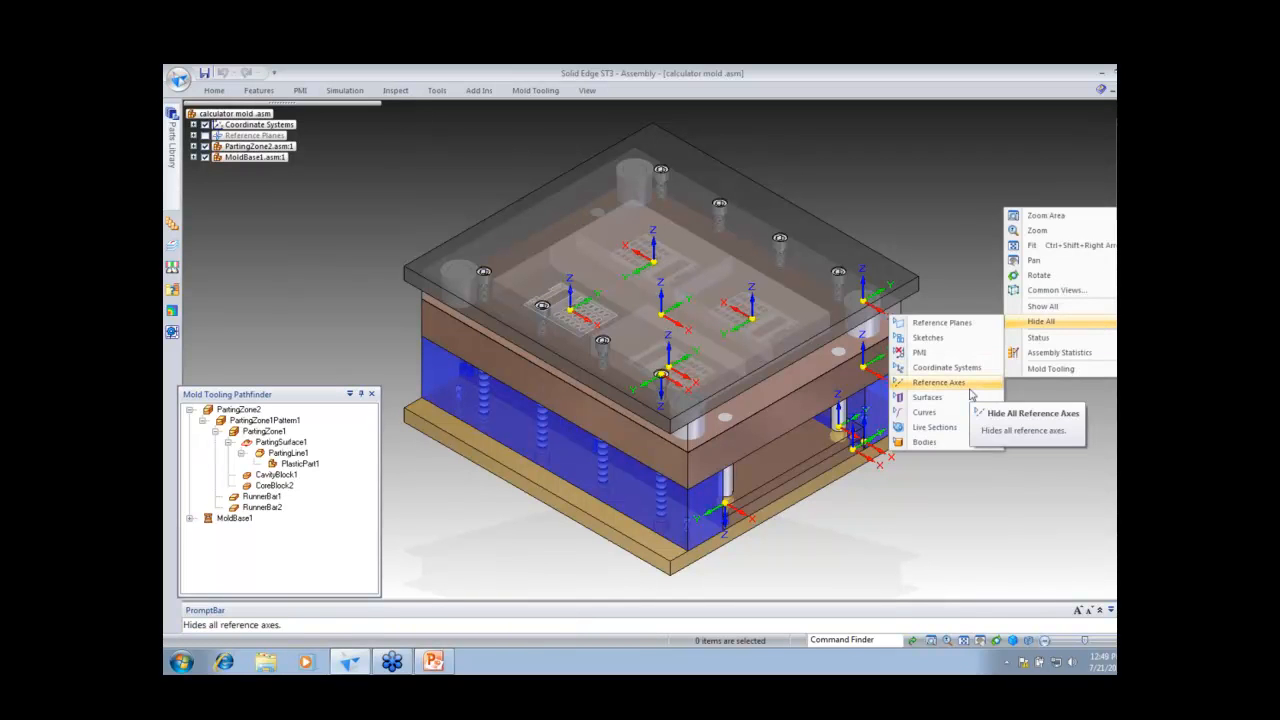
left_click(972, 371)
middle_click_drag(945, 502, 985, 469)
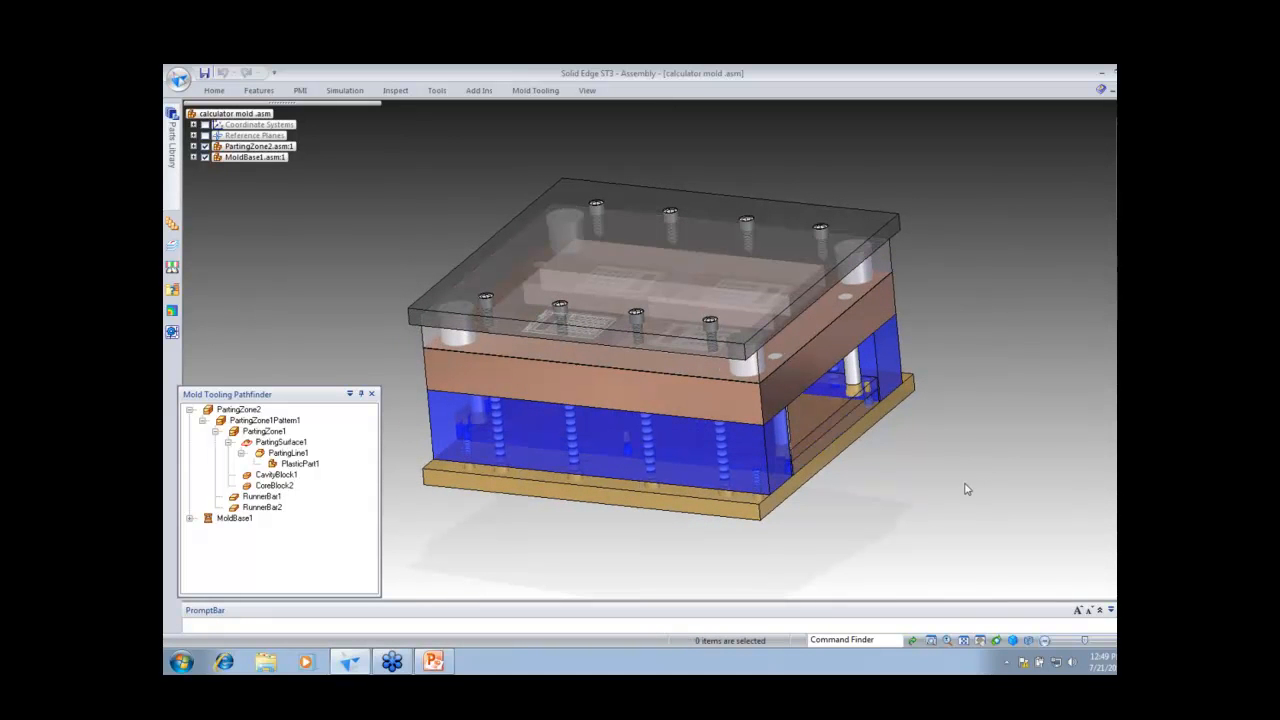
Step: Save the current assembly display as a new display configuration named Top_Level
middle_click_drag(963, 486, 955, 498)
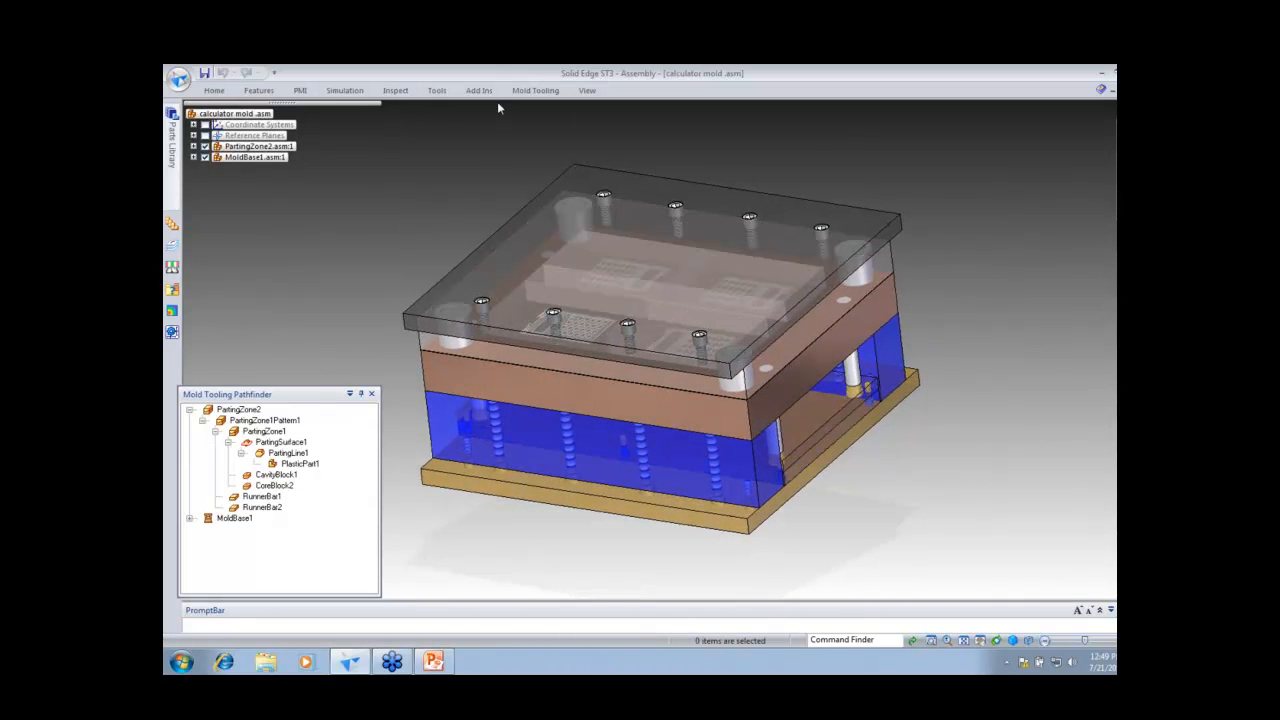
left_click(214, 90)
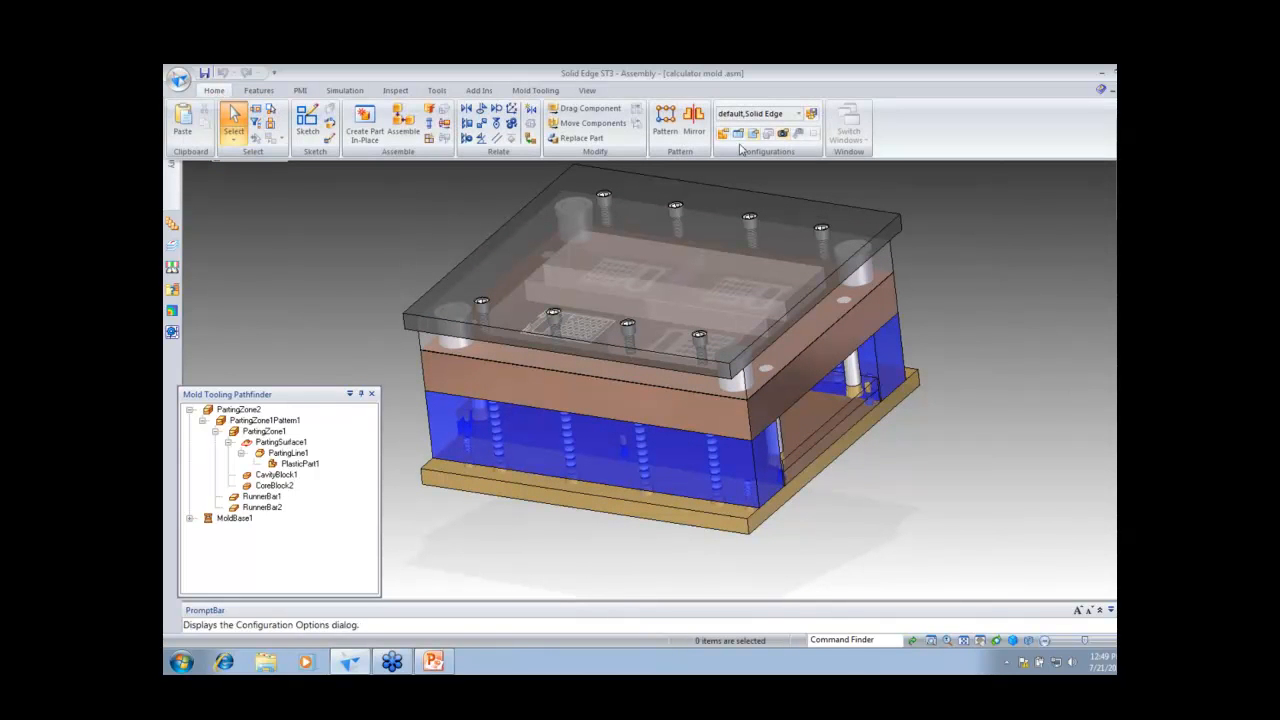
left_click(720, 134)
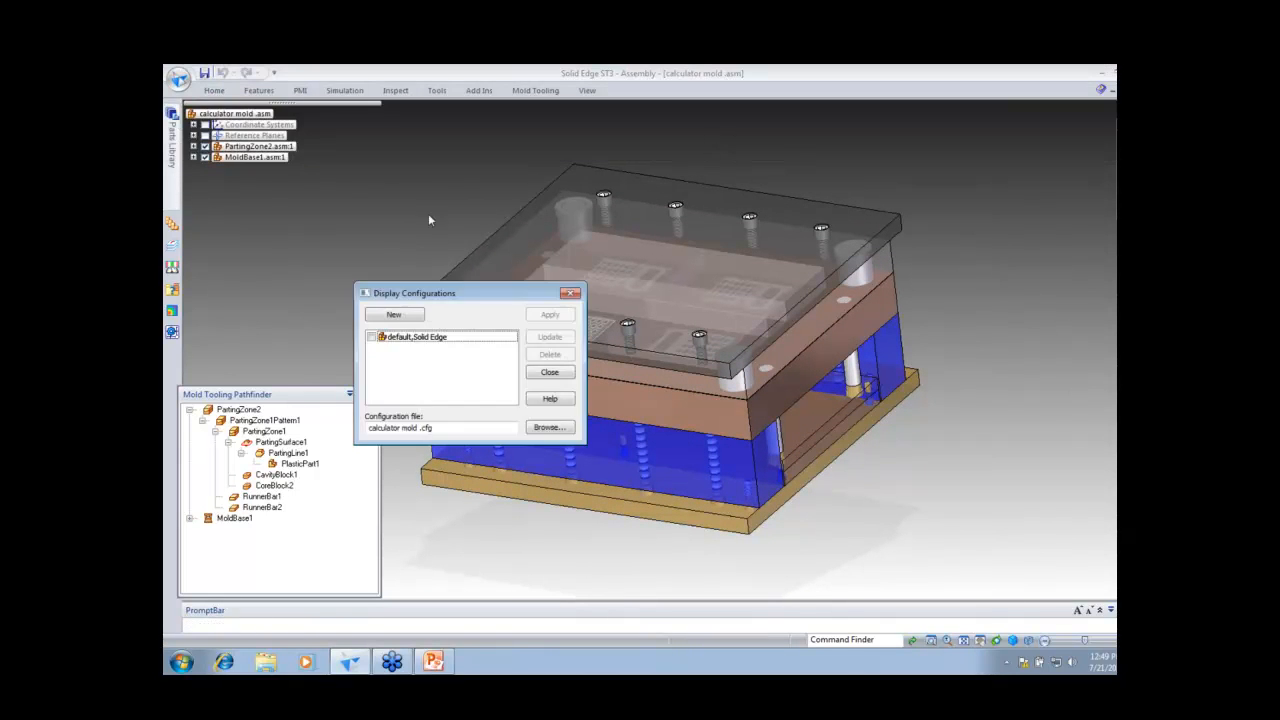
left_click(394, 314)
type("Top")
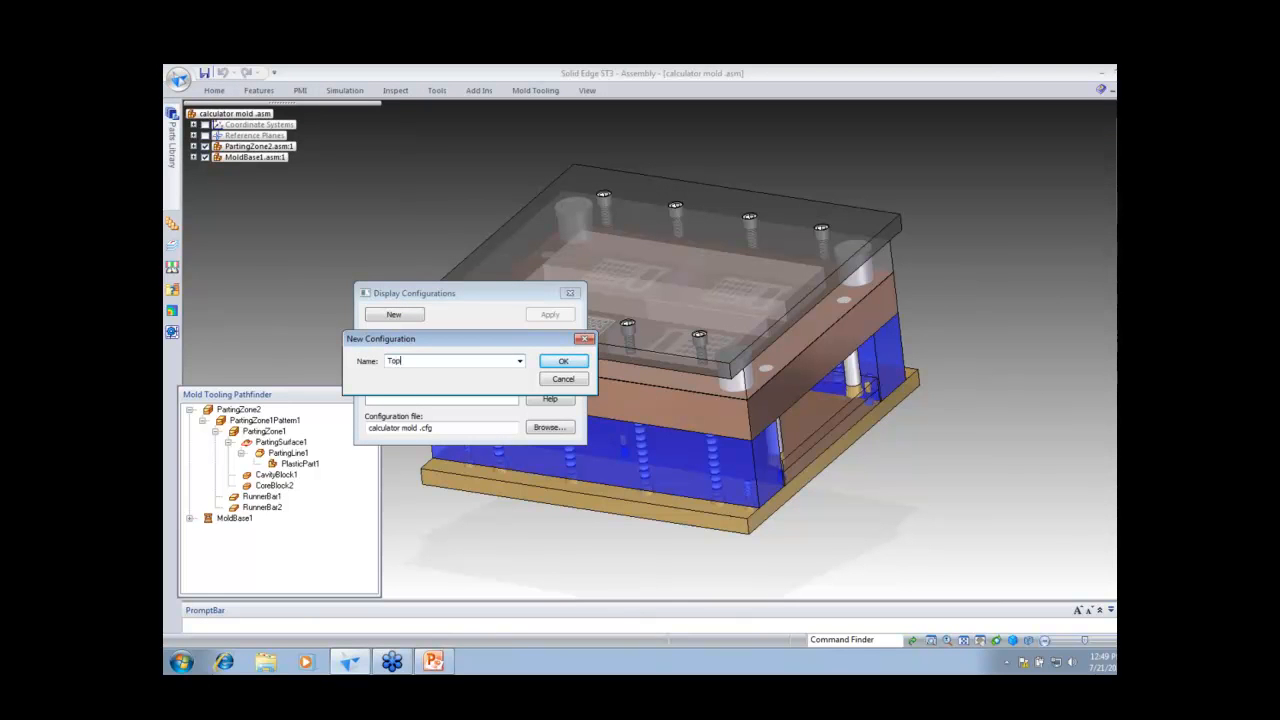
type("+Leve")
left_click(563, 361)
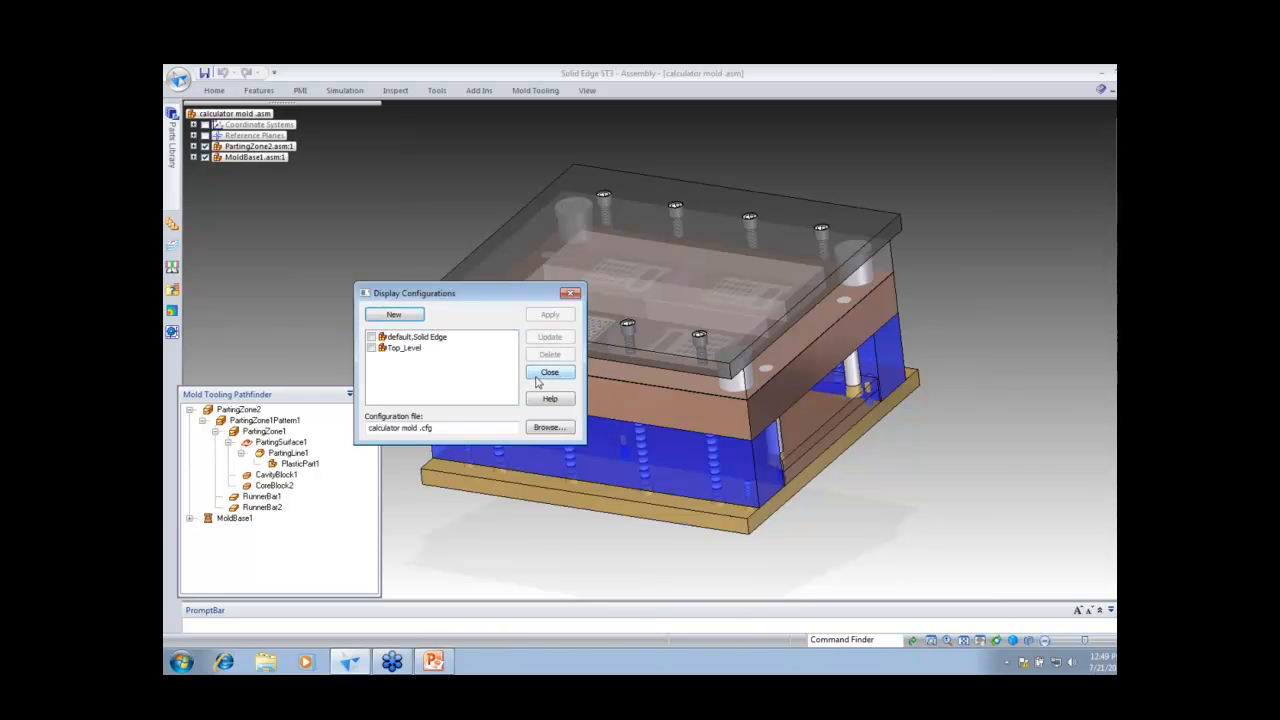
left_click(549, 372)
Step: From a front view, select everything from the core plate downward and show only those ejector-side components
middle_click_drag(383, 236, 400, 238)
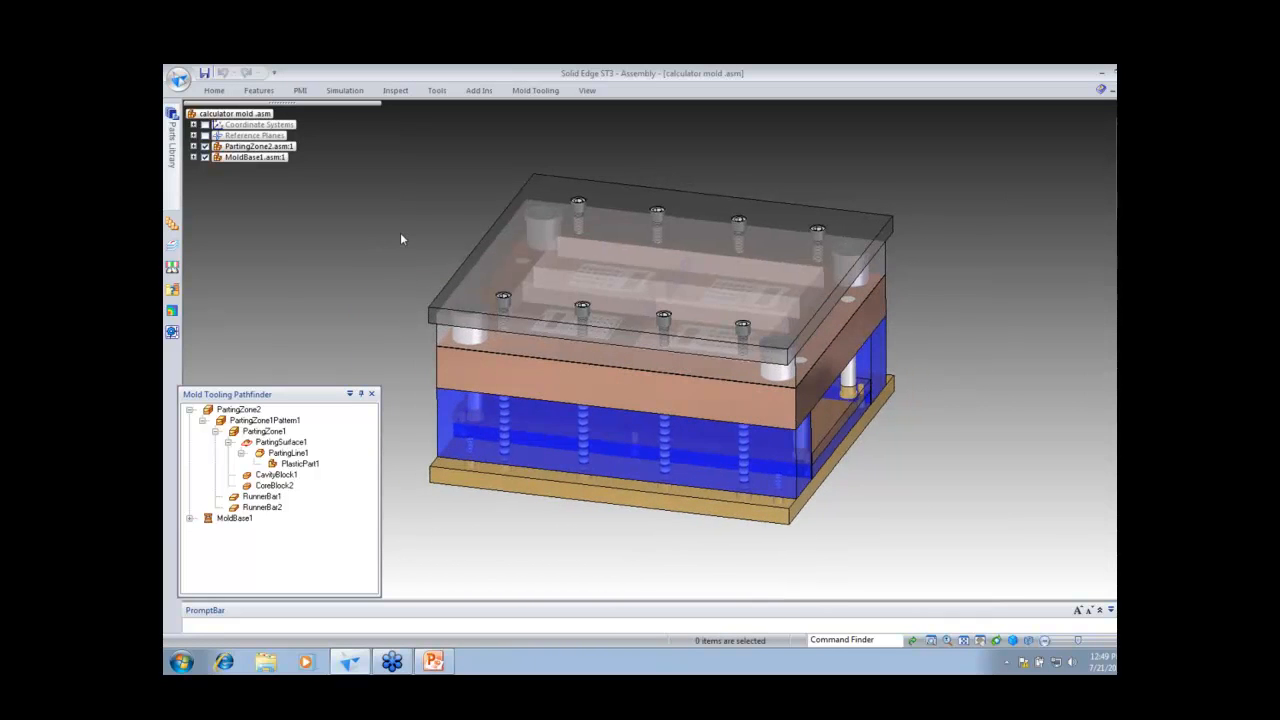
key("ctrl+f")
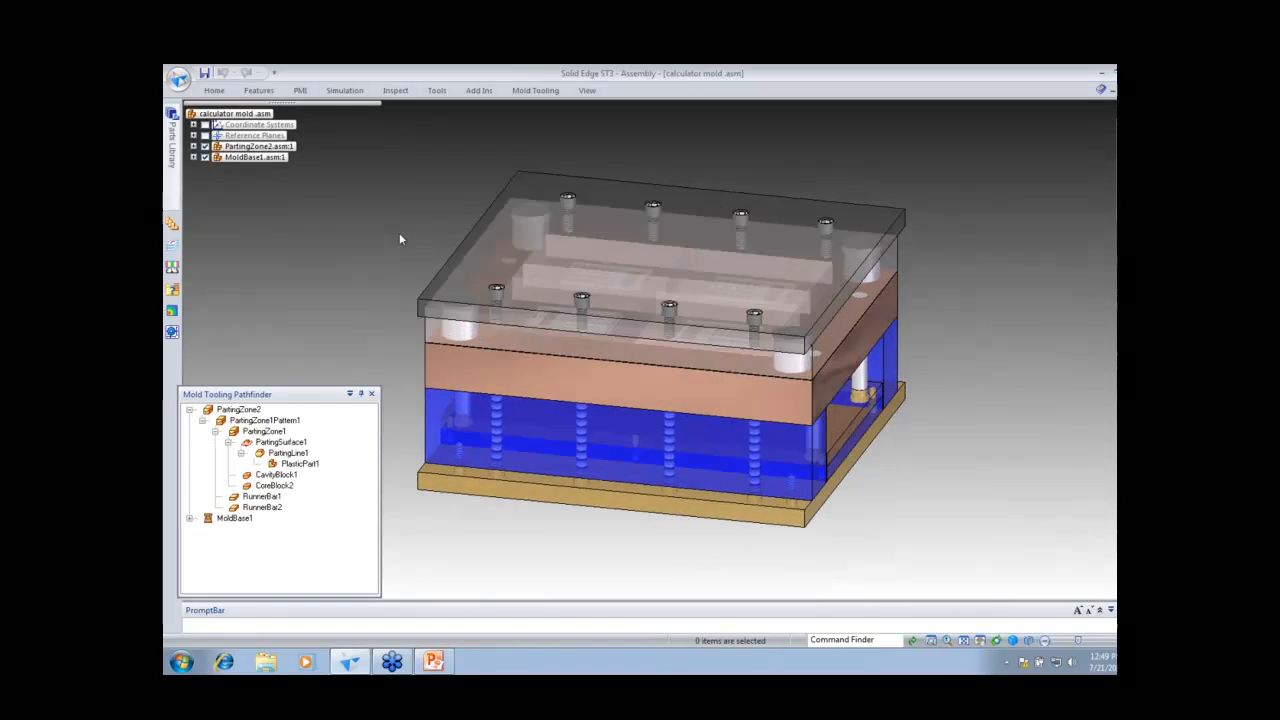
scroll(757, 319, "down", 2)
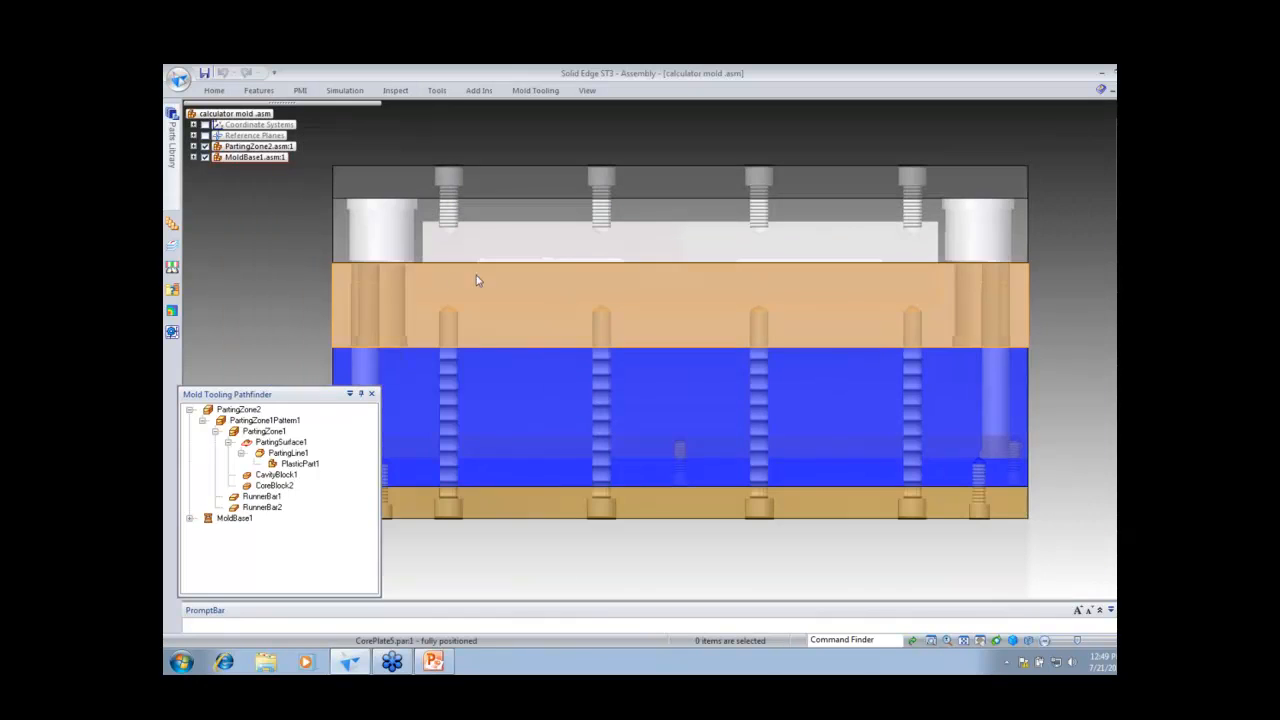
left_click_drag(308, 241, 1089, 546)
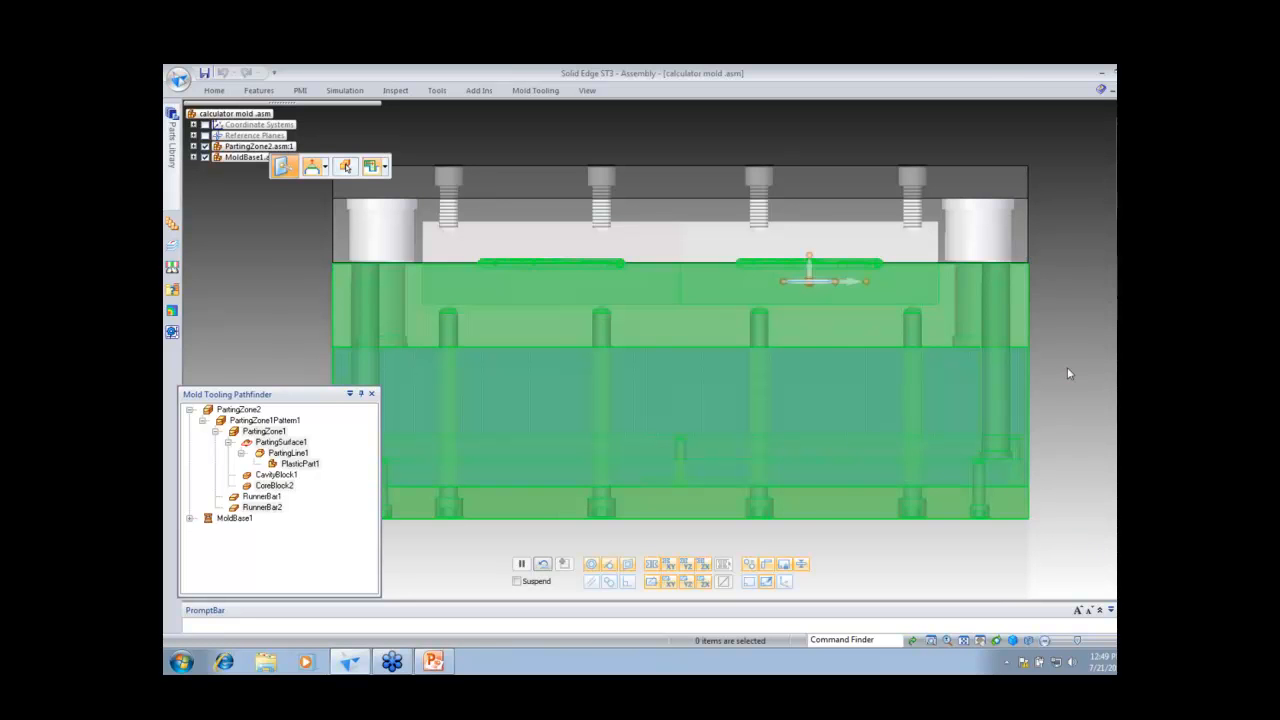
right_click(1067, 367)
left_click(1075, 182)
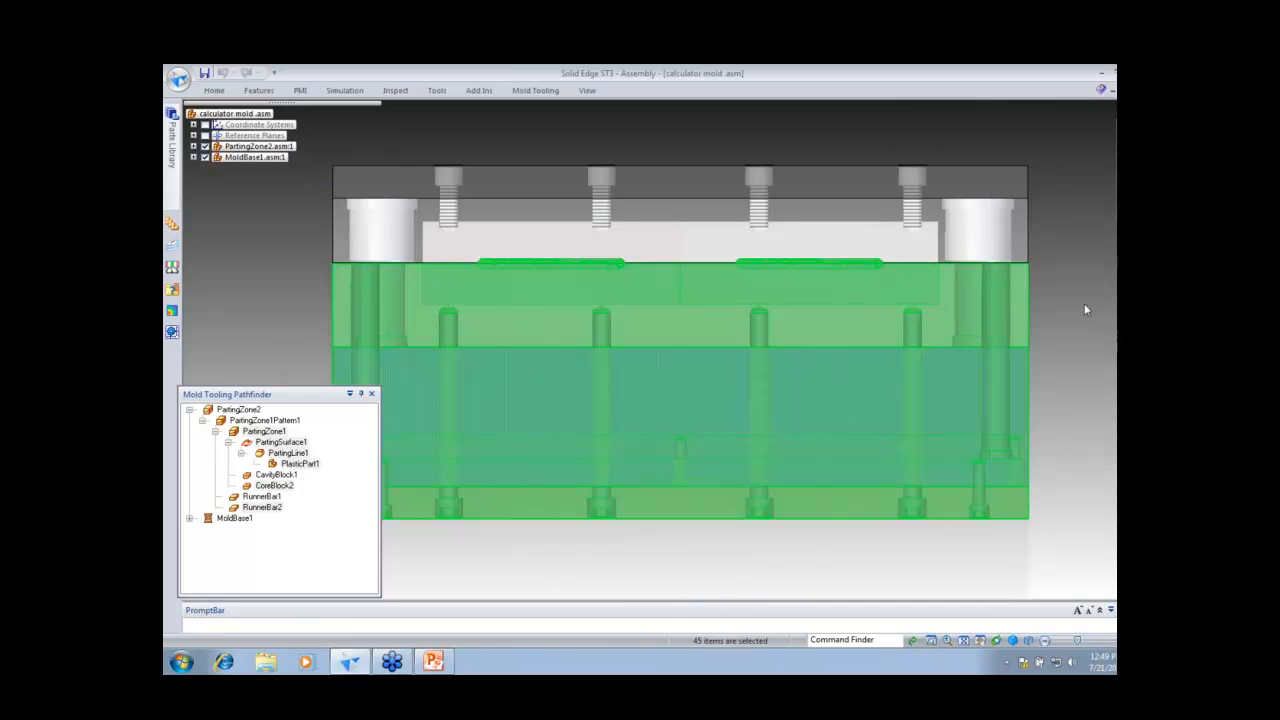
middle_click_drag(1083, 304, 1070, 390)
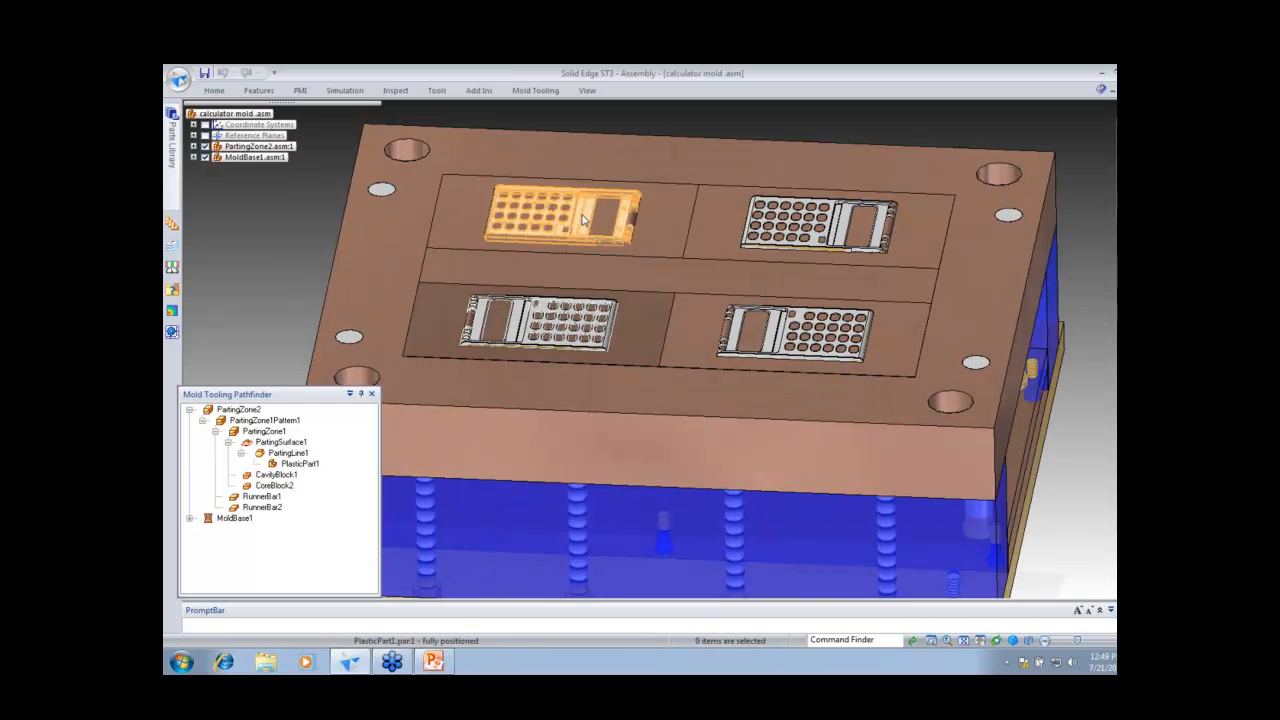
Step: Hide the four calculator plastic parts lying in the core inserts
left_click(584, 202)
left_click(835, 233, "ctrl")
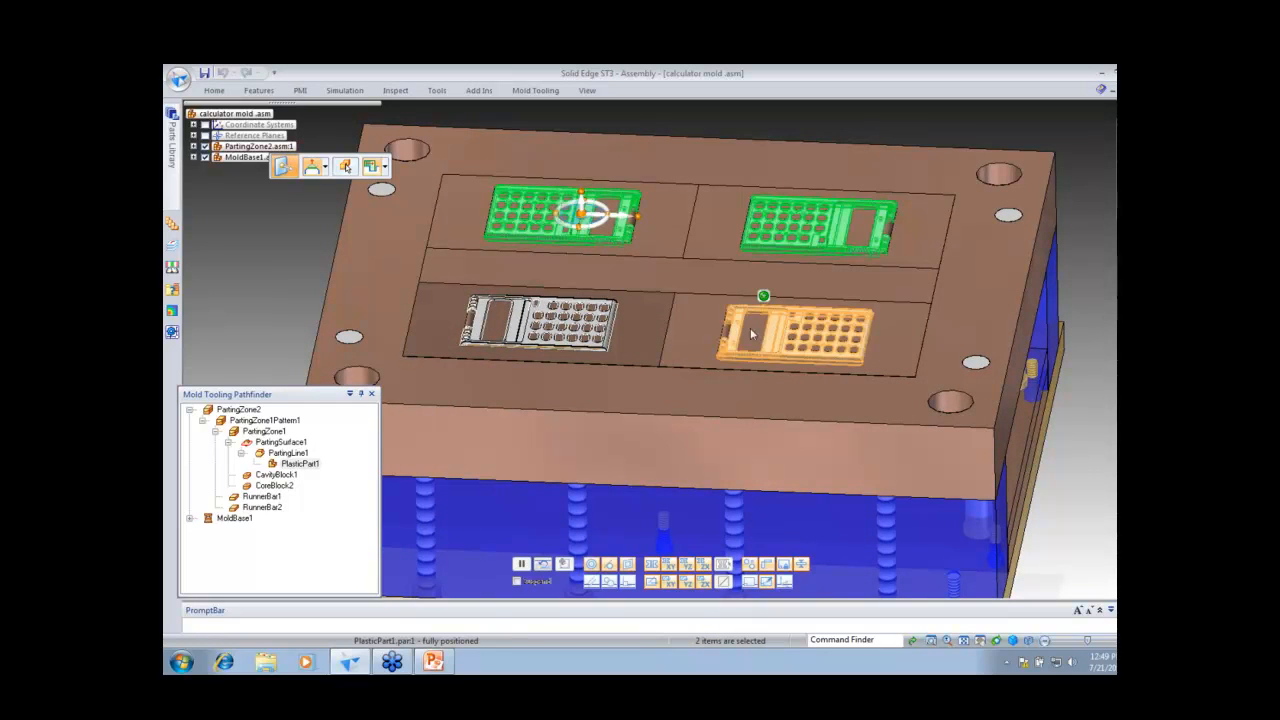
left_click(780, 335, "ctrl")
left_click(466, 322, "ctrl")
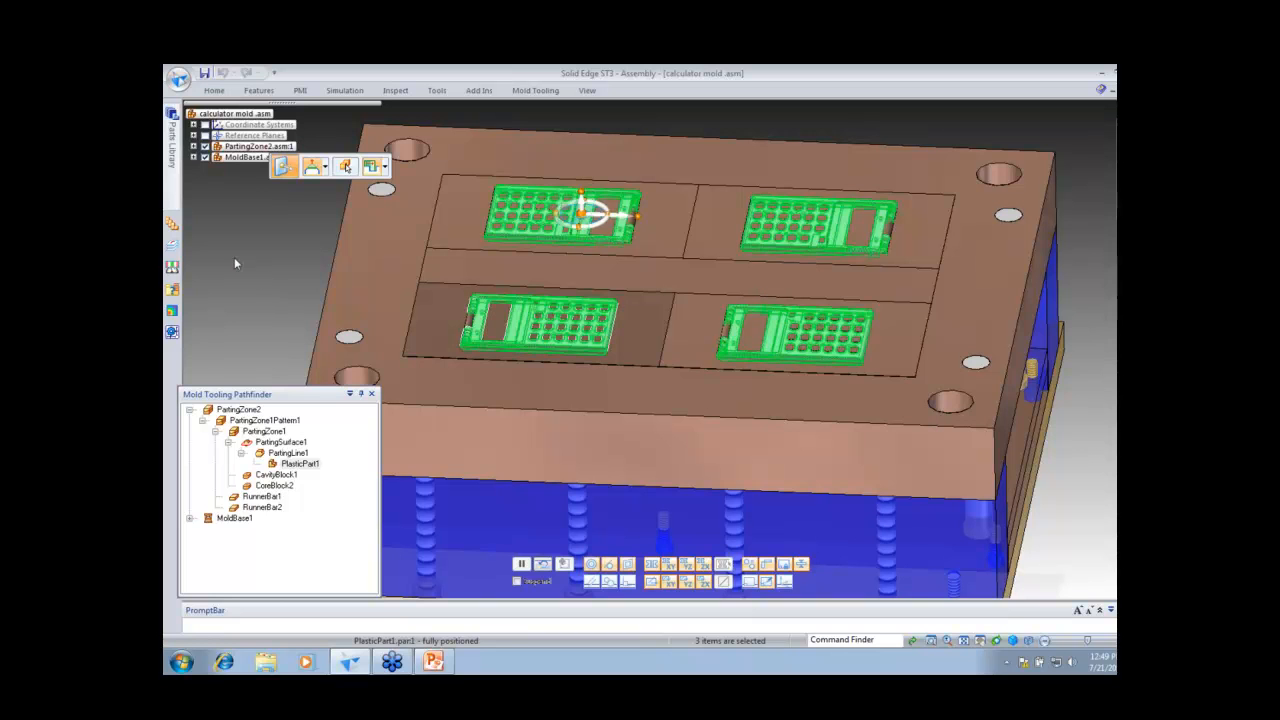
right_click(234, 257)
left_click(266, 311)
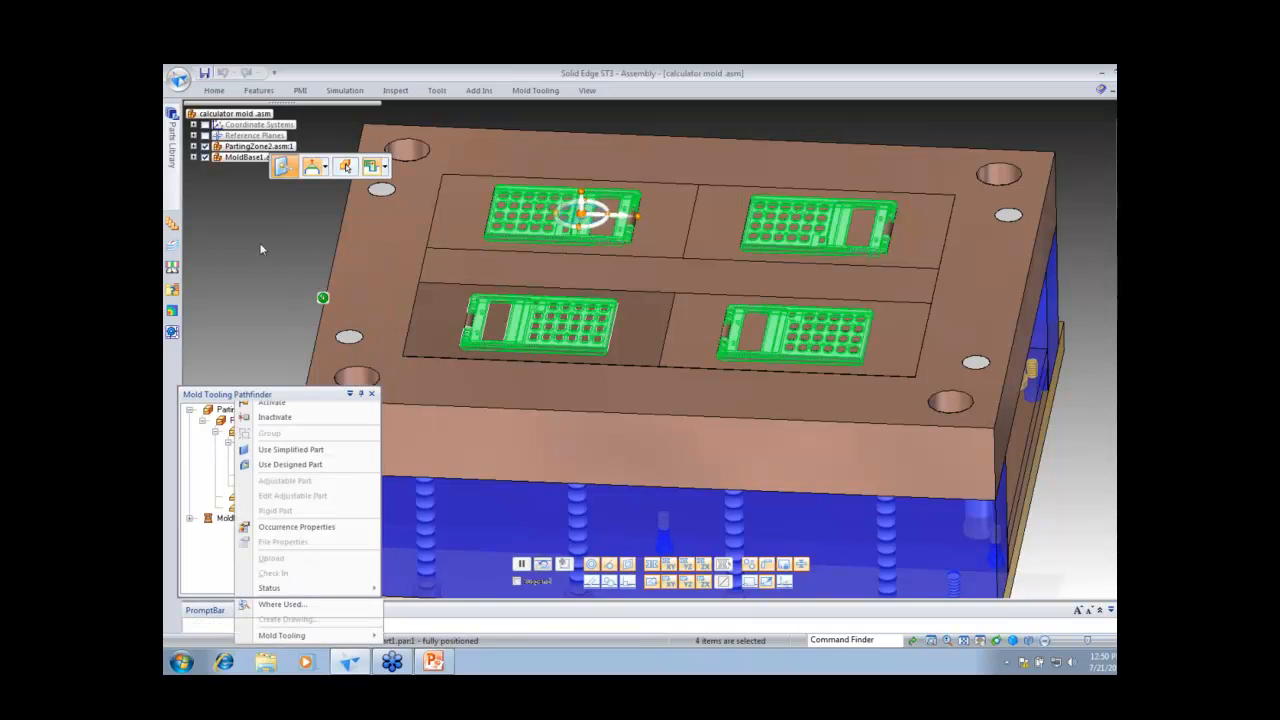
Step: Hide the four ToolPart1 bodies covering the cores in the inserts
left_click(581, 212)
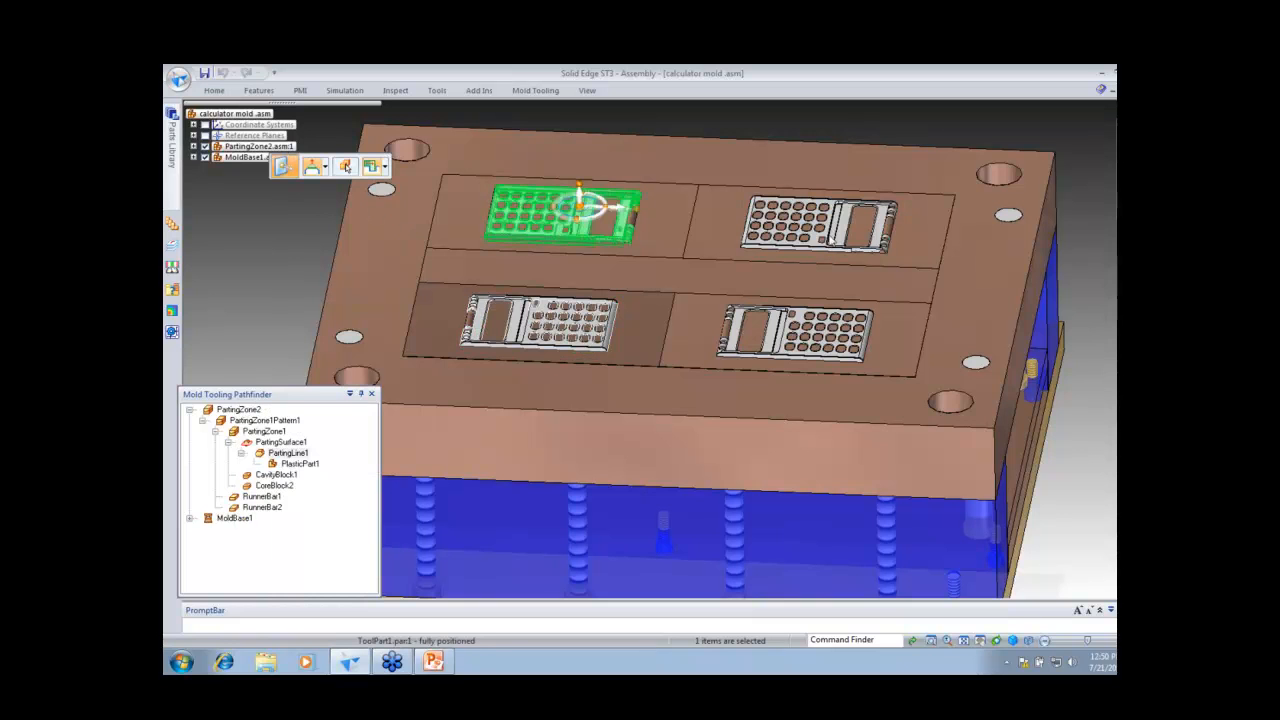
left_click(840, 230, "ctrl")
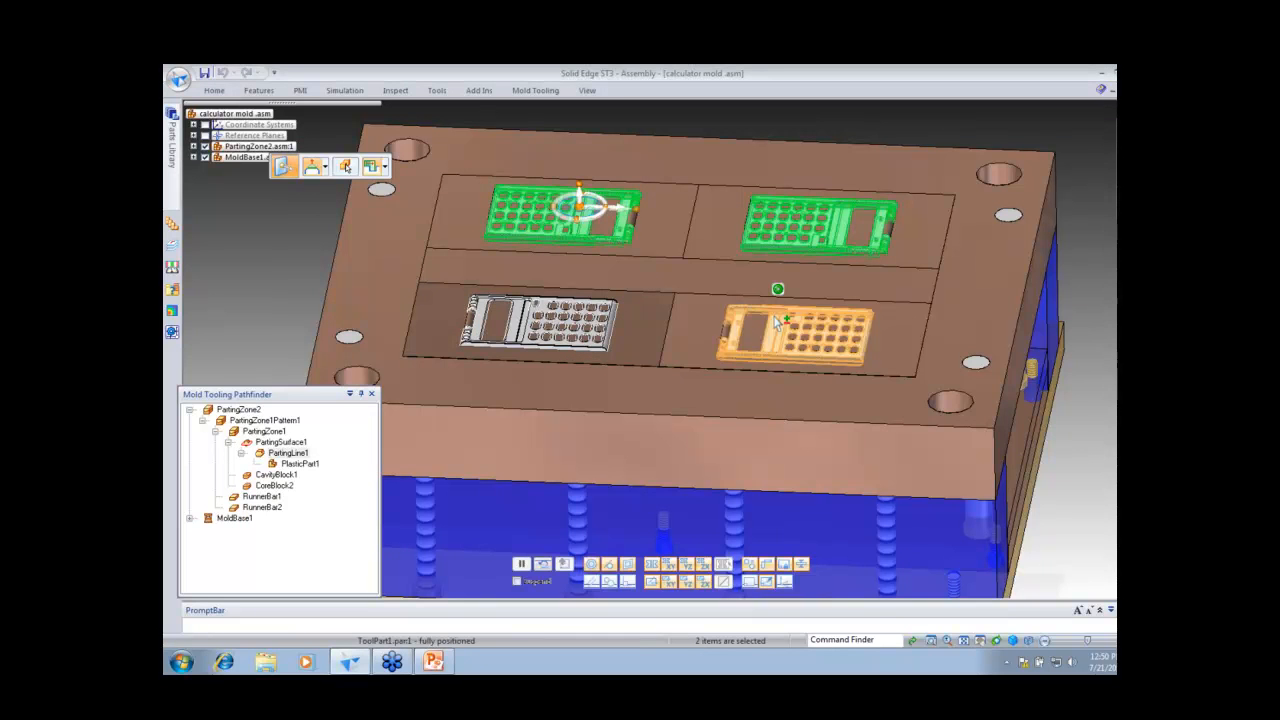
left_click(725, 318, "ctrl")
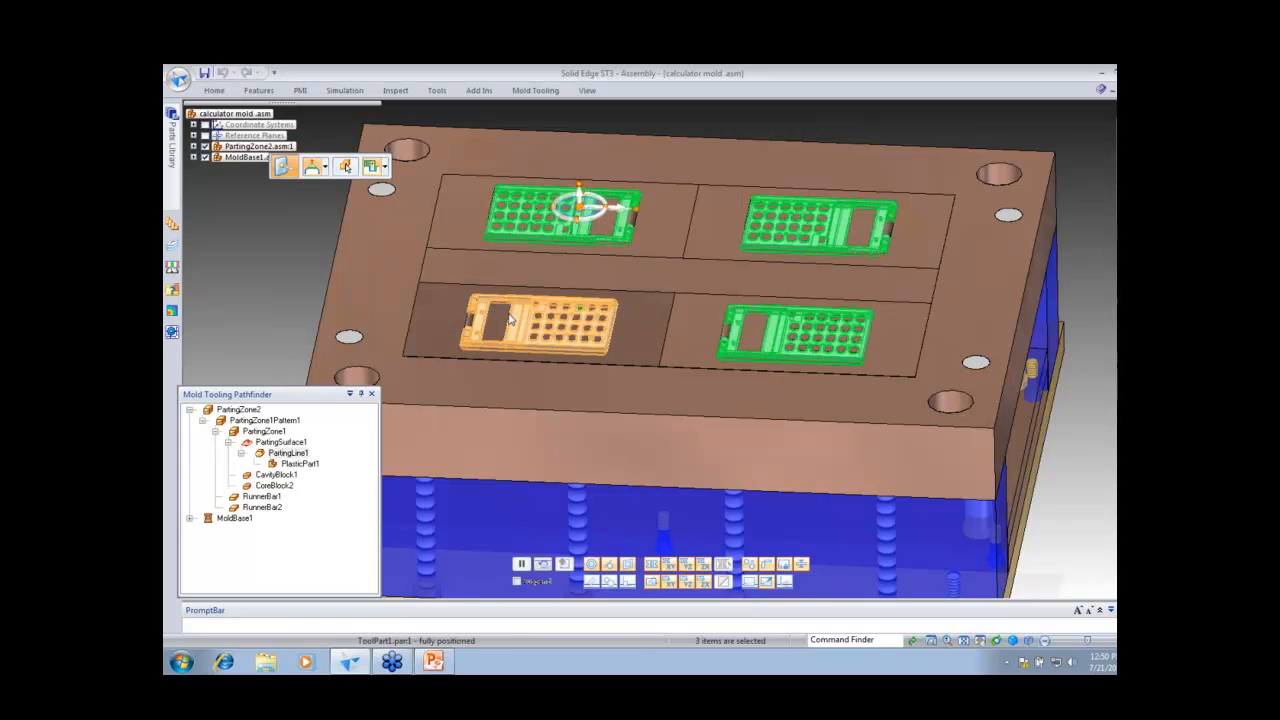
left_click(520, 322, "ctrl")
right_click(245, 248)
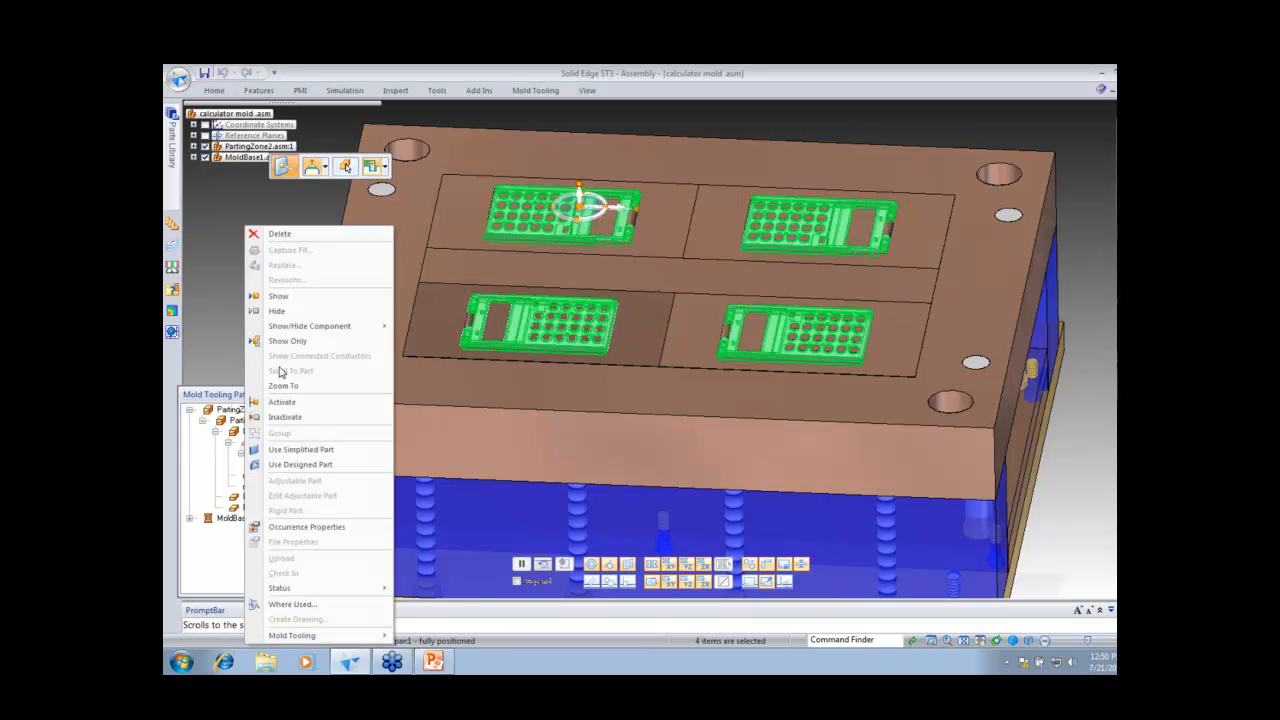
left_click(276, 311)
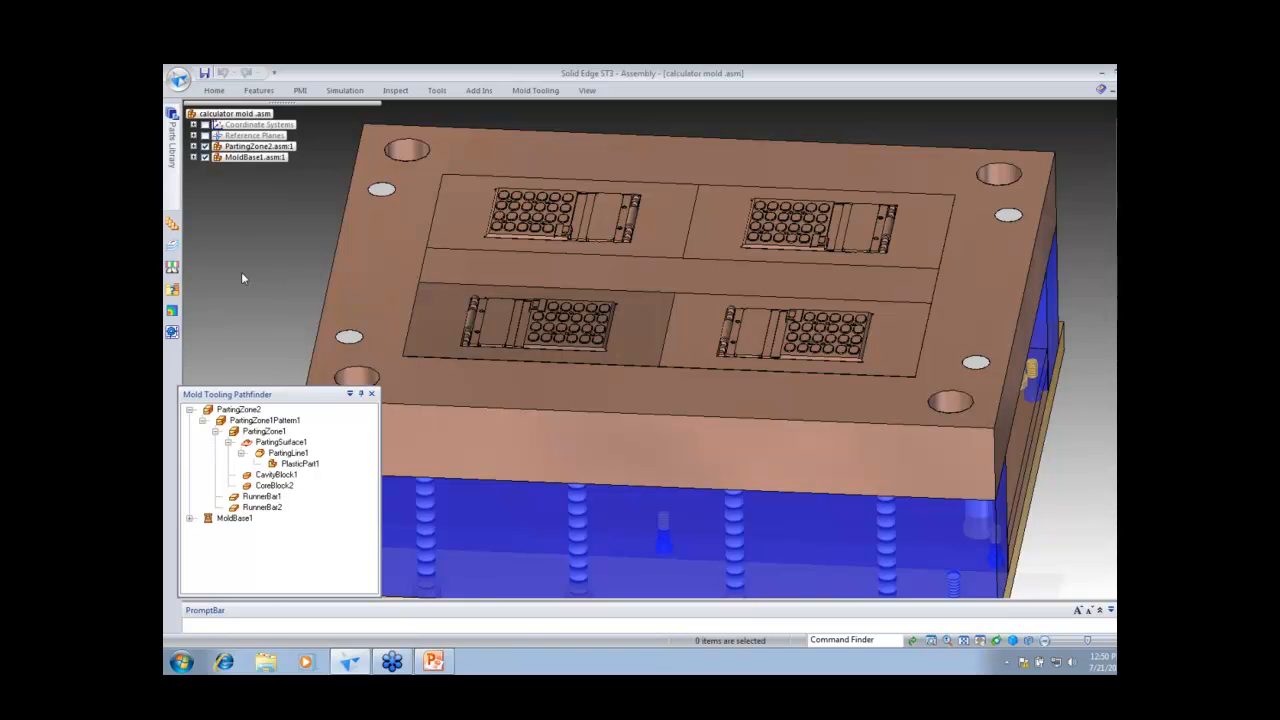
Step: Save the current ejector-half display as a new display configuration named Ejector_SIde
left_click(214, 90)
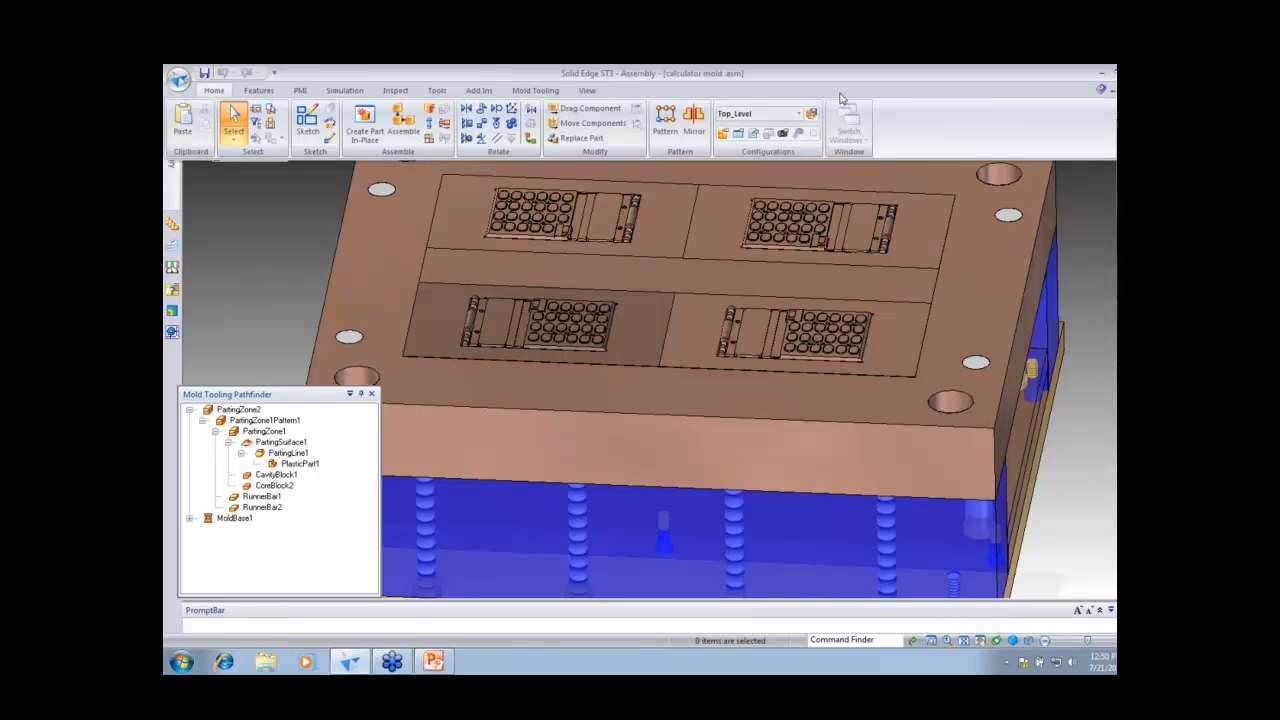
left_click(722, 134)
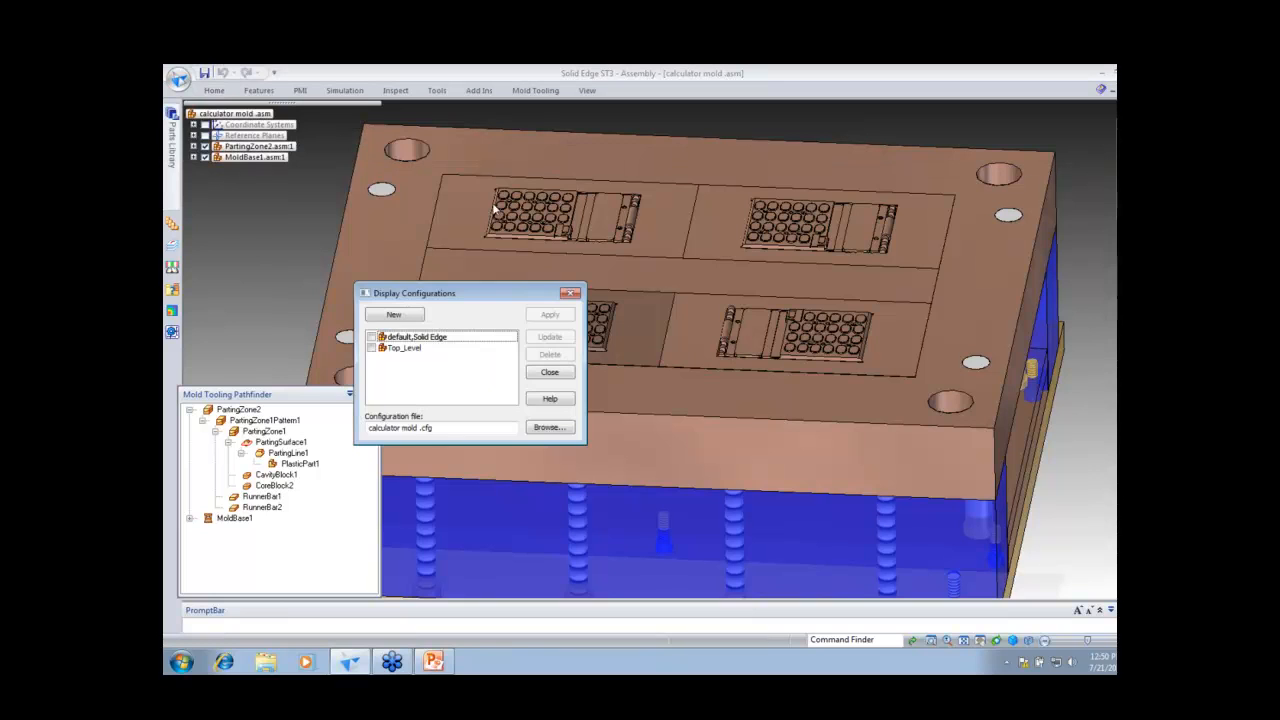
left_click(405, 315)
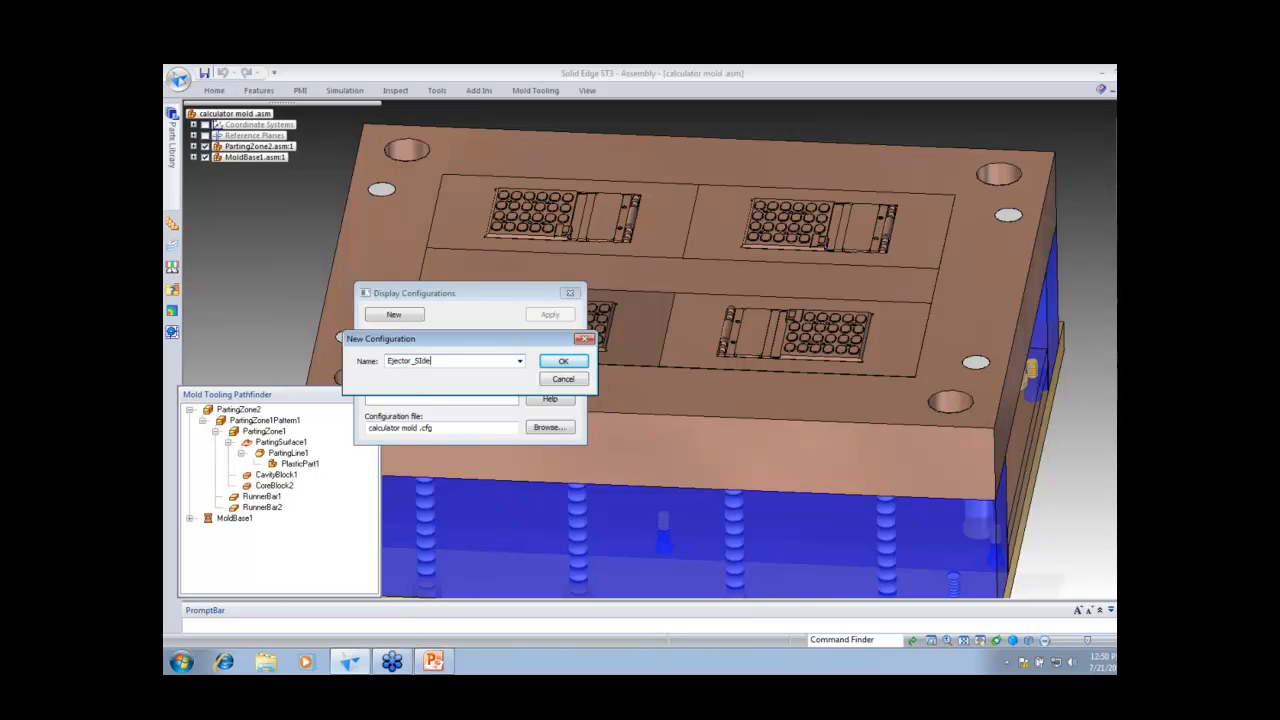
left_click(563, 361)
left_click(570, 293)
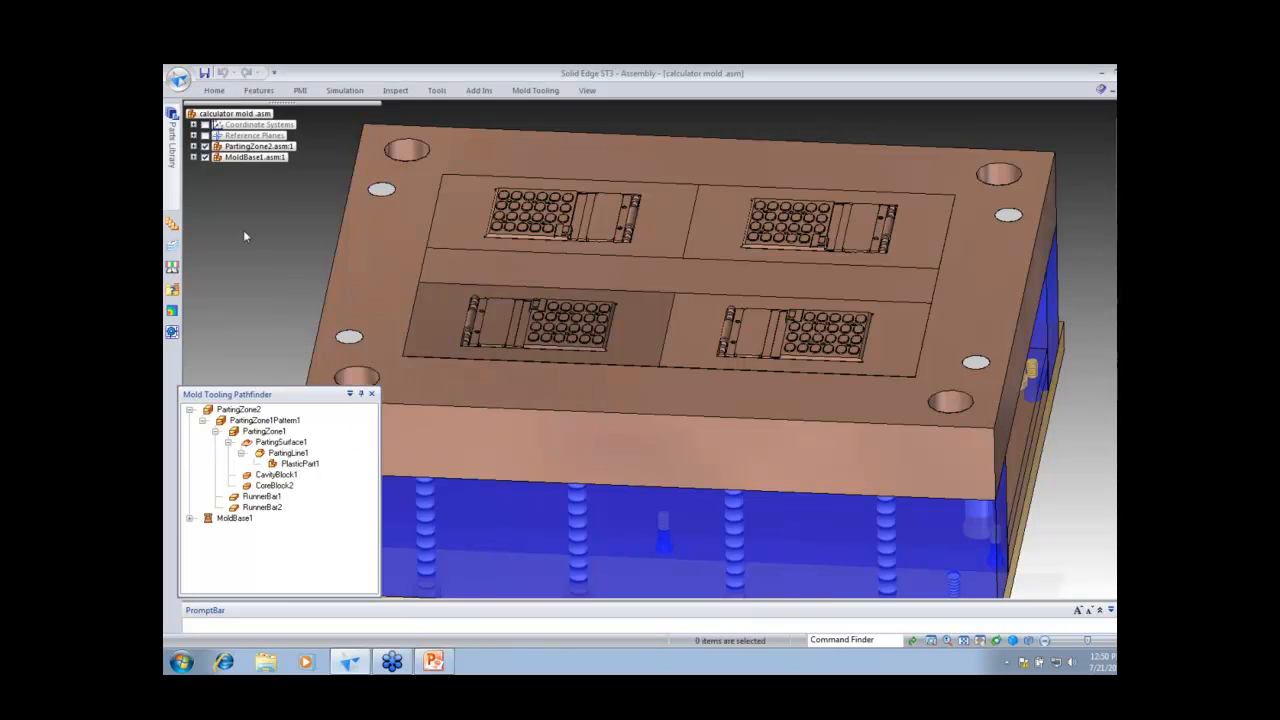
scroll(263, 237, "down", 1)
scroll(265, 237, "up", 1)
left_click(214, 90)
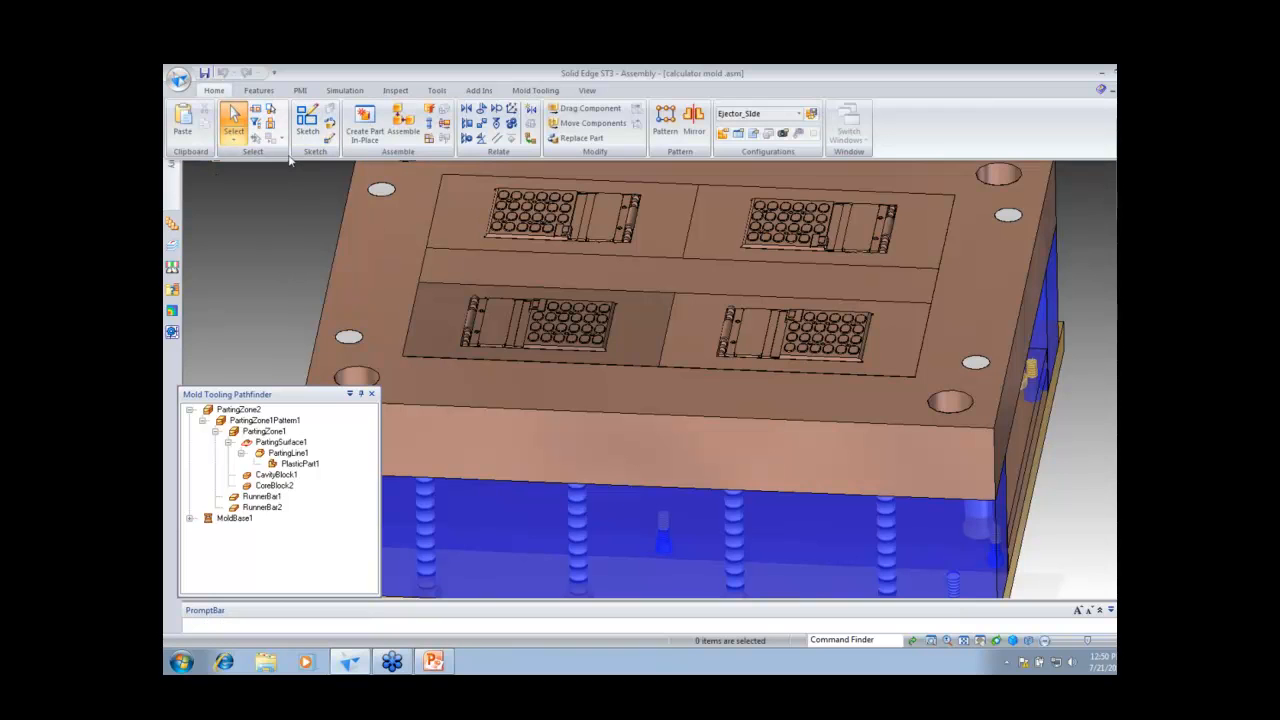
left_click(305, 132)
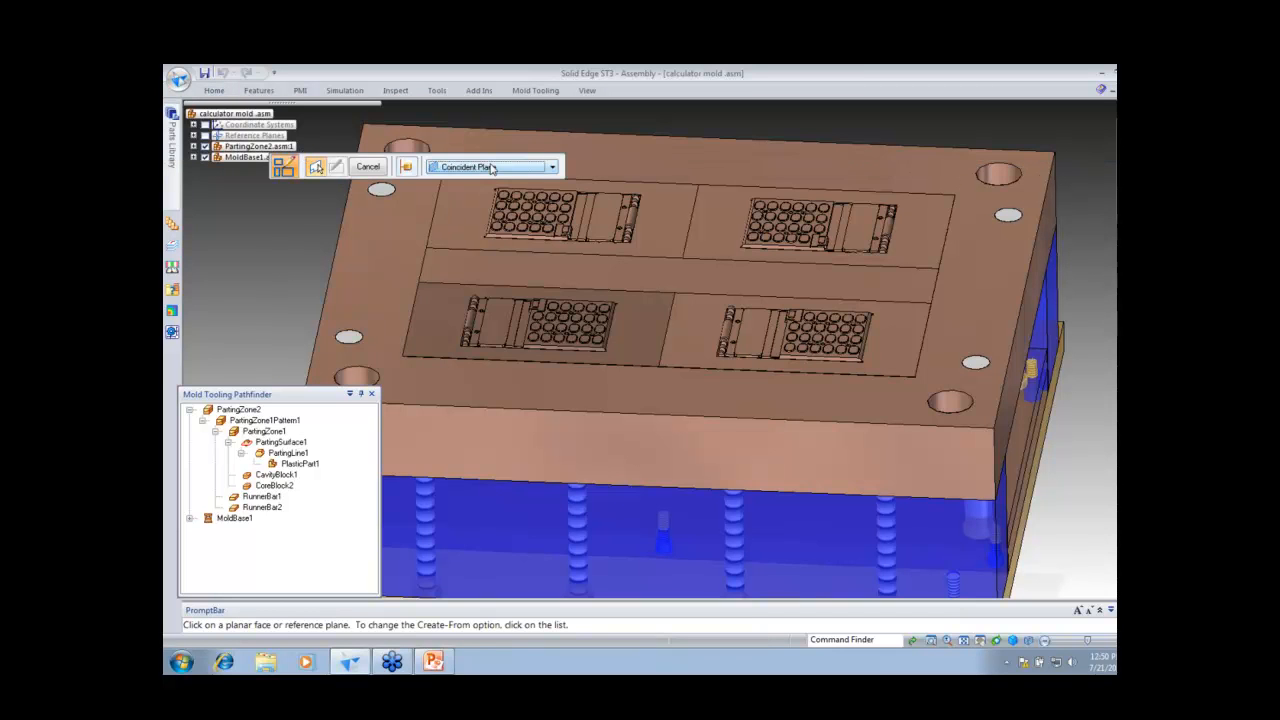
left_click(491, 167)
left_click(482, 190)
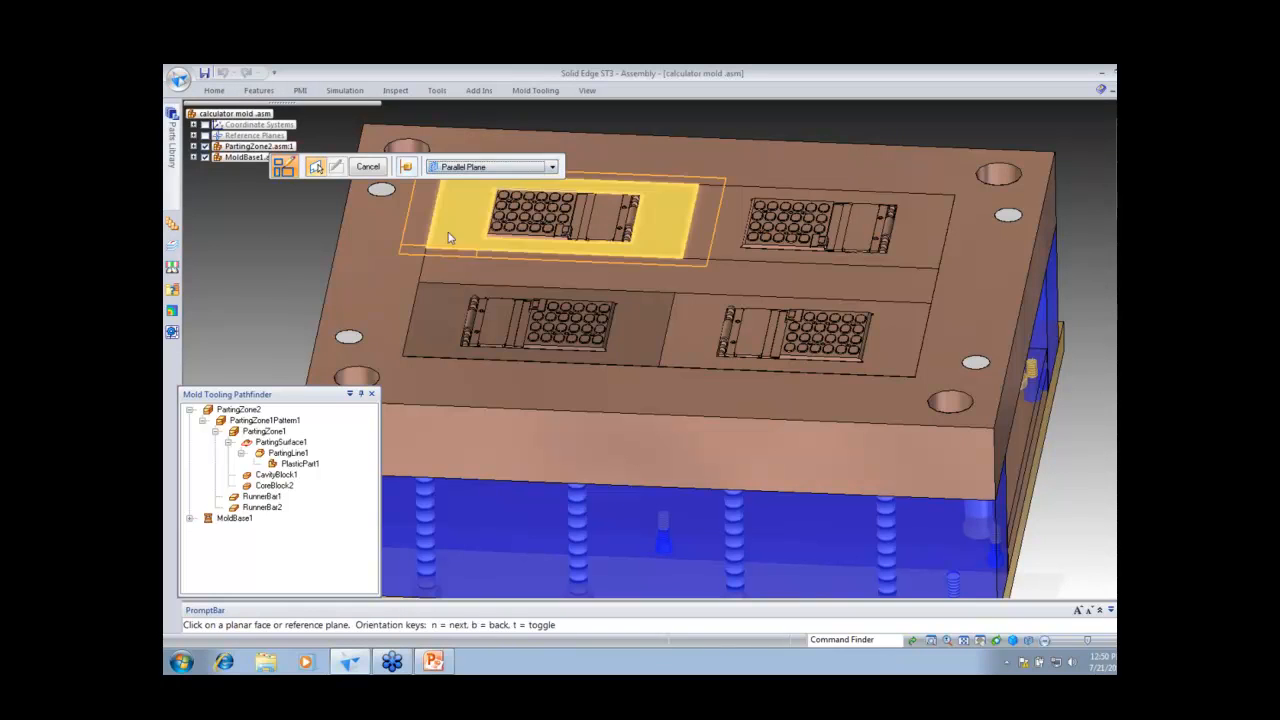
left_click(423, 363)
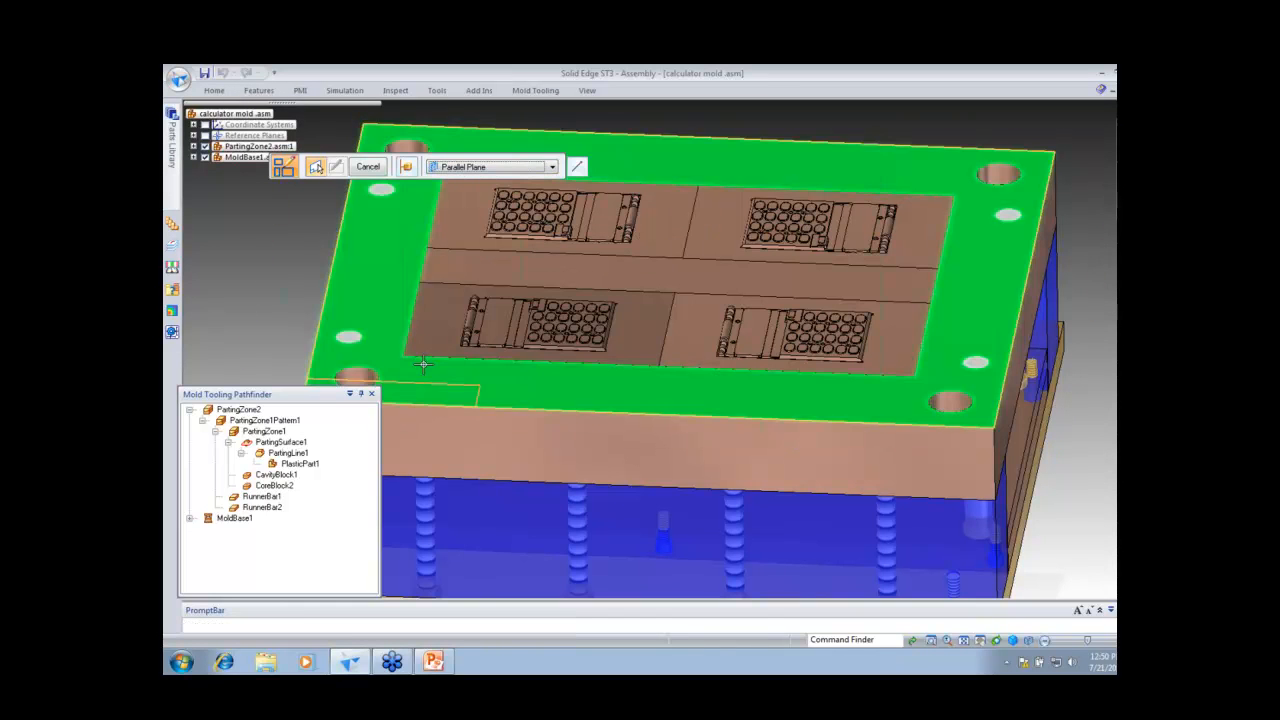
left_click(370, 166)
Step: Start an assembly sketch on a plane parallel to the core plate's top face
left_click(225, 92)
left_click(308, 130)
left_click(452, 168)
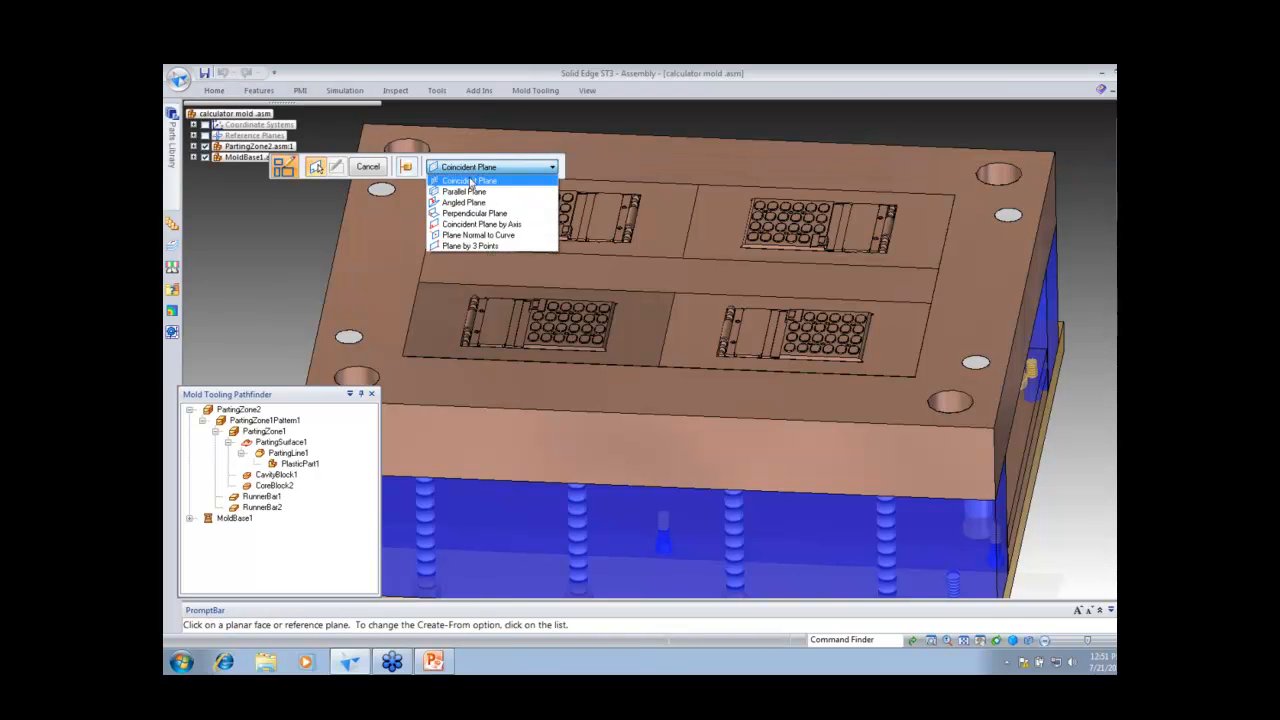
left_click(464, 191)
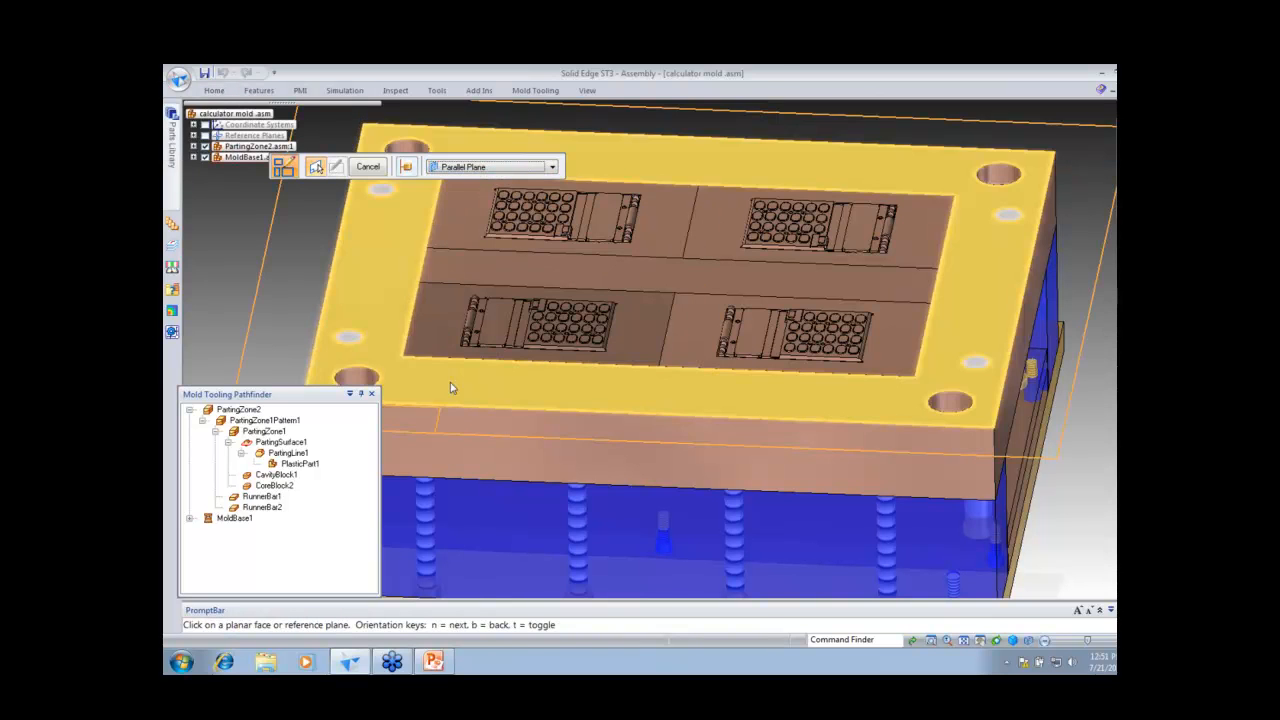
left_click(450, 382)
left_click(249, 226)
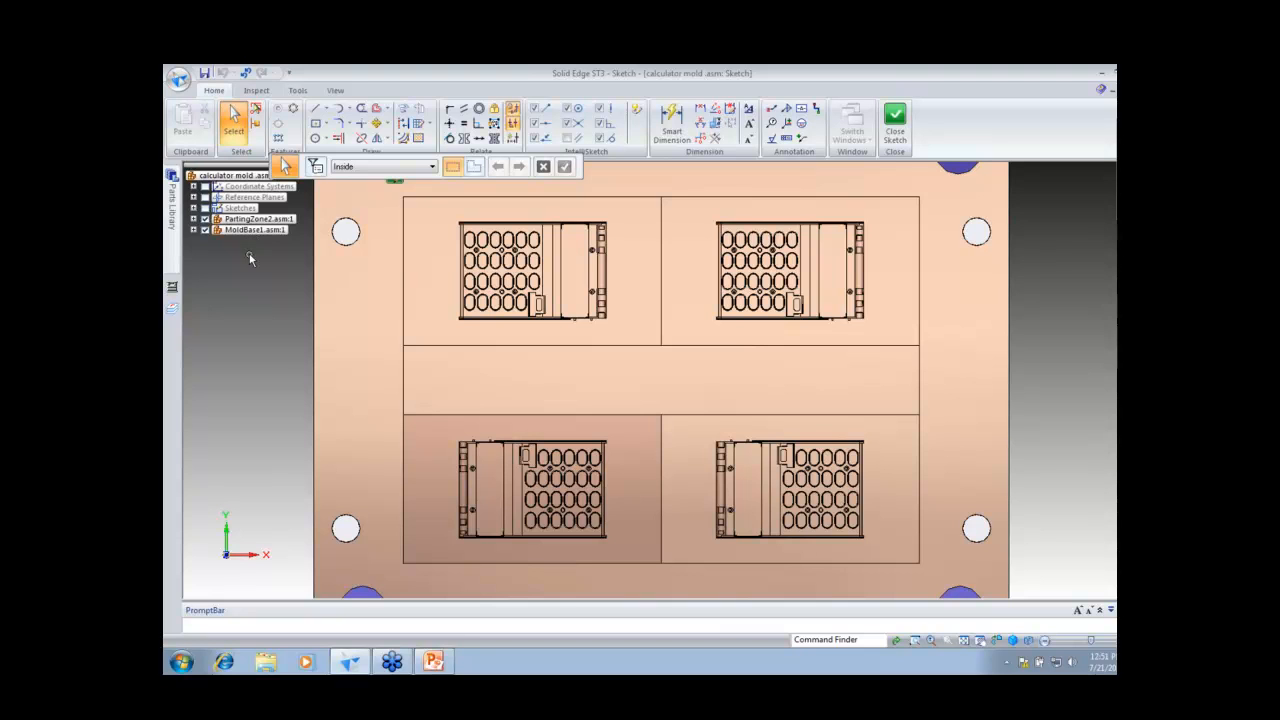
Step: Include the runner bar's two long edges beside the left inserts and the lower-left calculator core's upper edge in the sketch as single wireframe elements
left_click(412, 109)
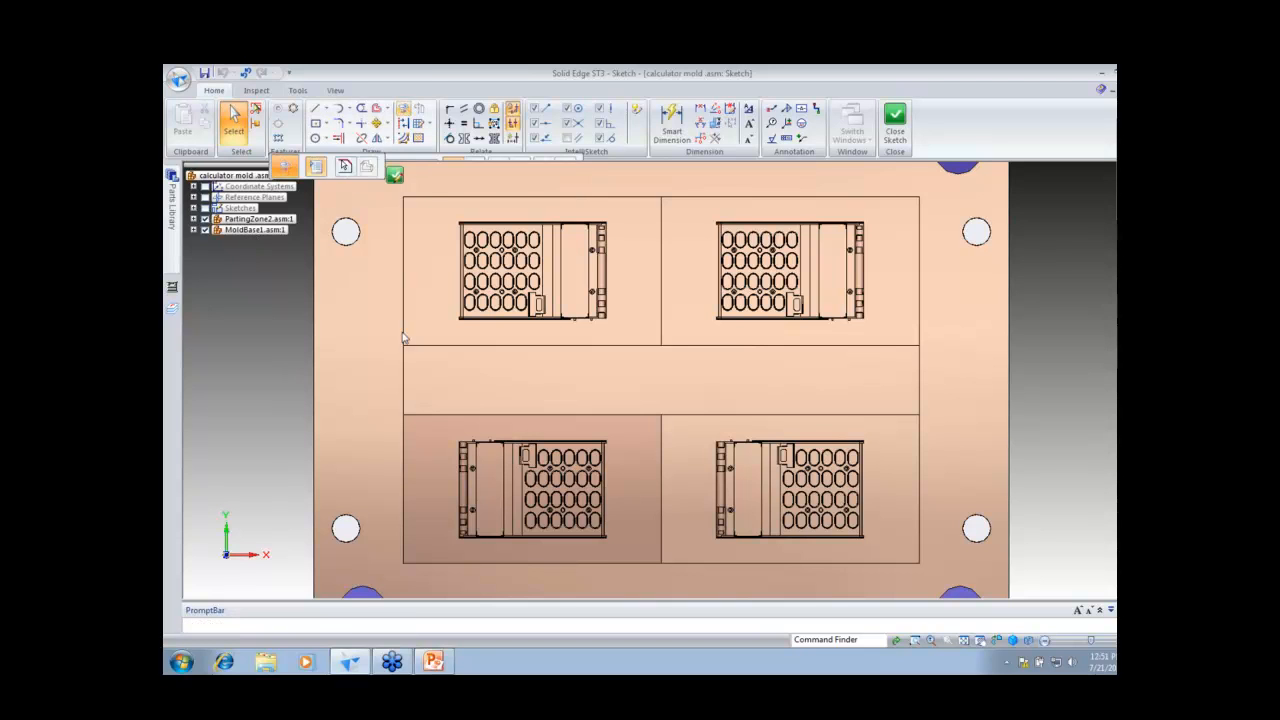
left_click(272, 244)
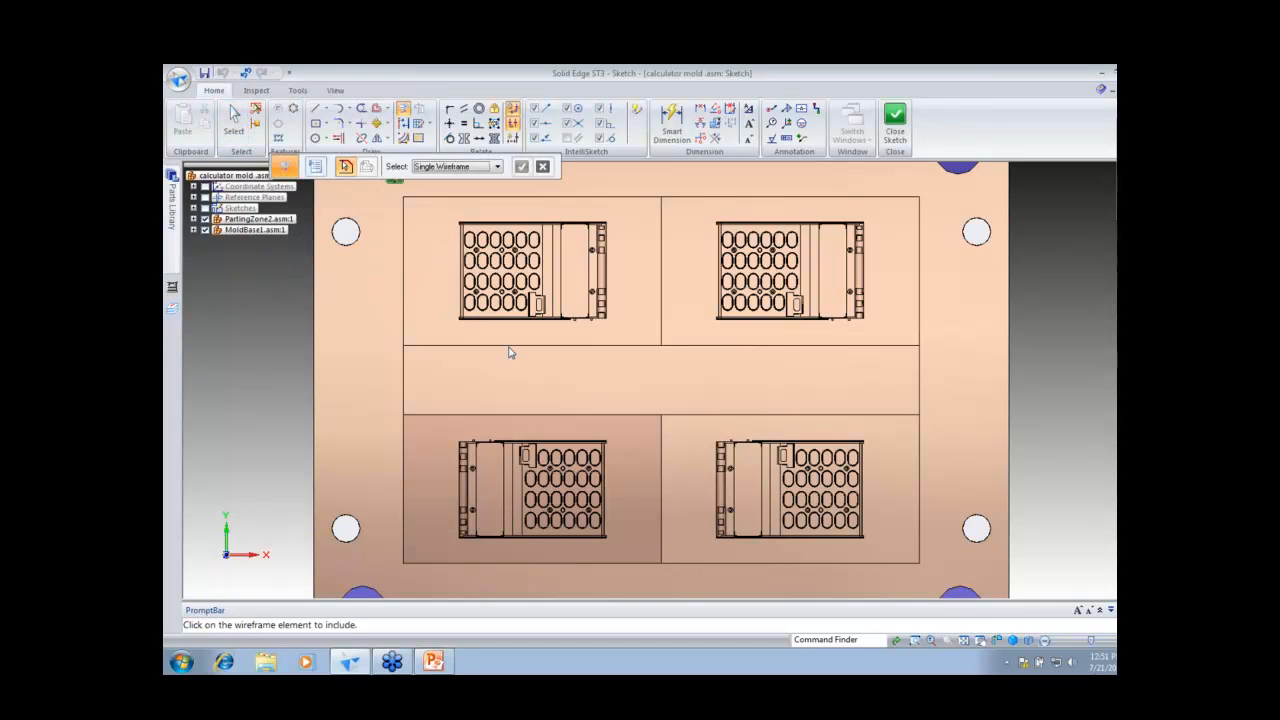
left_click(528, 415)
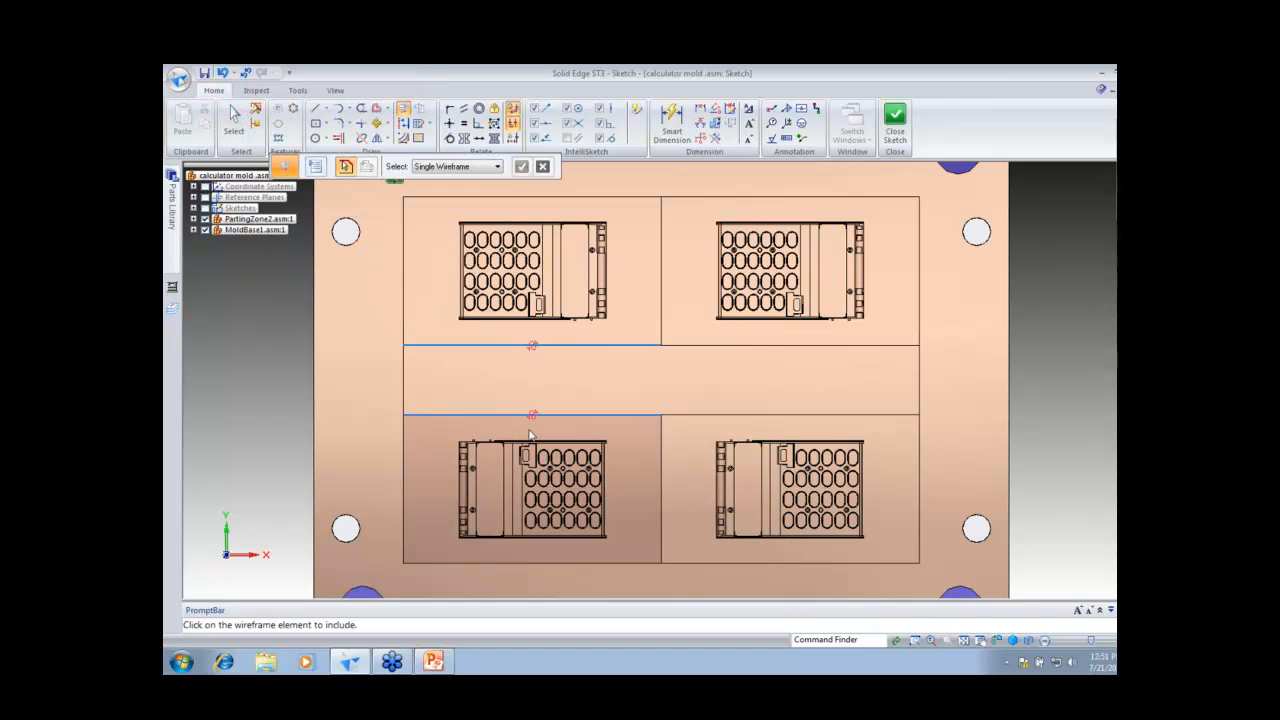
left_click(530, 441)
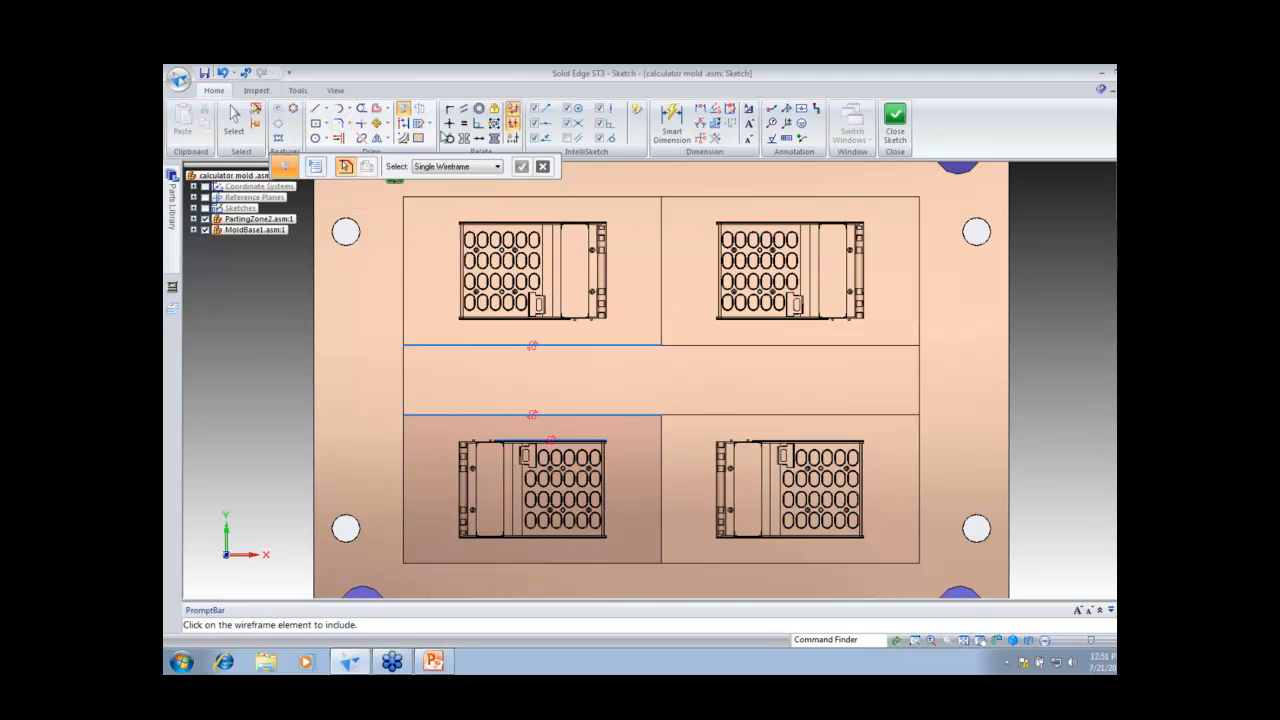
Step: Align the midpoints of the two included runner bar edges vertically with a Horizontal/Vertical relationship
left_click(449, 125)
left_click(531, 345)
left_click(532, 414)
left_click(233, 113)
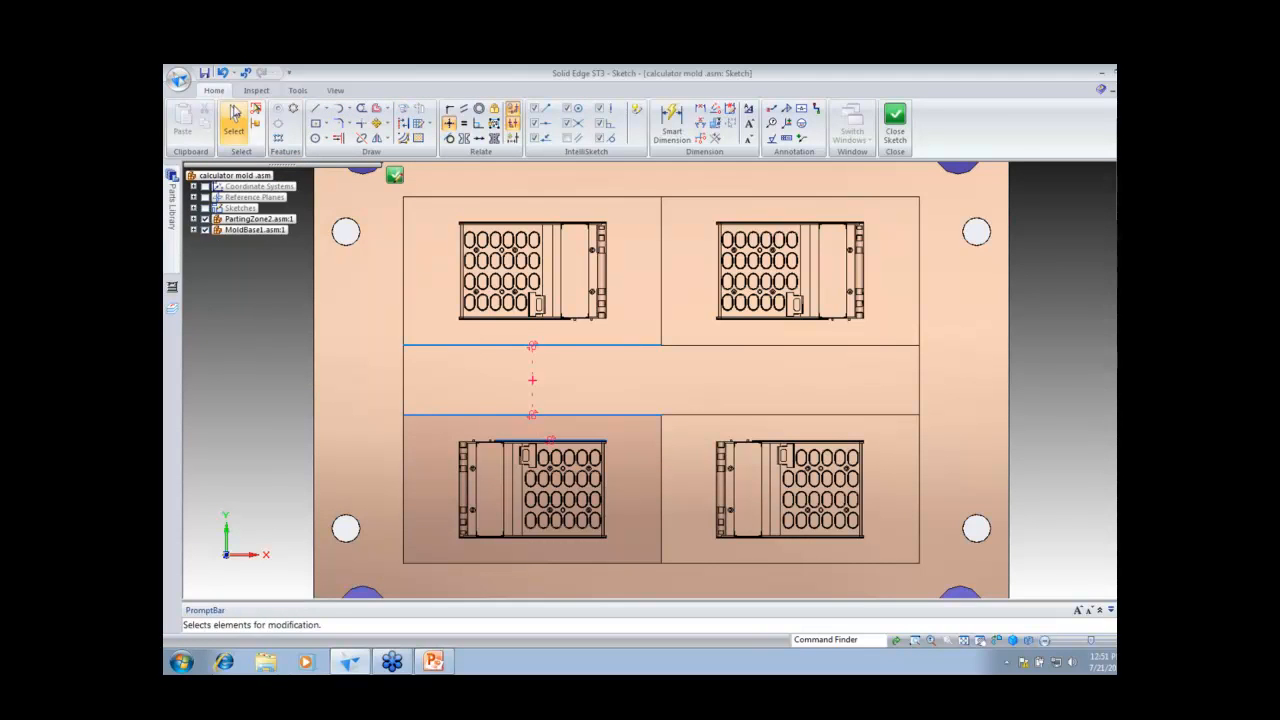
Step: Display the assembly's three base reference planes, Top (xy), Right (yz) and Front (xz)
left_click(194, 197)
left_click(218, 208)
left_click(218, 219)
left_click(218, 230)
Step: Draw a horizontal runner line midway between the two included edges and a vertical line joining the edges' midpoints
left_click(316, 108)
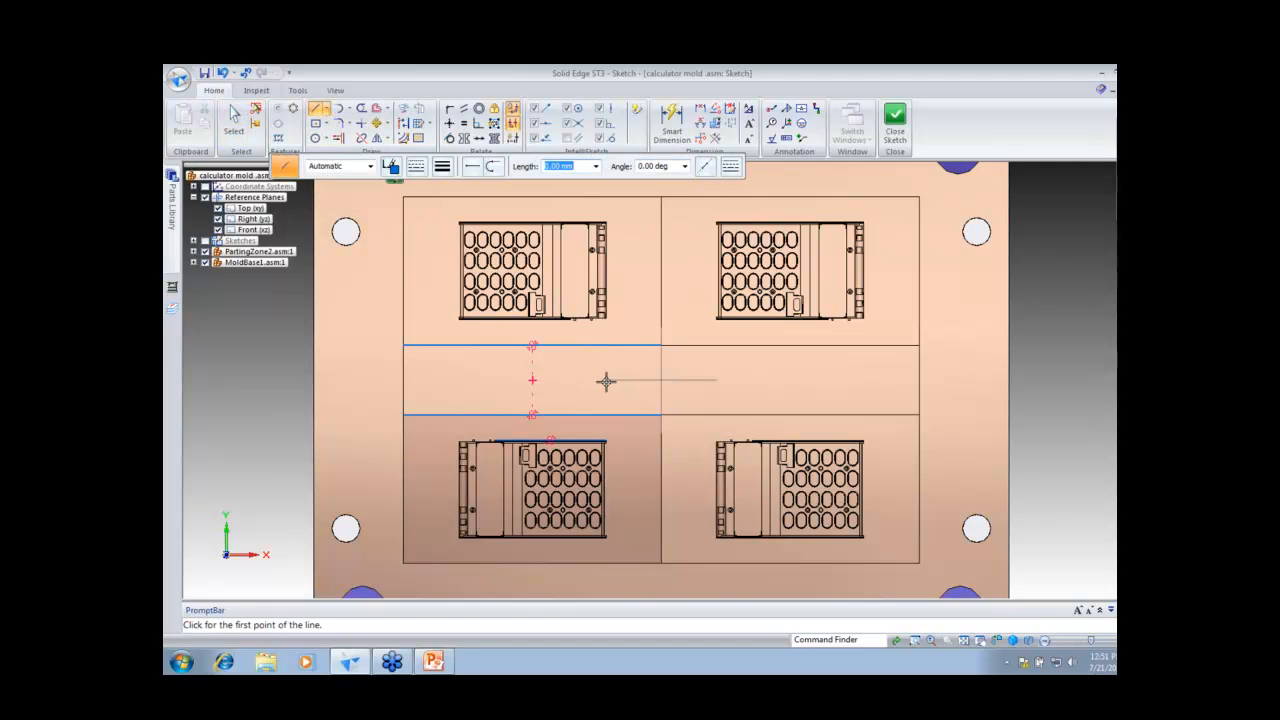
left_click(490, 379)
left_click(769, 379)
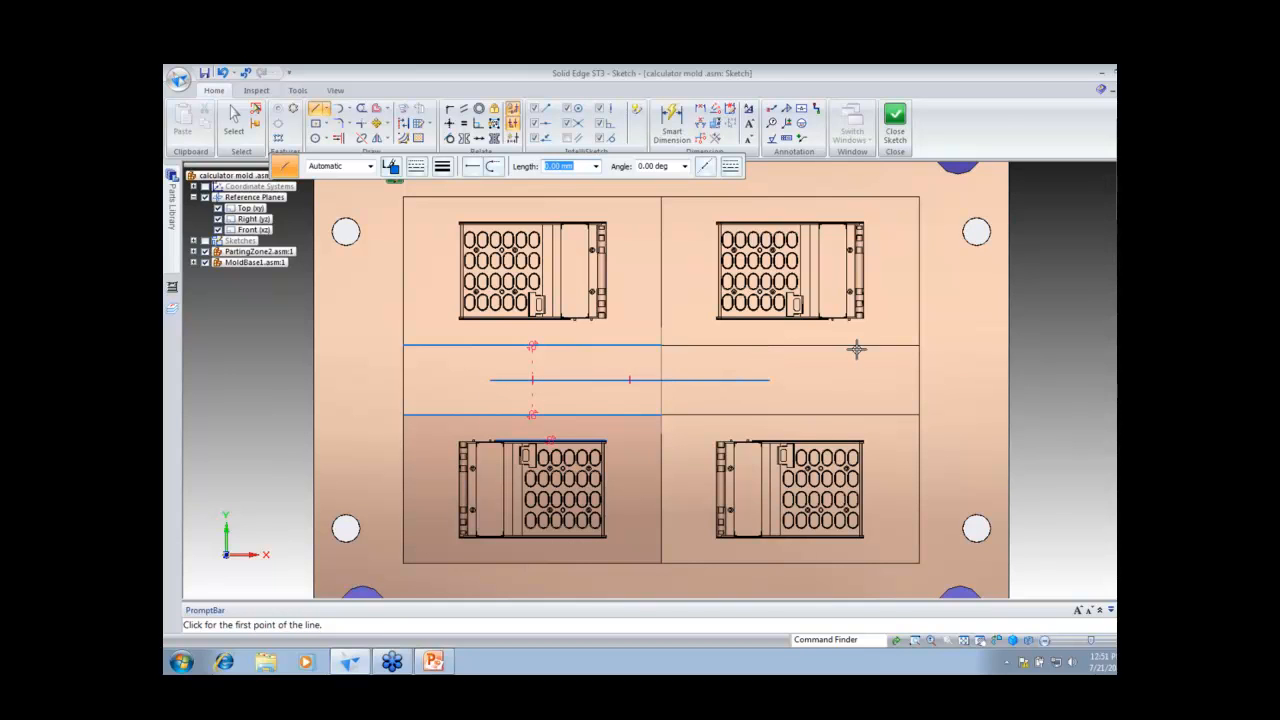
left_click(533, 346)
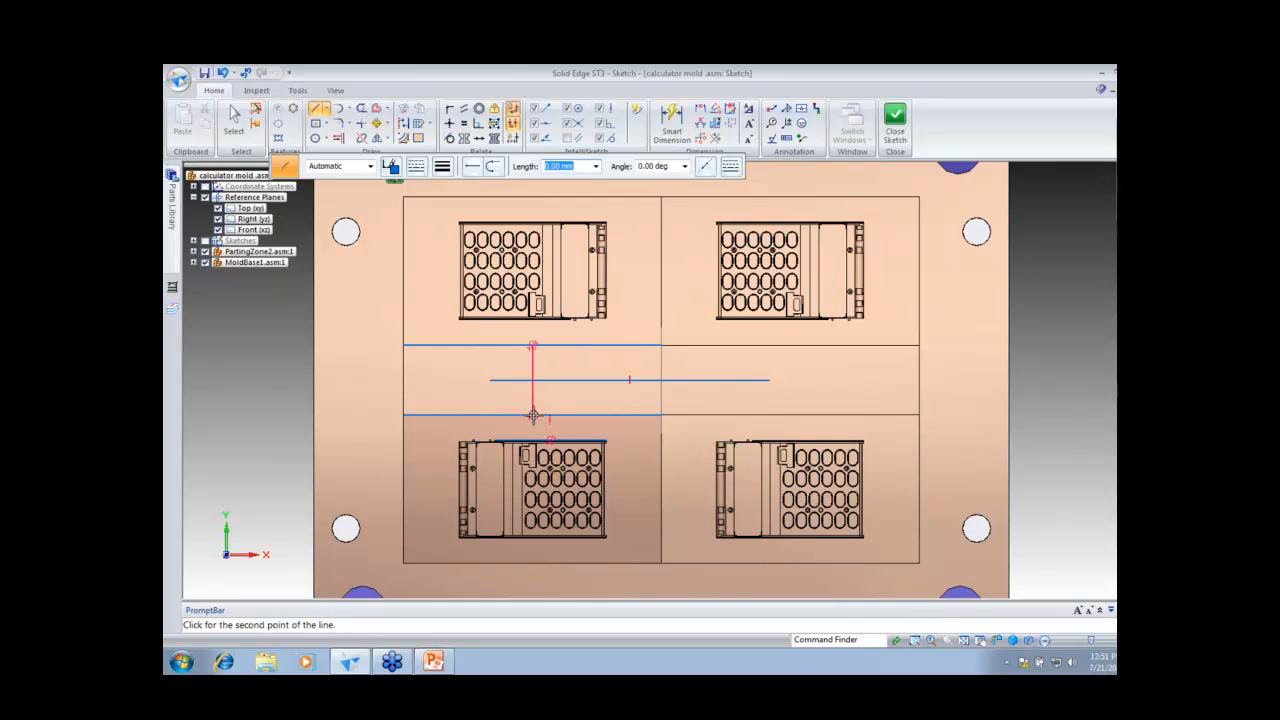
left_click(520, 405)
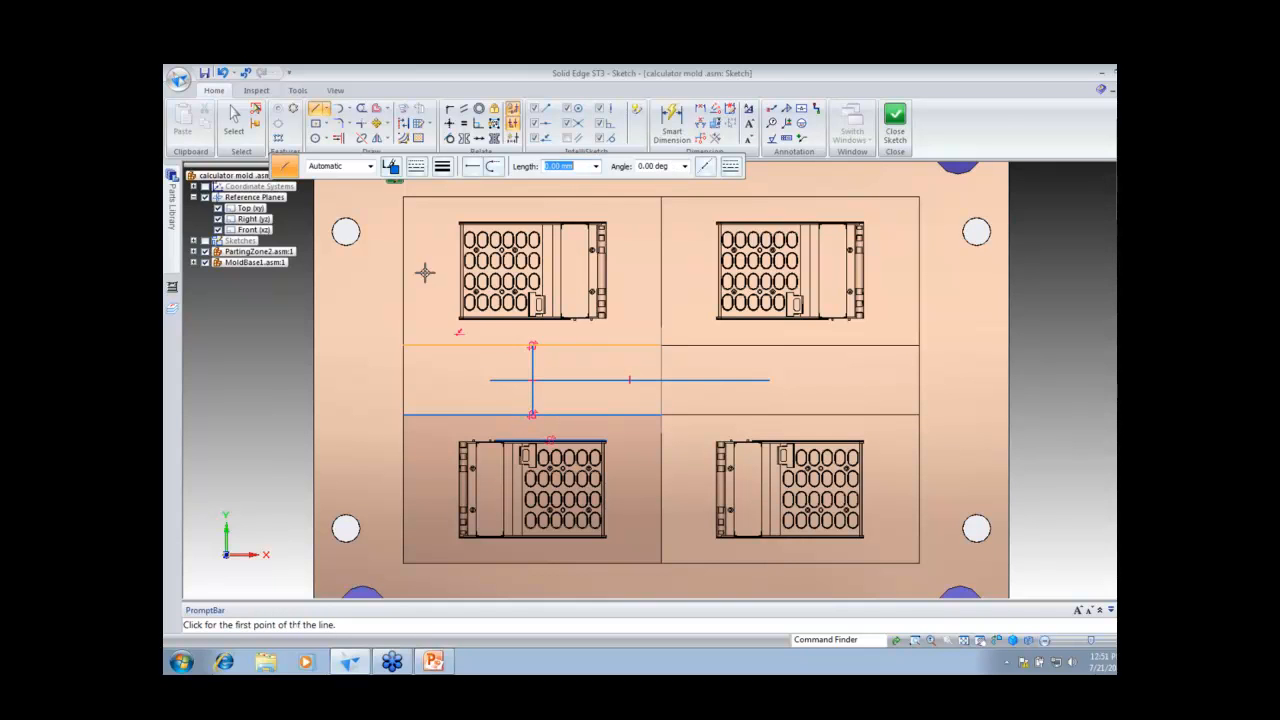
Step: Draw a branch from the intersection of both lines at -135 degrees, continuing vertically down to just short of the lower-left calculator core
left_click(531, 380)
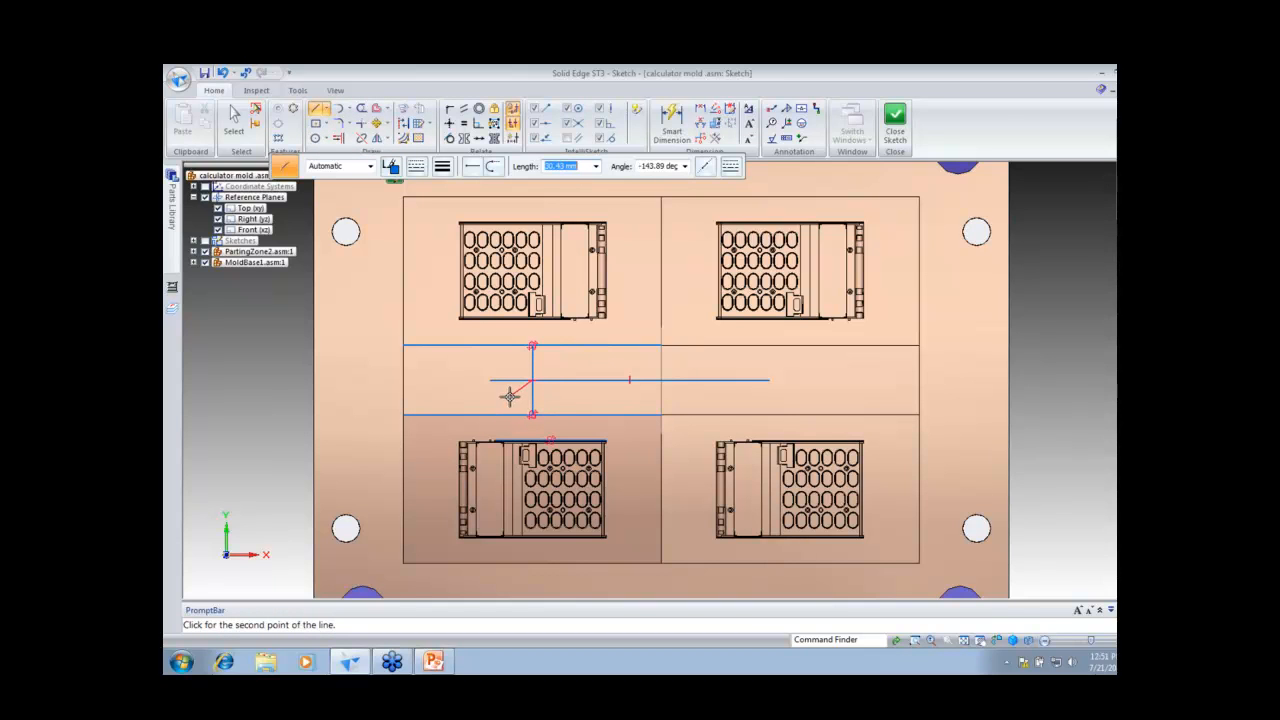
key("Tab")
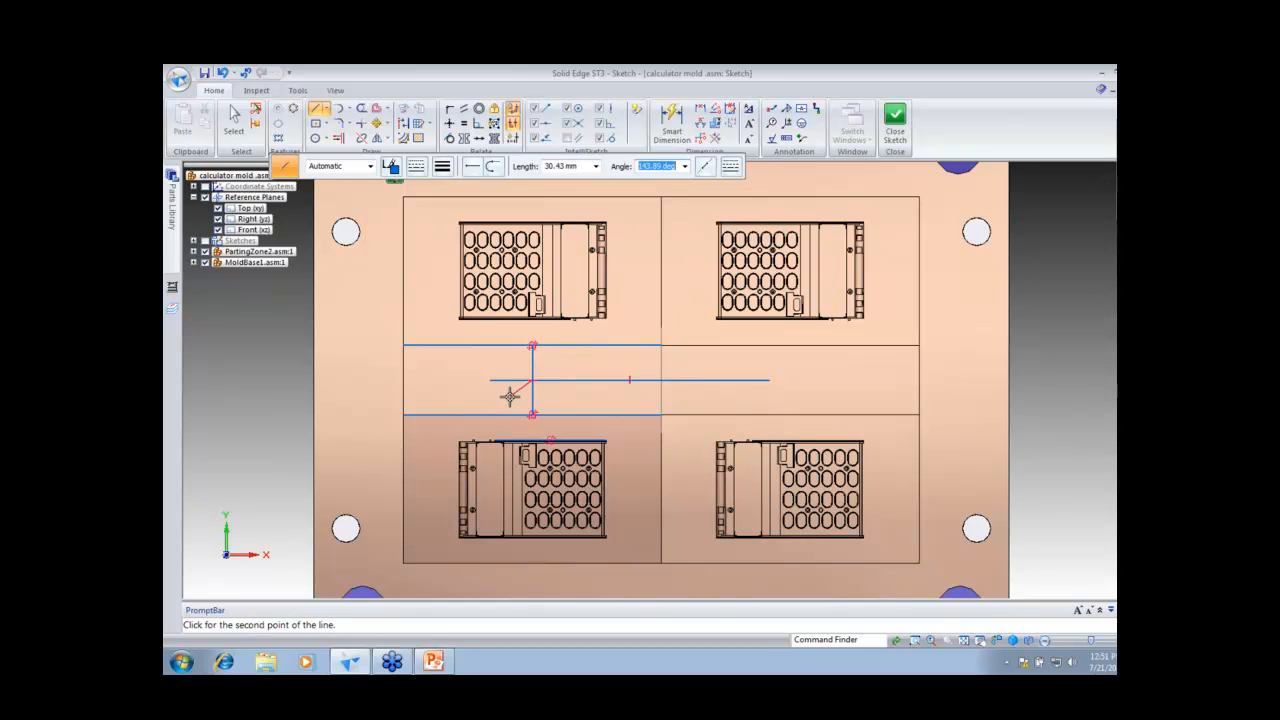
type("-135")
key("Return")
left_click(510, 398)
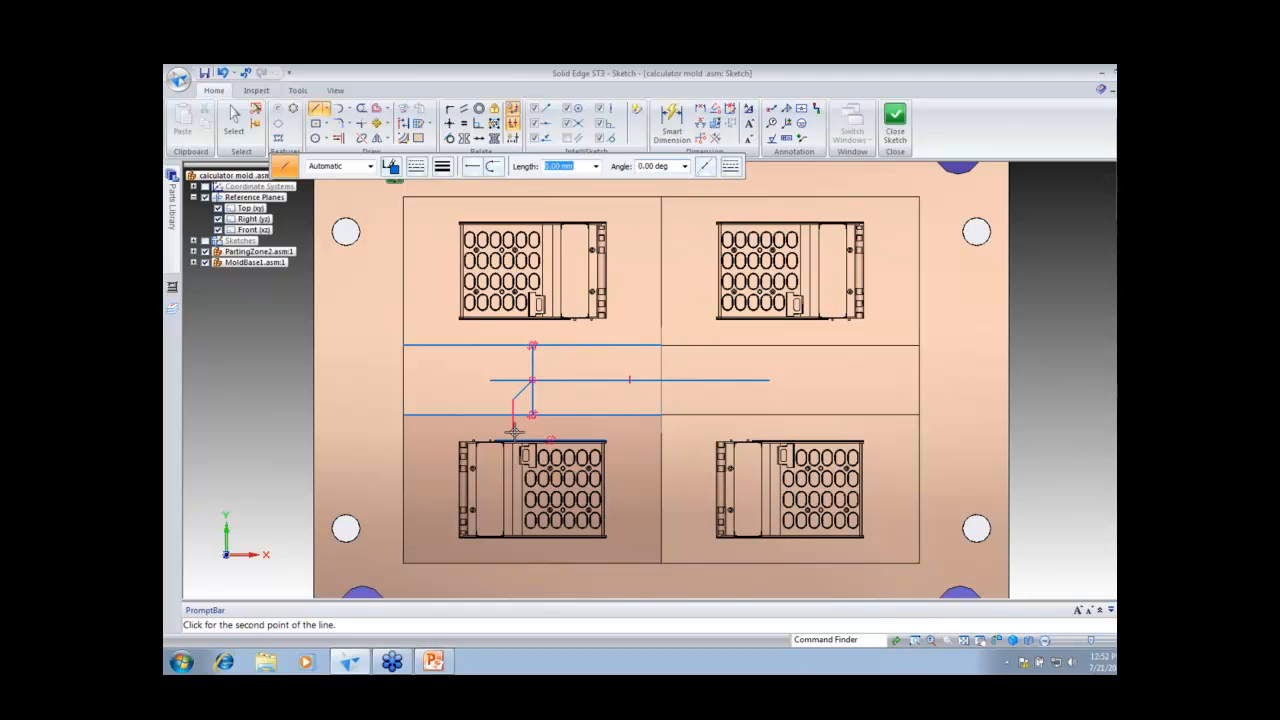
key("Escape")
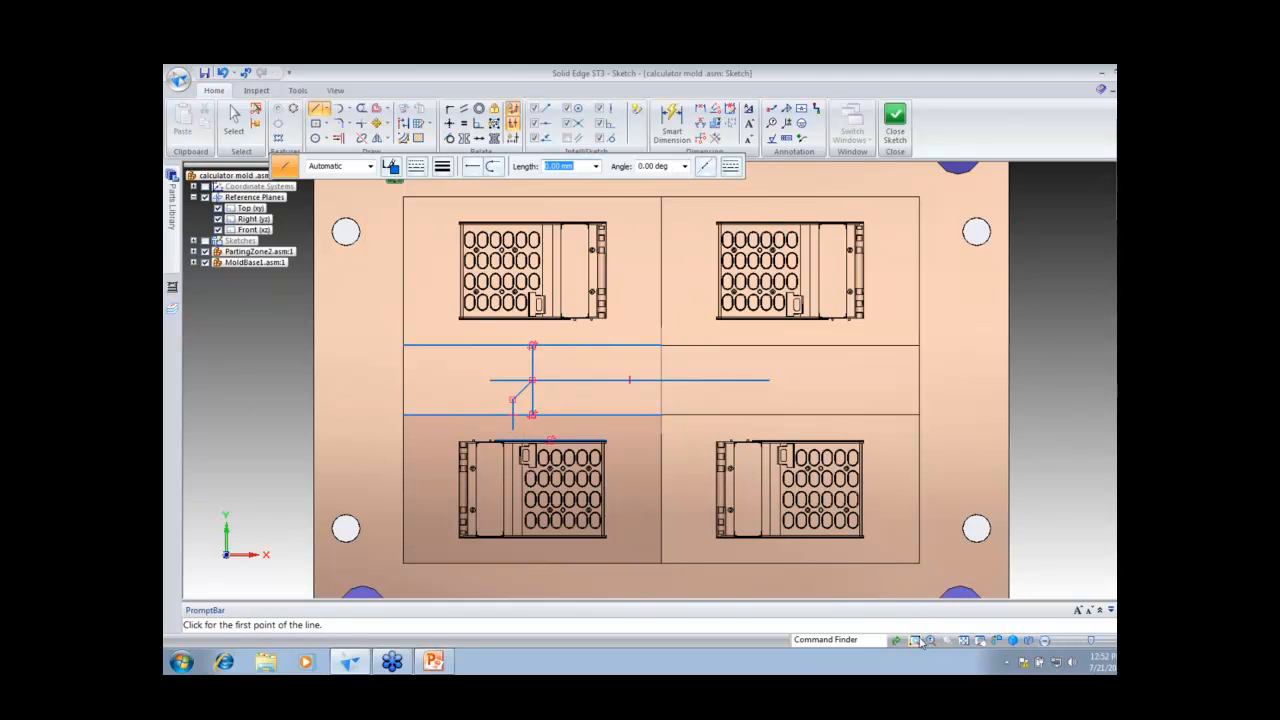
key("Escape")
Step: Dimension the gap between the branch's lower end and the included calculator core edge as 5 mm
left_click_drag(377, 317, 822, 452)
key("l")
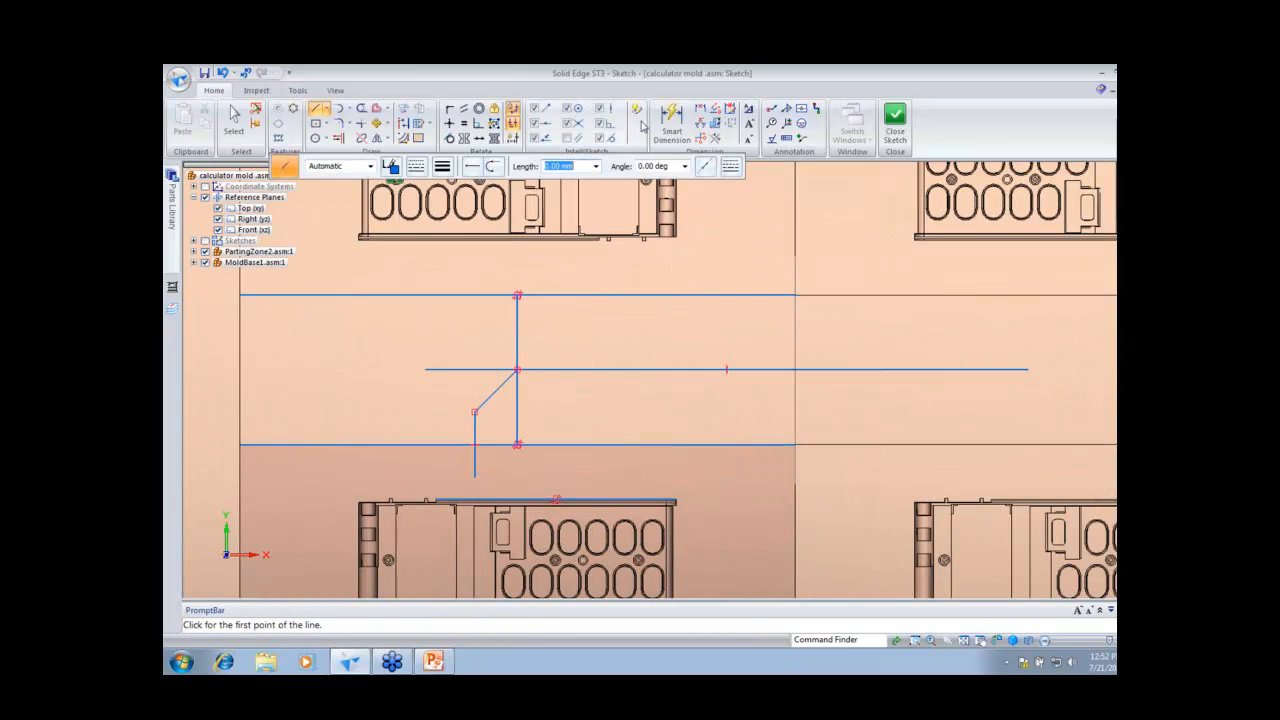
left_click(699, 108)
left_click(476, 476)
left_click(480, 500)
left_click(483, 490)
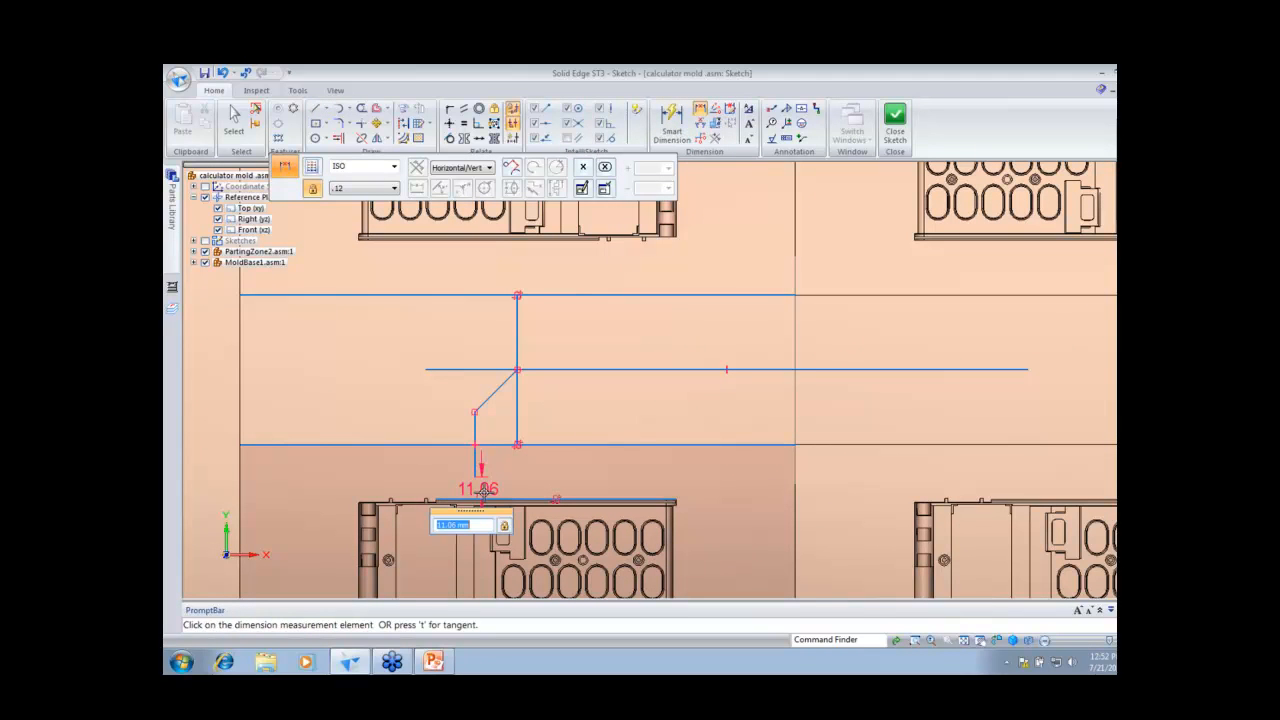
type("5")
key("Return")
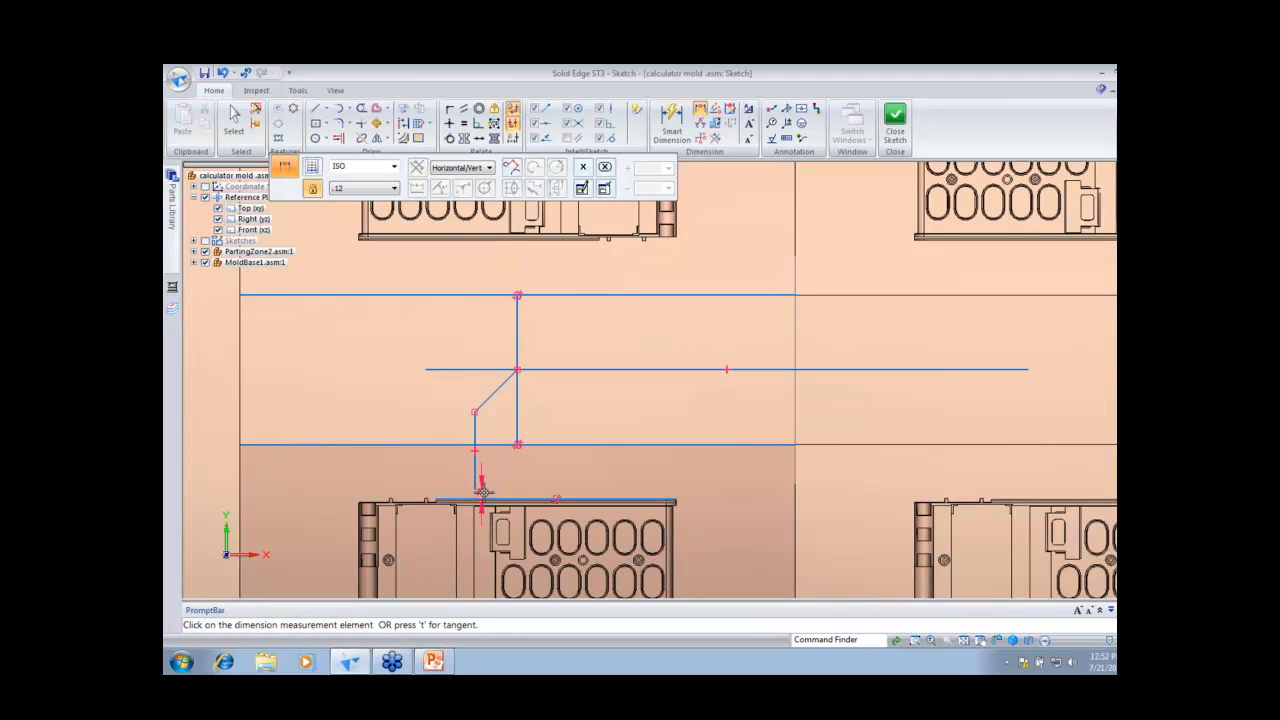
Step: Dimension the vertical distance from the horizontal runner line to the branch's bend point as 30 mm
left_click(591, 370)
left_click(612, 391)
type("30")
key("Return")
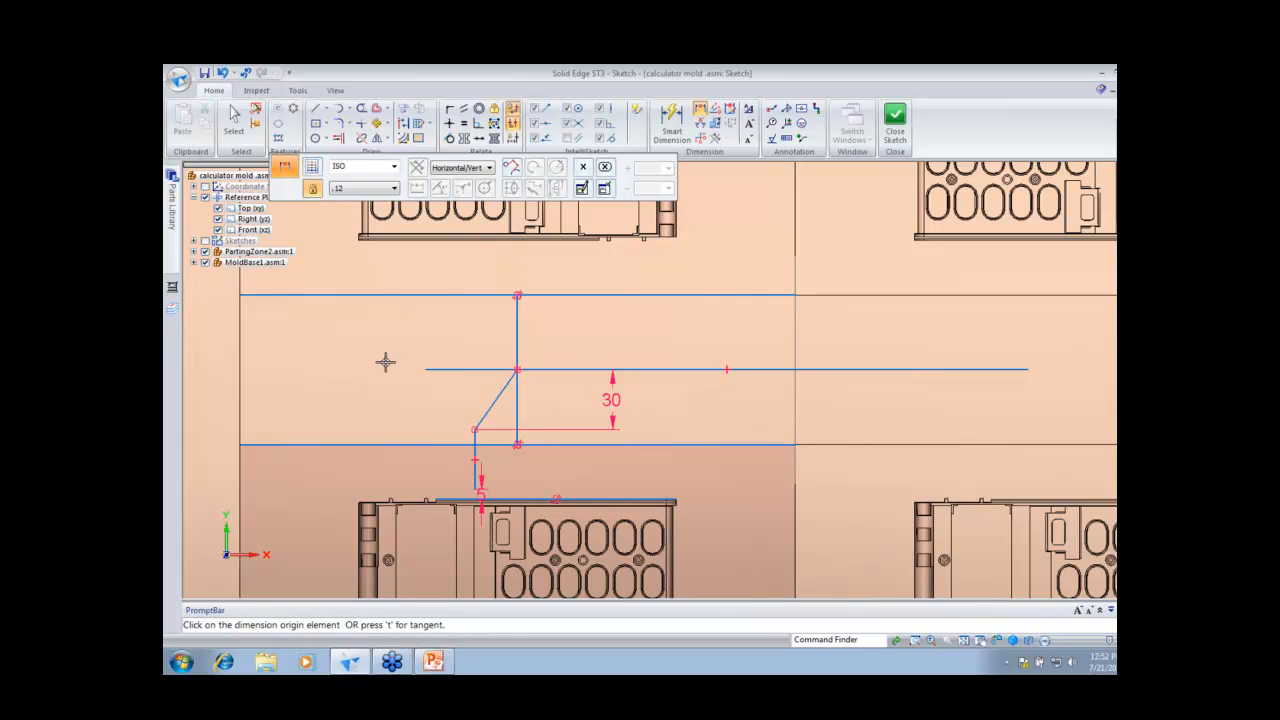
Step: Dimension the overhang of the horizontal runner line's left end past the vertical midpoint line as 25 mm
left_click(428, 368)
left_click(516, 334)
left_click(479, 338)
type("25")
key("Return")
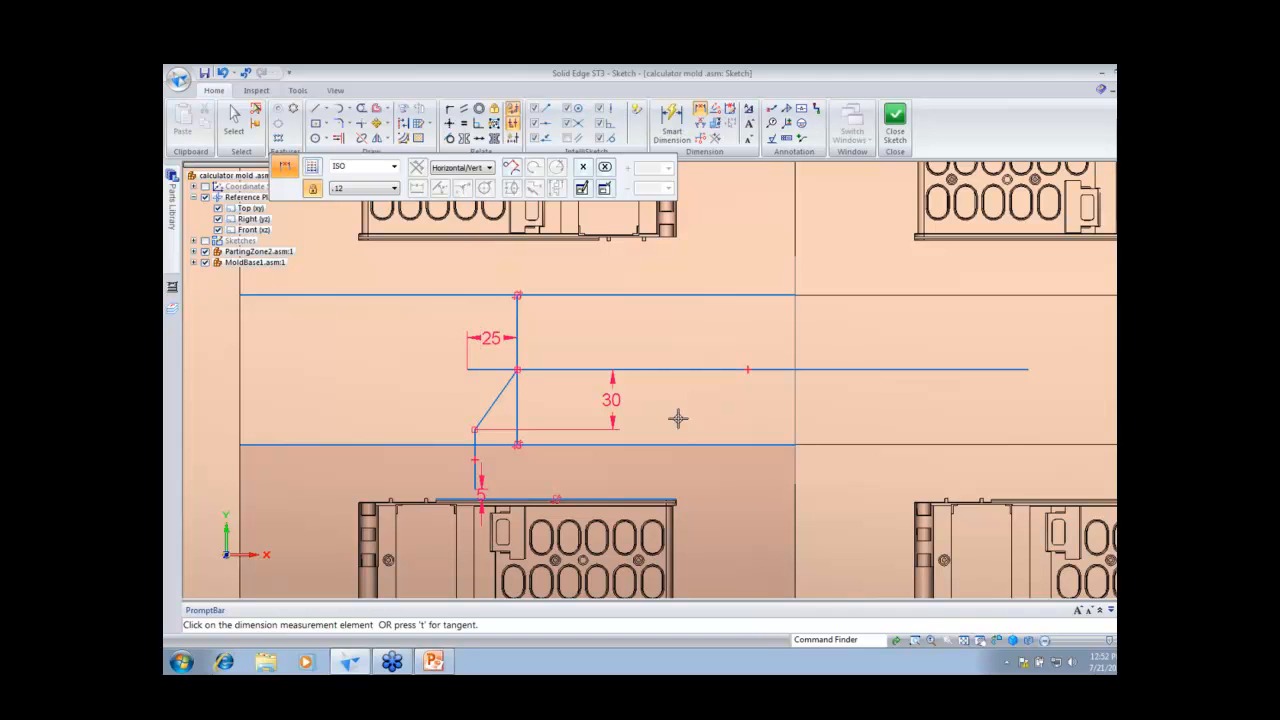
key("Escape")
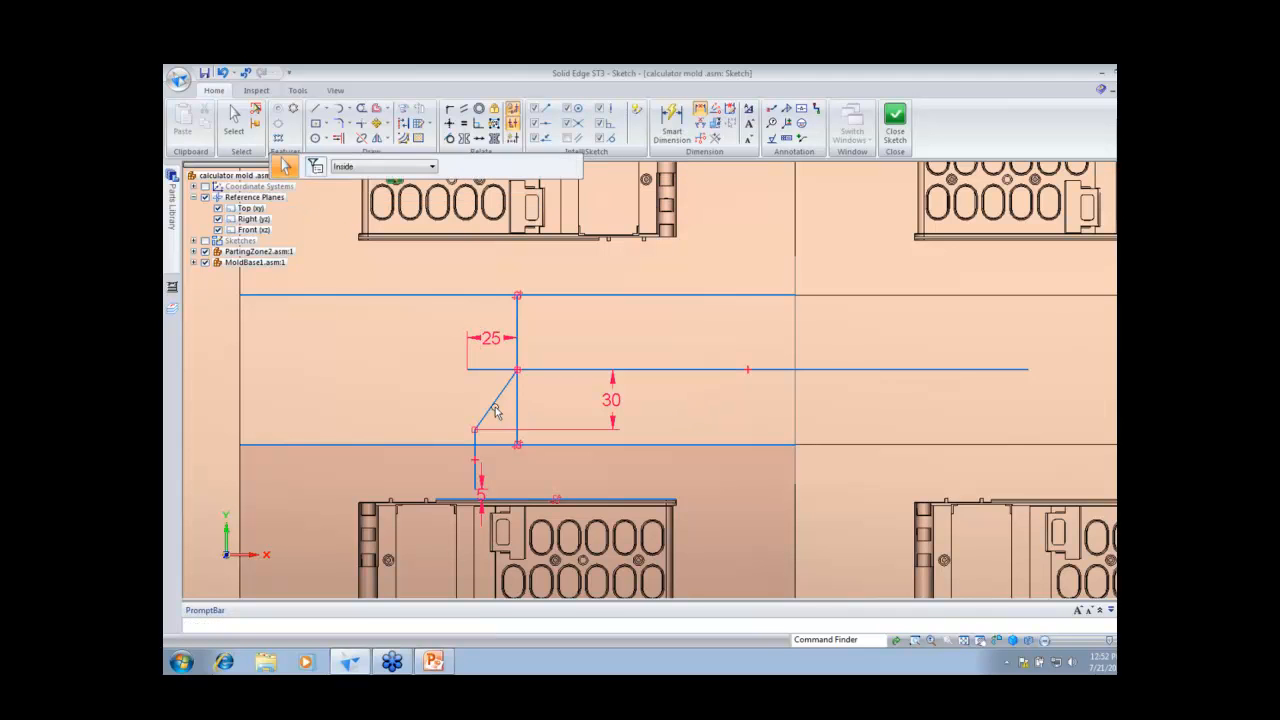
Step: Rotate a copy of the angled and vertical branch lines by 180 degrees about their intersection with the runner line
left_click(492, 407)
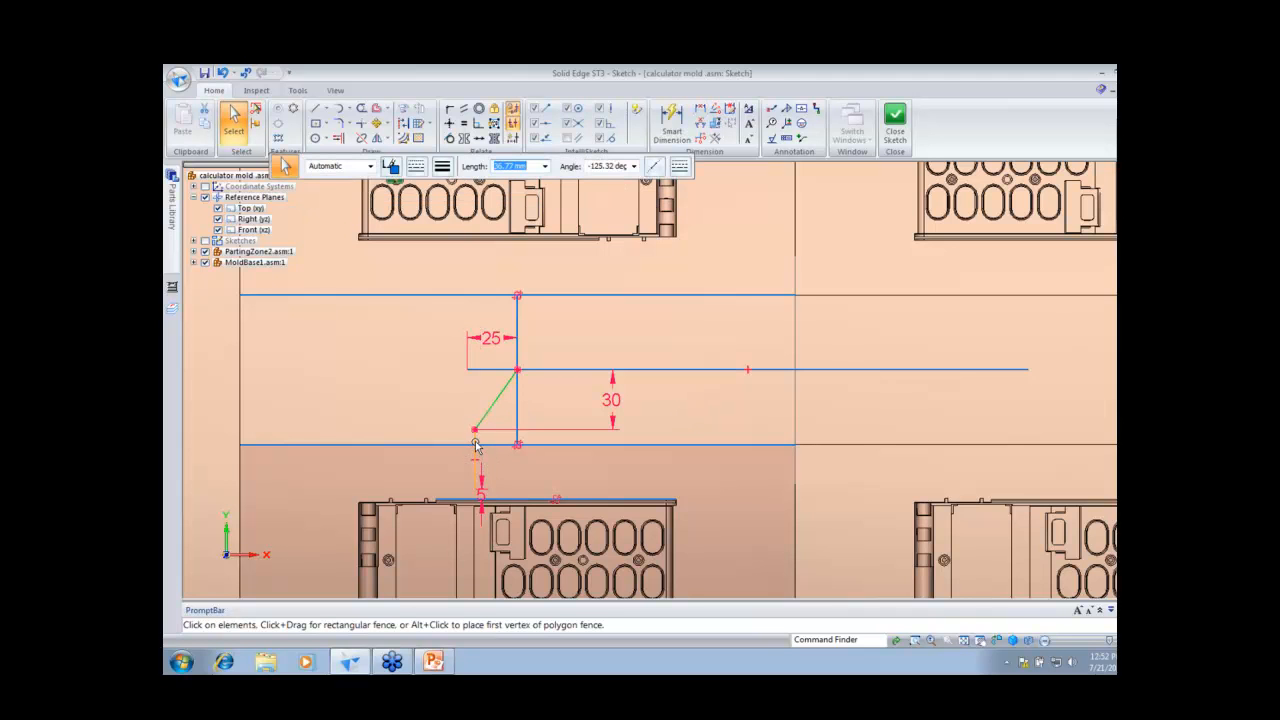
left_click(475, 458, "ctrl")
left_click(386, 123)
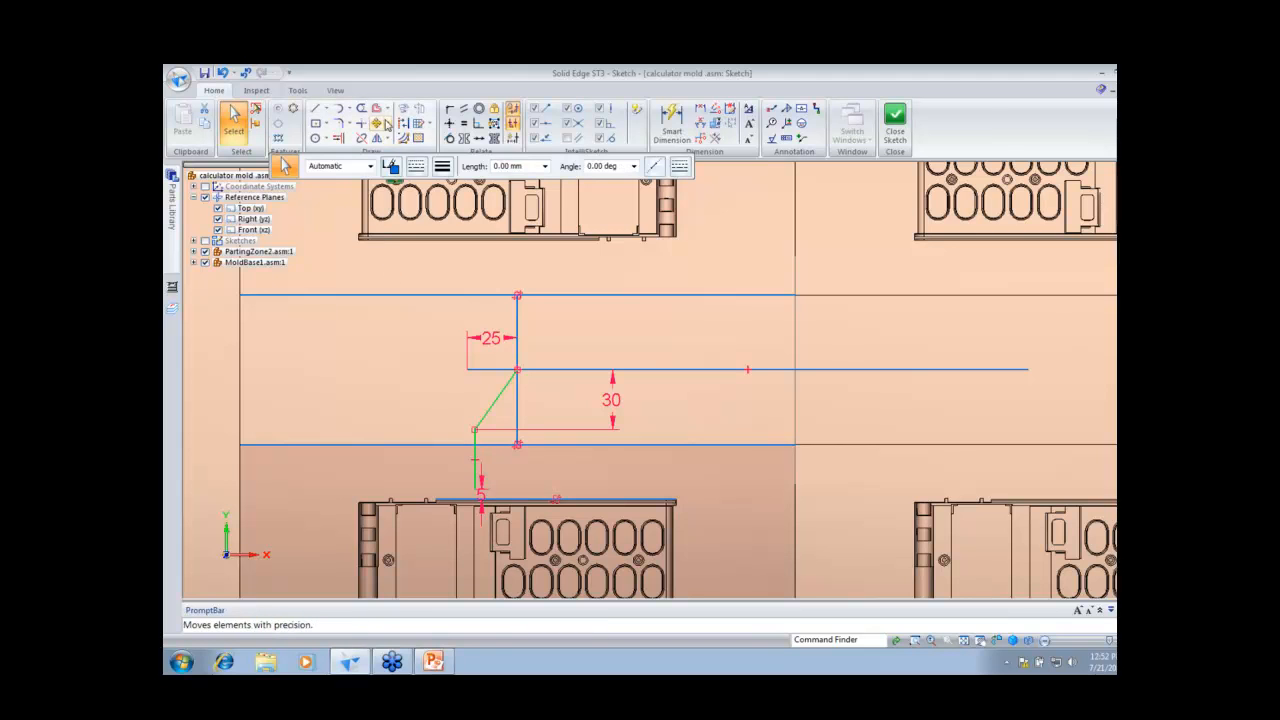
left_click(403, 154)
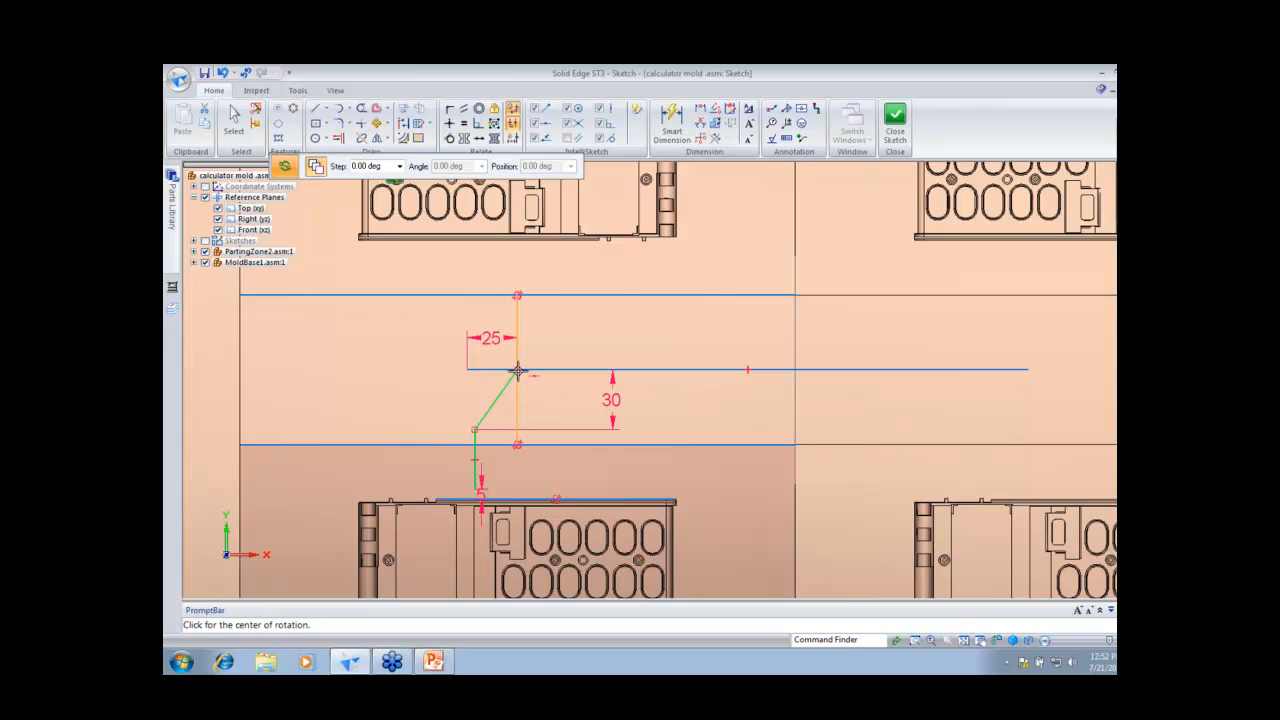
left_click(518, 370)
left_click(520, 370)
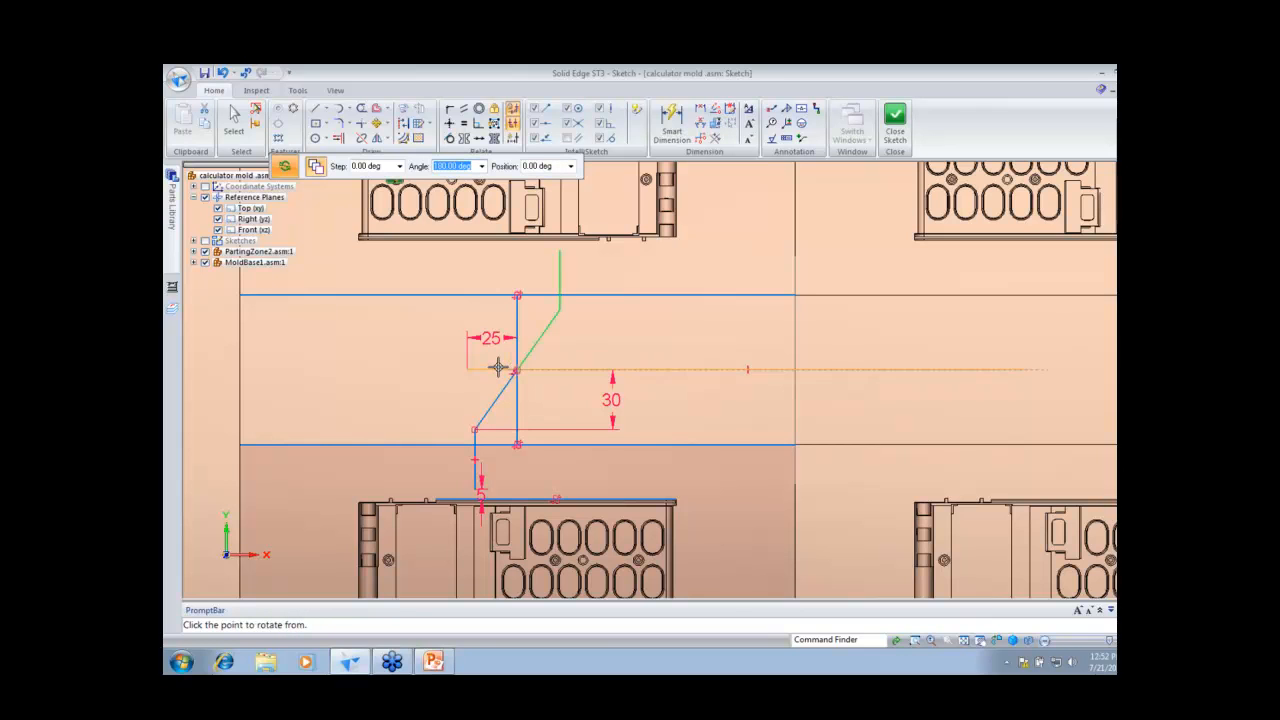
left_click(413, 353)
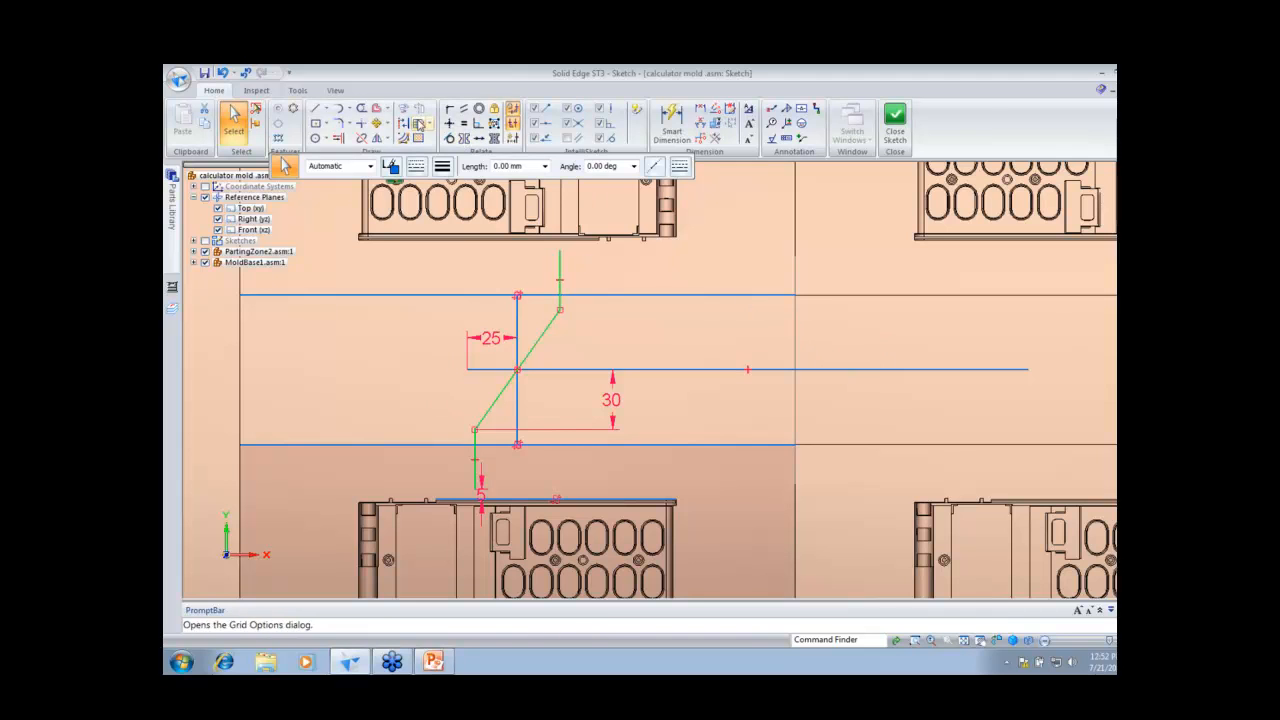
Step: Rotate a copy of all four left branch lines by 180 degrees about the mold center to serve the right cavities
left_click(388, 124)
left_click(398, 155)
left_click(791, 369)
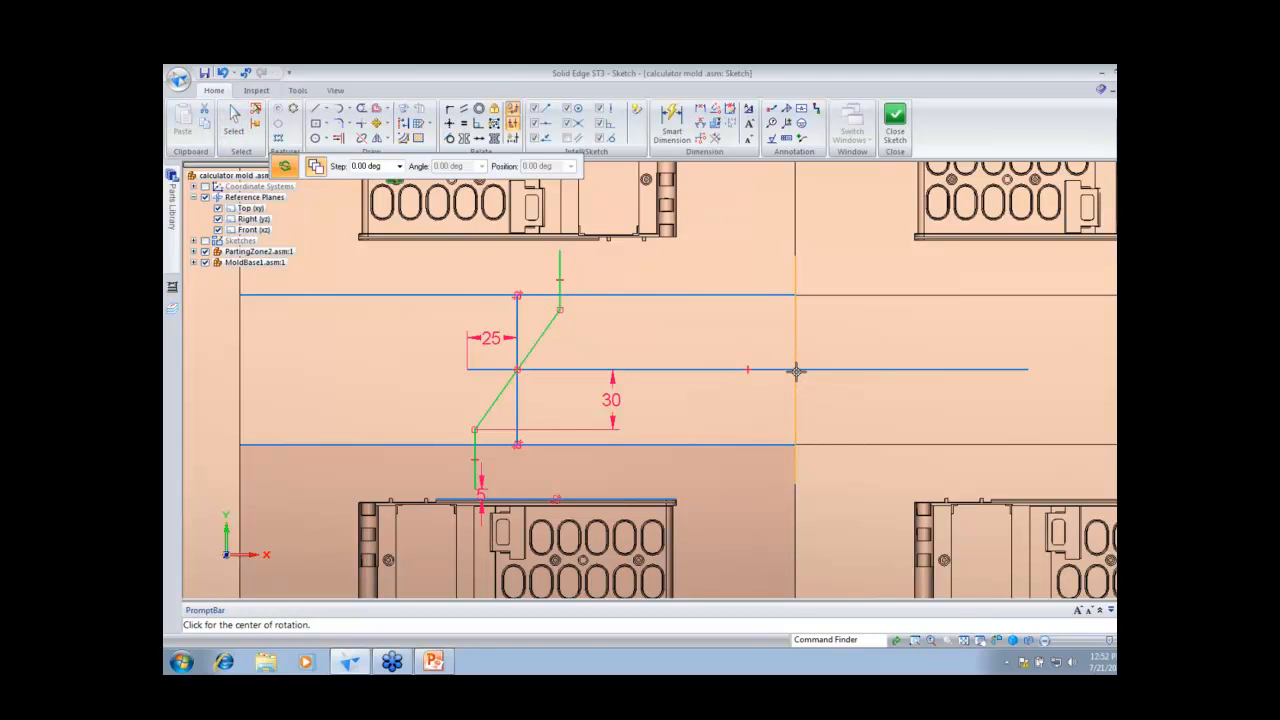
left_click(796, 371)
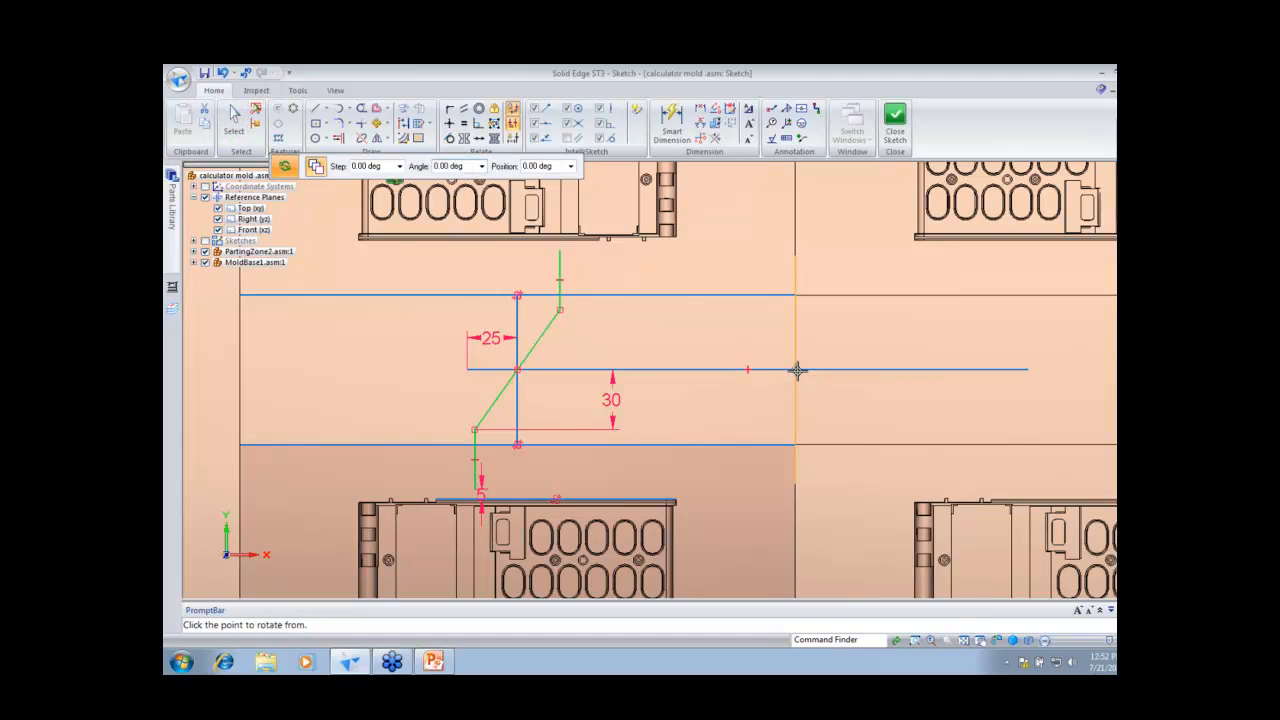
left_click(731, 371)
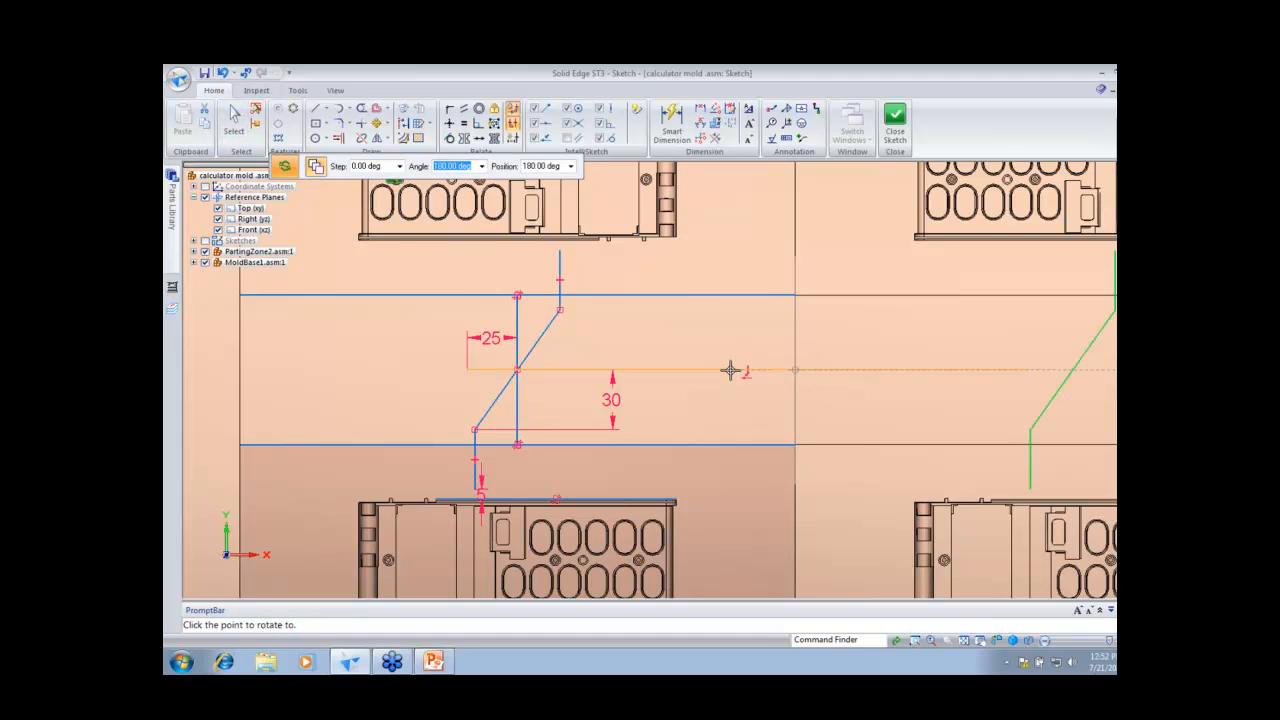
left_click(690, 321)
key("Escape")
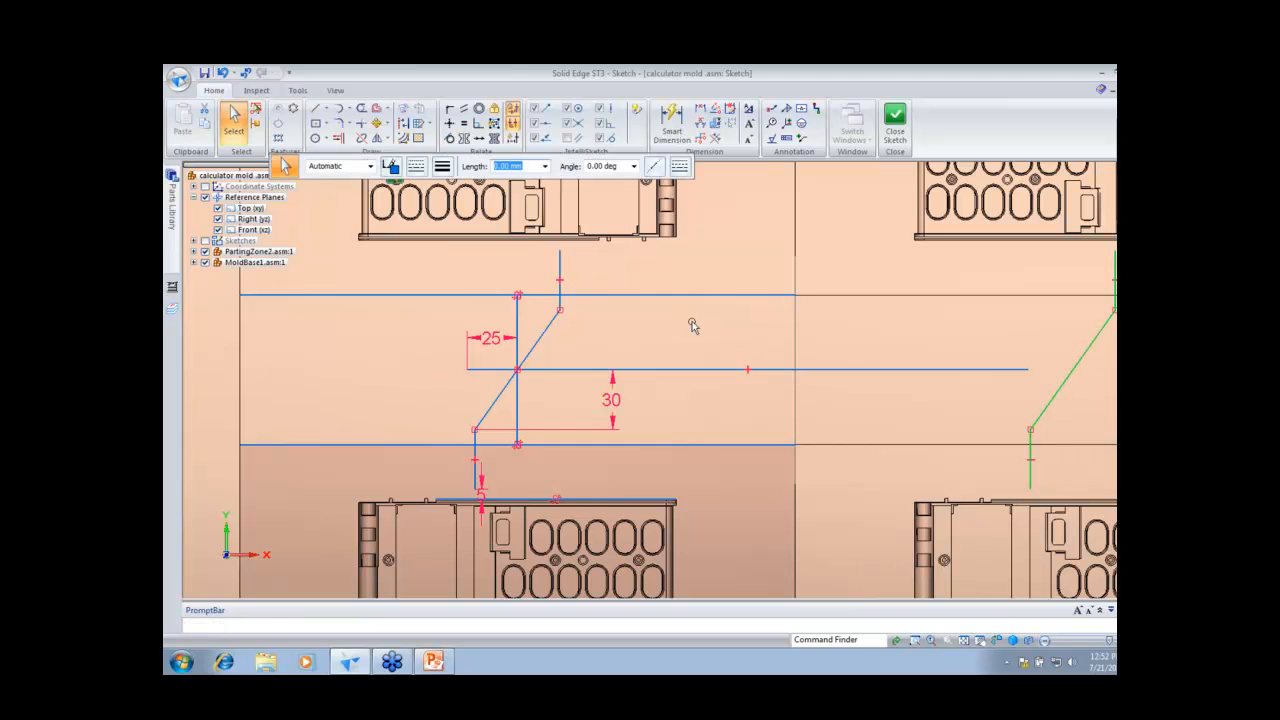
Step: Connect the midpoint of the horizontal runner line to the mold center
left_click(449, 108)
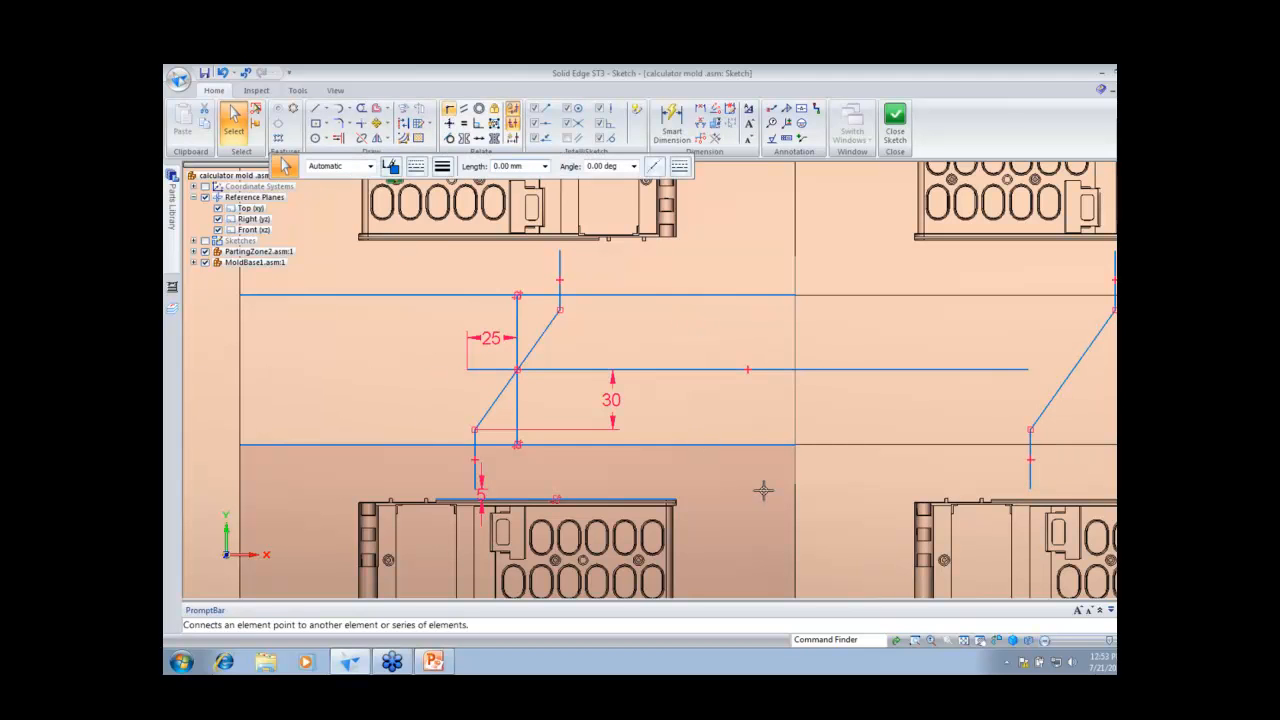
left_click(749, 370)
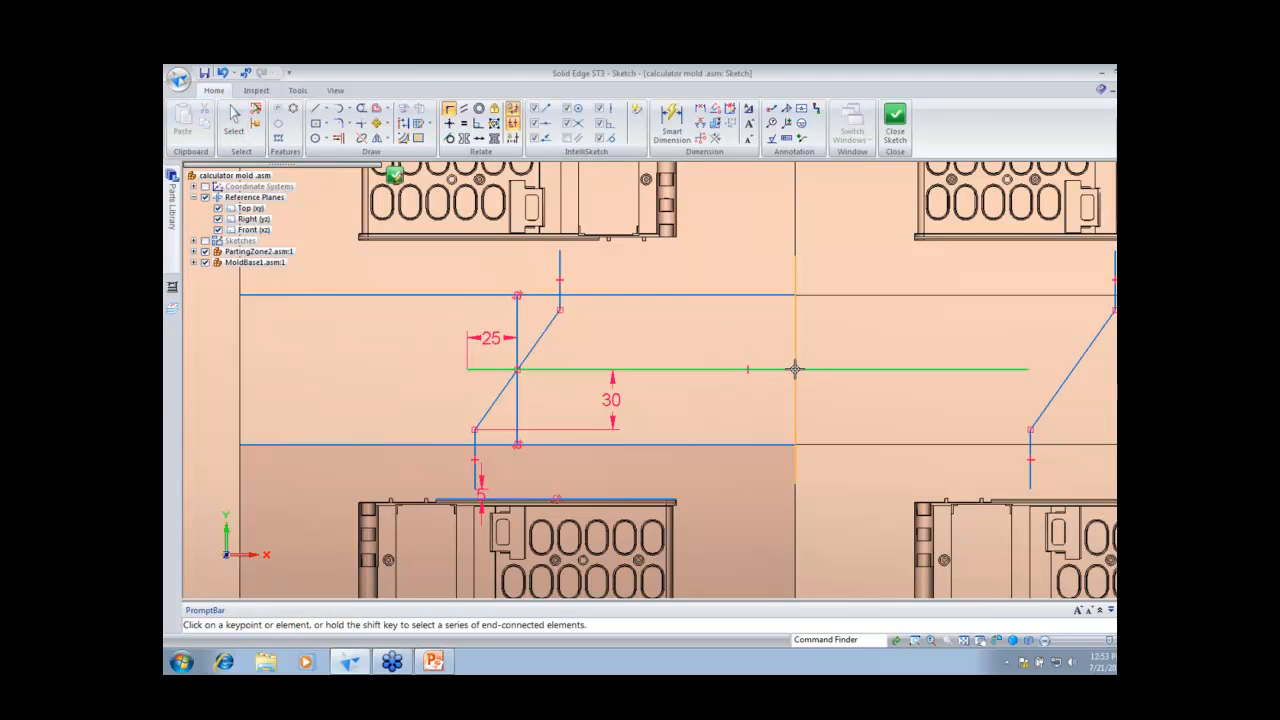
left_click(796, 369)
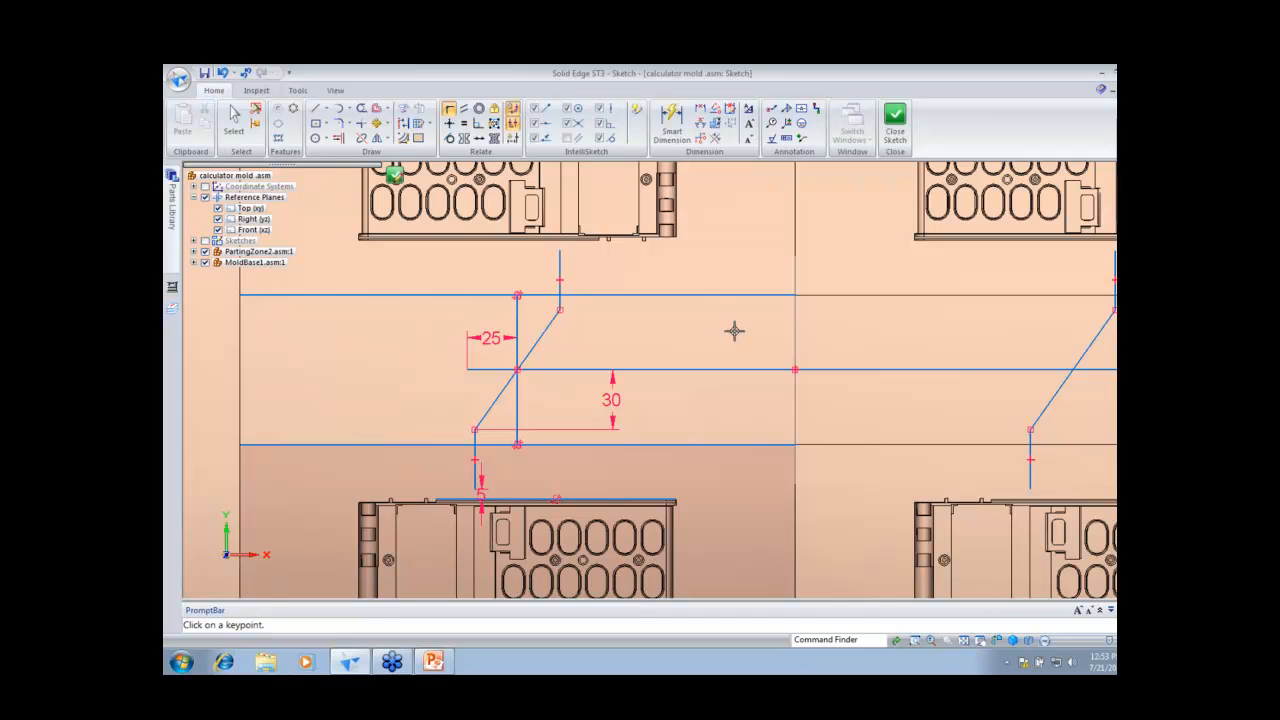
Step: Place 10 mm diameter circles at the mold center, both branch intersections and all four branch bend points
left_click(315, 137)
left_click(560, 310)
type("10")
key("Return")
left_click(517, 369)
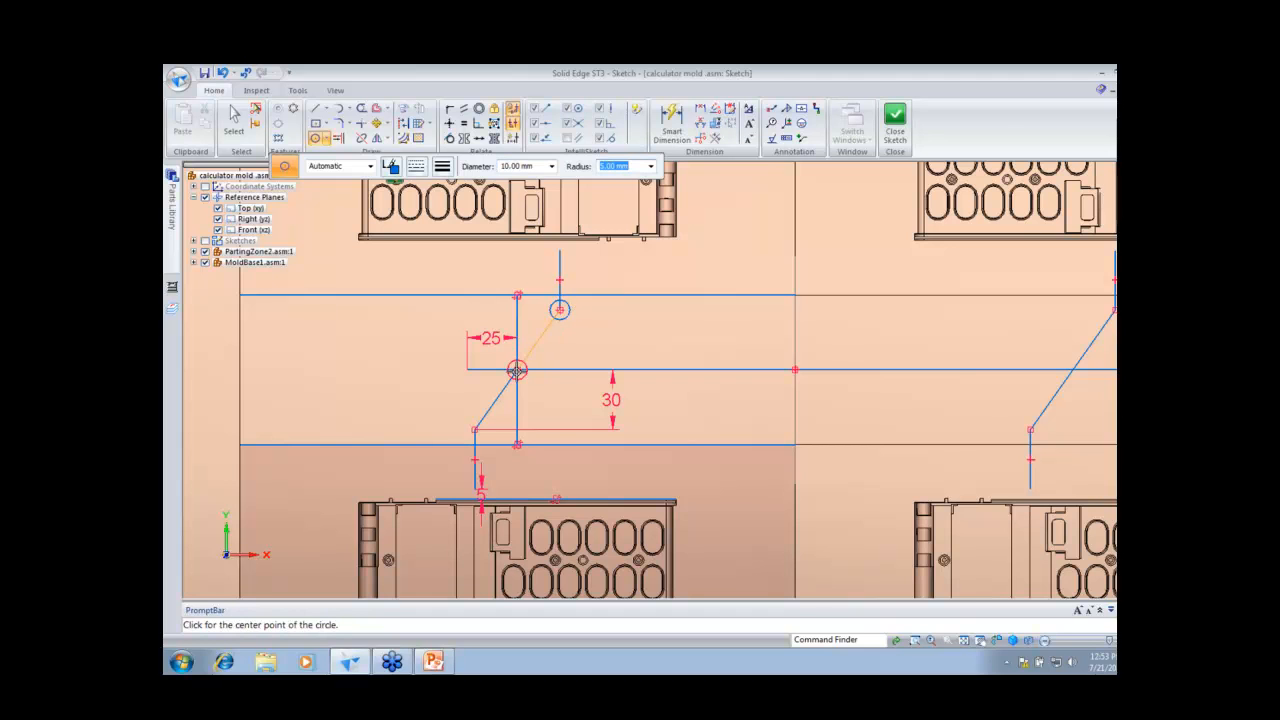
left_click(474, 430)
left_click(795, 369)
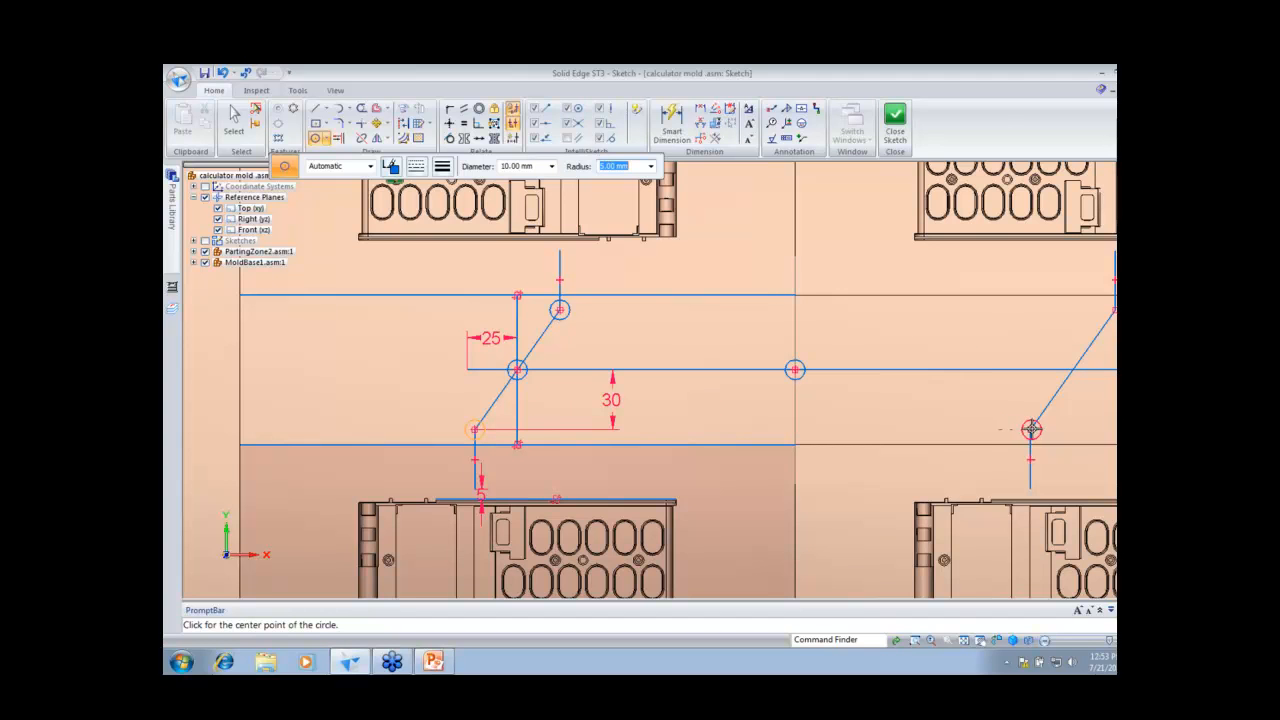
left_click(1031, 430)
left_click(1071, 369)
left_click(1112, 310)
right_click(987, 337)
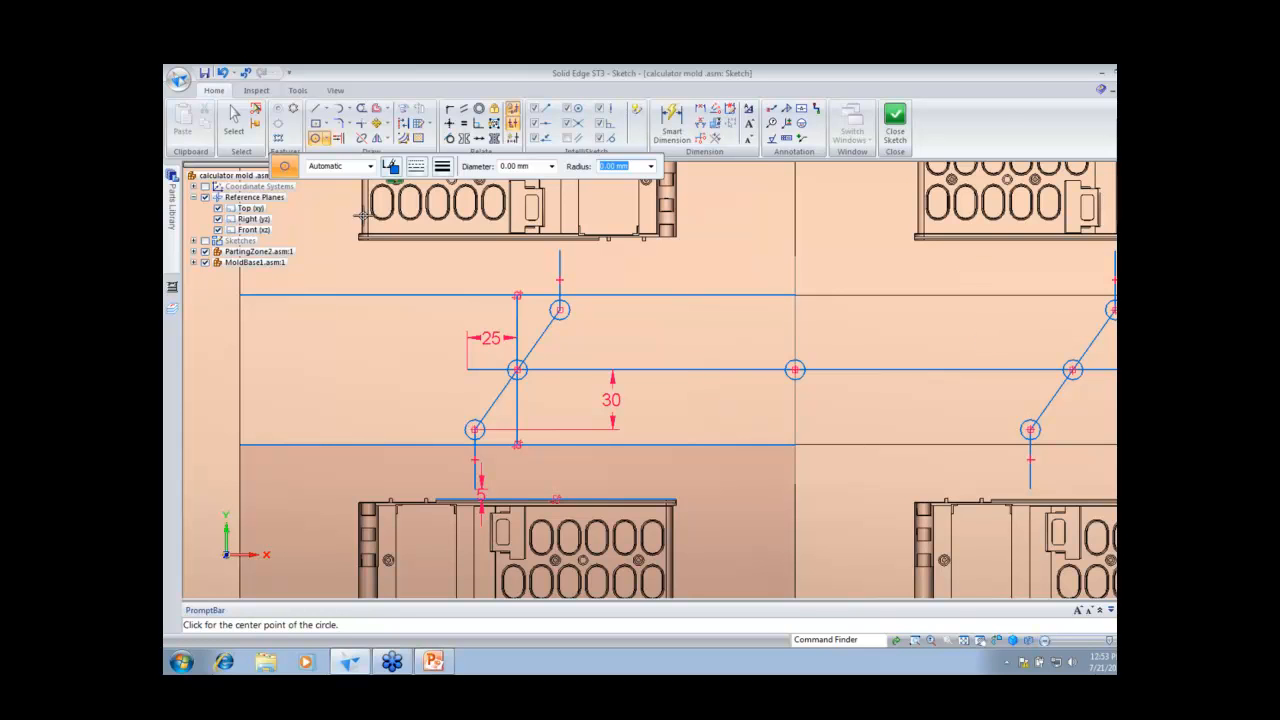
Step: Convert the included reference edges and the vertical midpoint line to construction geometry
left_click(401, 124)
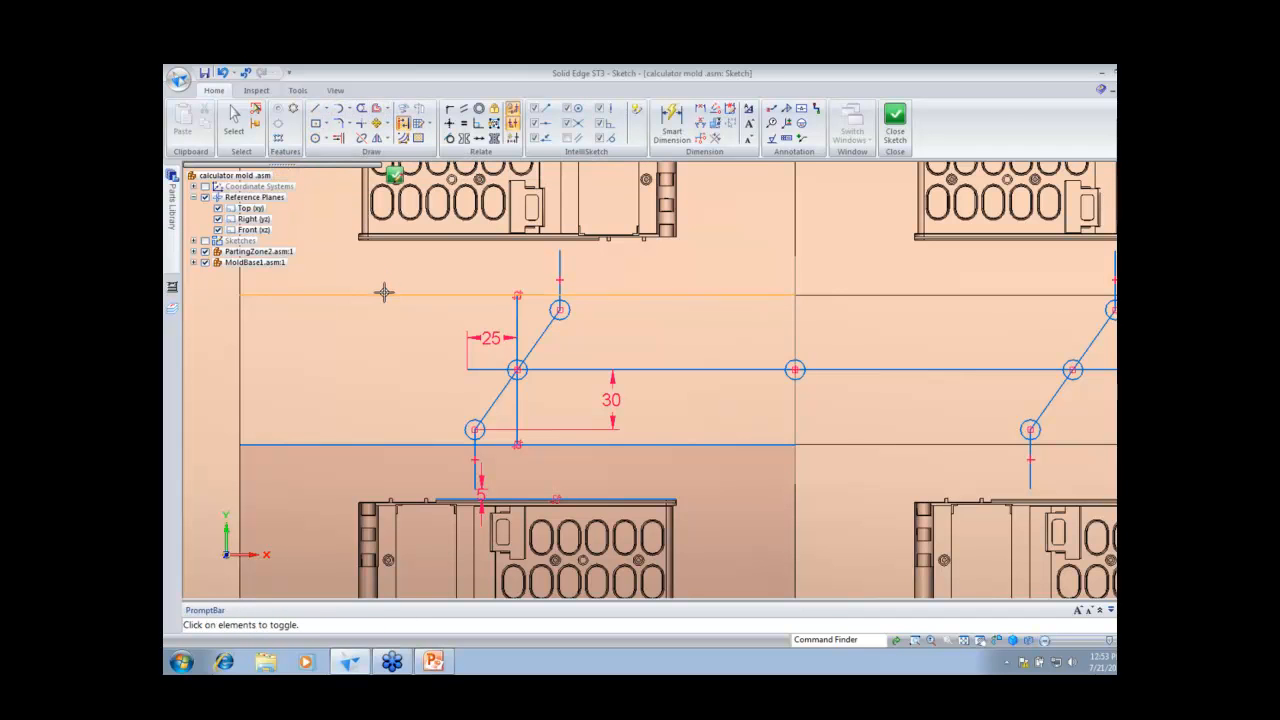
left_click(346, 445)
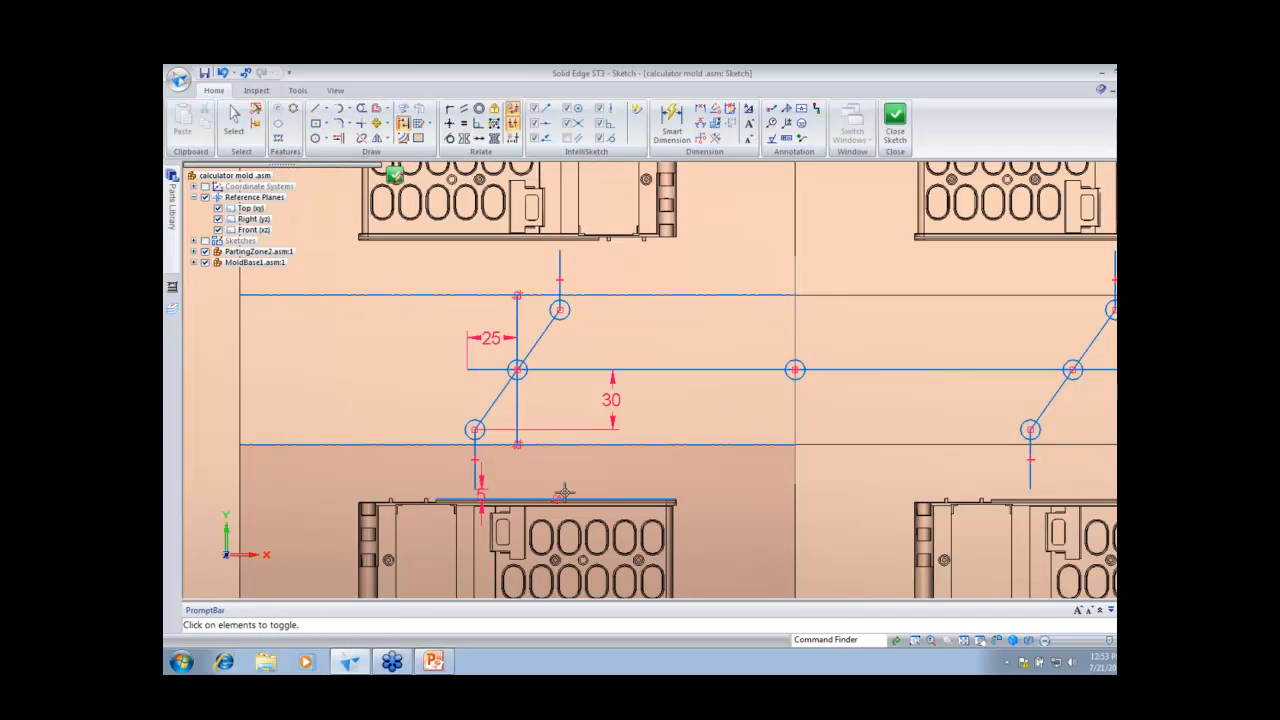
left_click(517, 309)
Step: Close and finish the runner layout sketch, and bring up the mold tooling commands
left_click(895, 120)
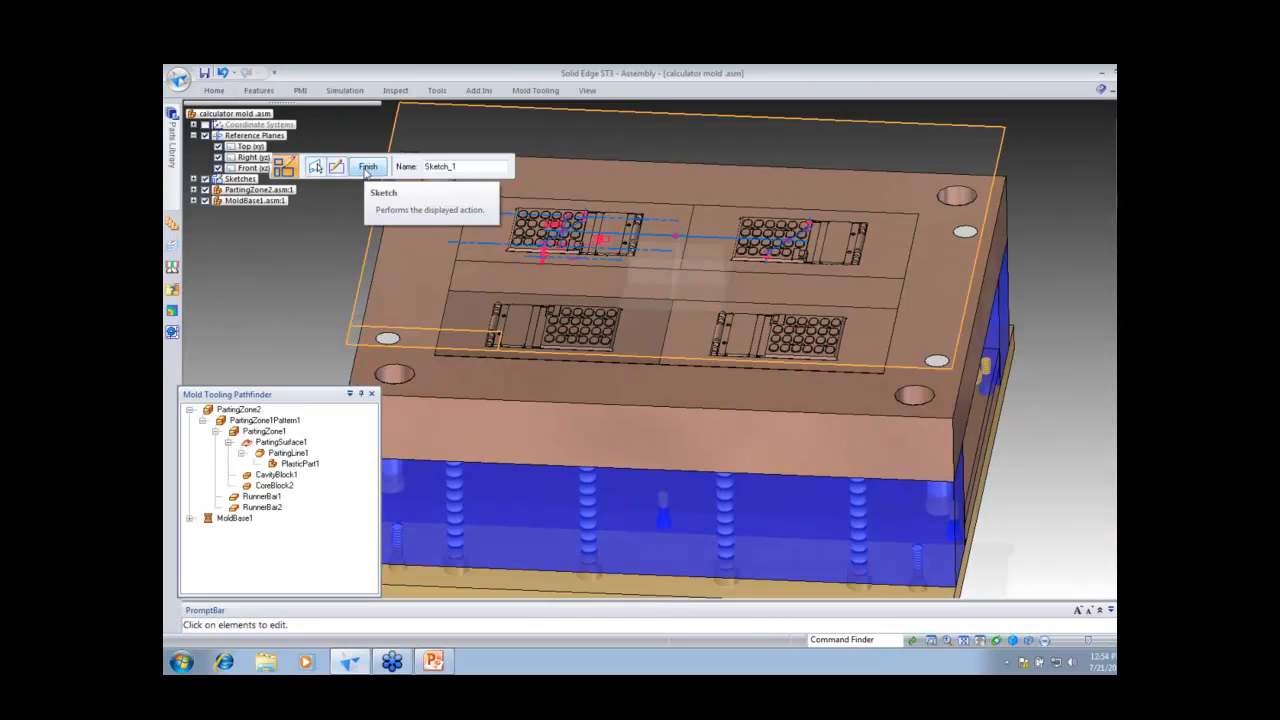
left_click(366, 170)
key("Escape")
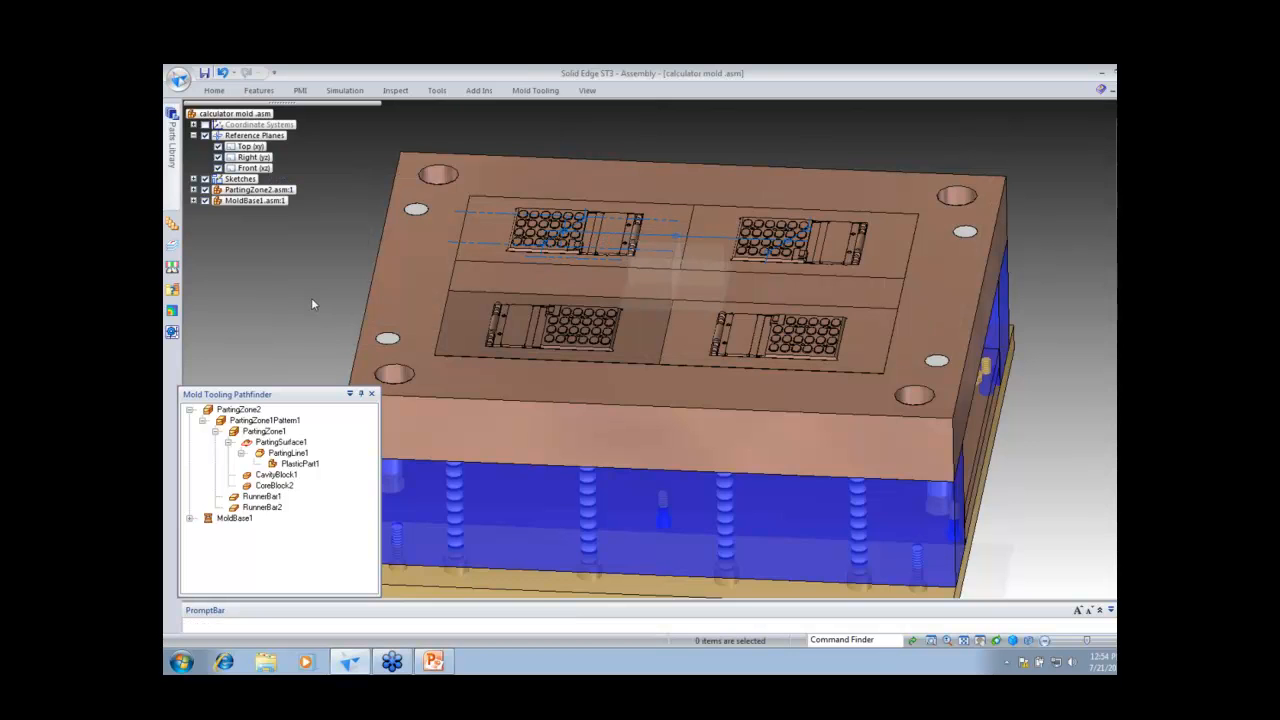
middle_click_drag(312, 299, 318, 273)
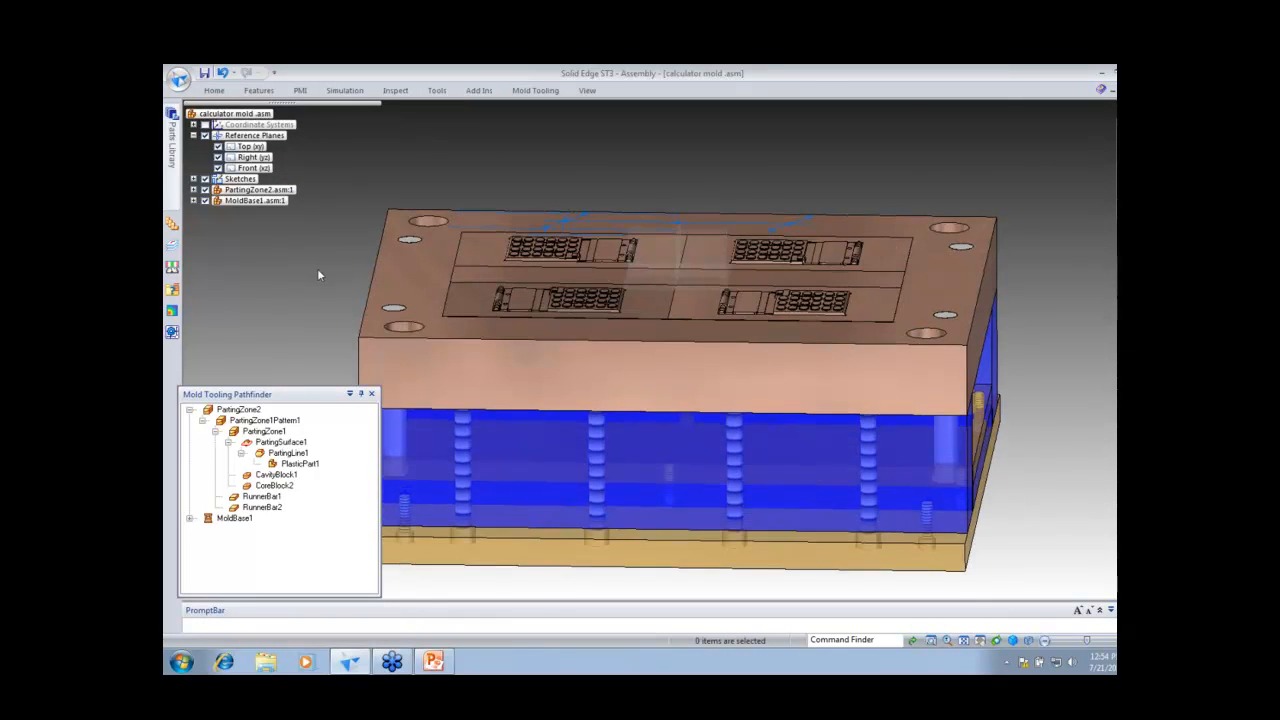
left_click(535, 90)
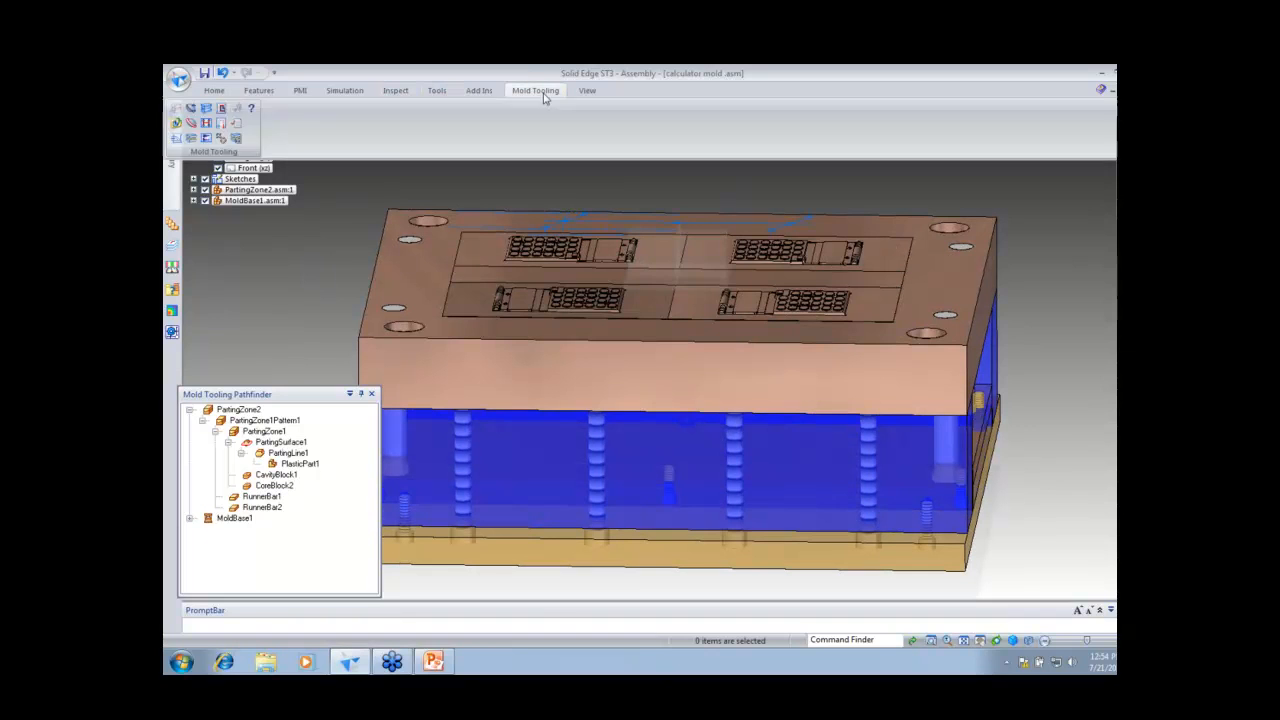
Step: Hide the coordinate systems and create injection channels from the runner layout sketch with a circular cross section of 6 mm diameter
left_click(206, 124)
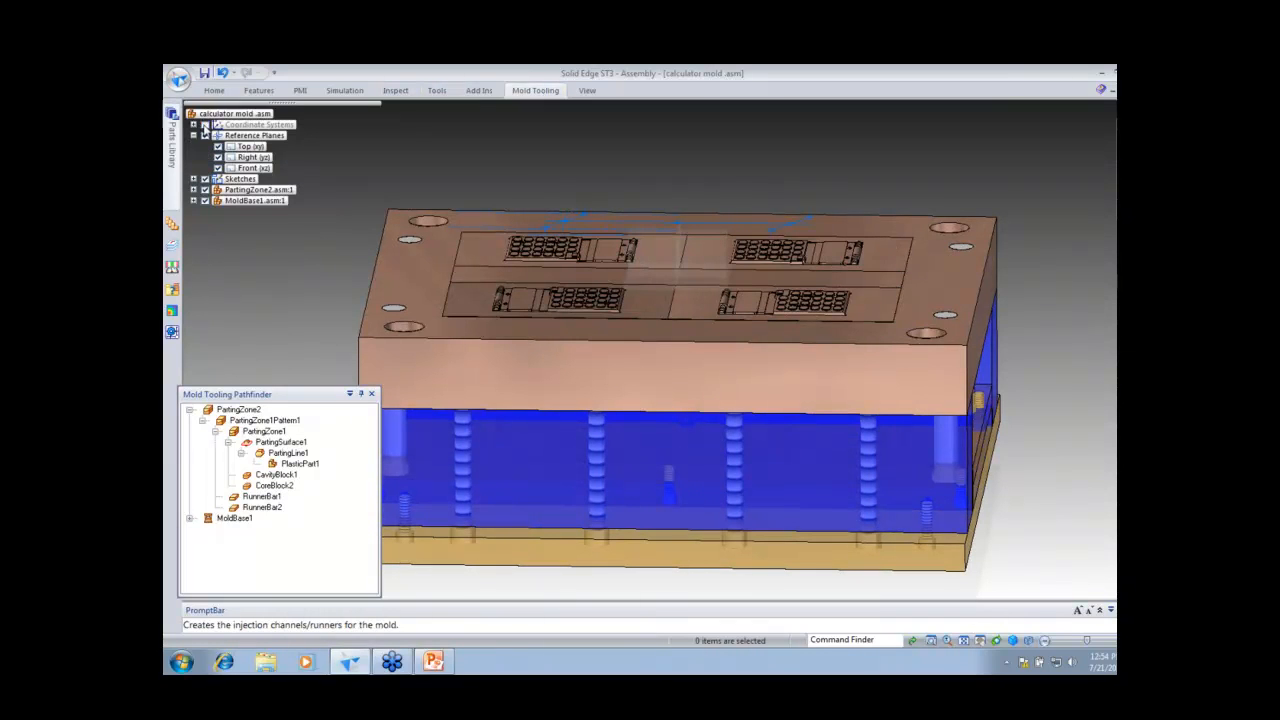
left_click(545, 167)
left_click(380, 167)
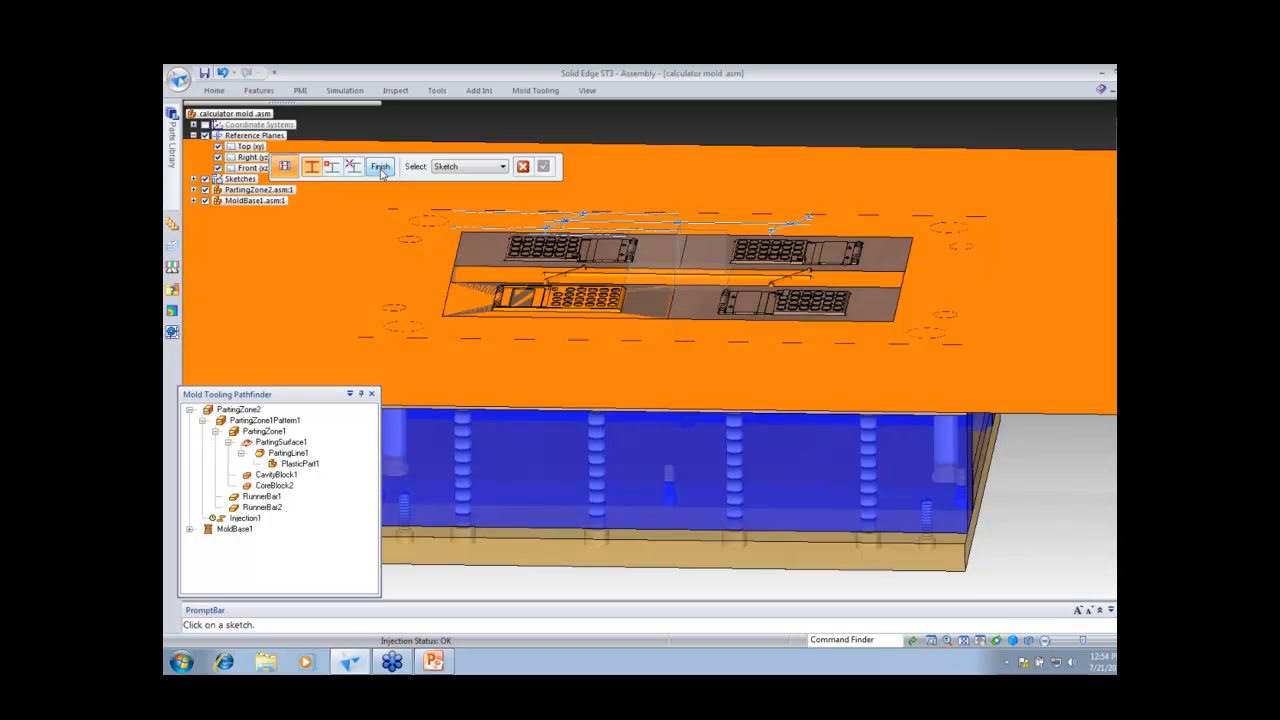
middle_click_drag(332, 280, 331, 291)
left_click(333, 167)
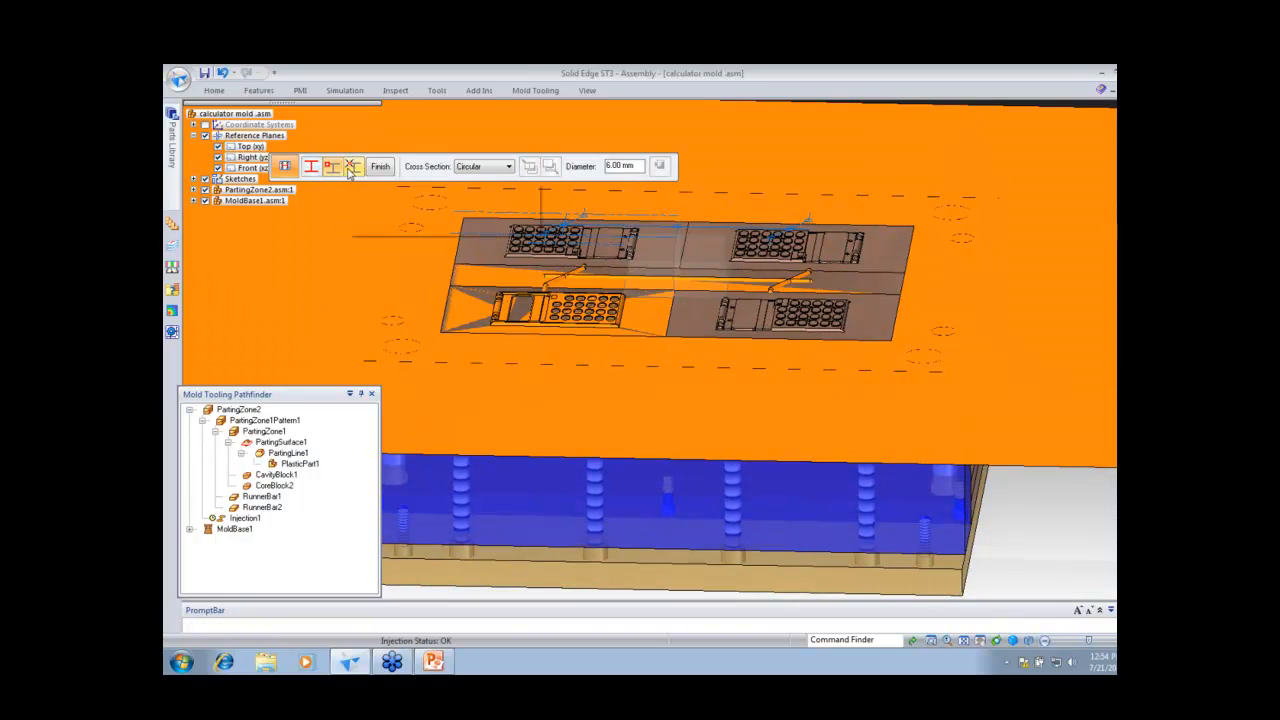
Step: Override the diameter of the runner's branch channels to 4.5 mm and finish the injection feature
left_click(350, 168)
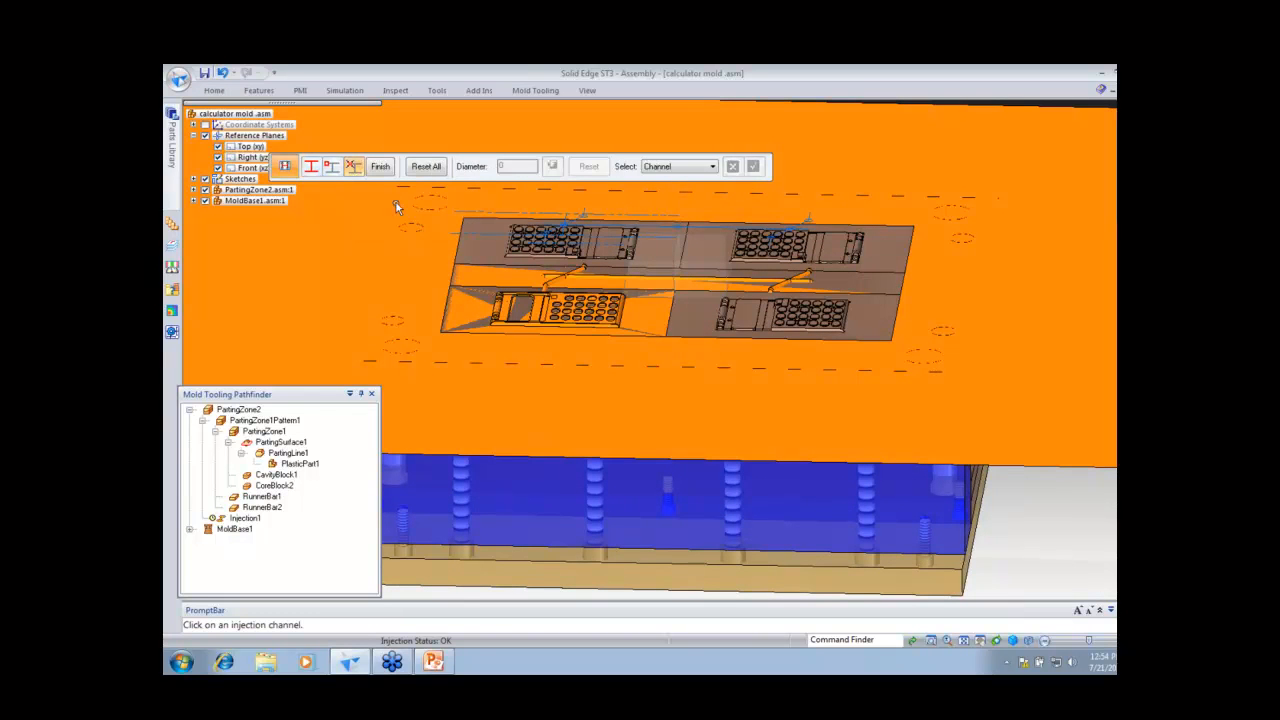
scroll(421, 225, "up", 4)
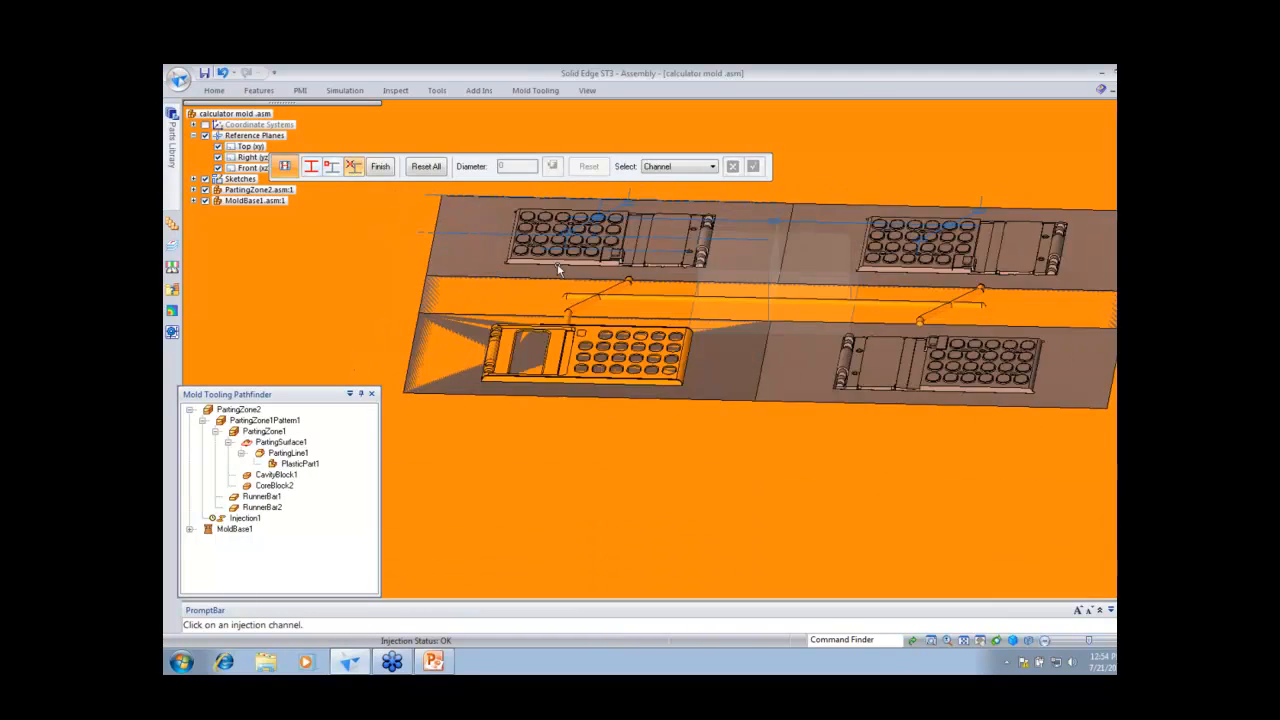
scroll(663, 304, "up", 3)
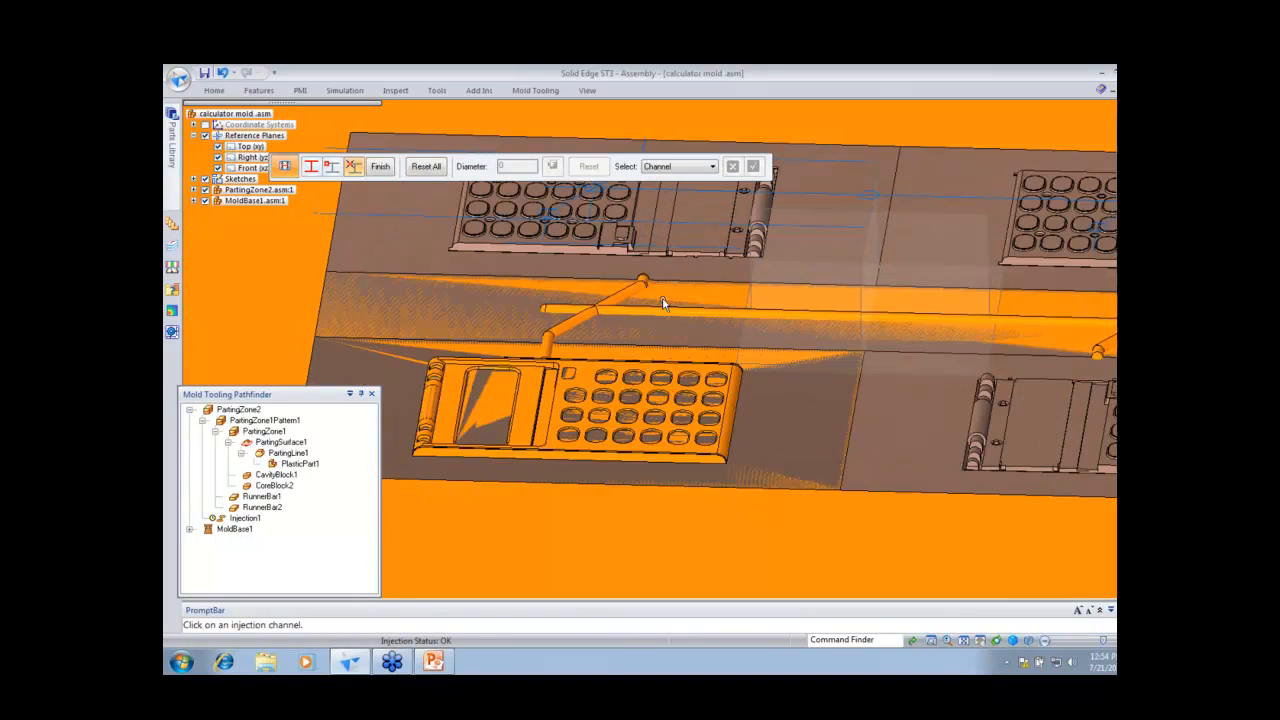
left_click(626, 292)
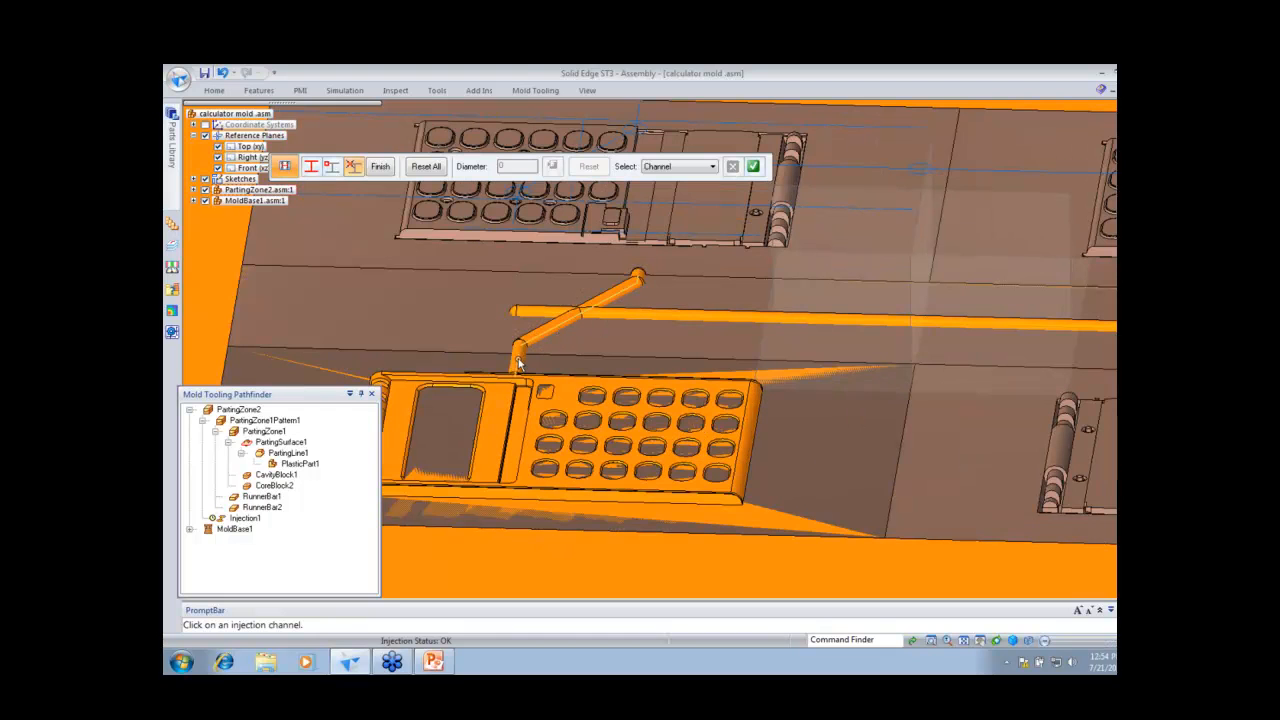
left_click(964, 640)
left_click_drag(945, 440, 671, 411)
right_click(671, 411)
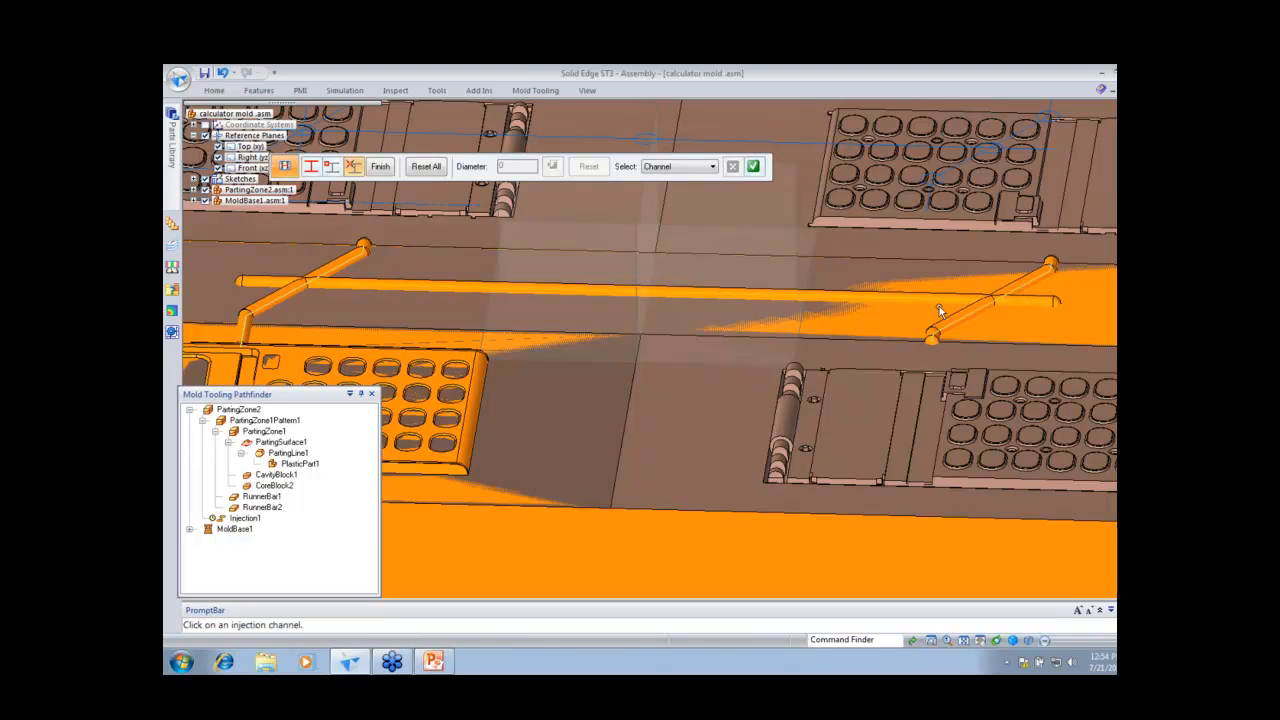
left_click(753, 166)
left_click(520, 167)
type("4.5")
key("Return")
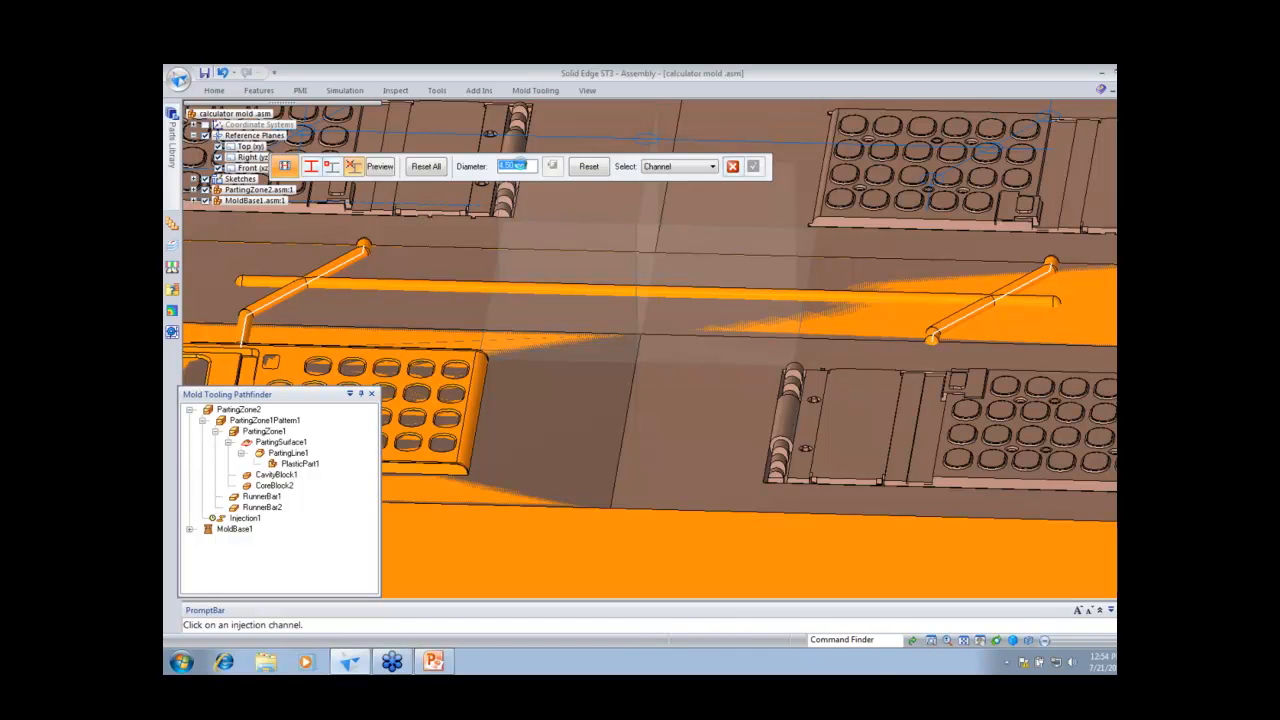
left_click(380, 166)
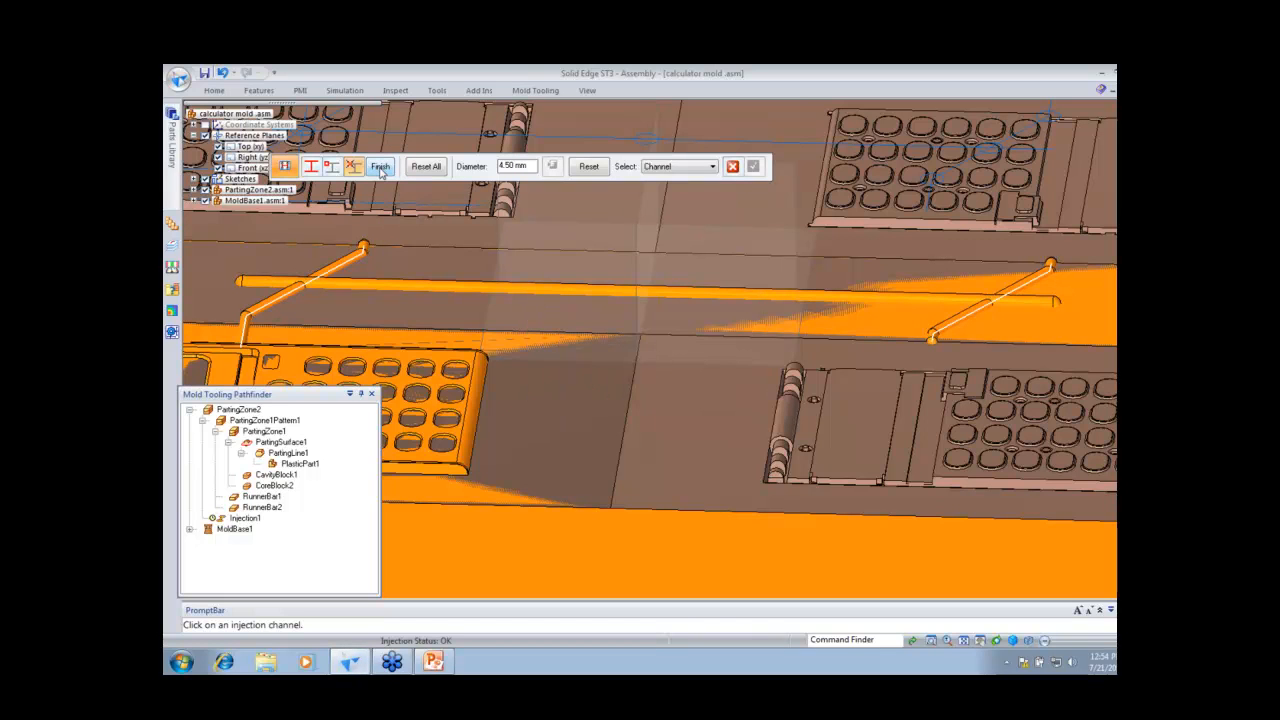
left_click(380, 167)
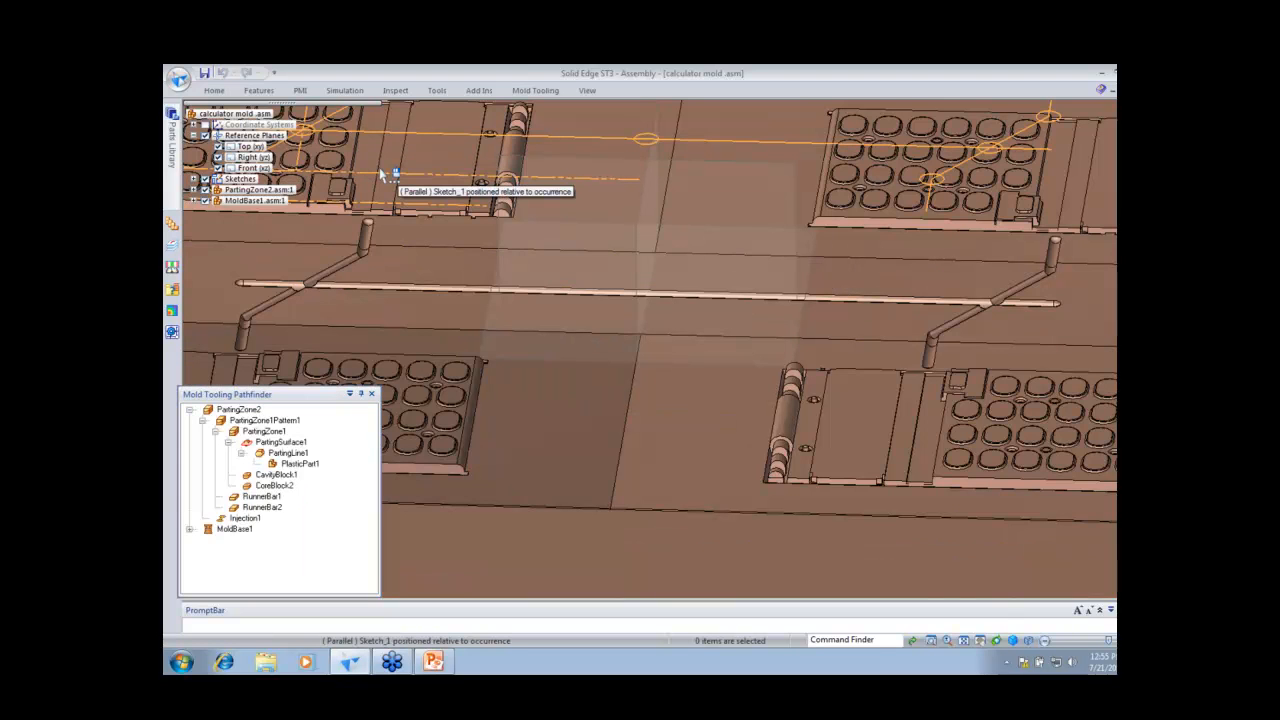
Step: Apply the Top_Level display configuration to the mold assembly
left_click(947, 640)
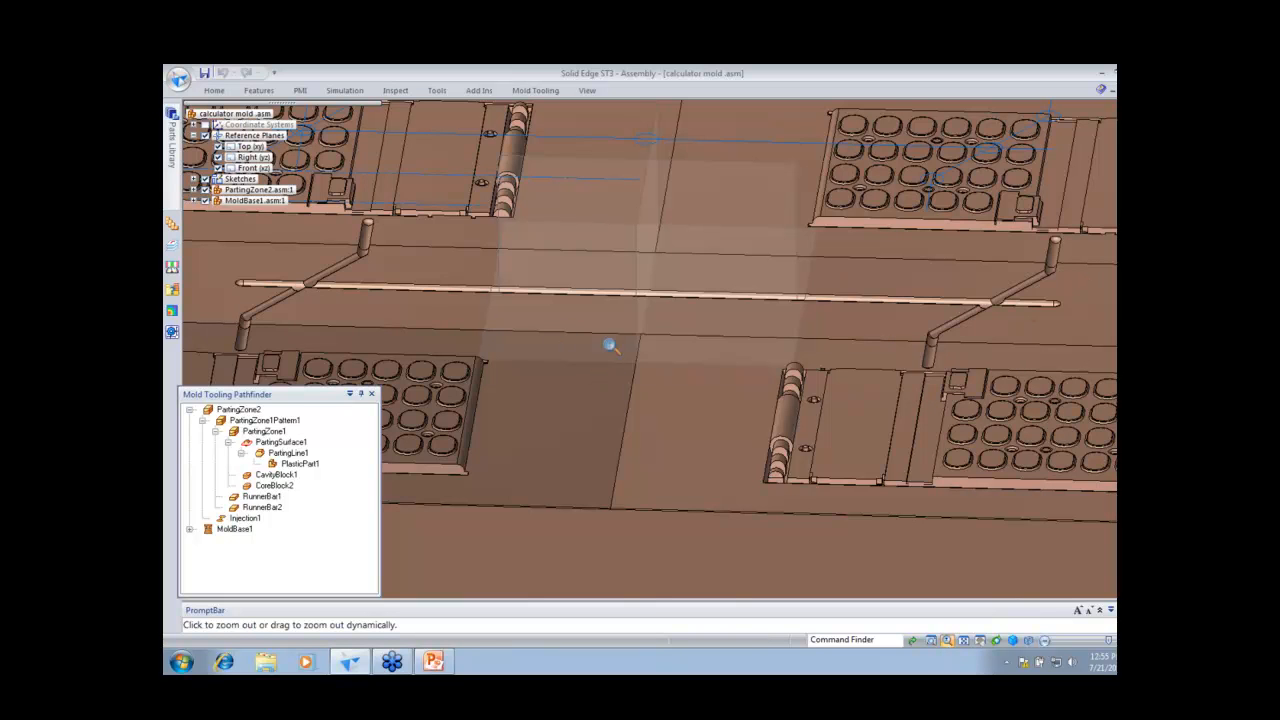
left_click_drag(603, 343, 630, 356)
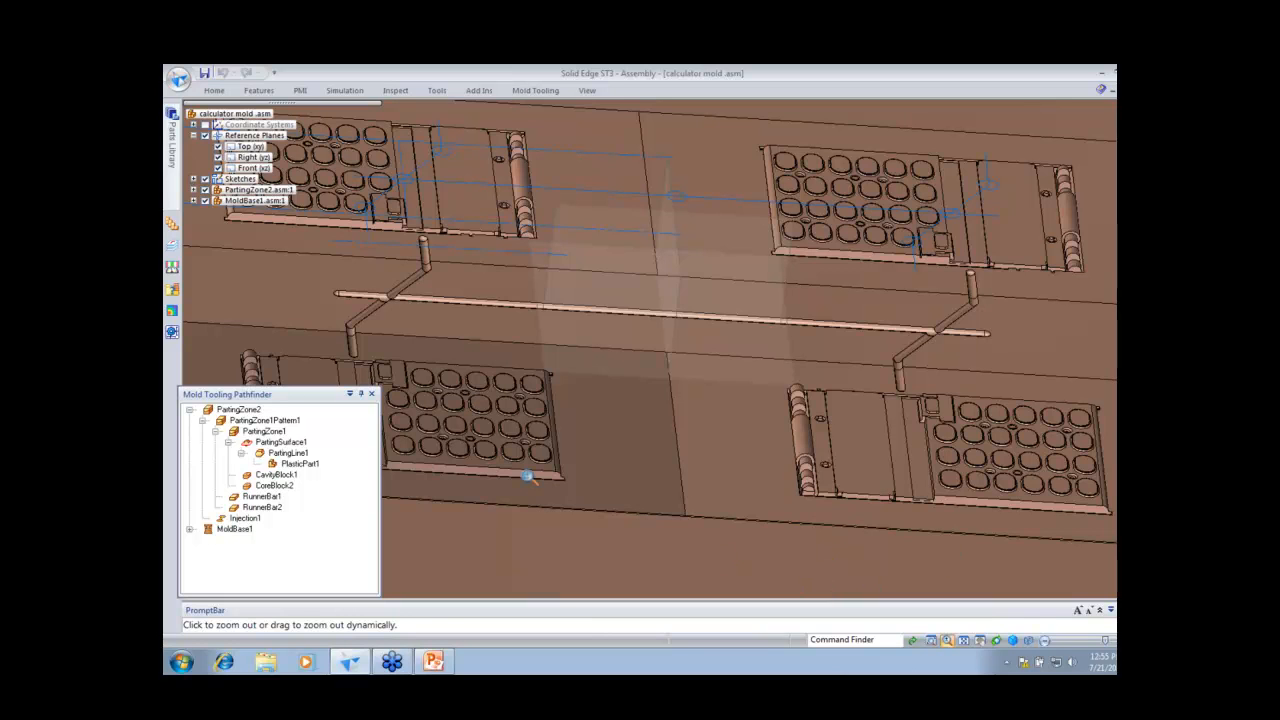
left_click(211, 92)
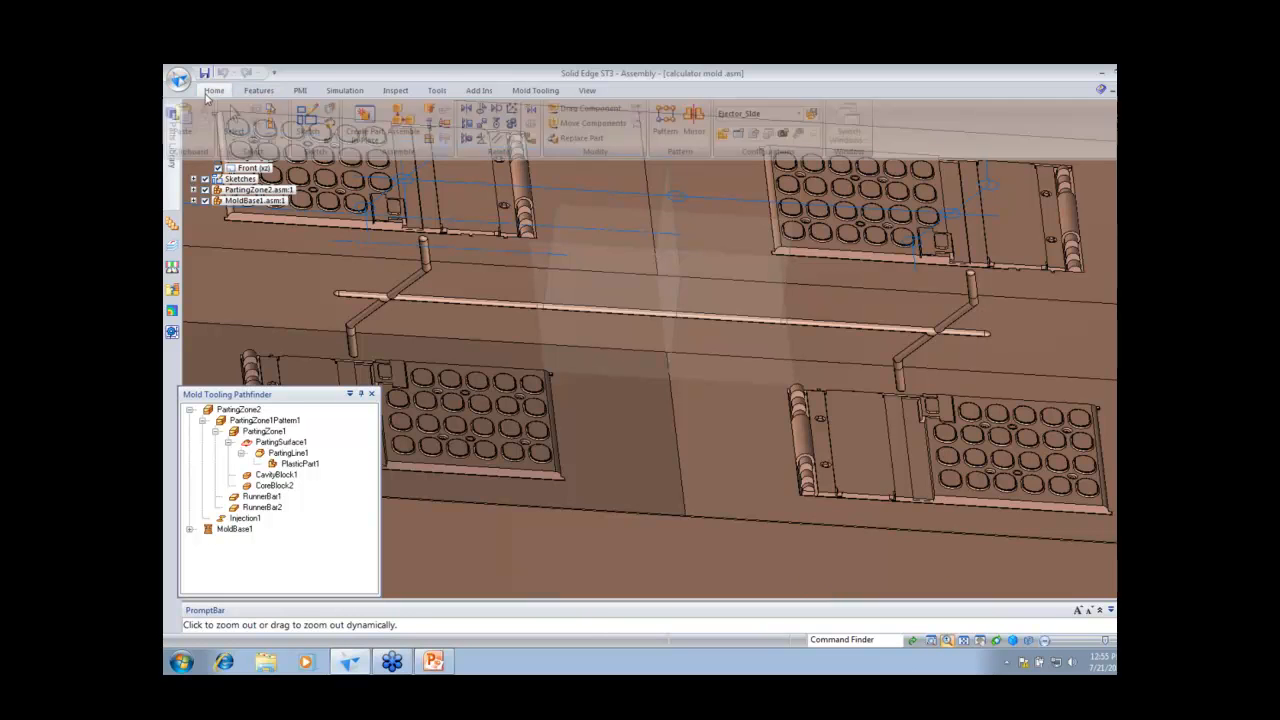
left_click(797, 117)
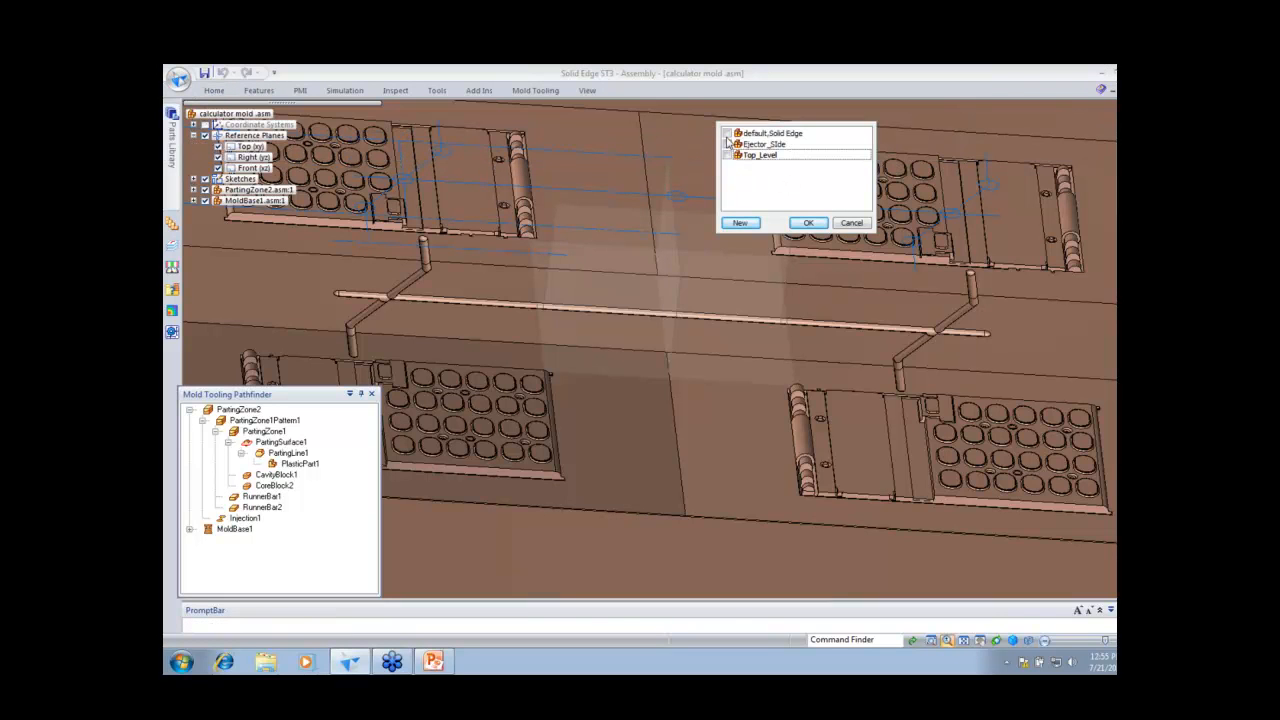
left_click(728, 156)
left_click(808, 222)
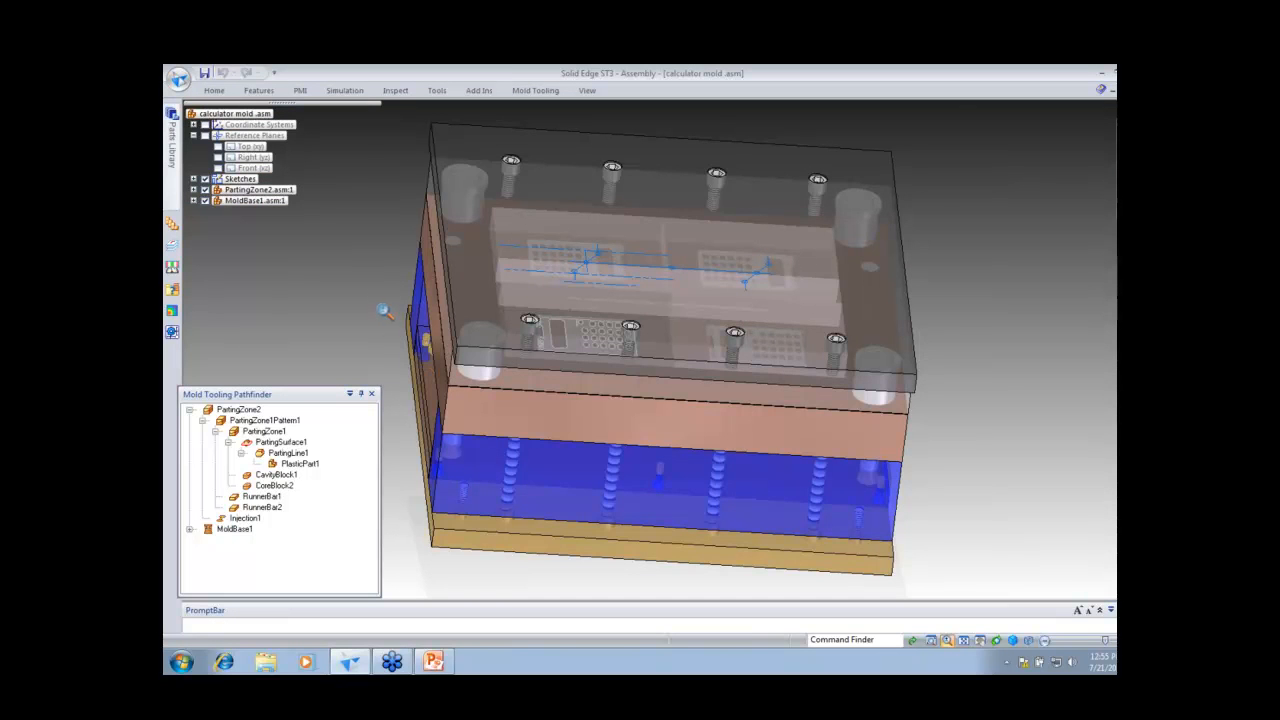
middle_click_drag(383, 310, 374, 310)
scroll(369, 289, "up", 2)
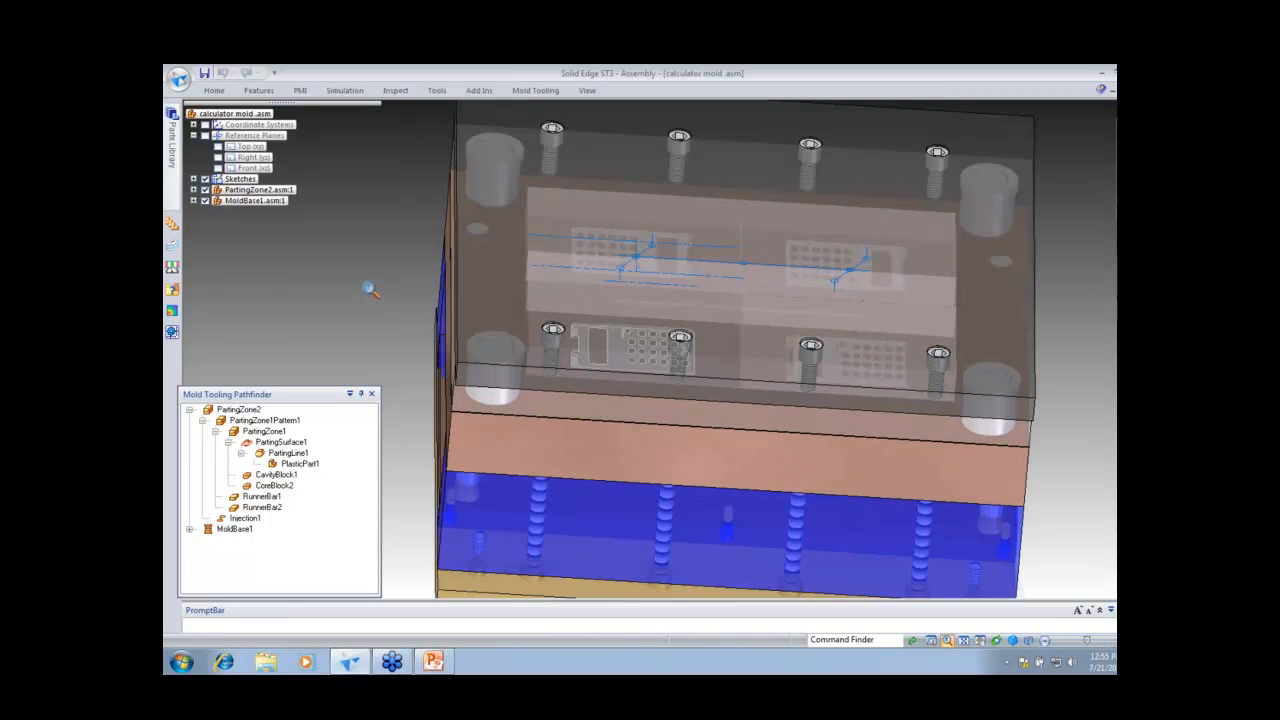
Step: Create an injection gate for Injection1 at the runner channel endpoint beside the front-left calculator cavity
right_click(246, 520)
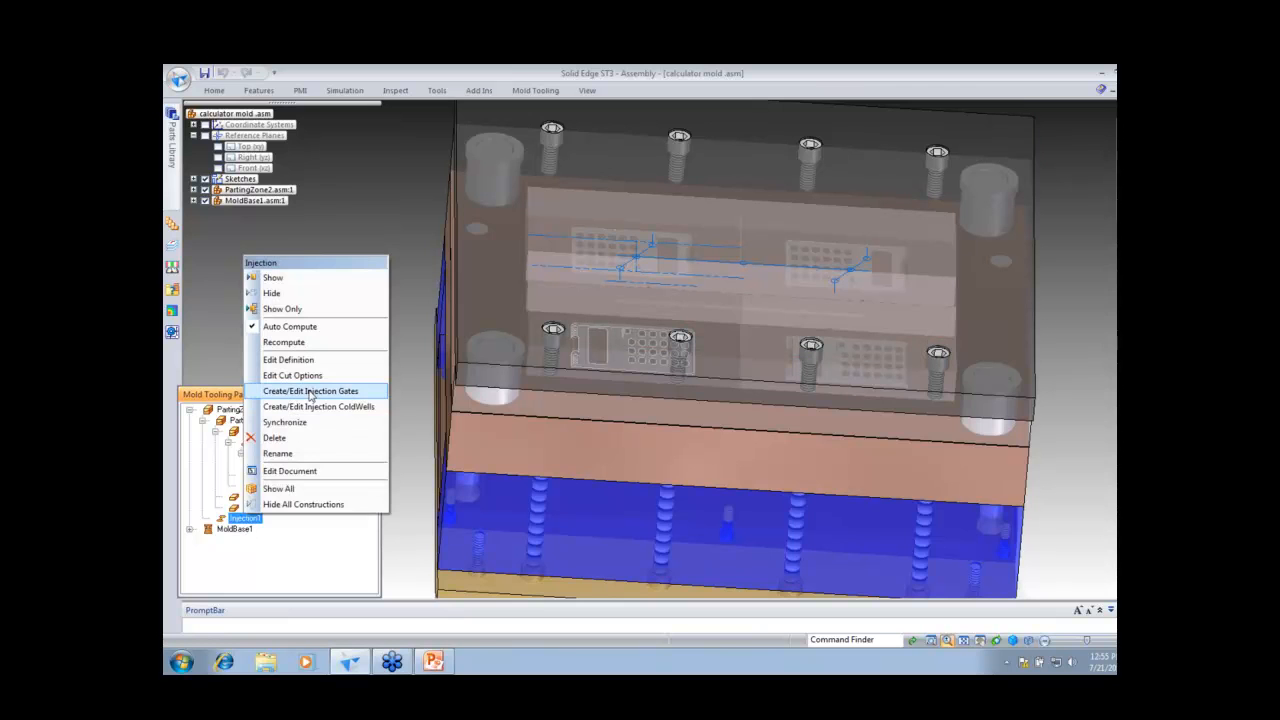
left_click(310, 392)
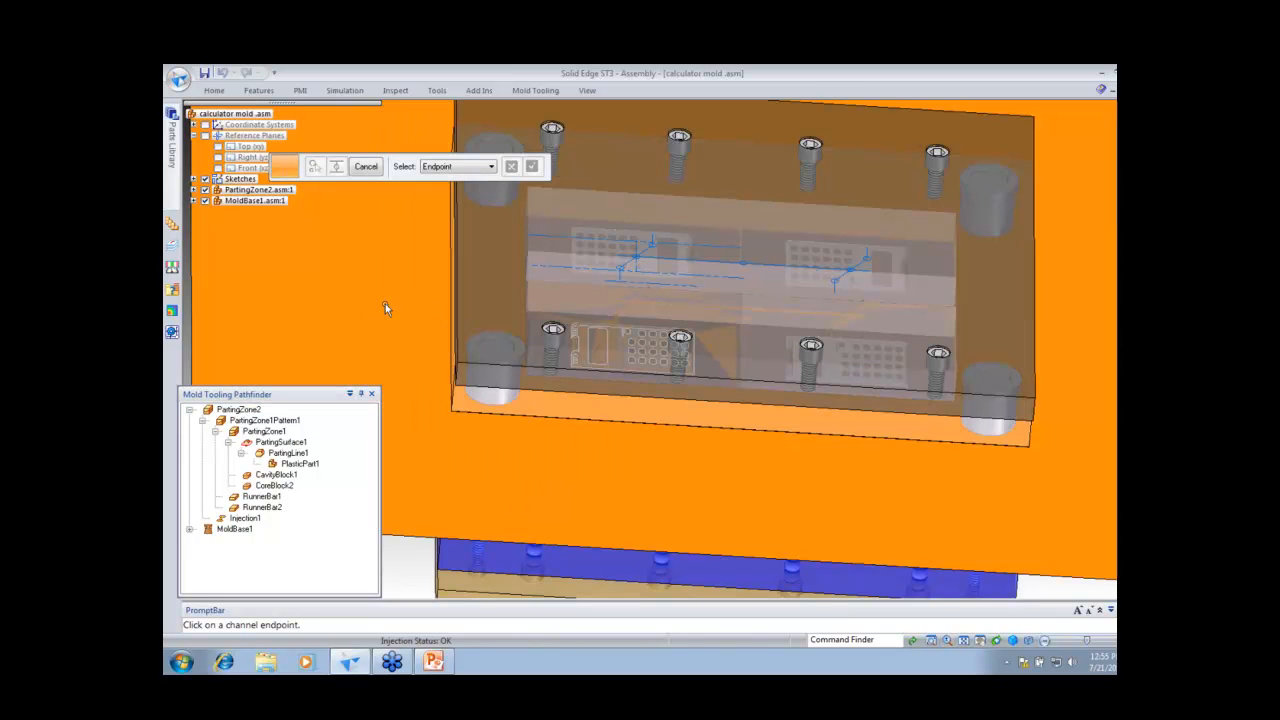
middle_click_drag(619, 283, 617, 290)
scroll(618, 291, "up", 2)
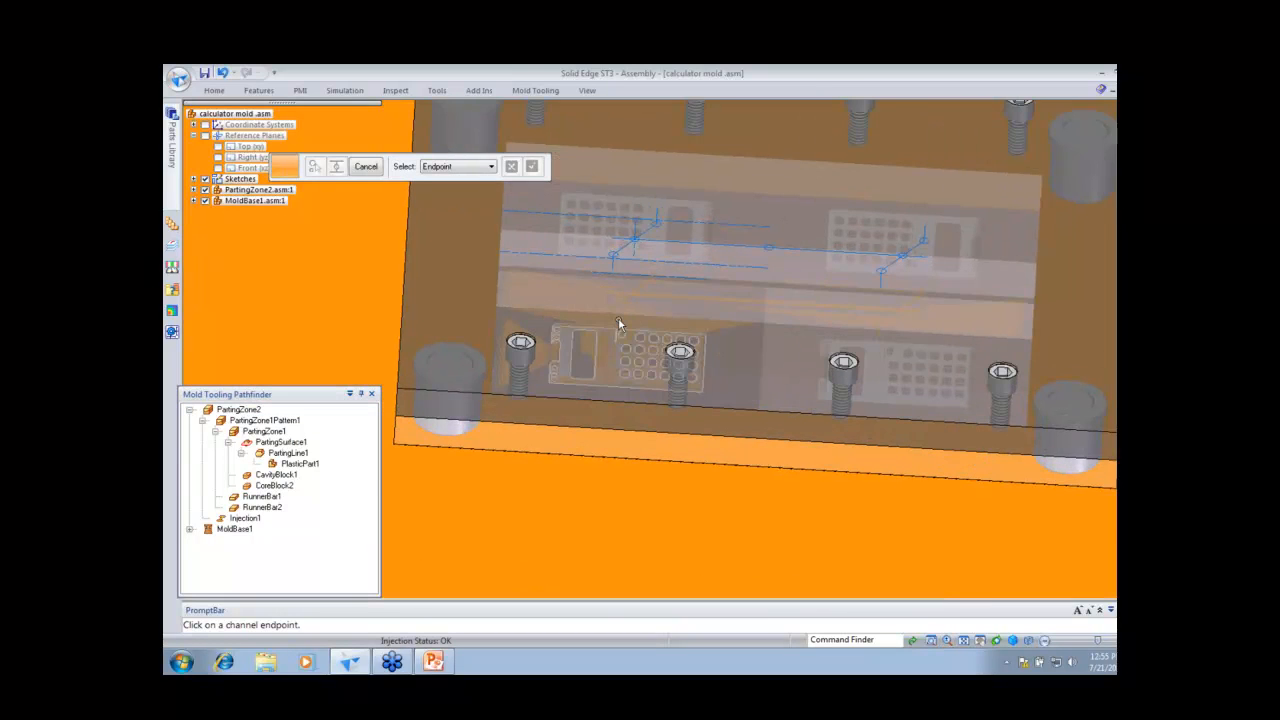
scroll(618, 320, "up", 1)
left_click(607, 328)
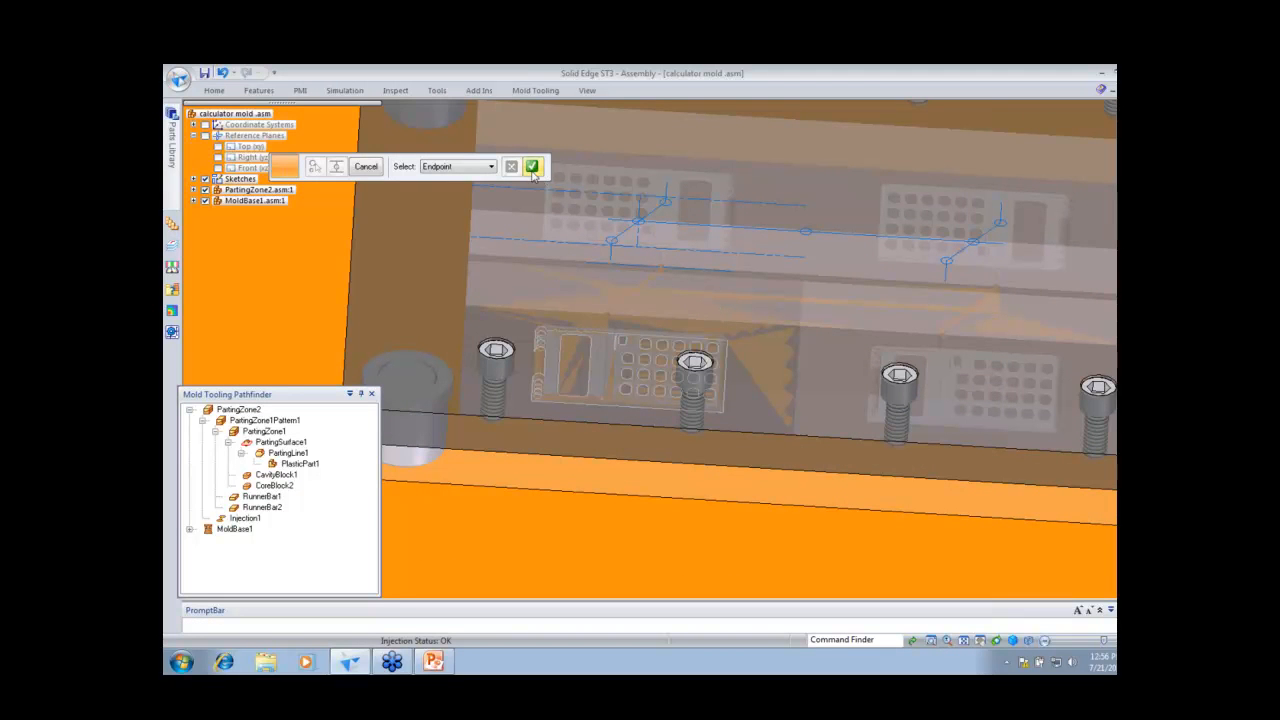
left_click(531, 166)
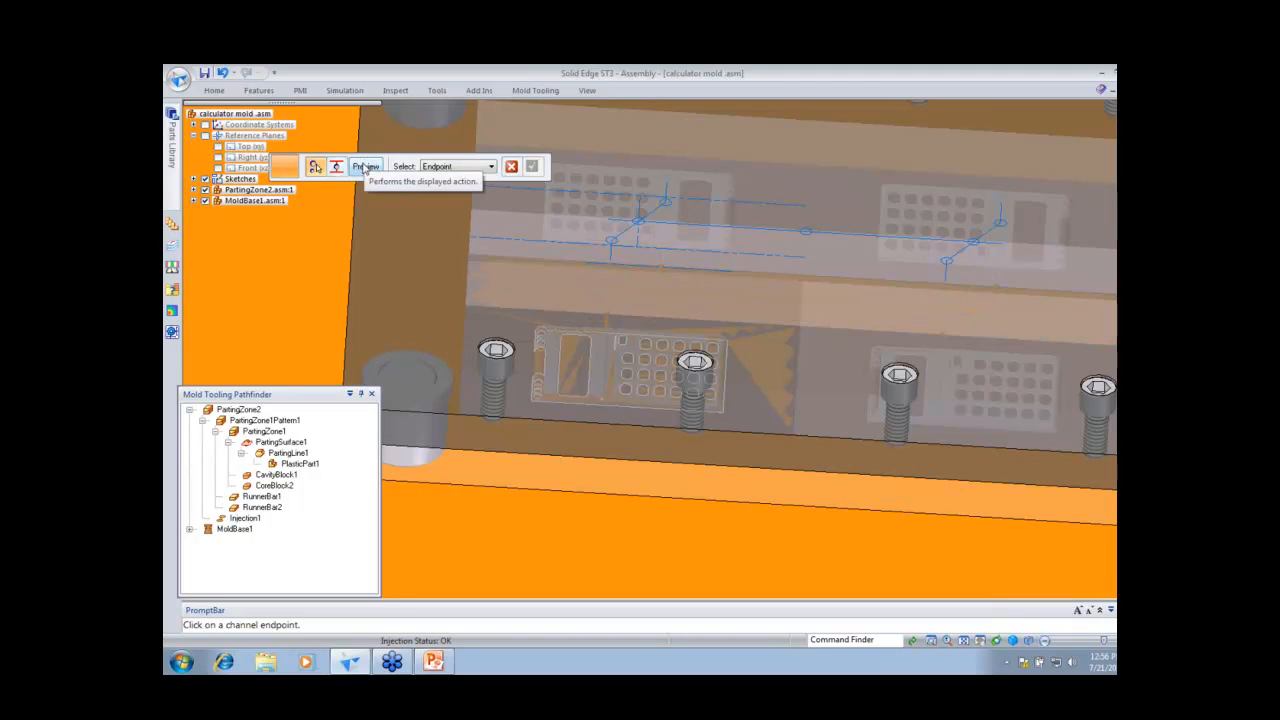
left_click(366, 166)
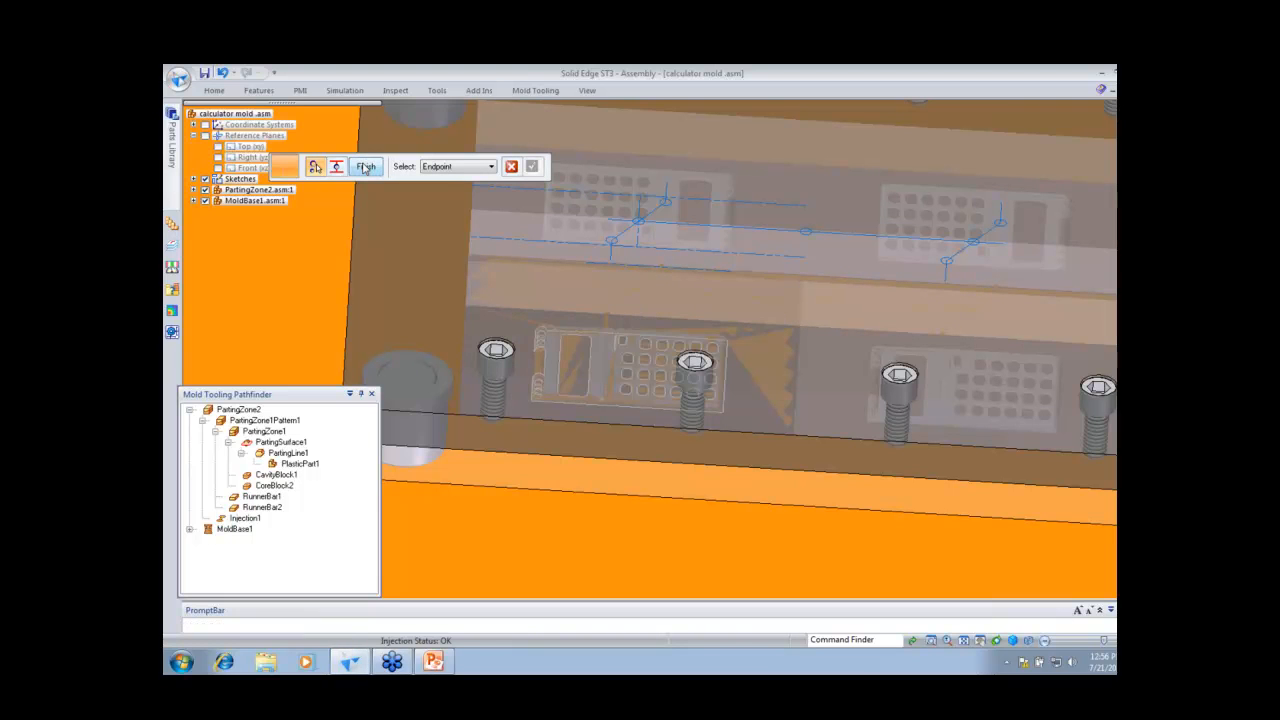
left_click(366, 167)
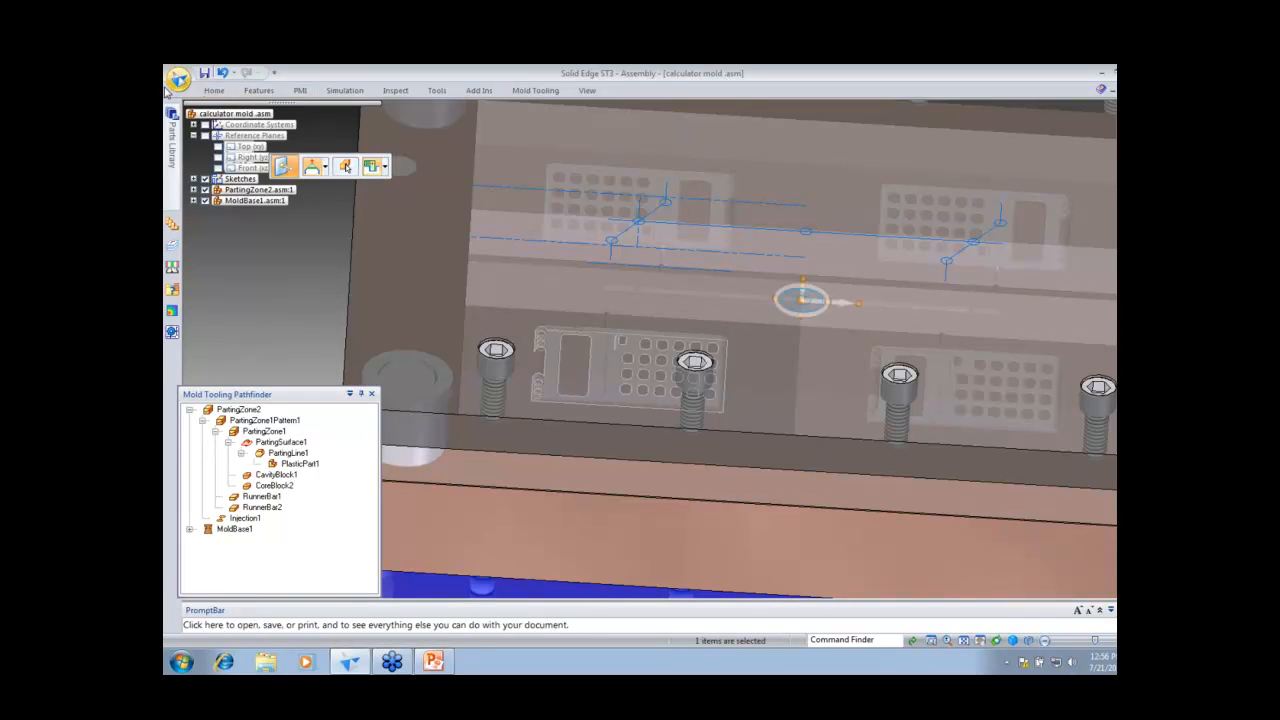
Step: Apply the Ejector_Side display configuration and examine the runner branches leading to the left calculator cavities
left_click(212, 90)
left_click(799, 113)
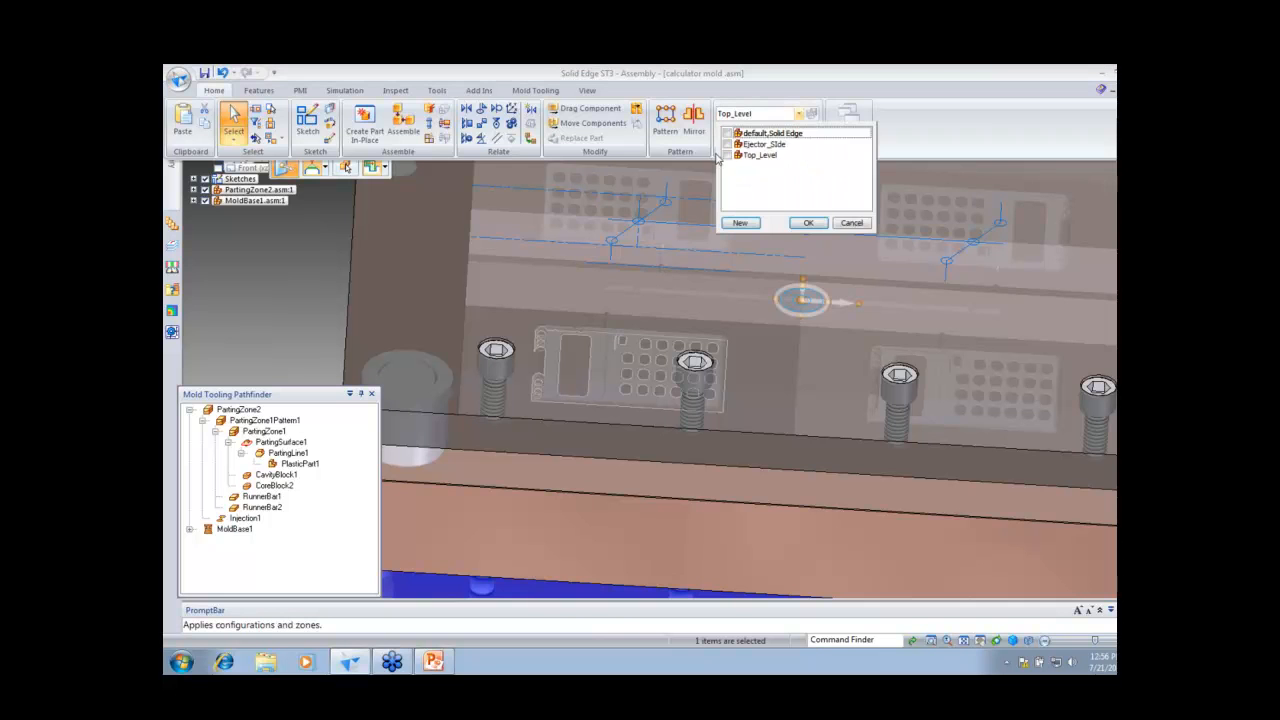
left_click(728, 144)
left_click(817, 222)
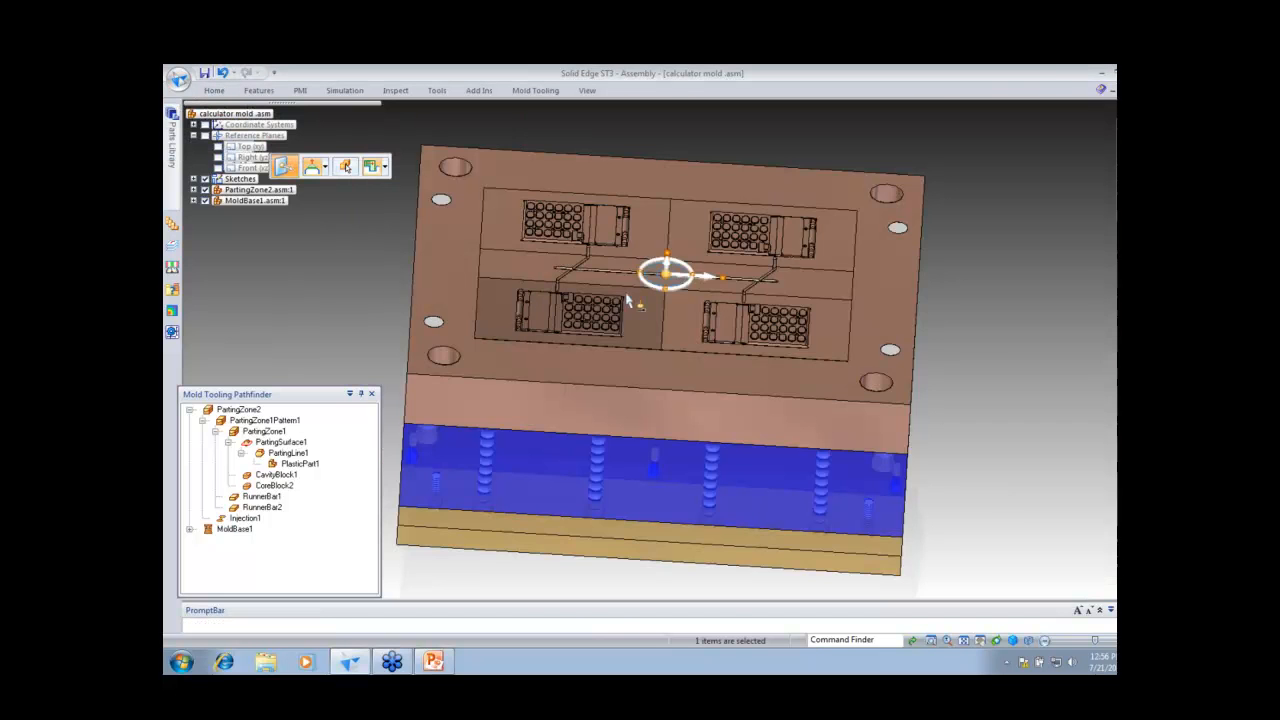
scroll(542, 283, "up", 5)
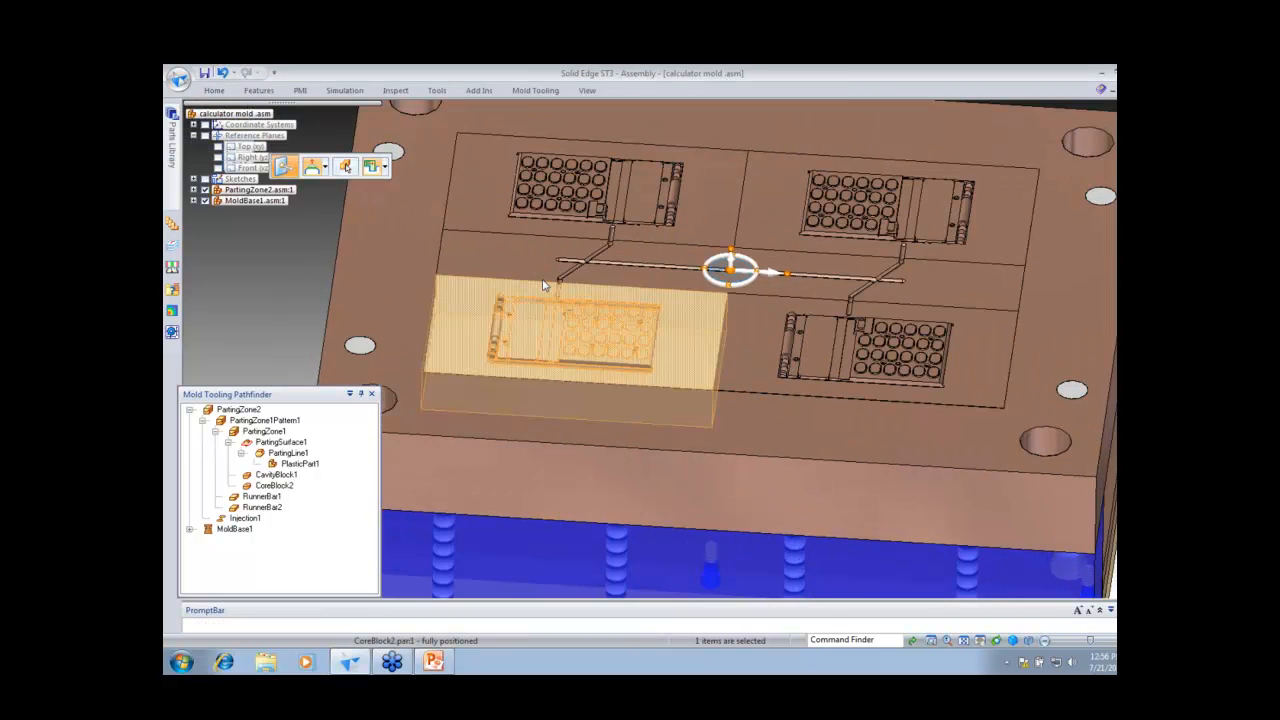
scroll(543, 285, "up", 2)
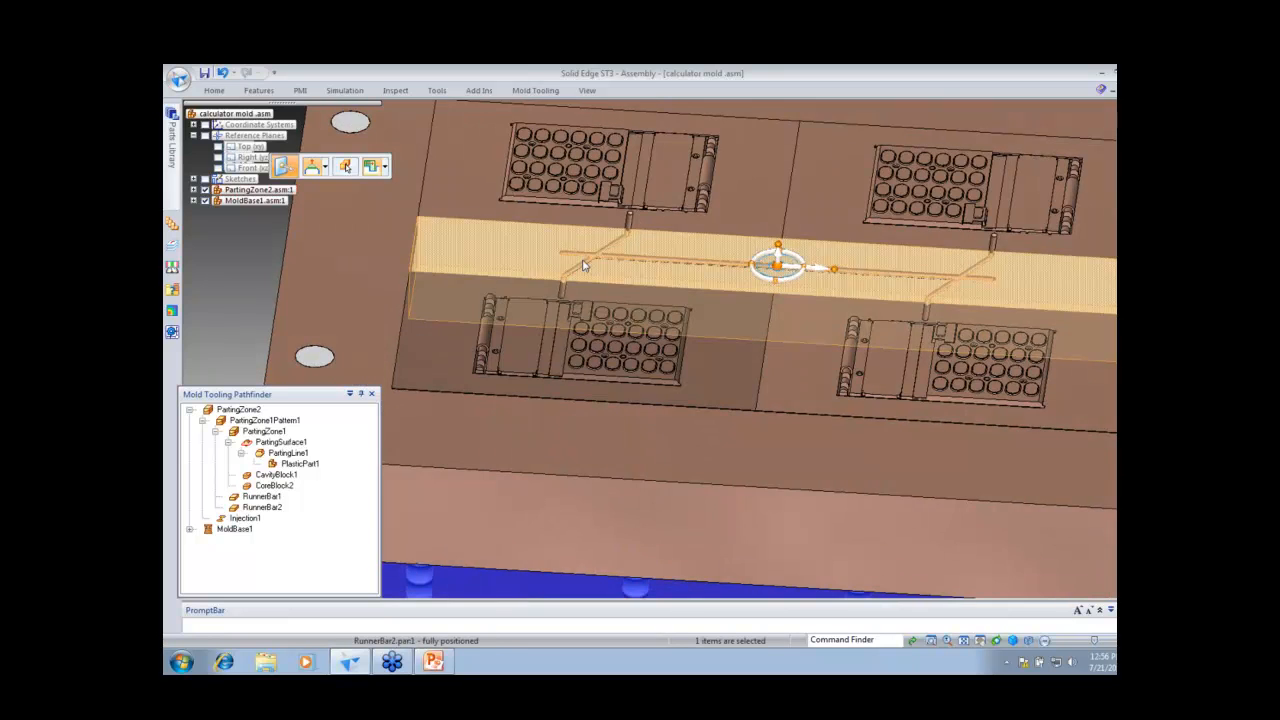
scroll(592, 241, "up", 2)
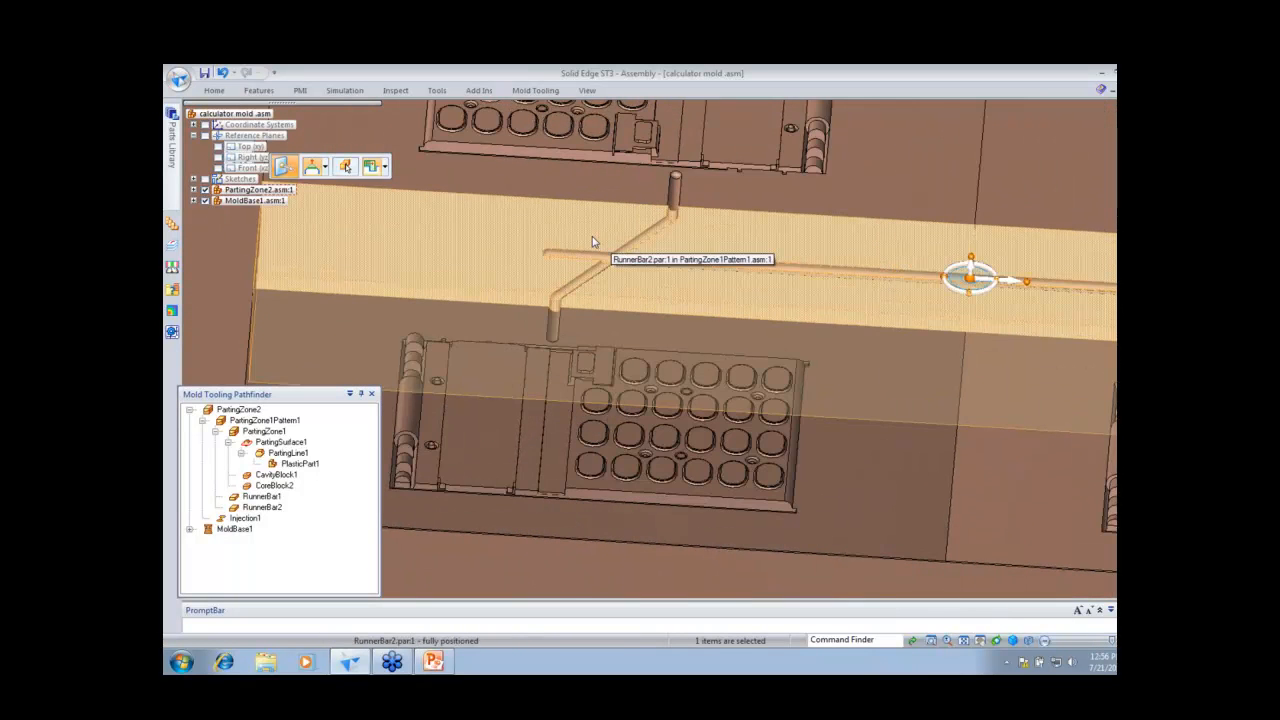
scroll(592, 241, "down", 1)
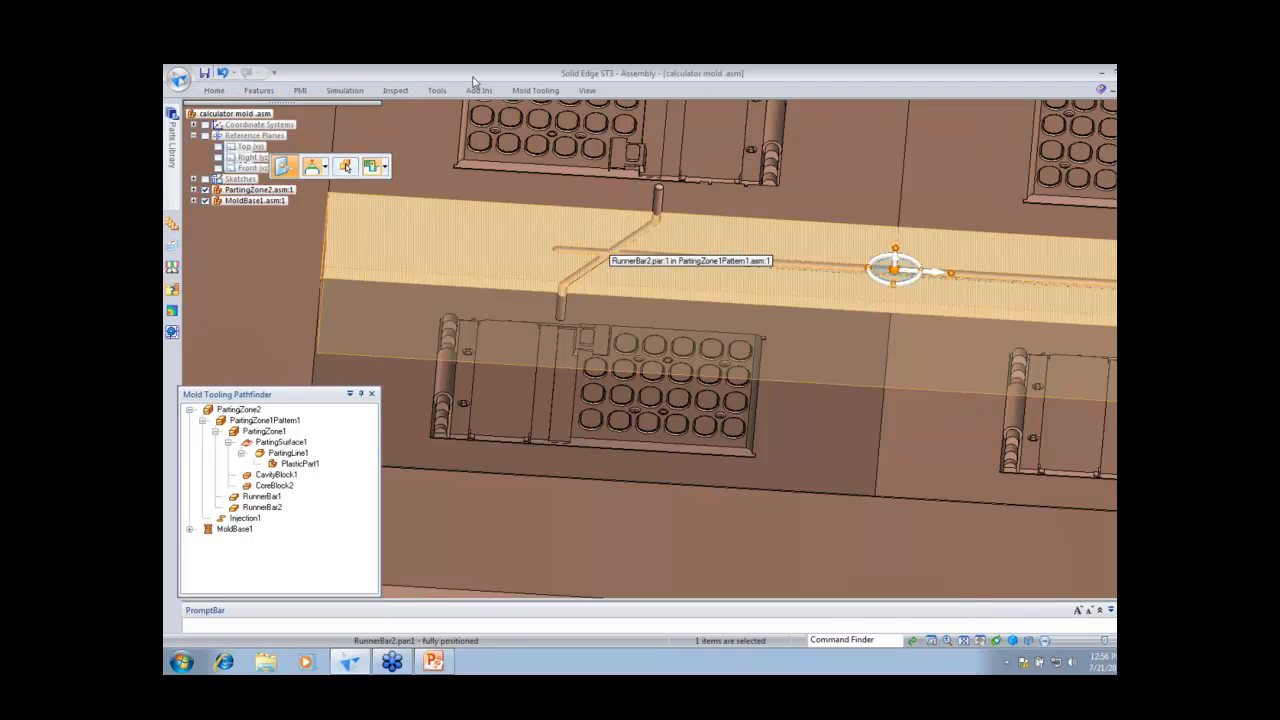
Step: Open the cold well definition of Injection1 and show the assembly sketches so the runner layout circles can be picked
right_click(251, 524)
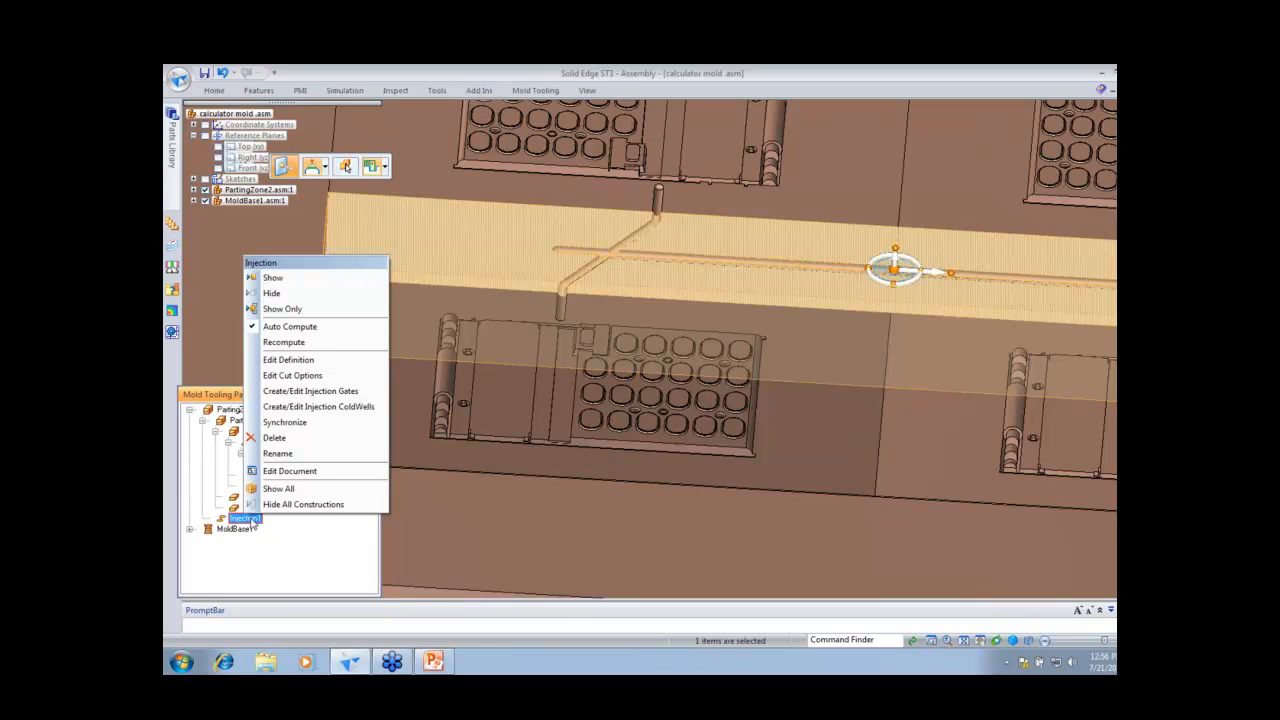
left_click(298, 407)
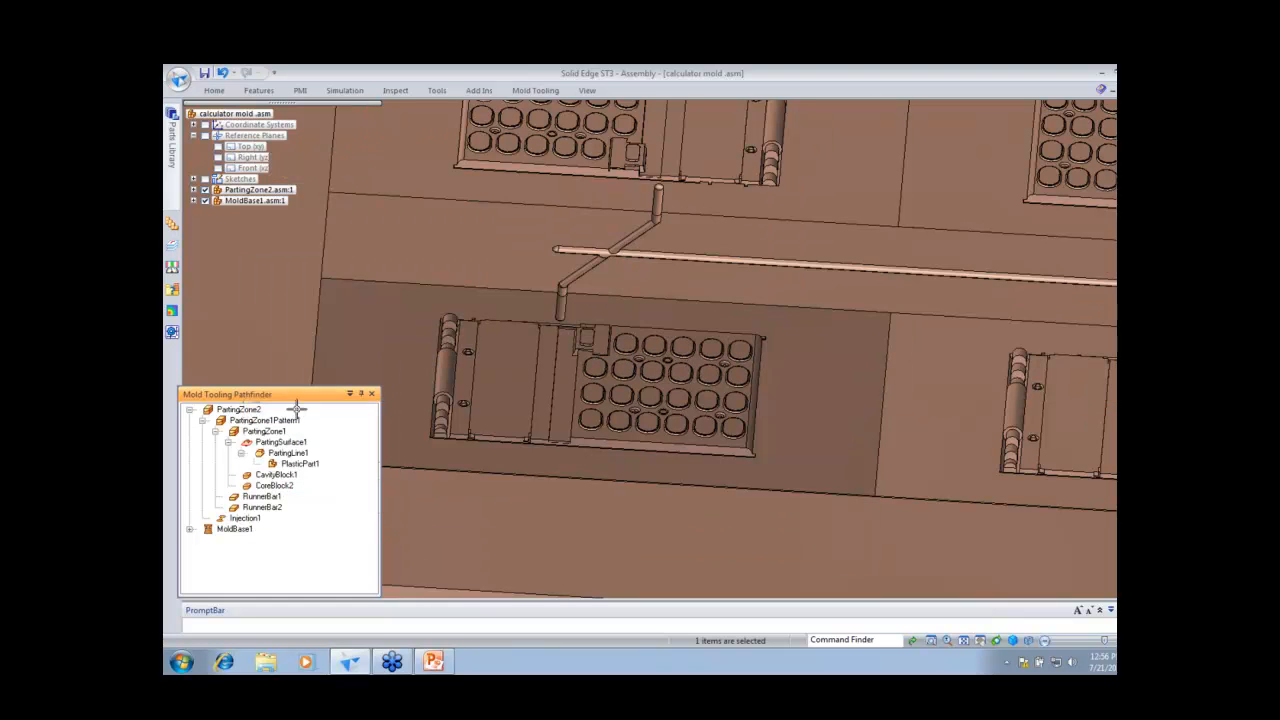
middle_click_drag(513, 402, 543, 447)
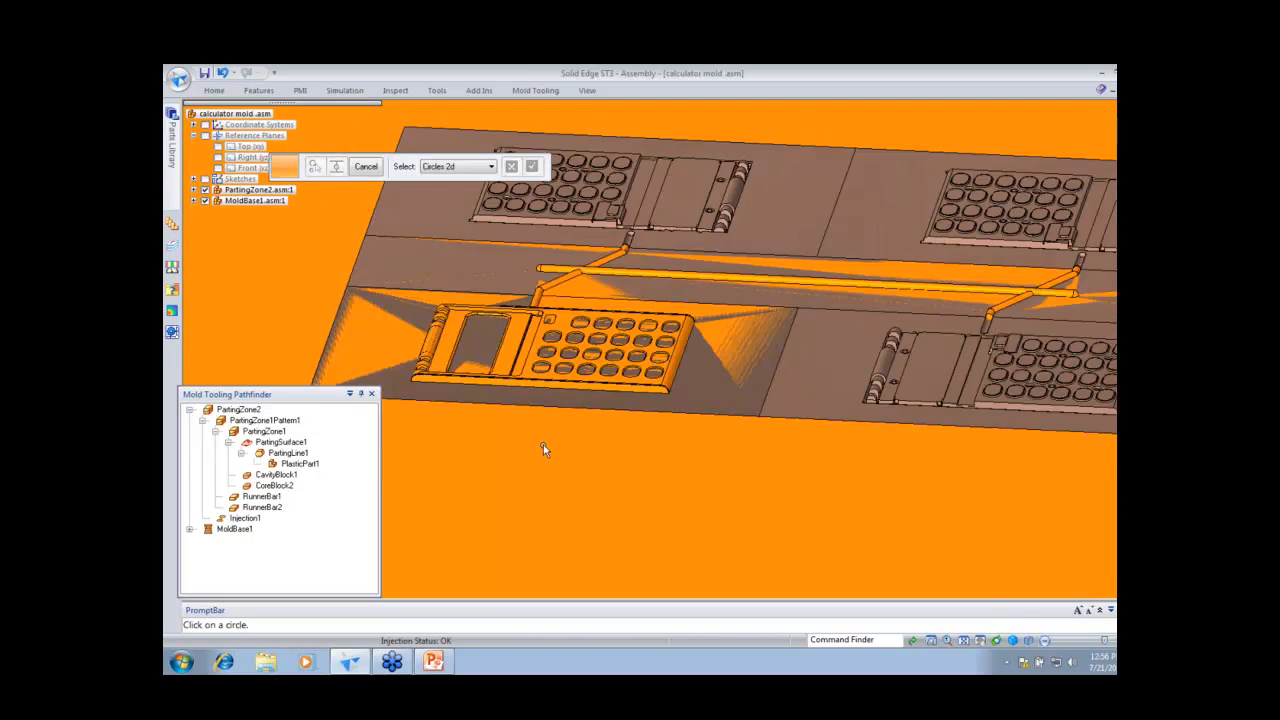
scroll(547, 448, "down", 4)
mouse_move(606, 378)
middle_mouse_down()
mouse_move(616, 365)
mouse_move(617, 381)
middle_mouse_up()
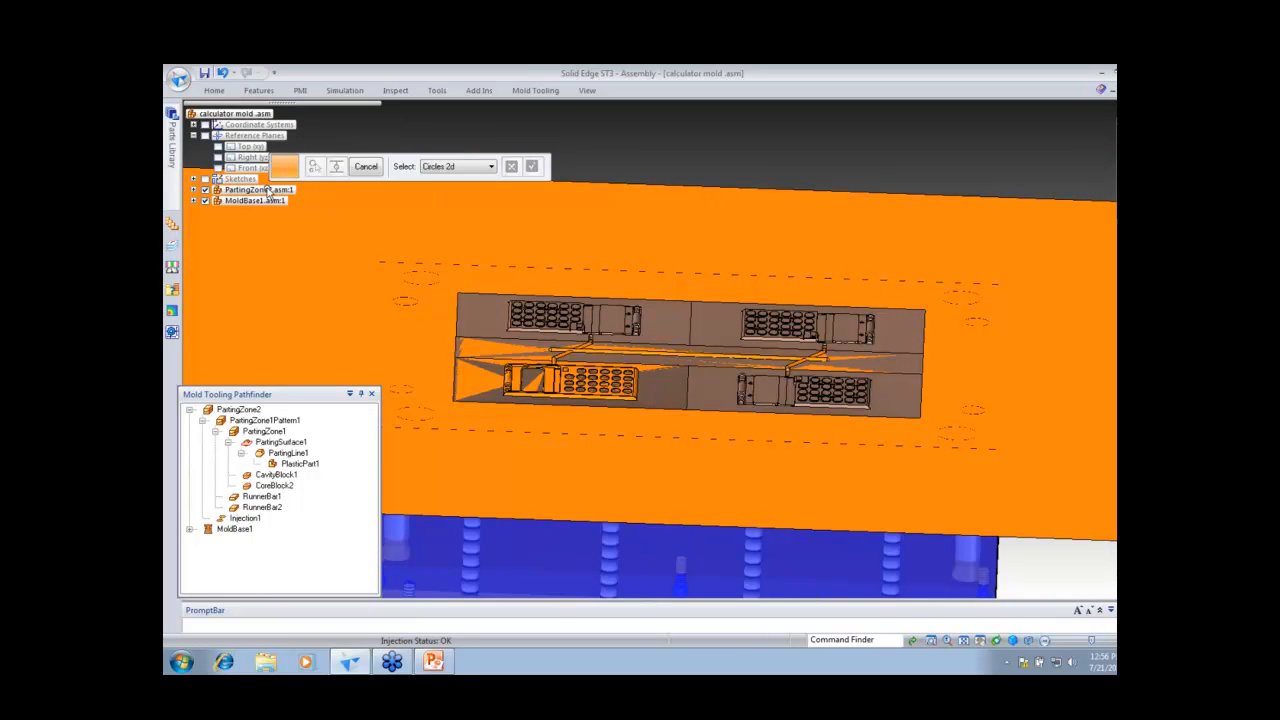
left_click(205, 178)
middle_click_drag(781, 189, 779, 214)
scroll(636, 290, "up", 3)
Step: Create cold wells for Injection1 at the runner layout's sketch circles, using the Circles 2d selection, and finish the feature
left_click(570, 301)
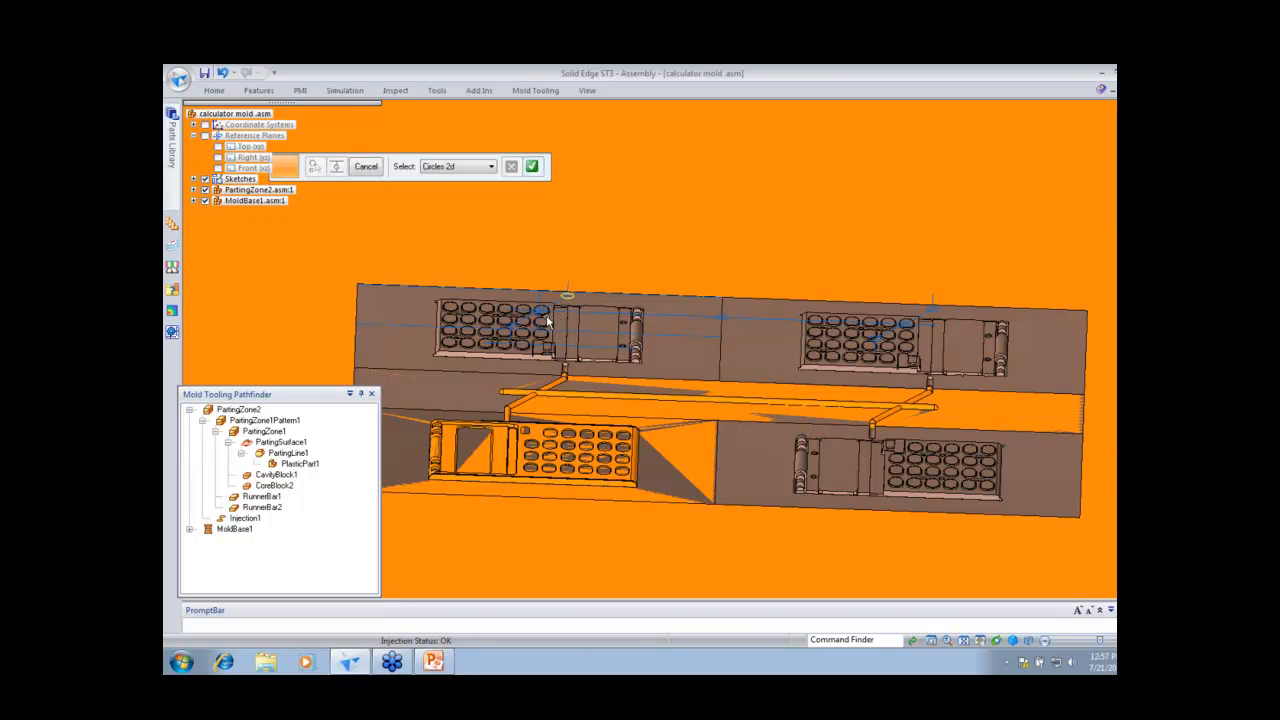
left_click(542, 312)
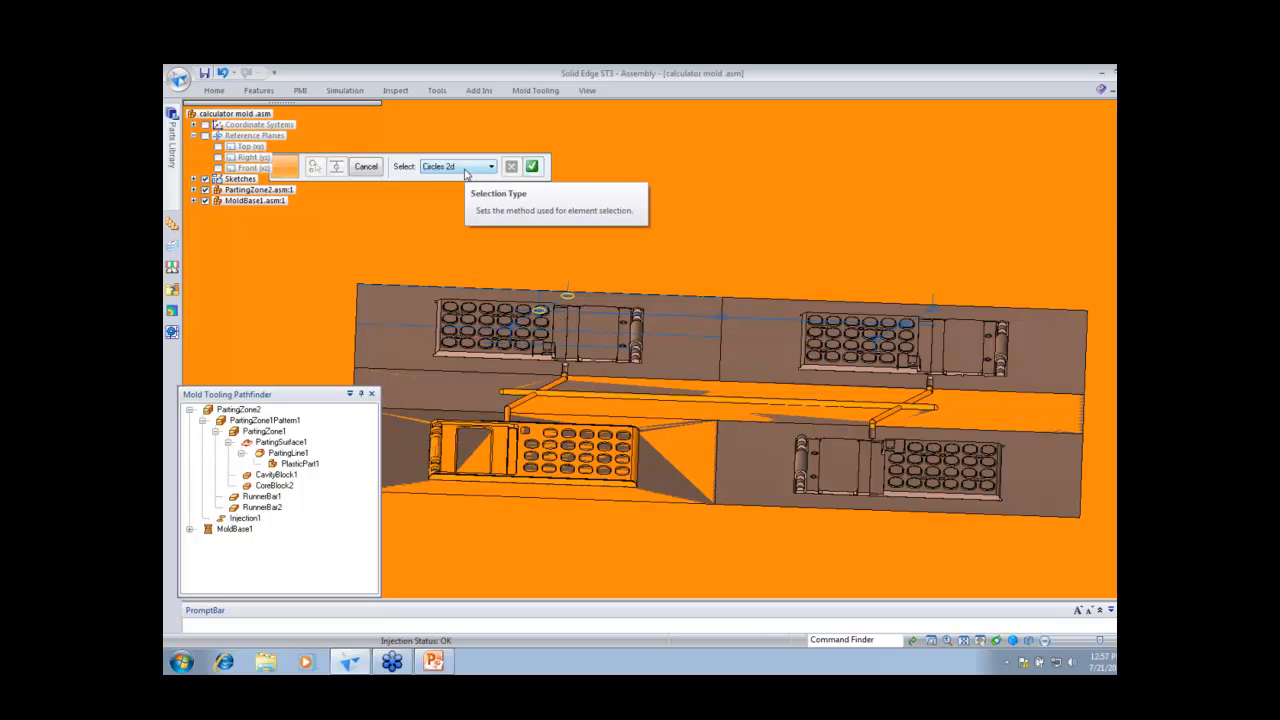
left_click(510, 327)
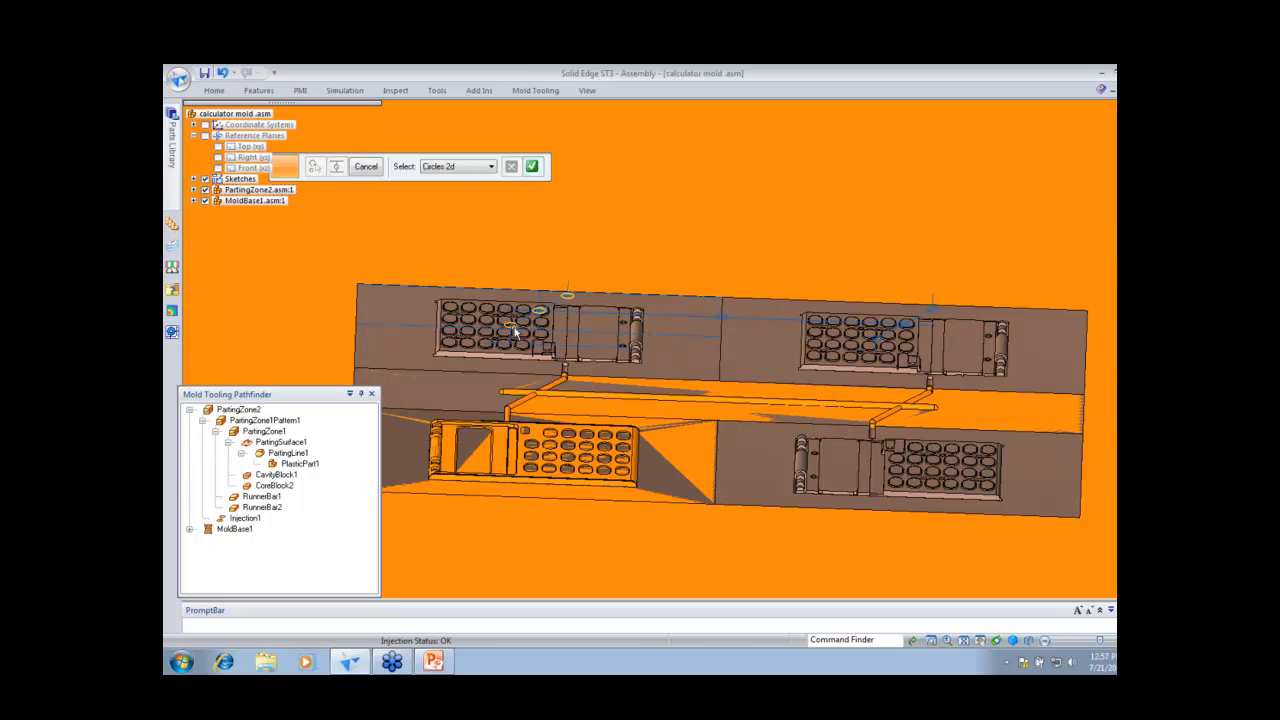
left_click(724, 320)
left_click(915, 335)
left_click(531, 166)
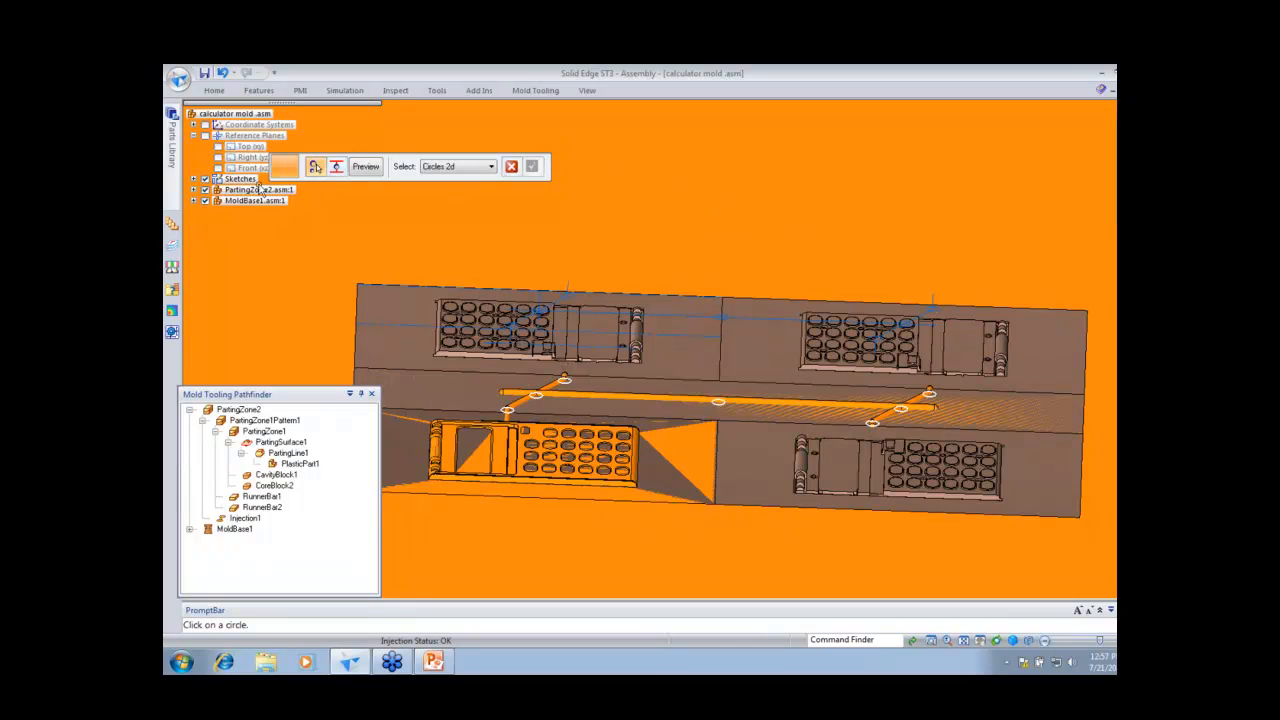
left_click(366, 166)
left_click(338, 167)
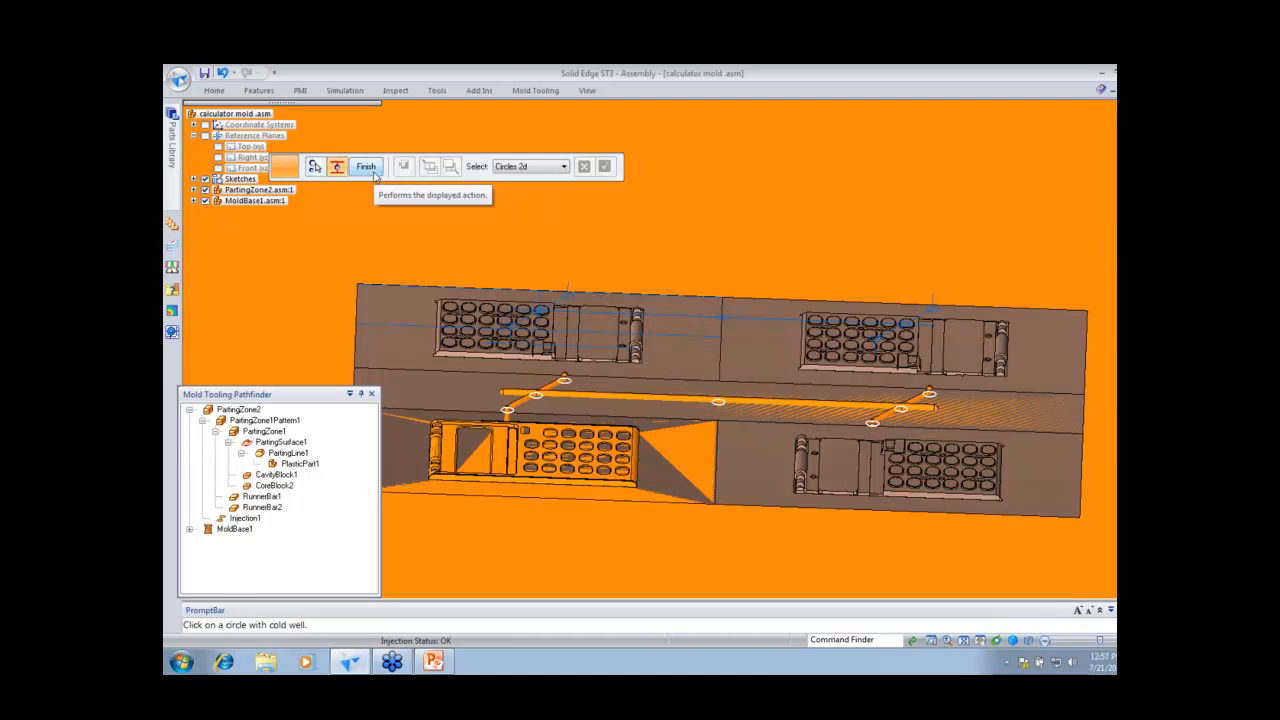
left_click(366, 167)
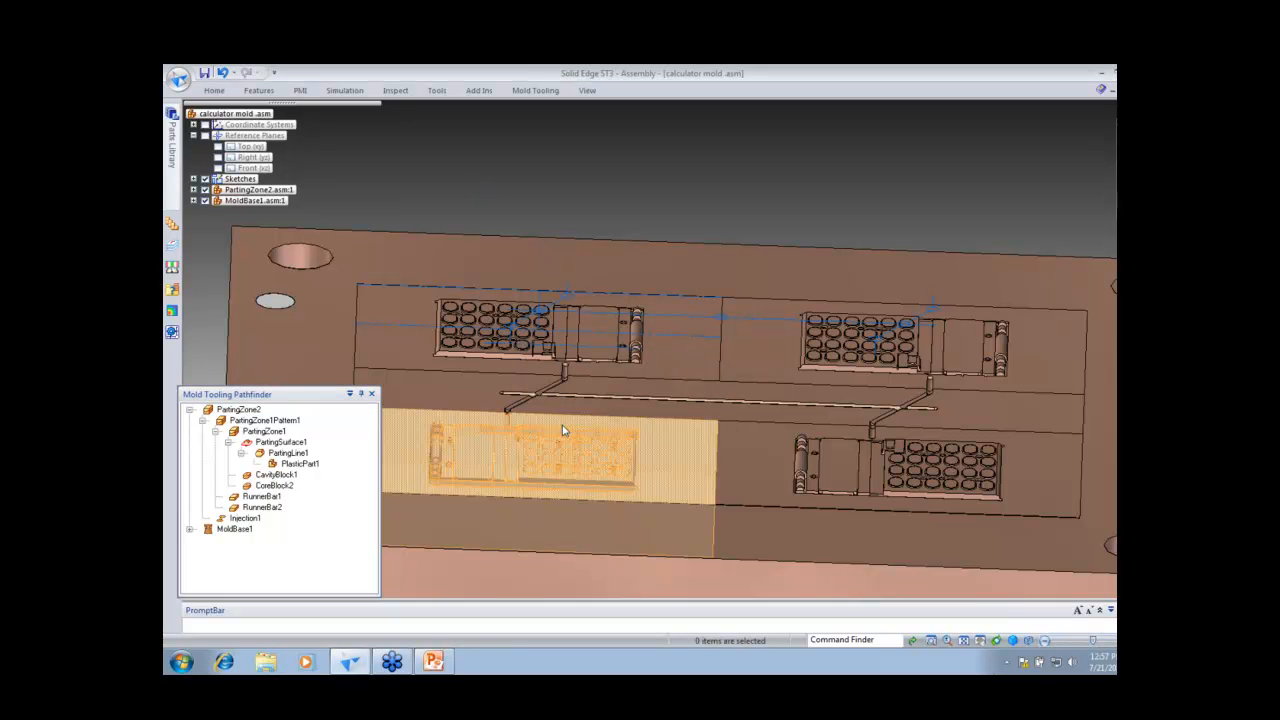
Step: Examine the cold wells along the main runner and at both branch crossings in the runner bar
scroll(562, 425, "up", 2)
scroll(537, 429, "up", 3)
scroll(537, 429, "up", 2)
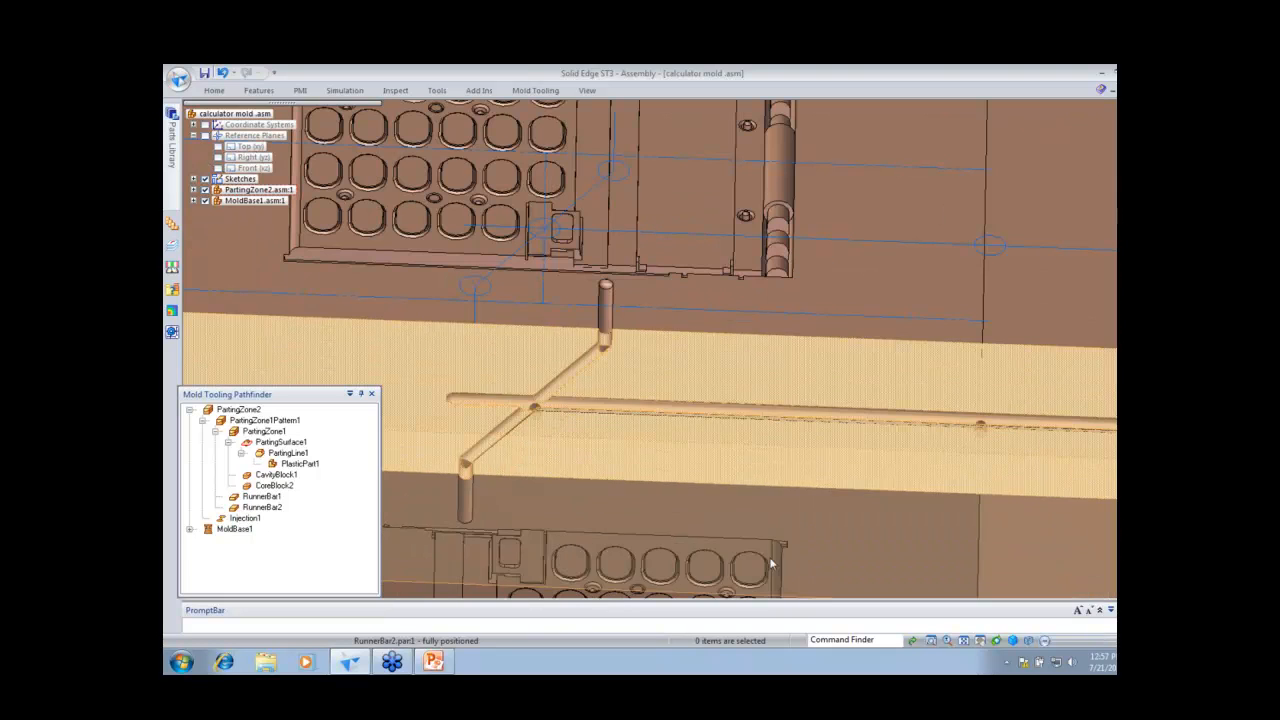
left_click(946, 640)
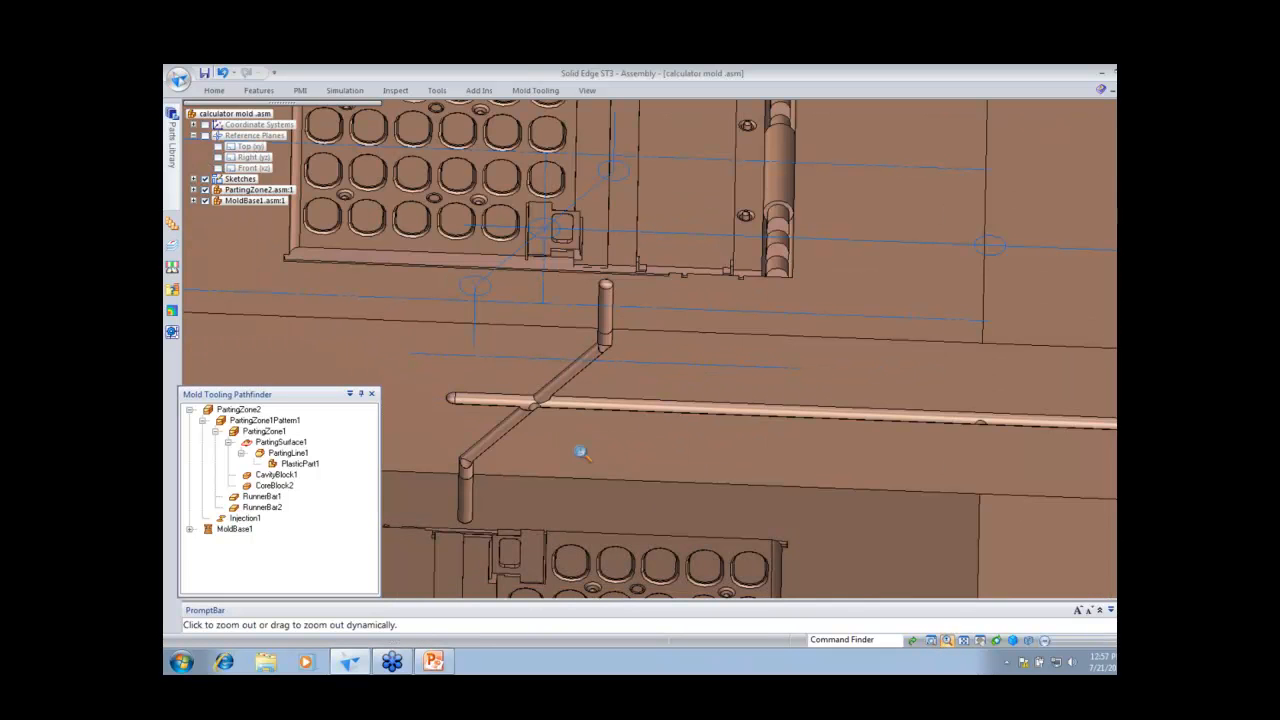
middle_click_drag(582, 453, 594, 491)
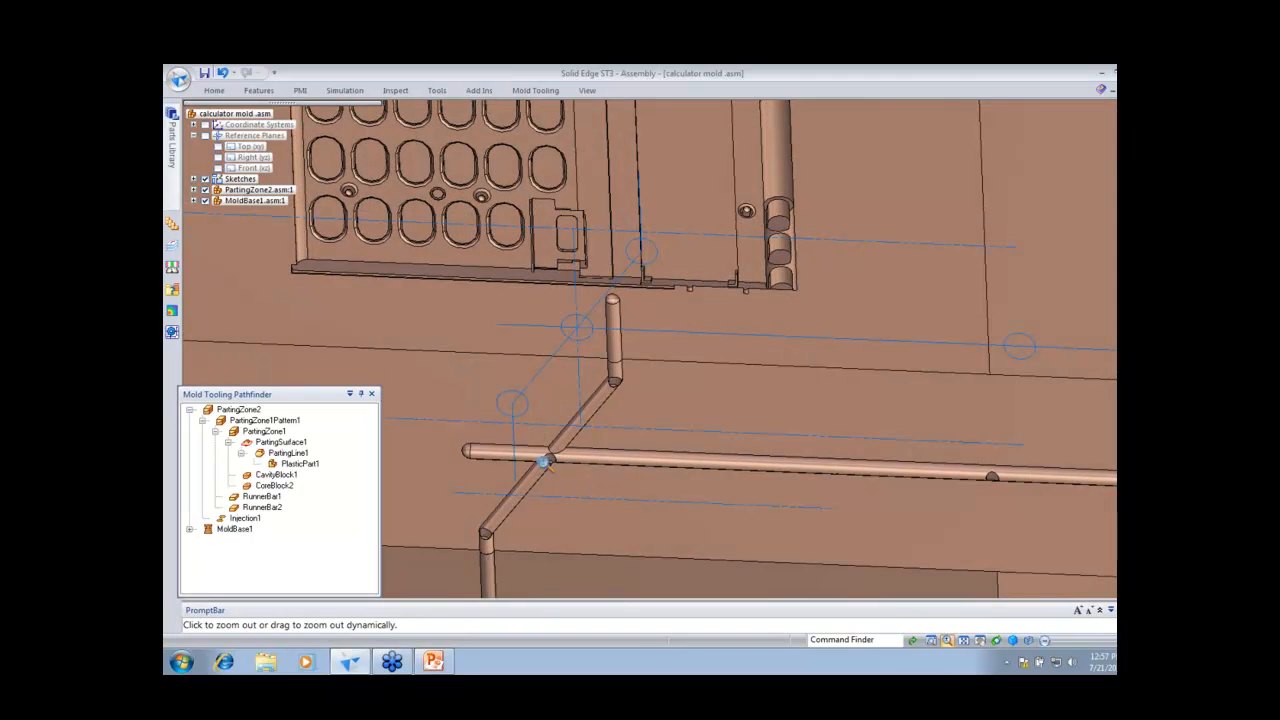
left_click(981, 642)
left_click_drag(996, 541, 512, 465)
left_click_drag(857, 466, 812, 466)
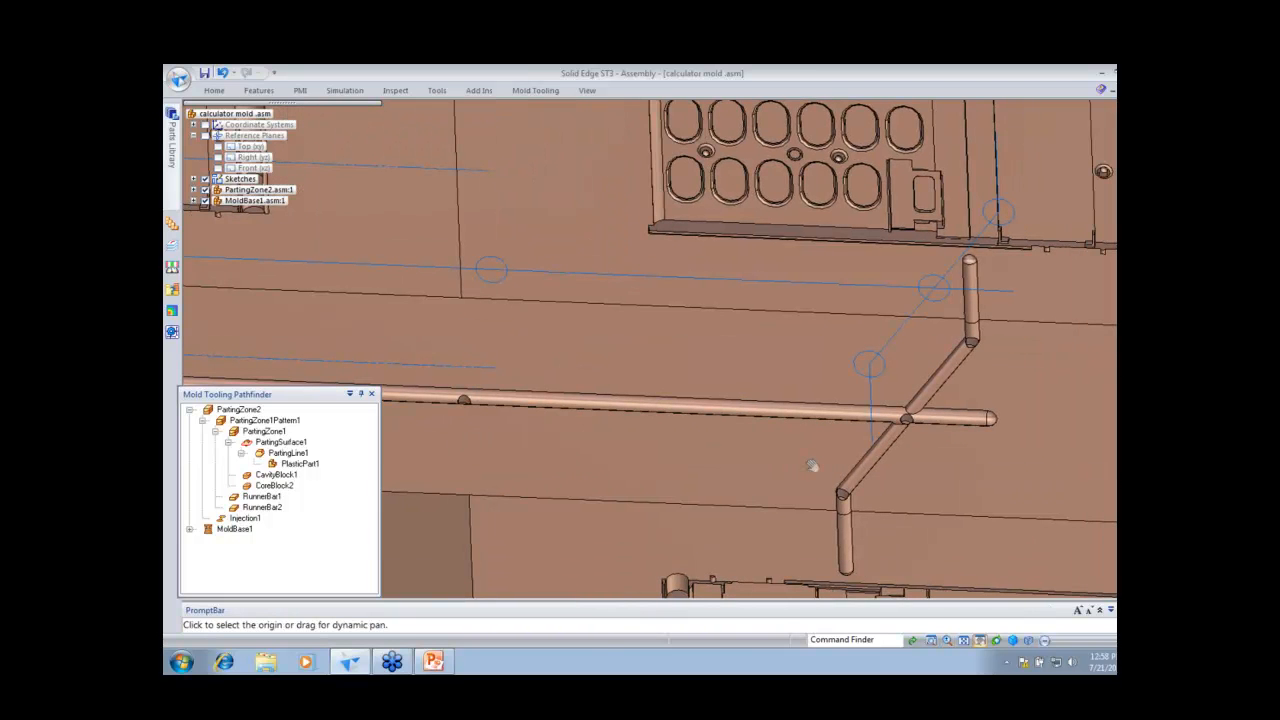
key("Escape")
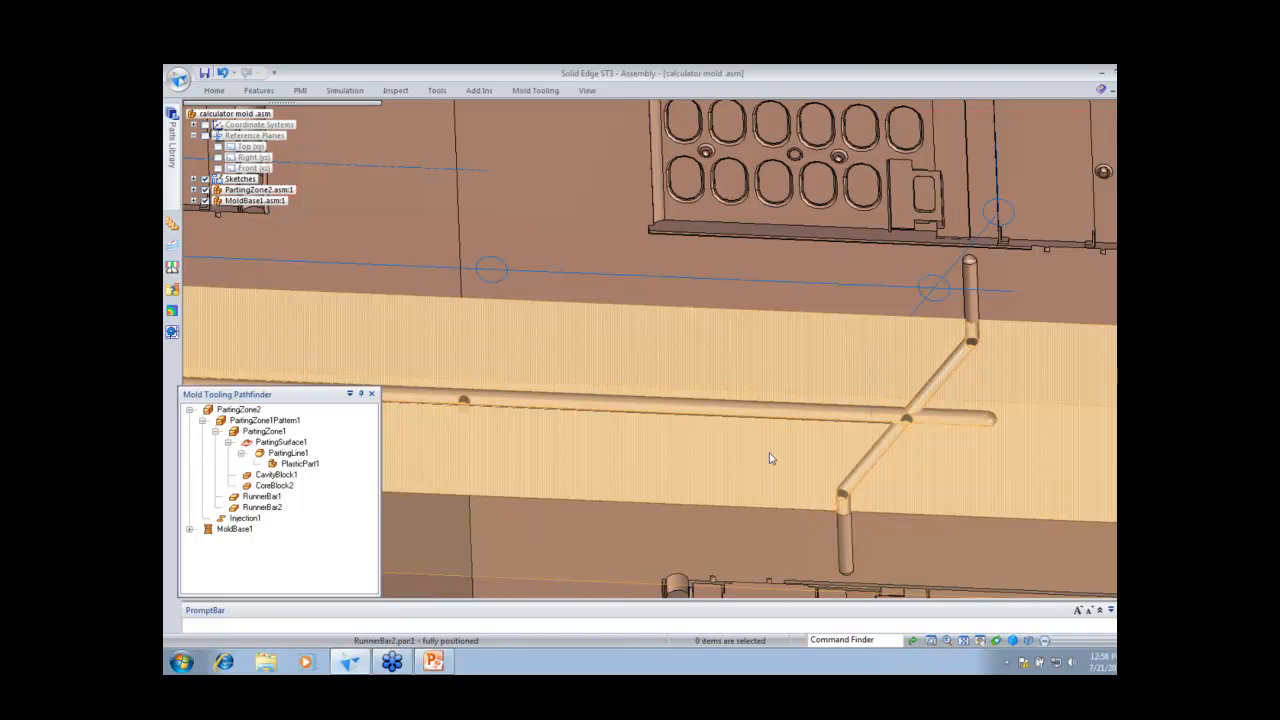
scroll(782, 456, "down", 3)
scroll(785, 462, "down", 3)
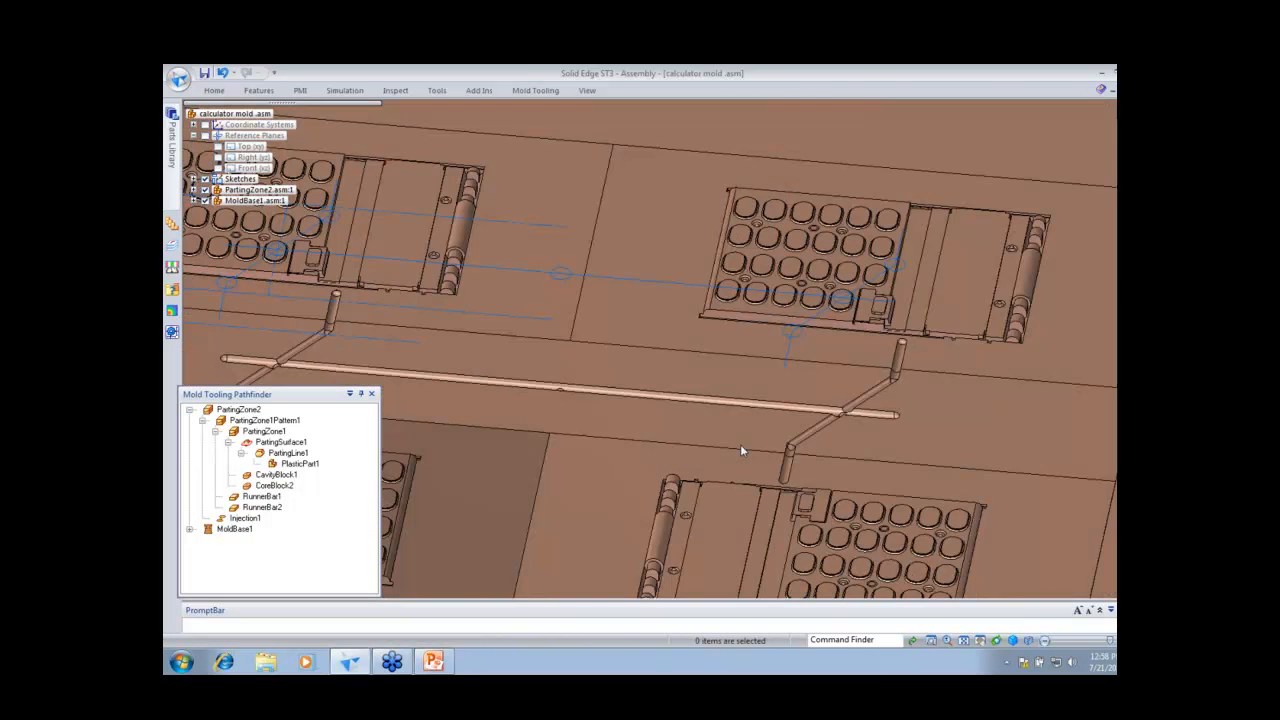
scroll(743, 451, "down", 3)
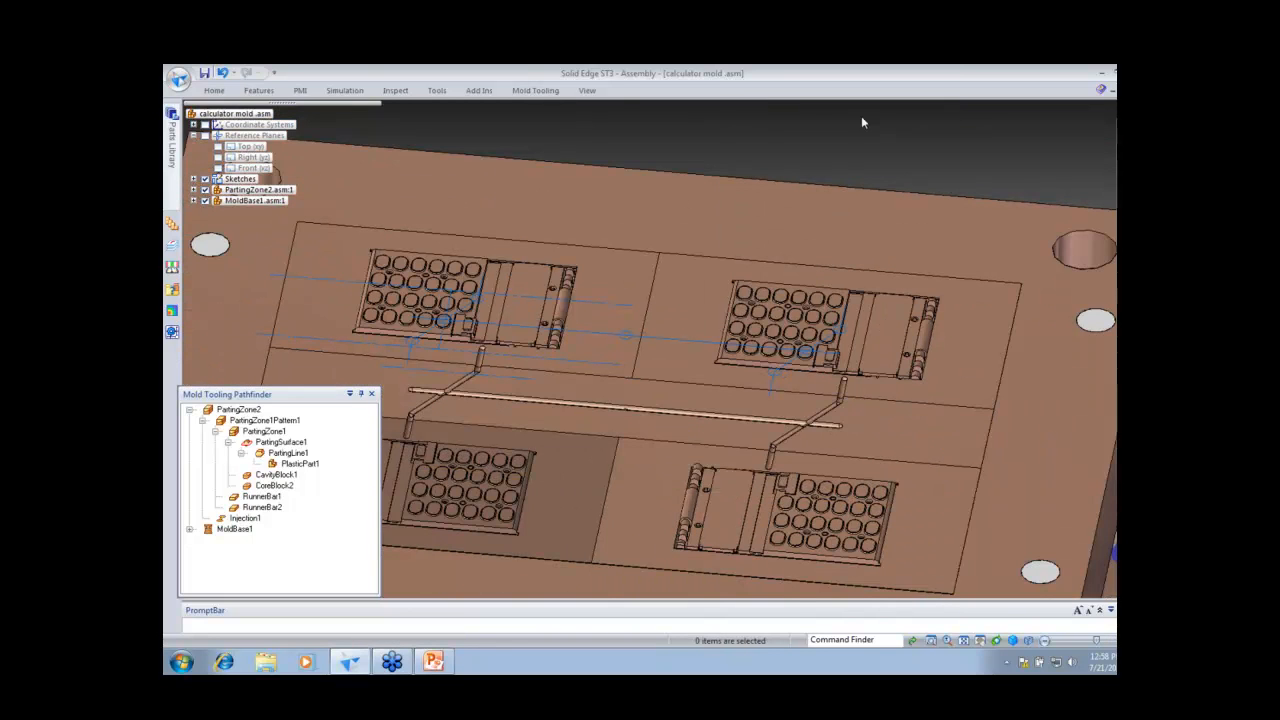
Step: Apply the Top_Level display configuration to the mold assembly
left_click(214, 90)
left_click(811, 113)
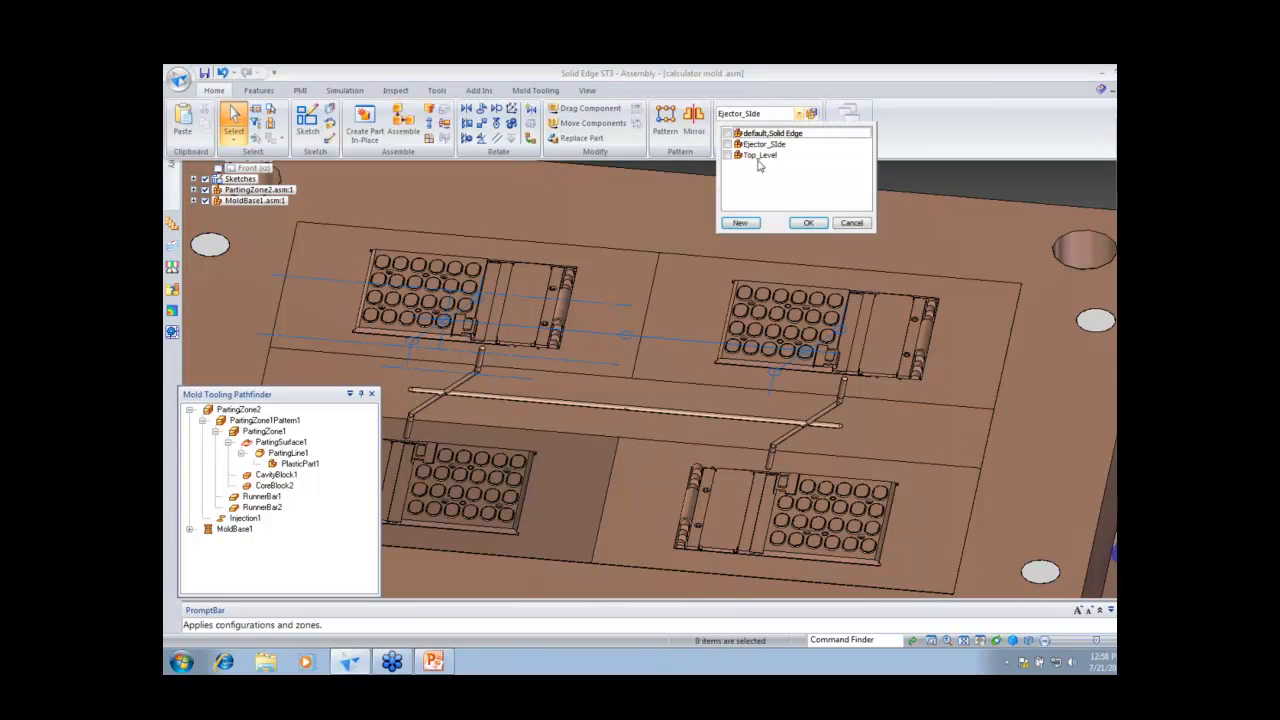
left_click(727, 155)
left_click(808, 221)
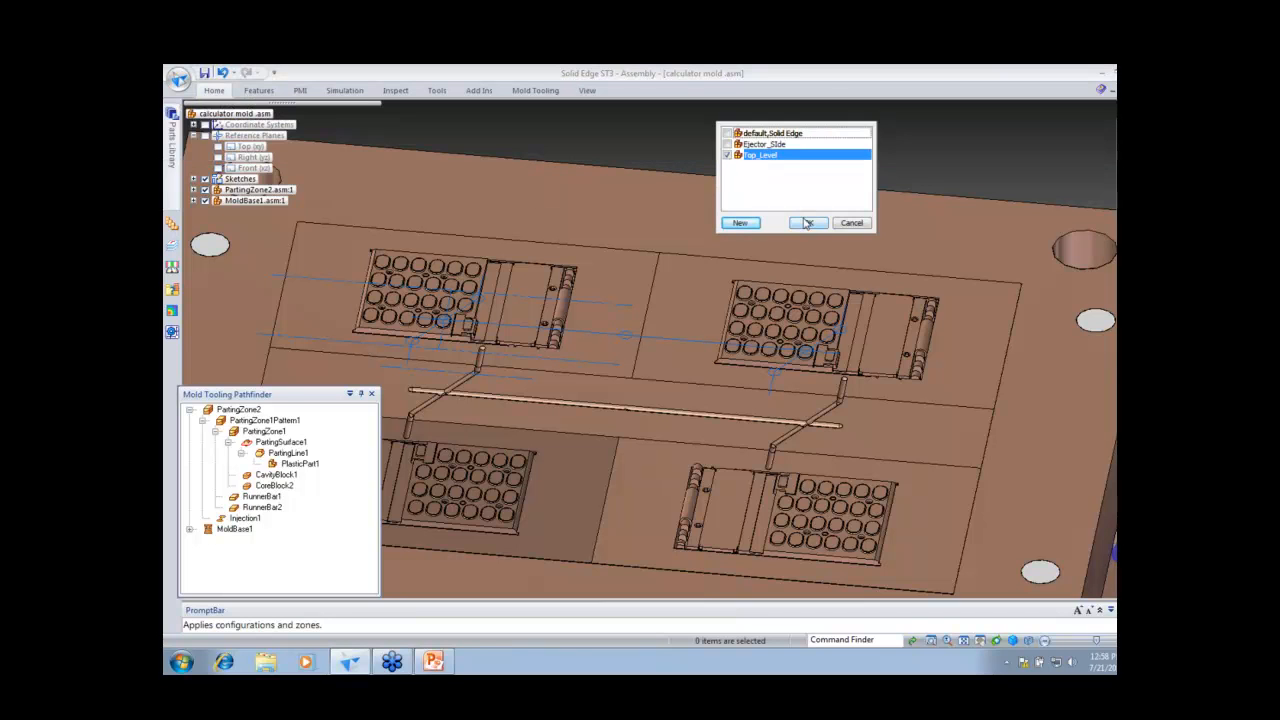
left_click(548, 96)
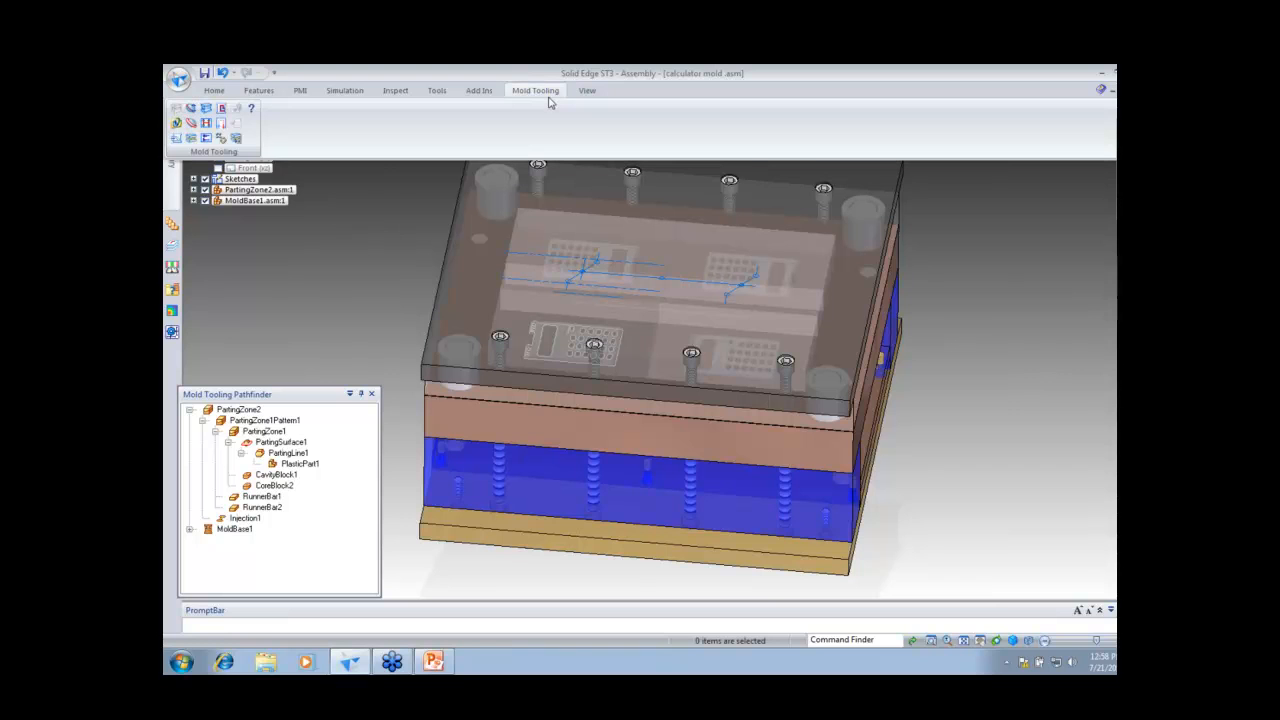
left_click(224, 110)
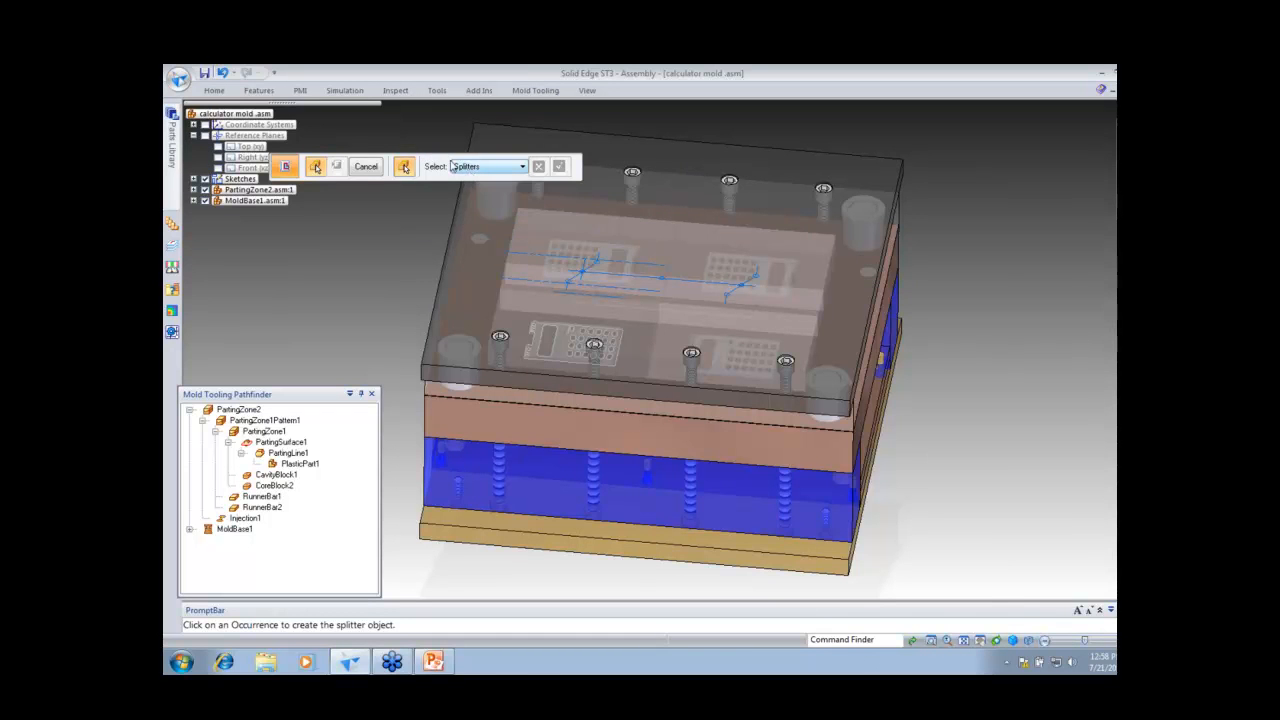
left_click(366, 167)
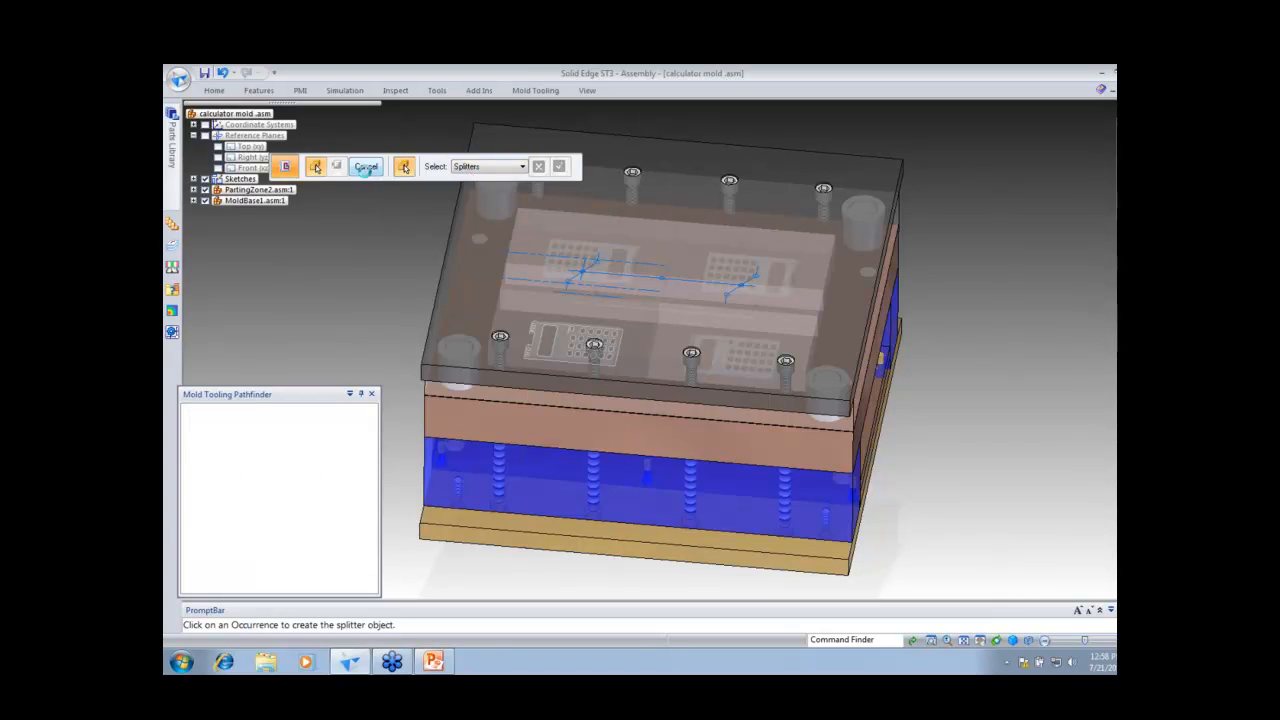
left_click(532, 89)
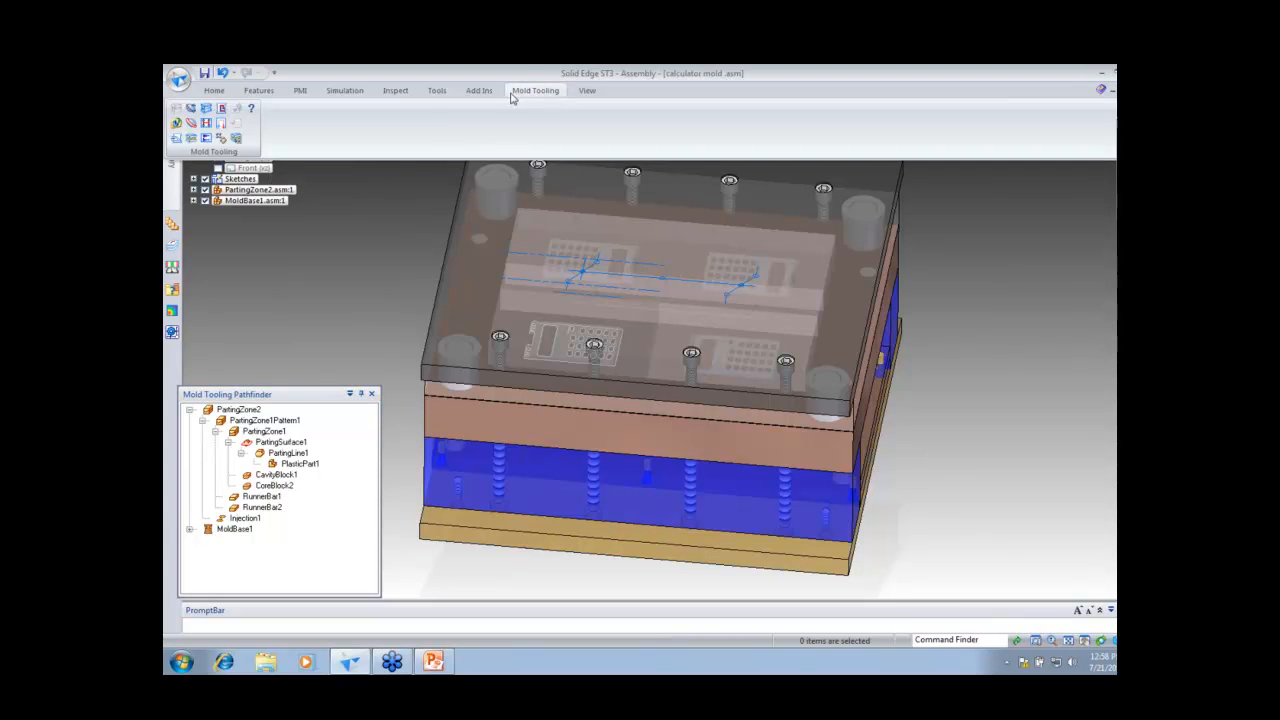
left_click(221, 128)
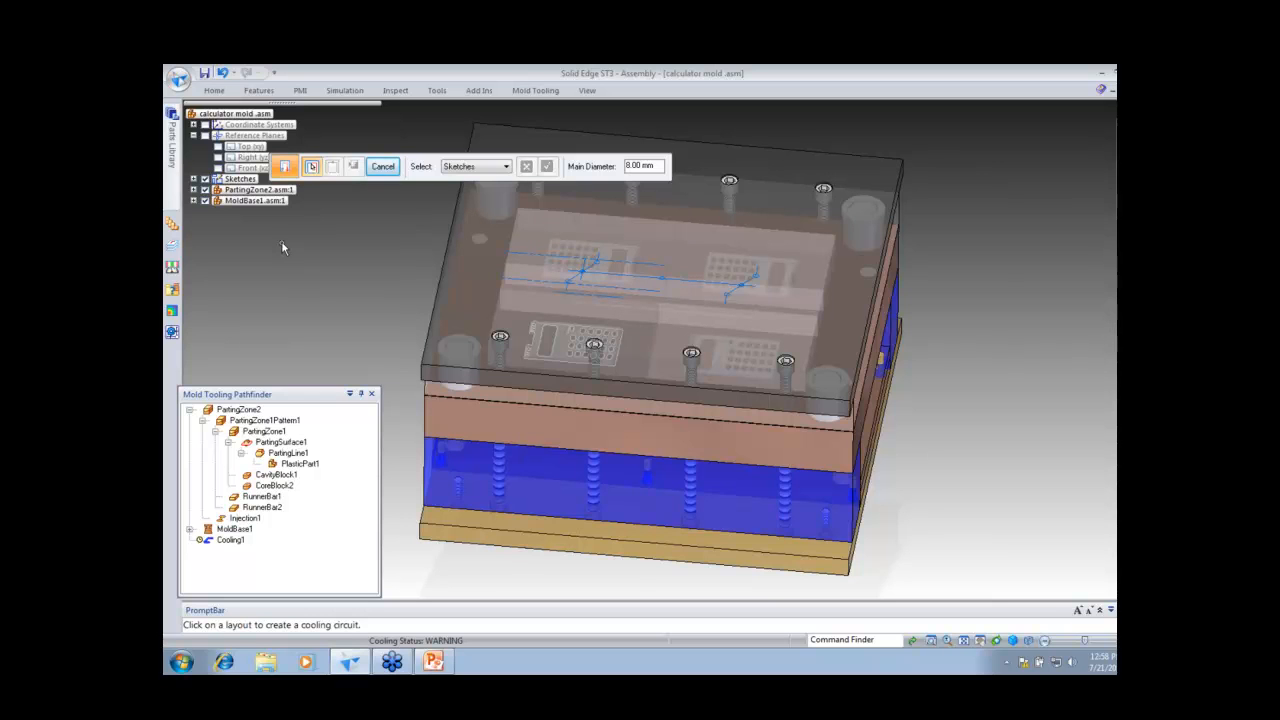
left_click(383, 166)
Step: Start placing a mold component and browse the Injection family's LKM catalog for injectors, locating rings and bushings
left_click(535, 90)
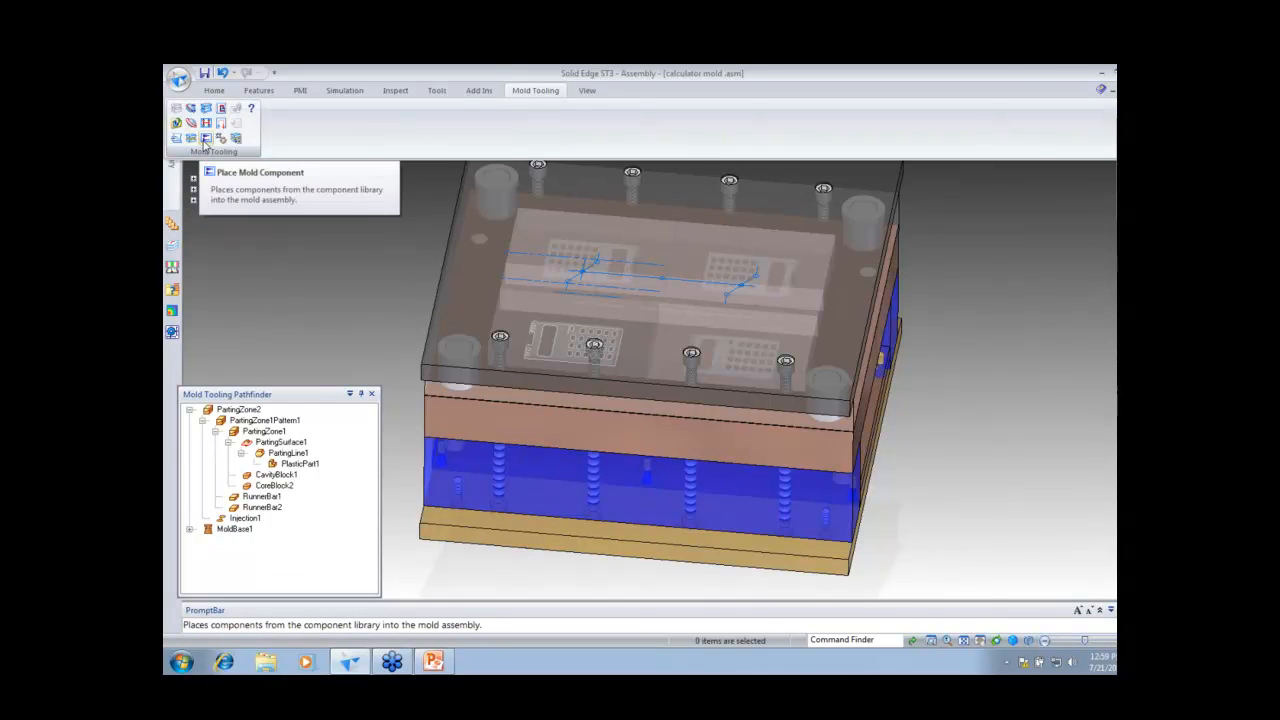
left_click(205, 140)
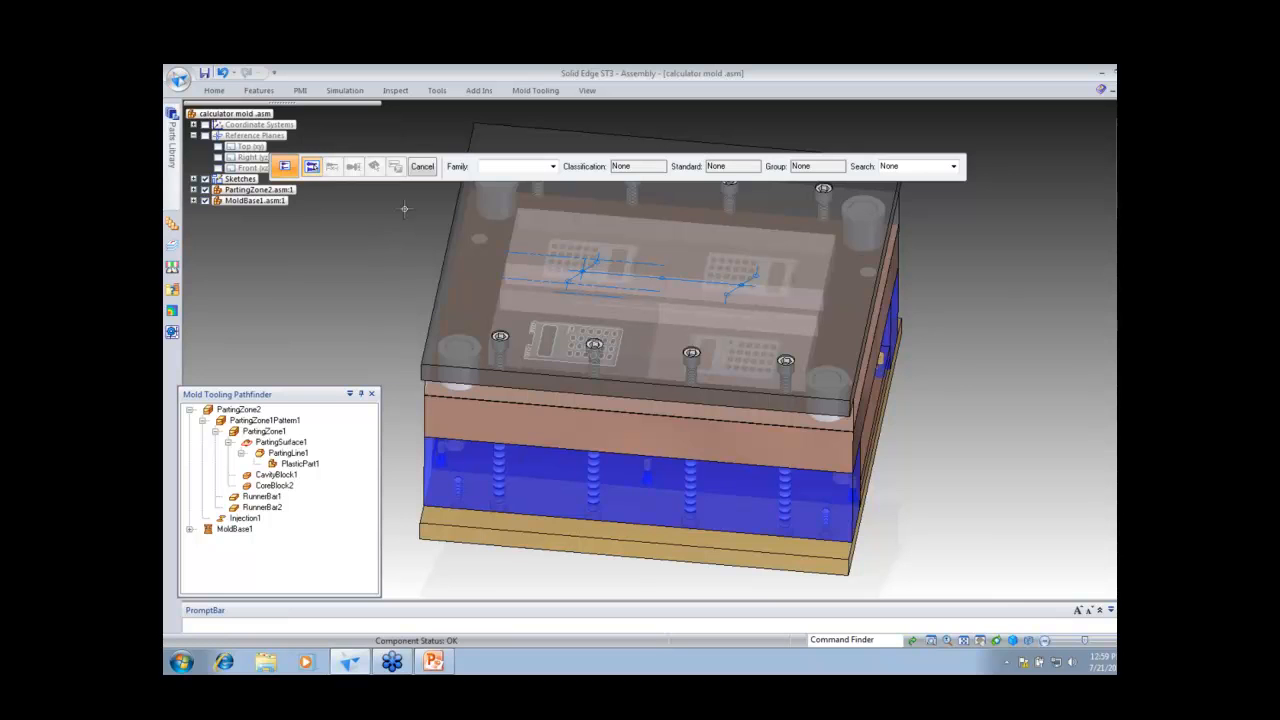
left_click(553, 167)
left_click(522, 188)
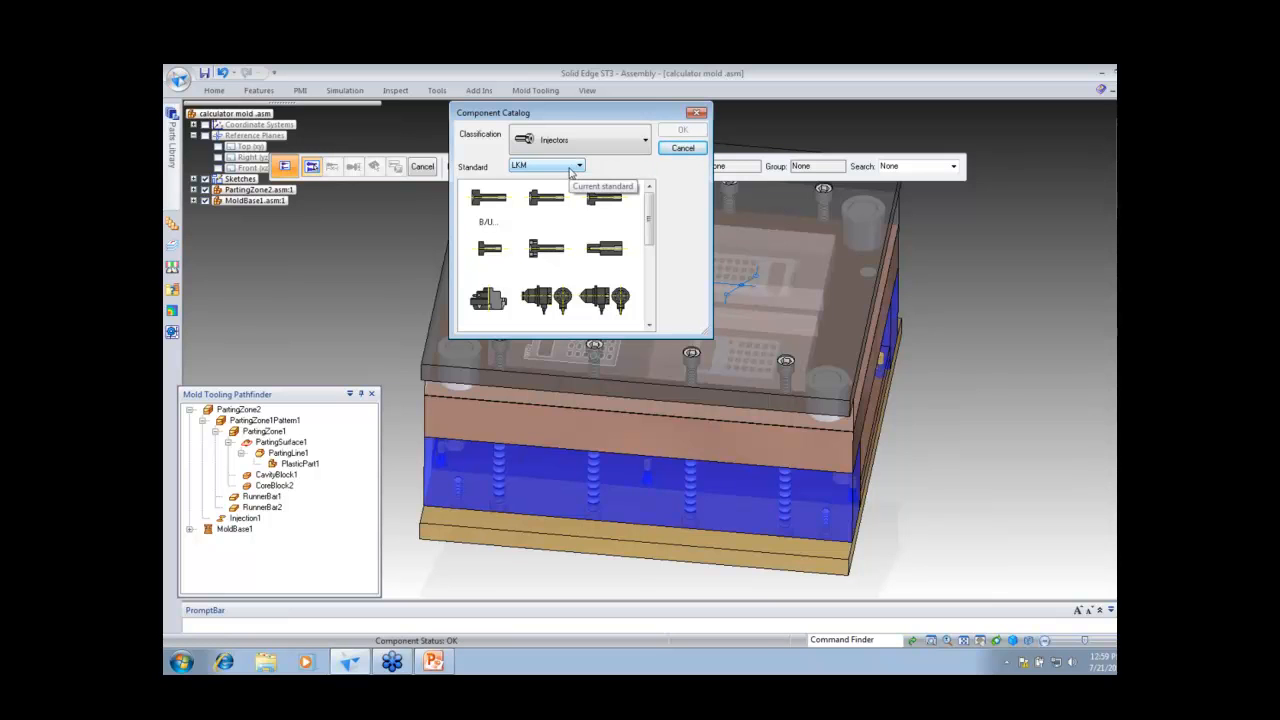
left_click(609, 146)
left_click(603, 172)
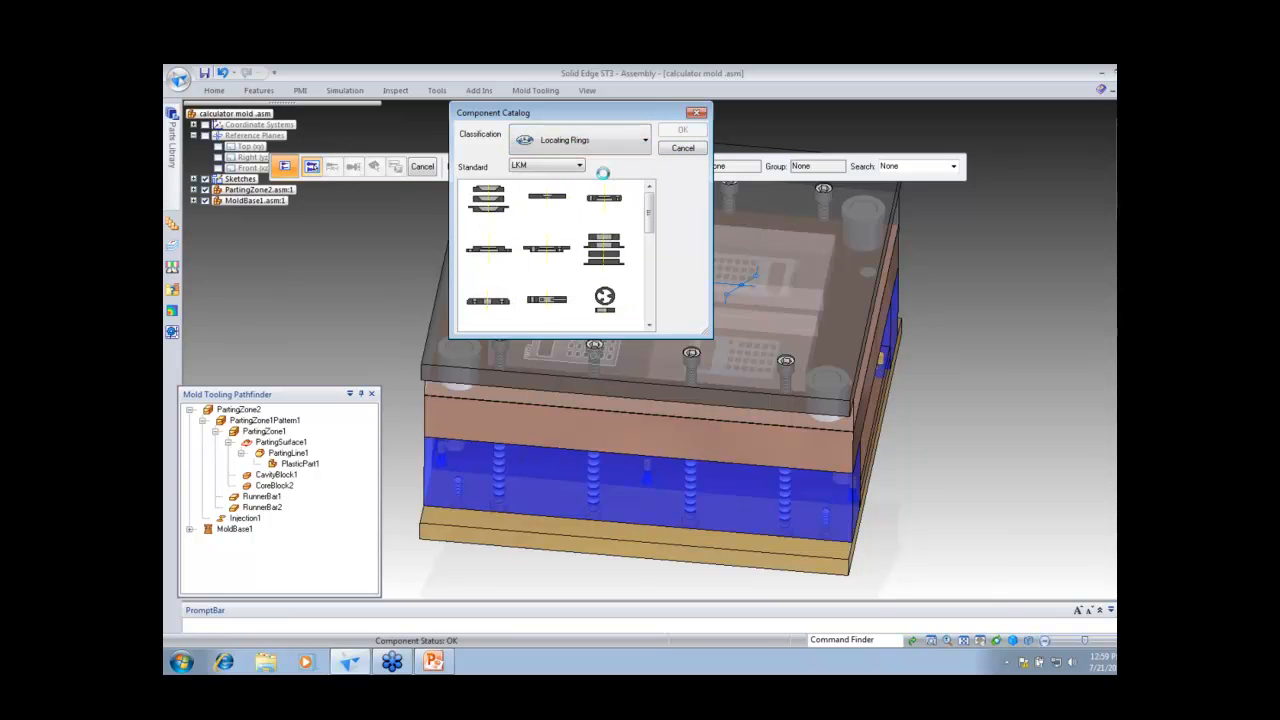
left_click(621, 147)
left_click(603, 211)
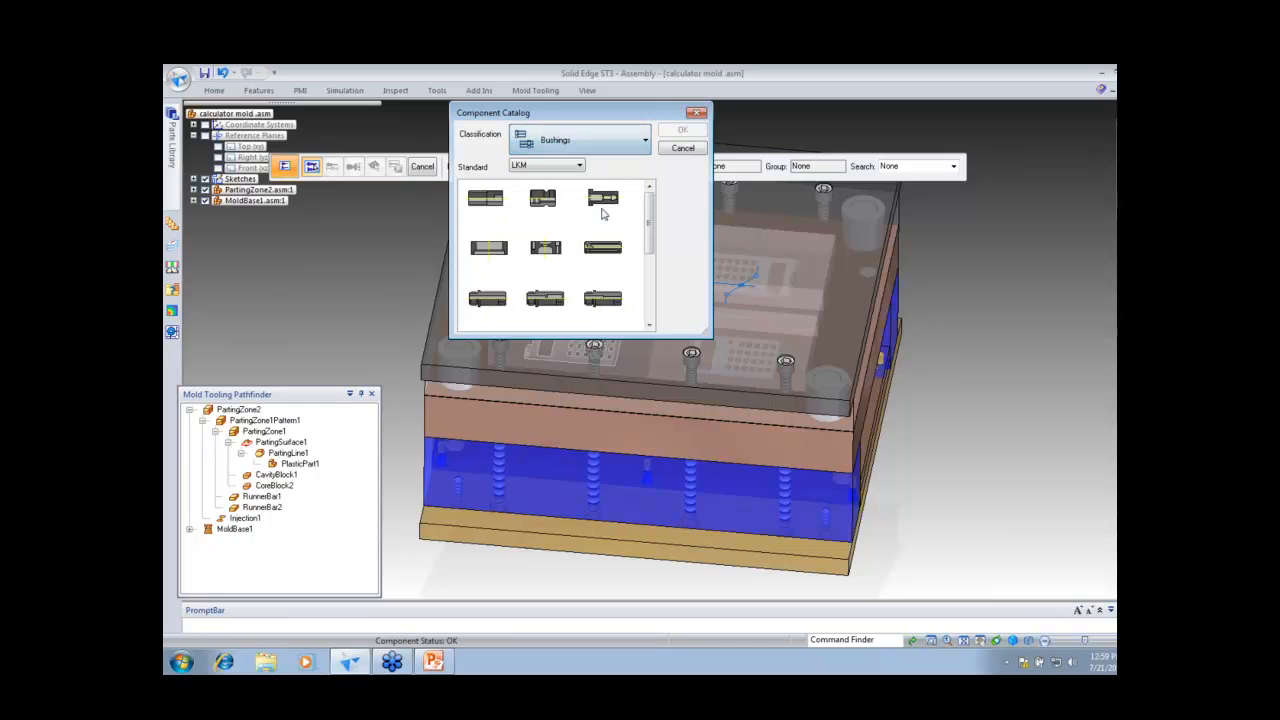
mouse_move(651, 223)
left_mouse_down()
mouse_move(656, 298)
mouse_move(657, 229)
left_mouse_up()
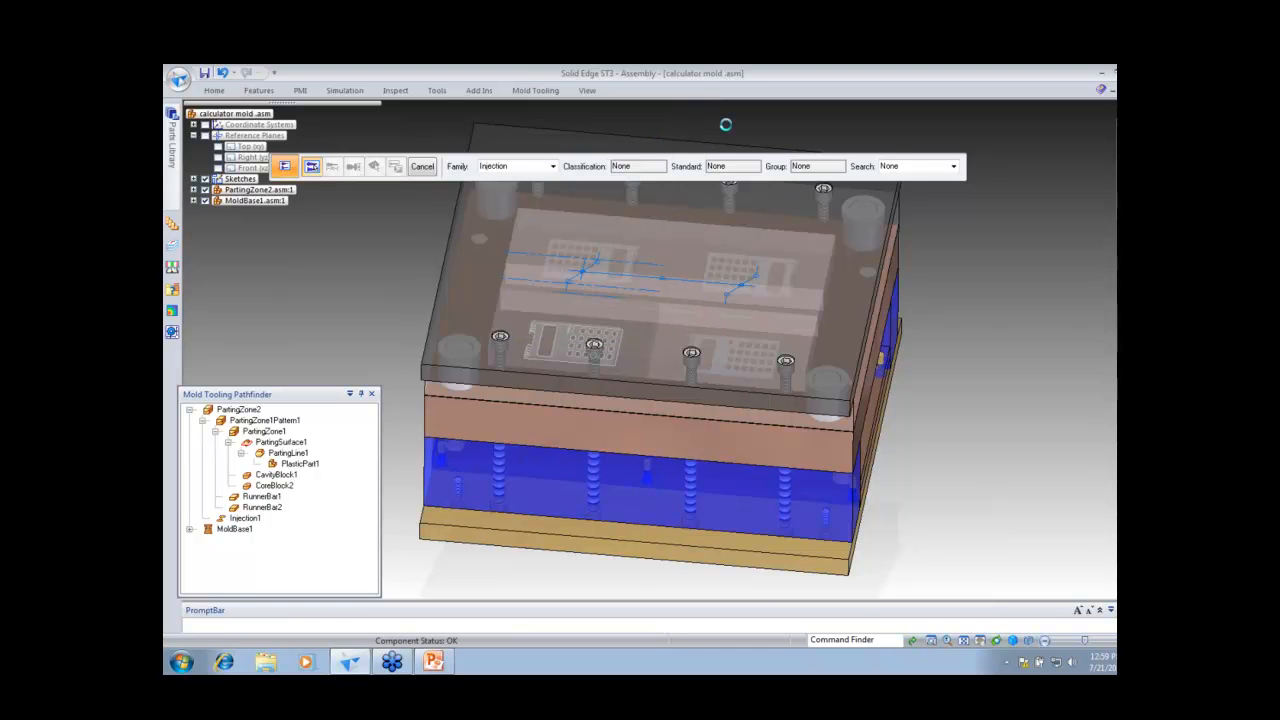
Step: Choose the EX - Normal Ejector [DME-America] from the component search list for placement in the mold
left_click(954, 166)
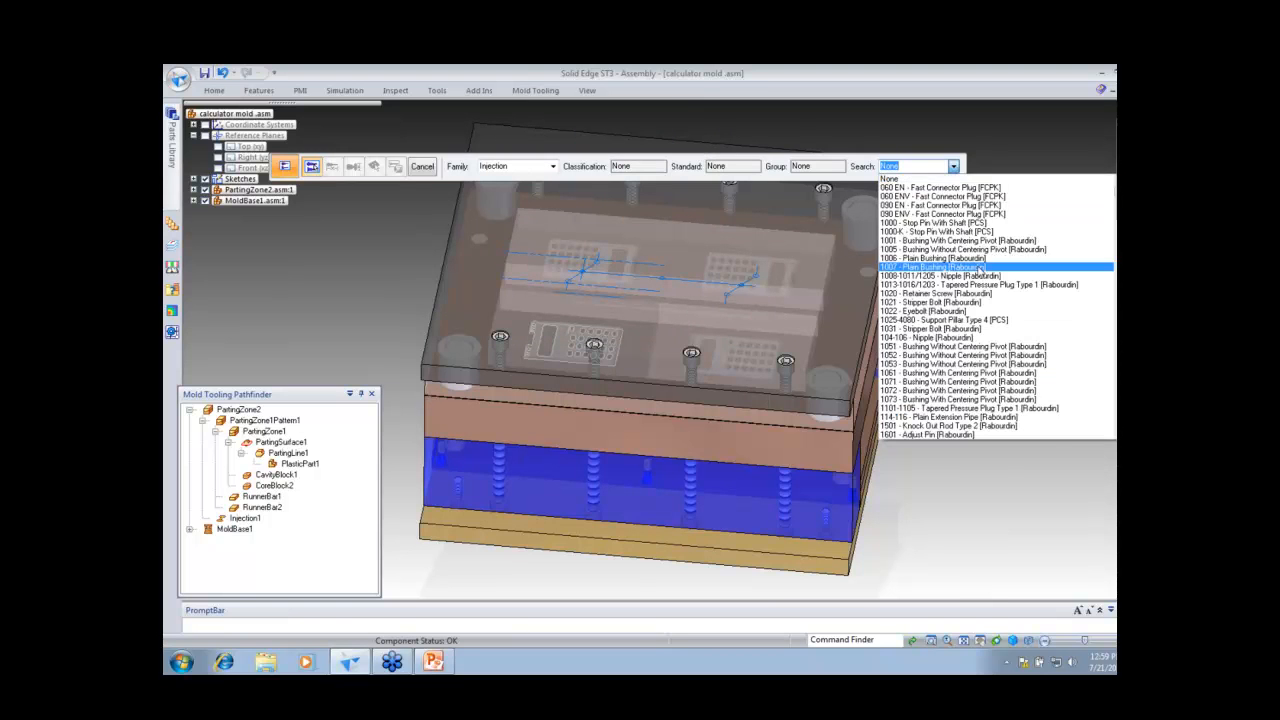
scroll(978, 305, "down", 2)
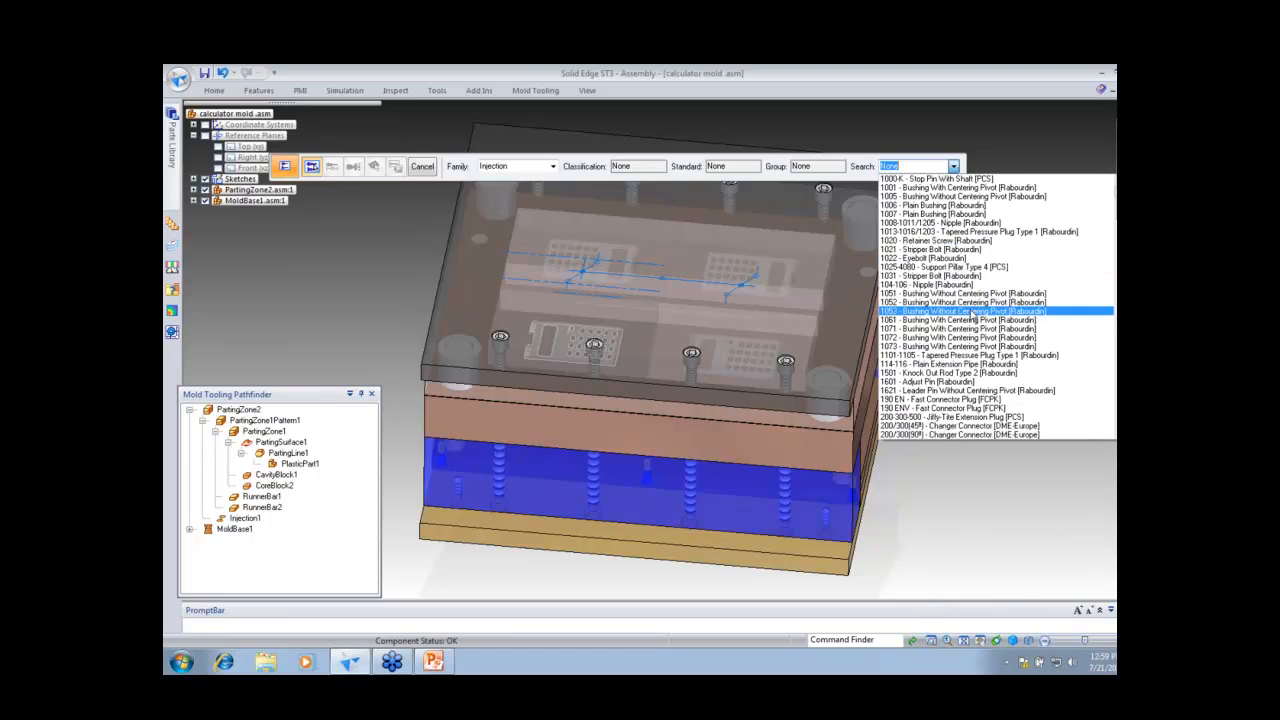
left_click_drag(1115, 192, 1115, 283)
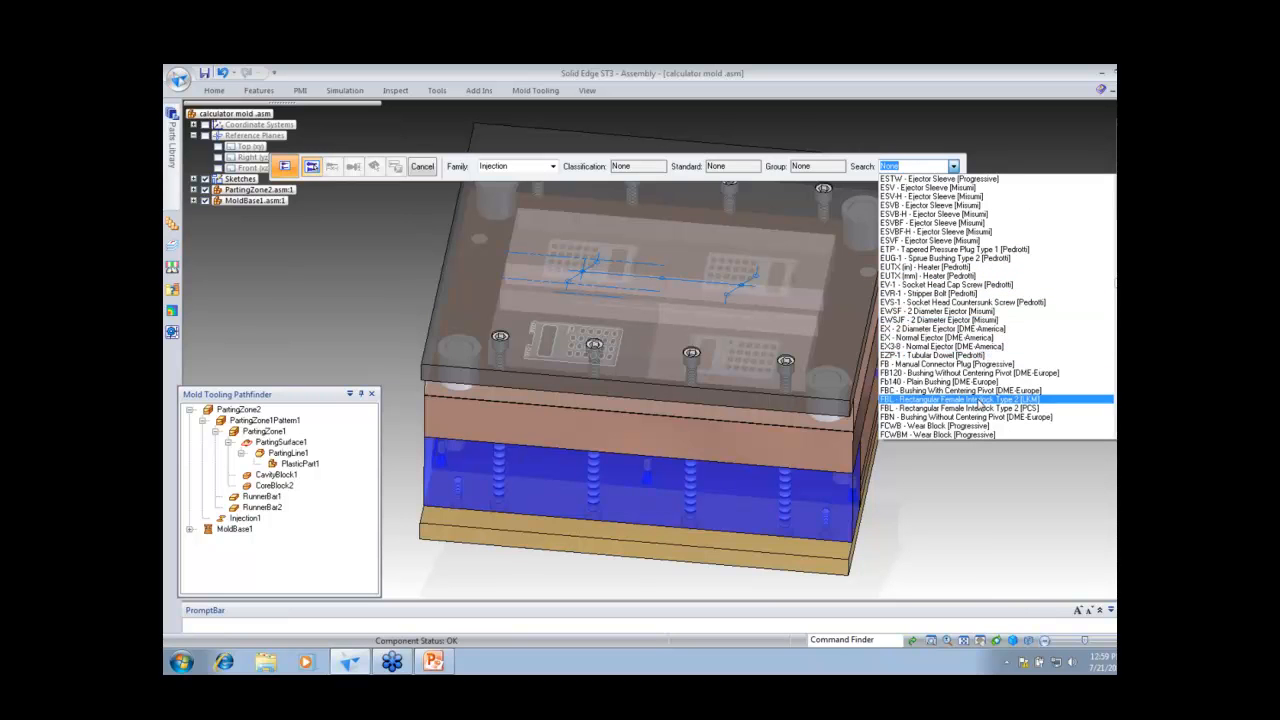
left_click(940, 337)
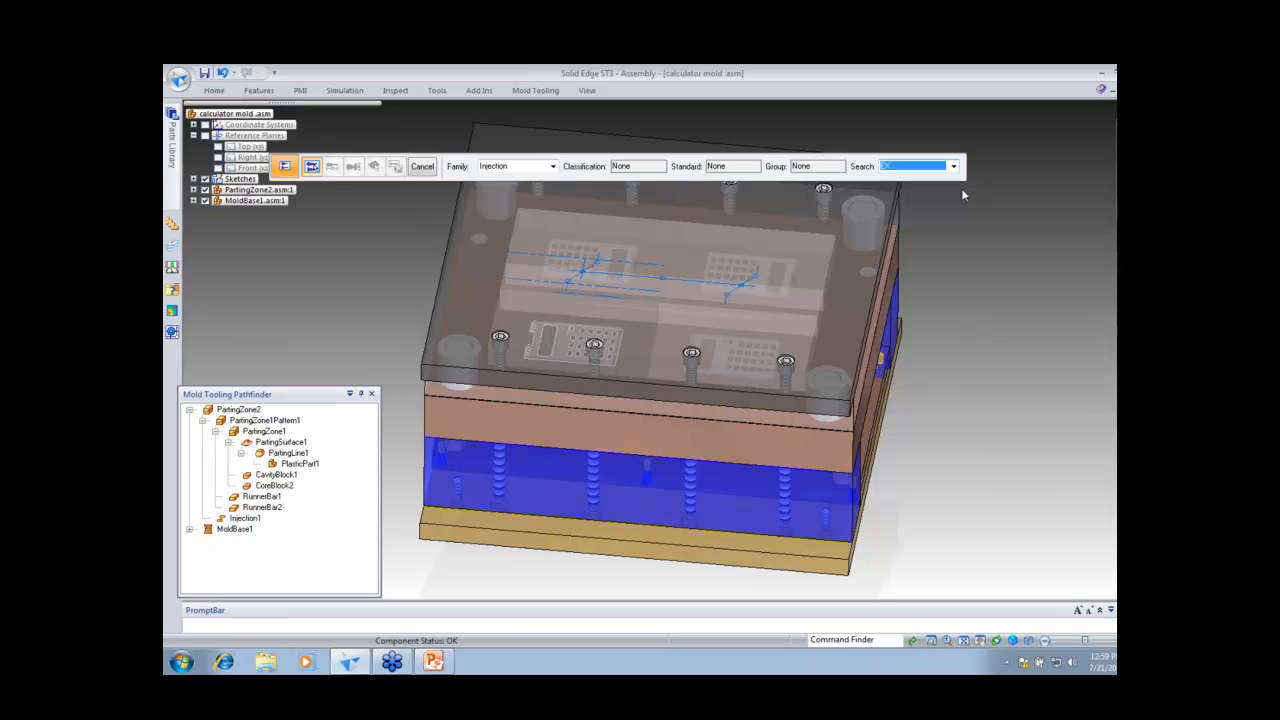
left_click(423, 167)
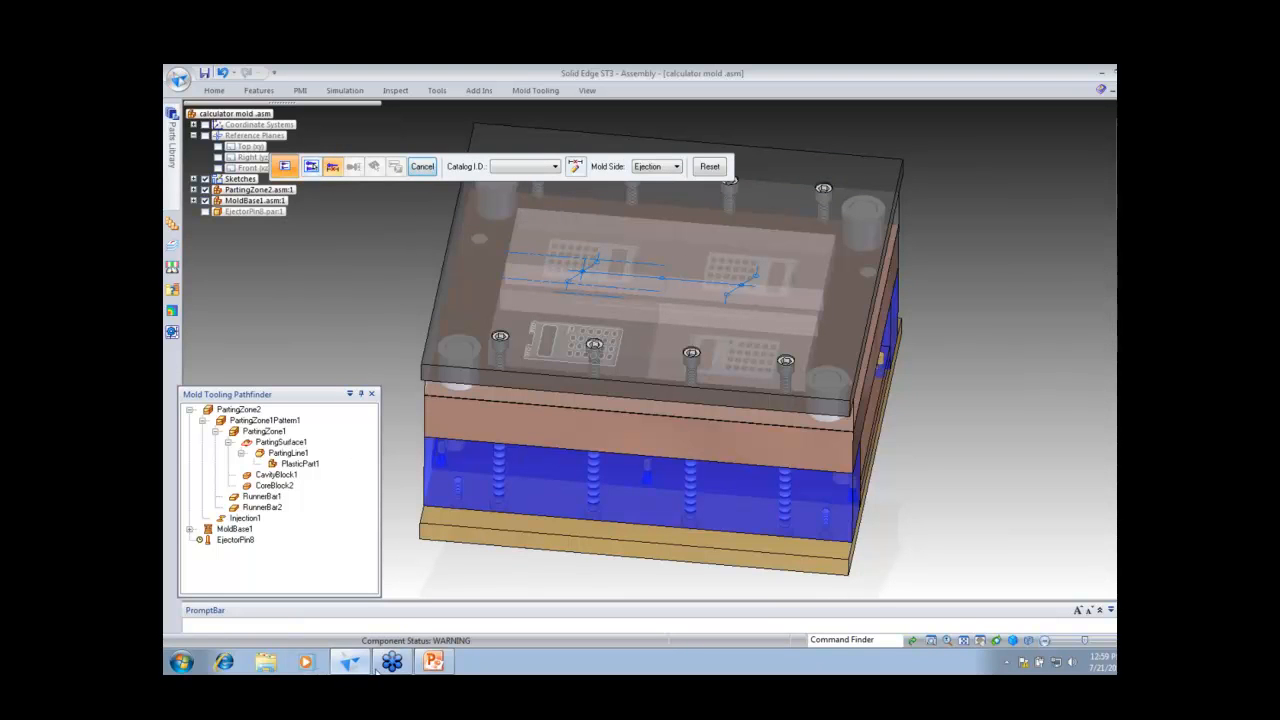
Step: Switch to PowerPoint, start the slide show and advance through the training offerings to the closing contact slide
left_click(433, 661)
left_click(999, 640)
key("Right")
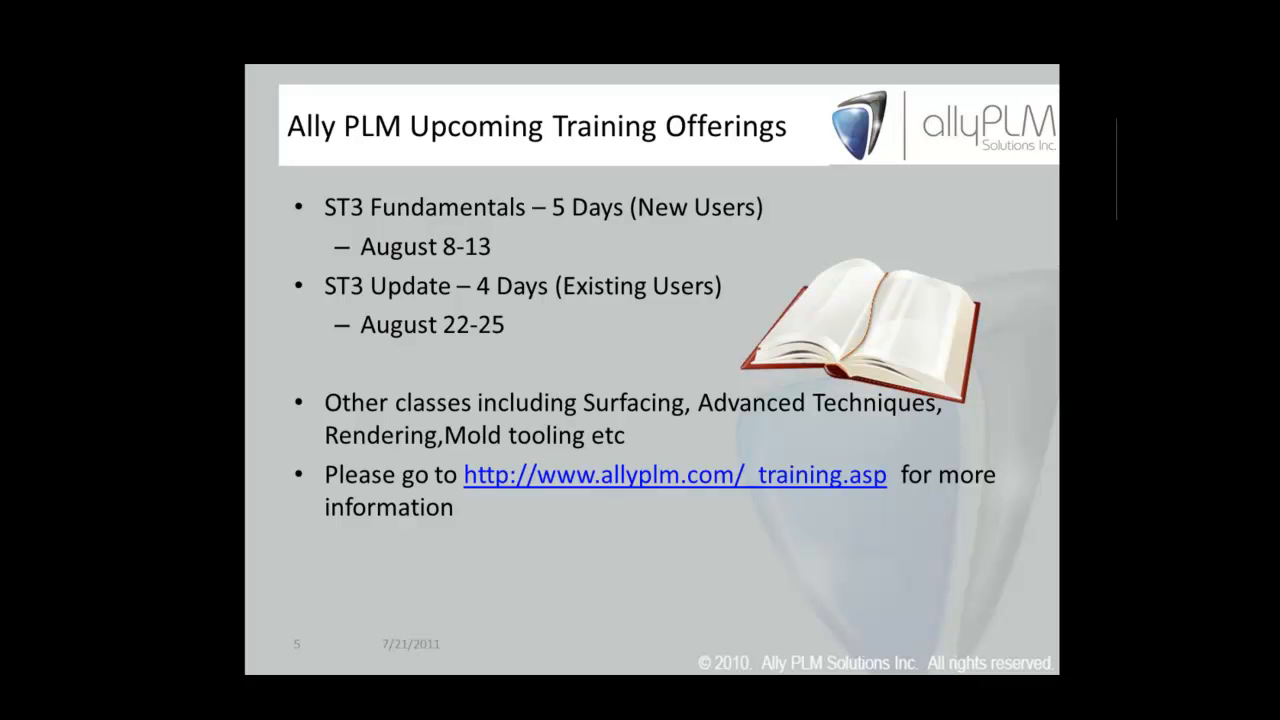
key("Right")
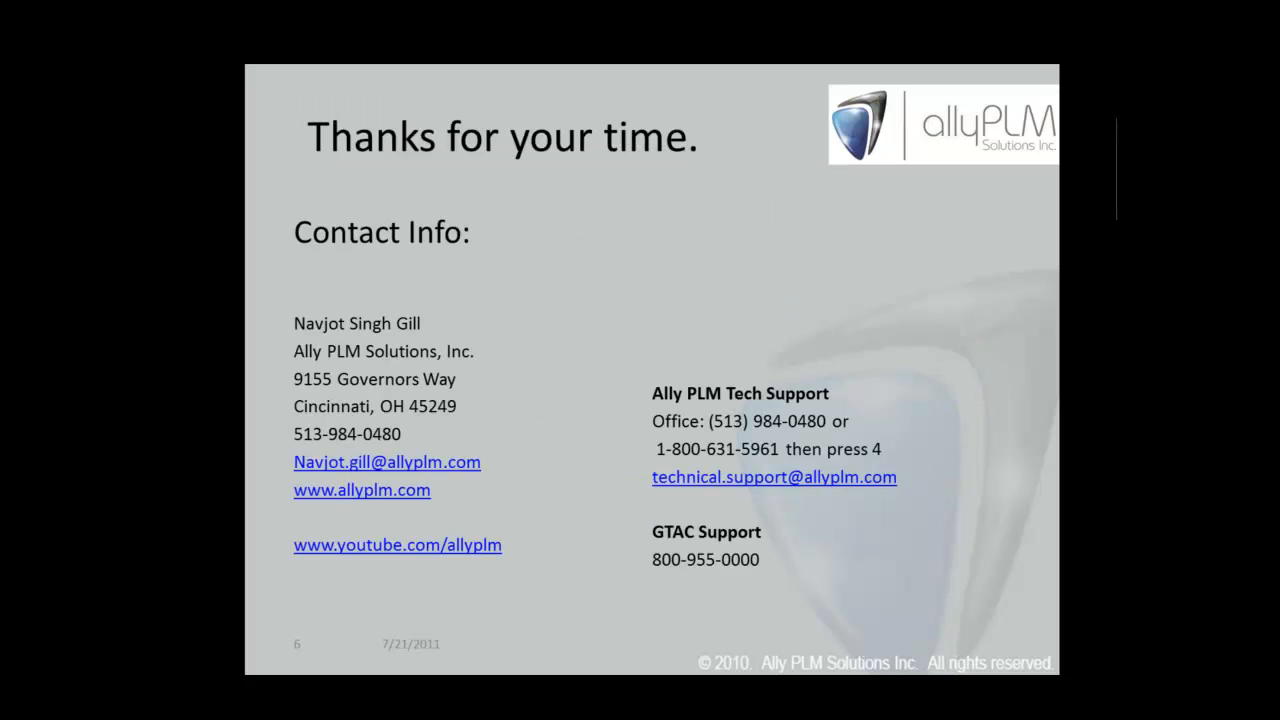